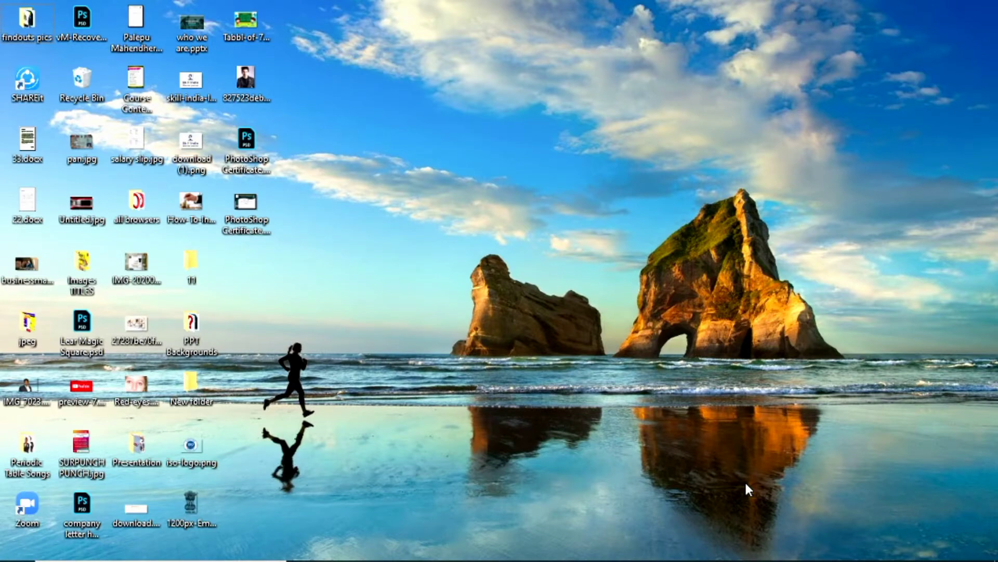
Step: Launch Word with the winword command from the Run dialog and maximize its window
{"action": "key", "text": "super+r"}
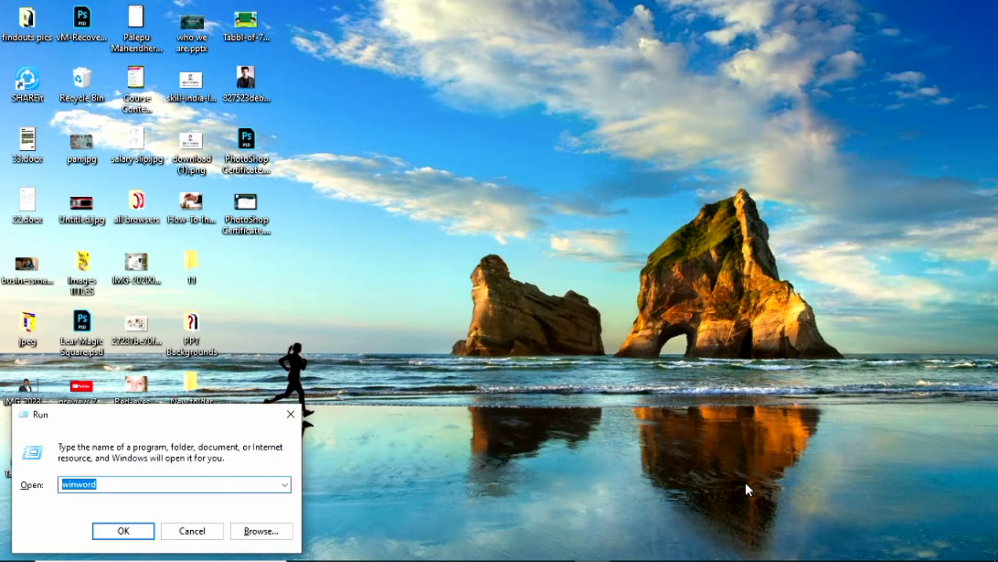
{"action": "left_click_drag", "start_coordinate": [177, 416], "coordinate": [537, 230]}
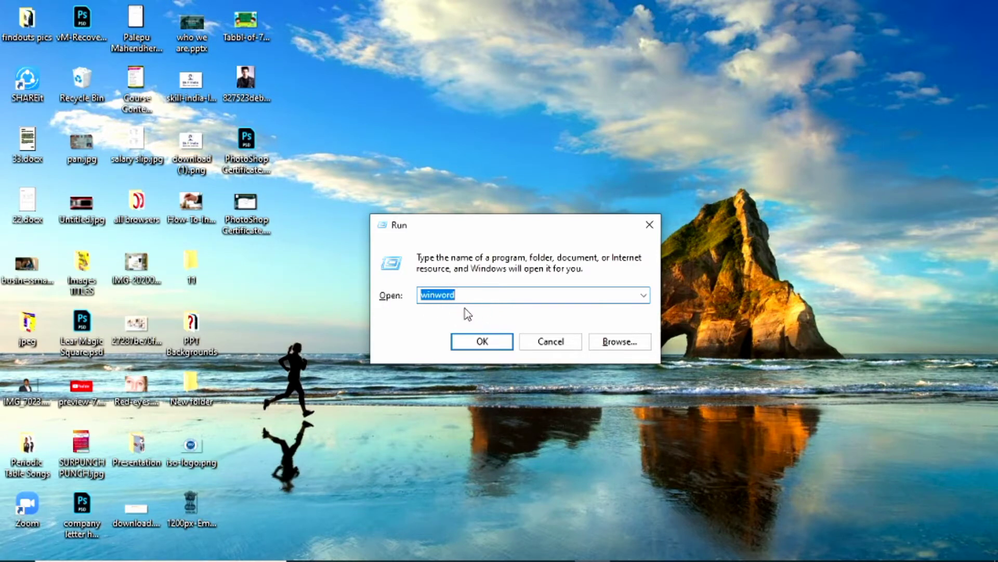
{"action": "left_click", "coordinate": [483, 341]}
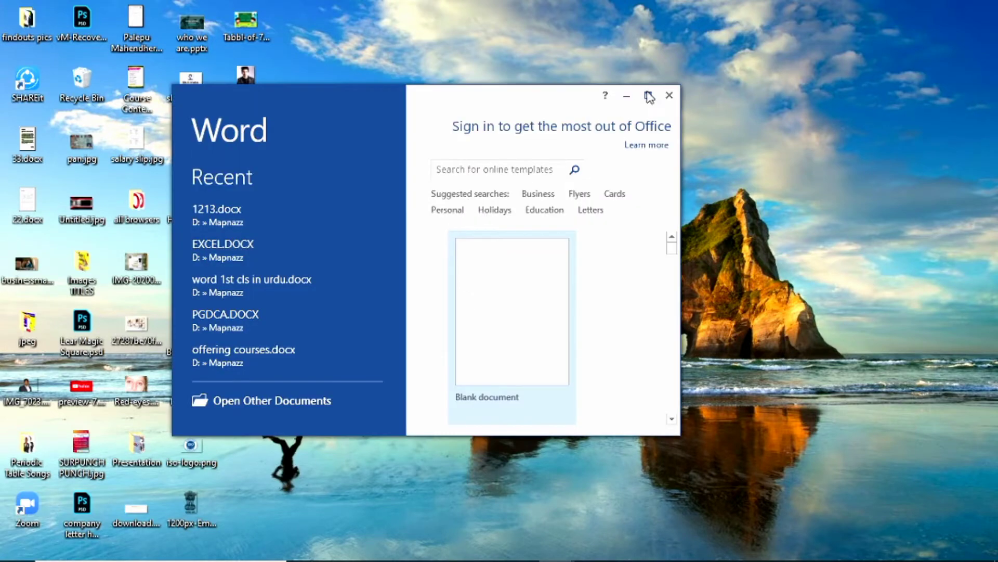
{"action": "left_click", "coordinate": [649, 96]}
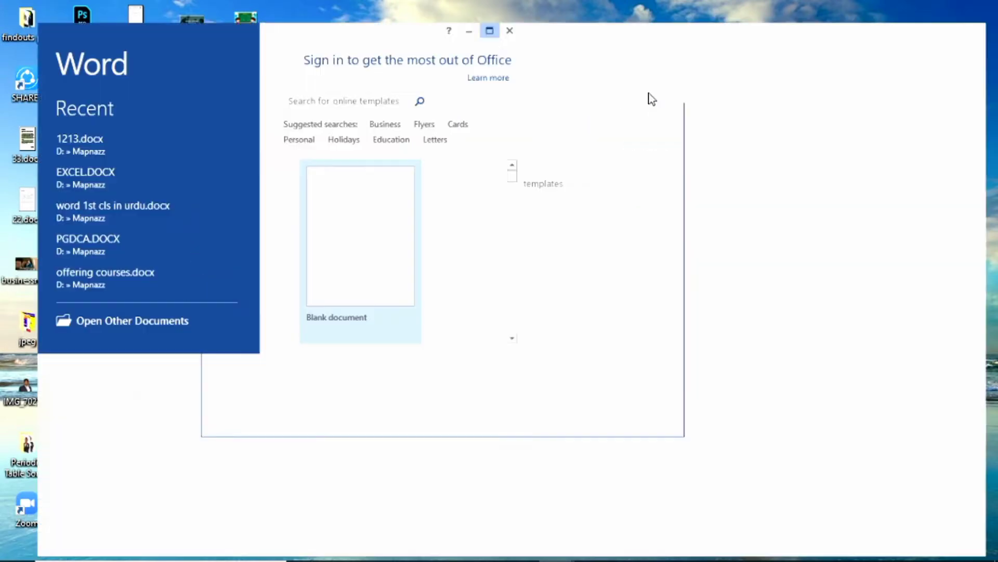
Step: Create a blank document and type the title 'How to edit our document'
{"action": "left_click", "coordinate": [374, 192]}
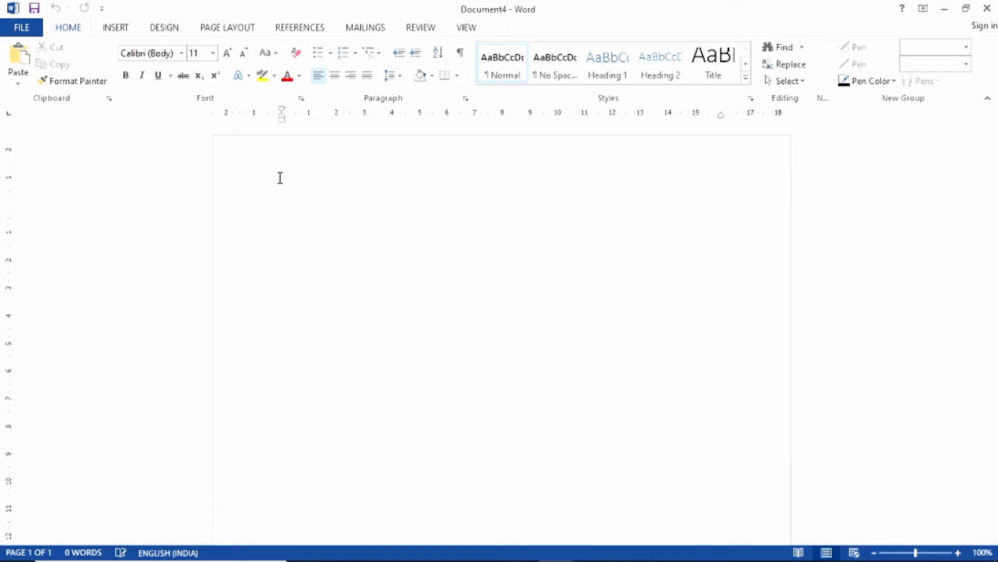
{"action": "type", "text": "Ho"}
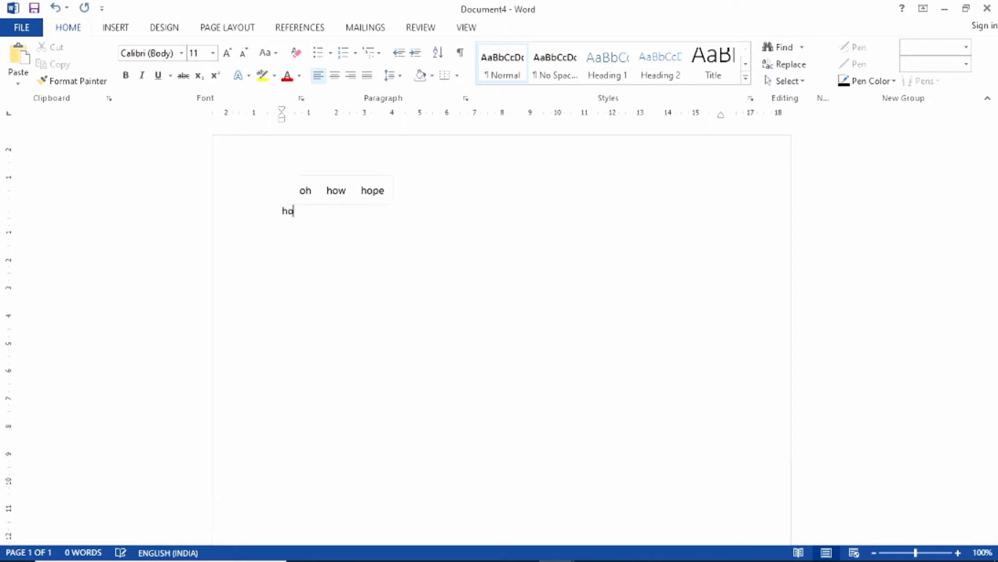
{"action": "type", "text": "w t"}
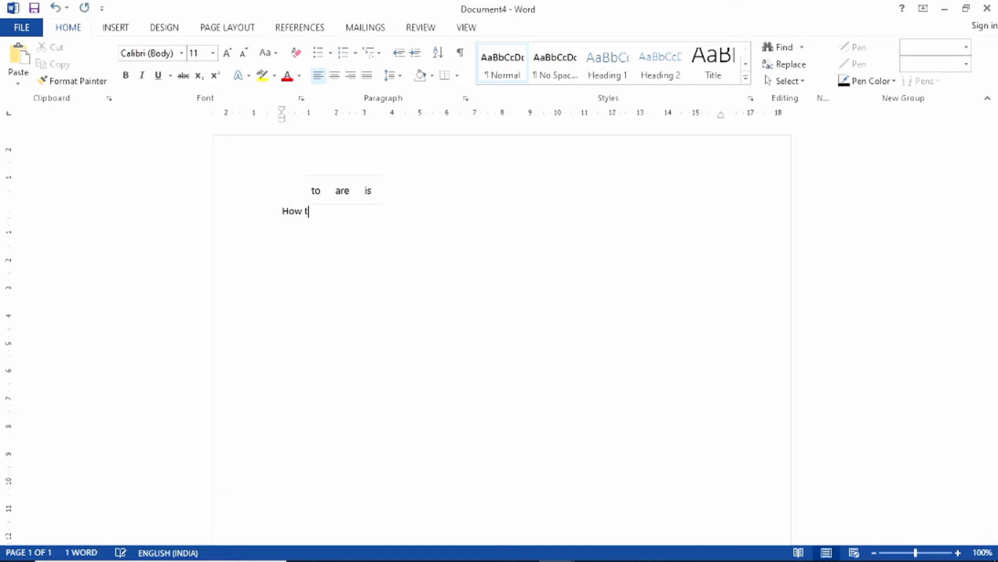
{"action": "type", "text": "o edit "}
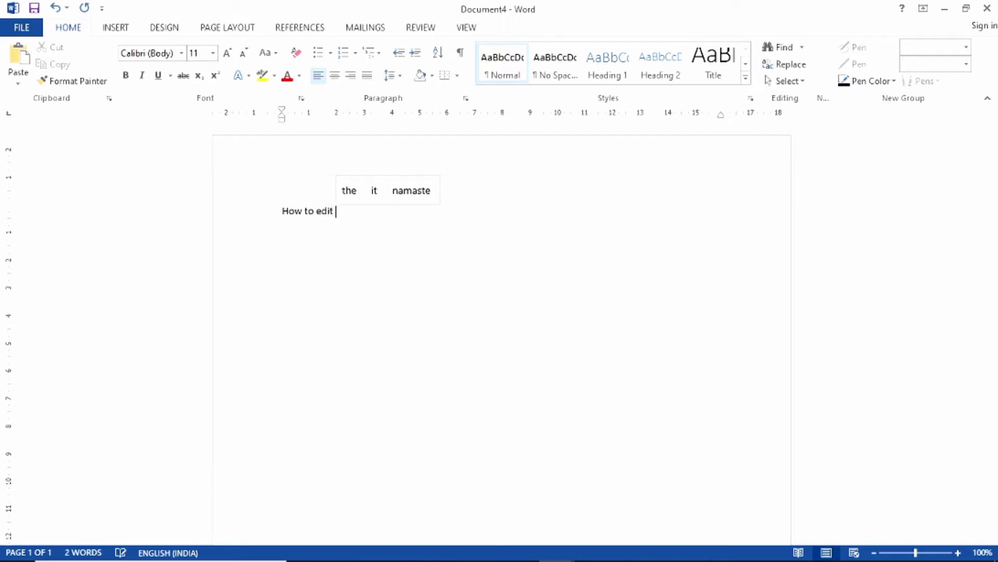
{"action": "type", "text": "our "}
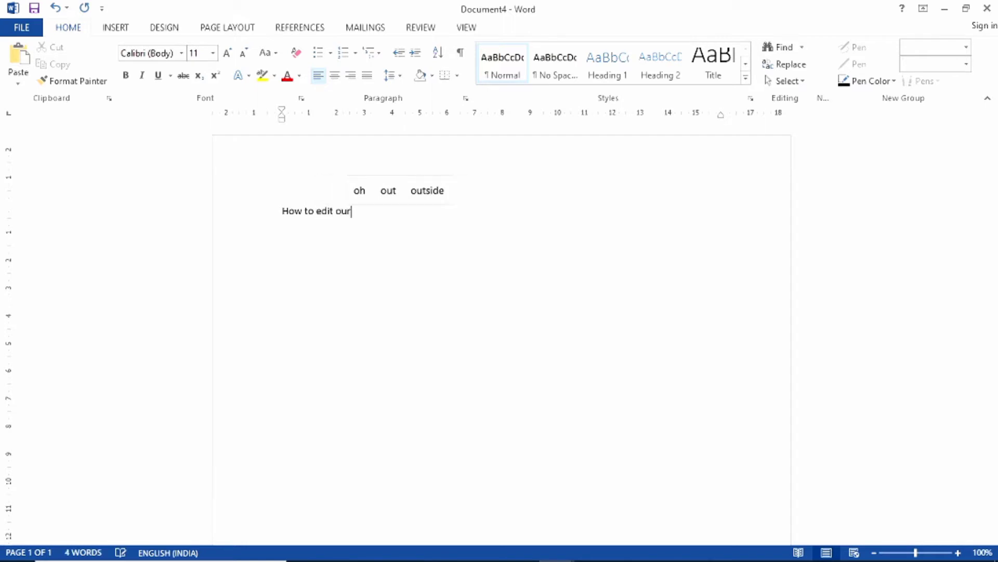
{"action": "type", "text": "dou"}
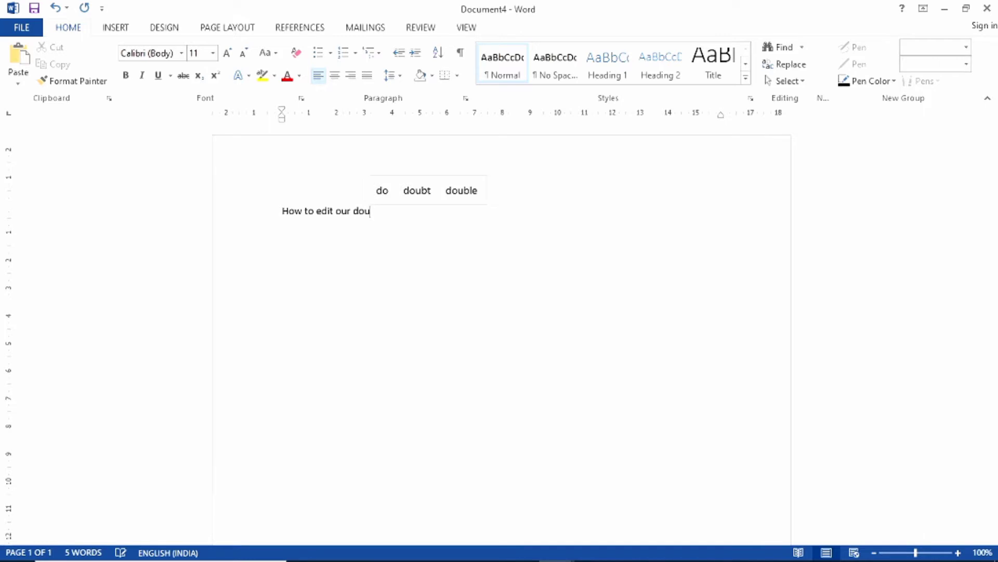
{"action": "type", "text": "c="}
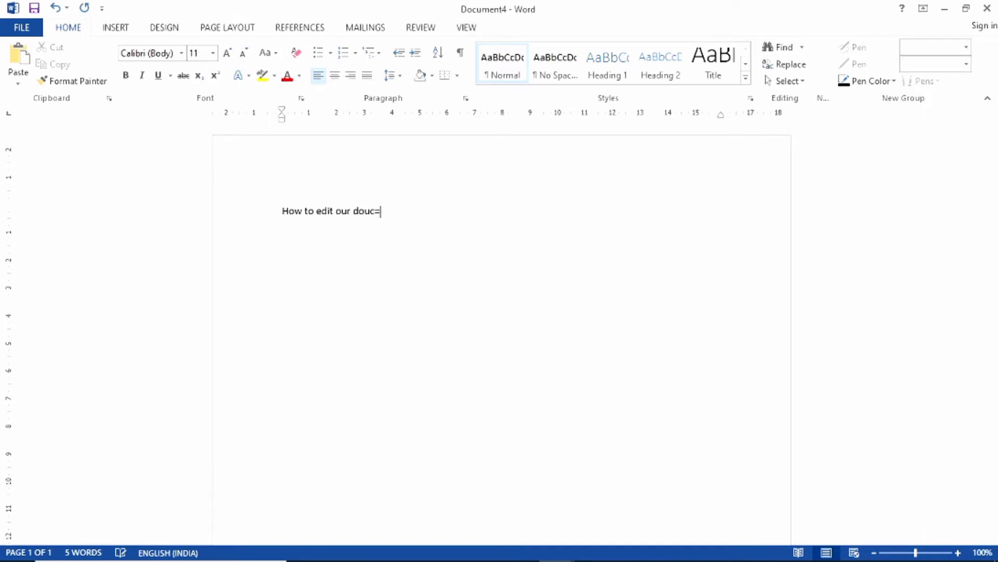
{"action": "key", "text": "BackSpace"}
{"action": "key", "text": "BackSpace"}
{"action": "key", "text": "BackSpace"}
{"action": "type", "text": "cument"}
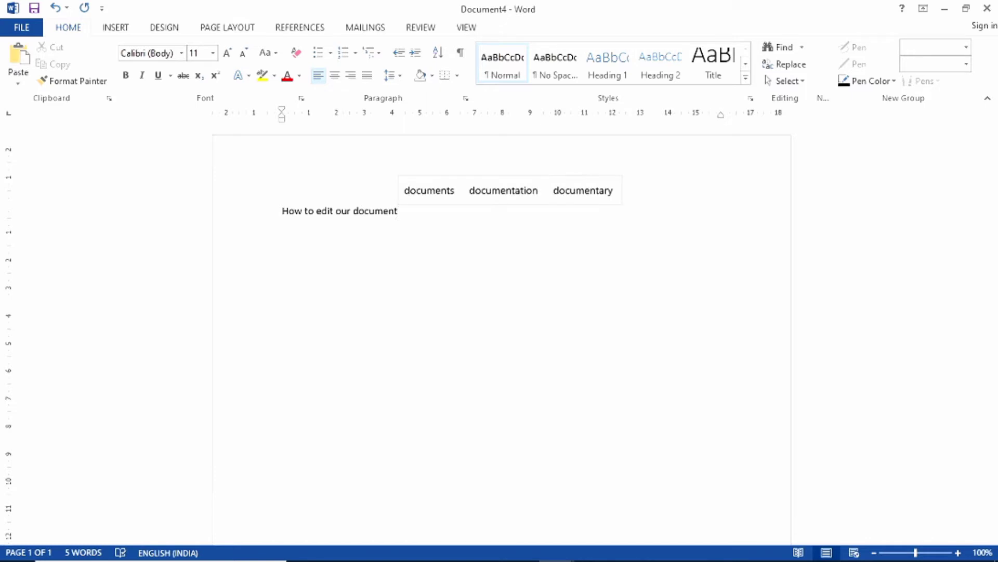
{"action": "key", "text": "Return"}
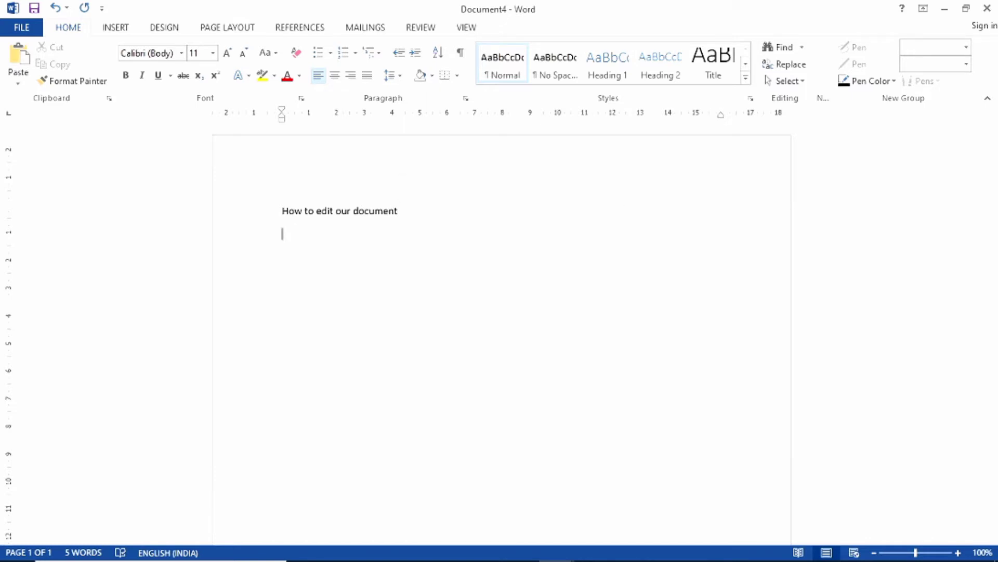
Step: Add the second line 'In ms word' and select the title line
{"action": "left_click_drag", "start_coordinate": [281, 213], "coordinate": [426, 213]}
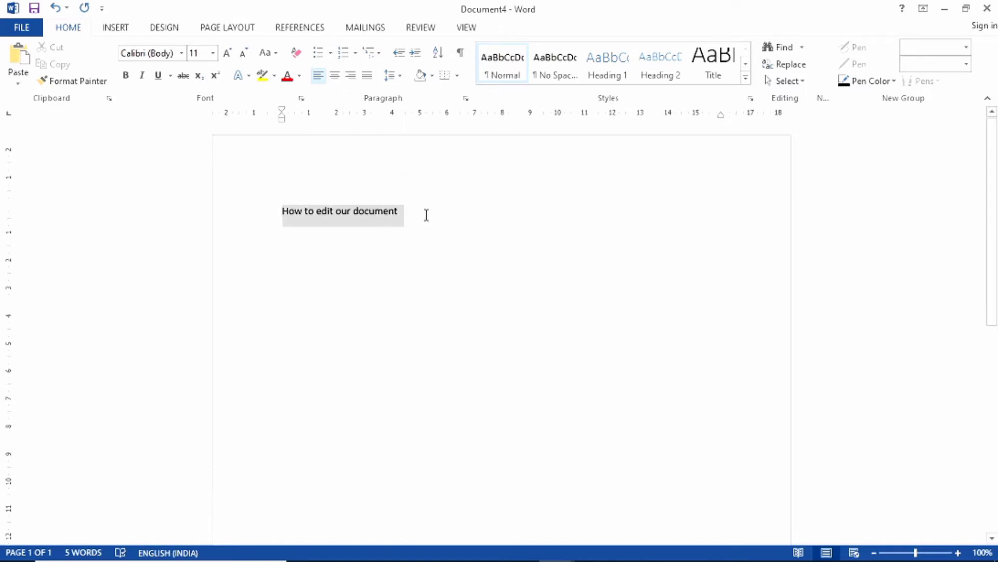
{"action": "left_click", "coordinate": [396, 232]}
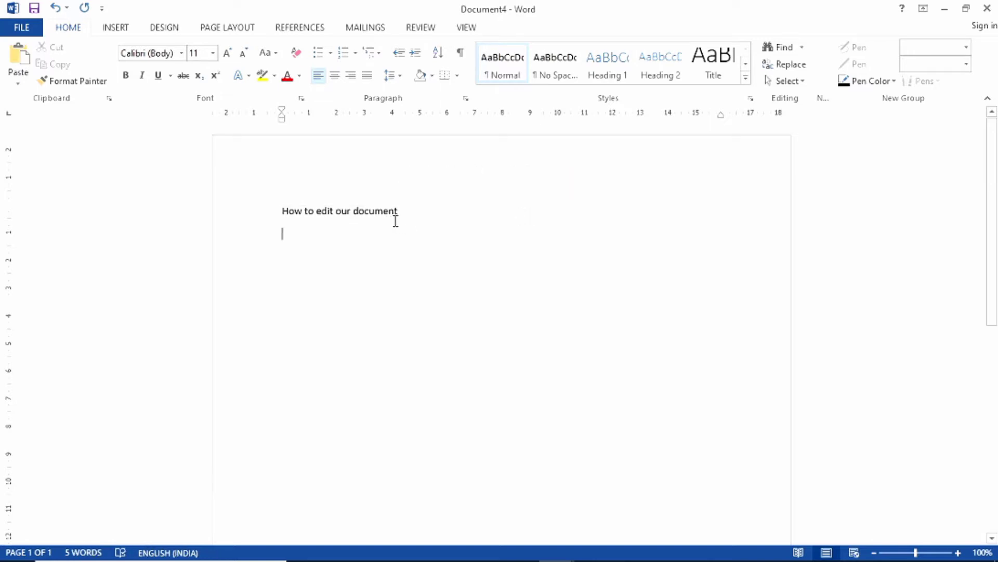
{"action": "type", "text": "In"}
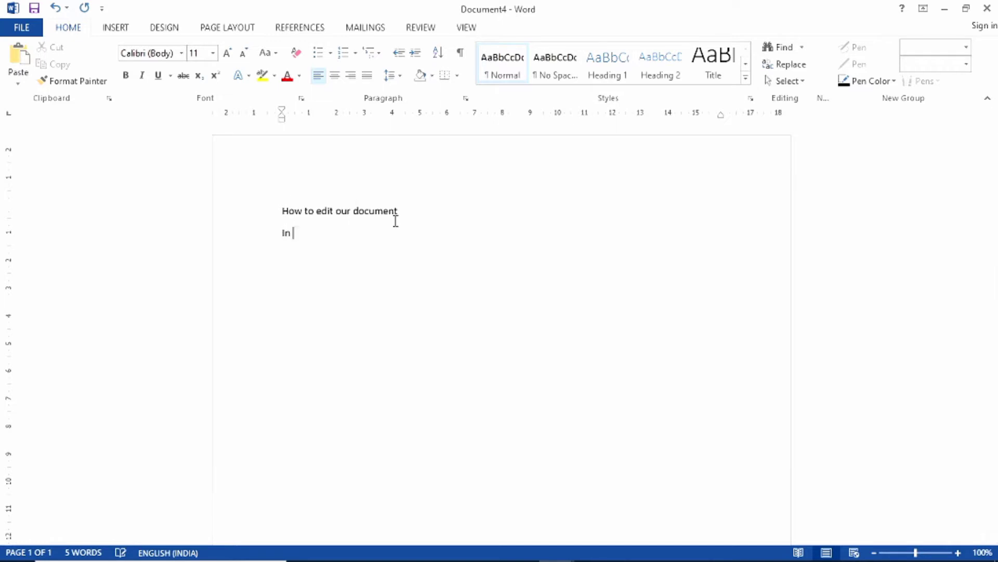
{"action": "type", "text": " ms "}
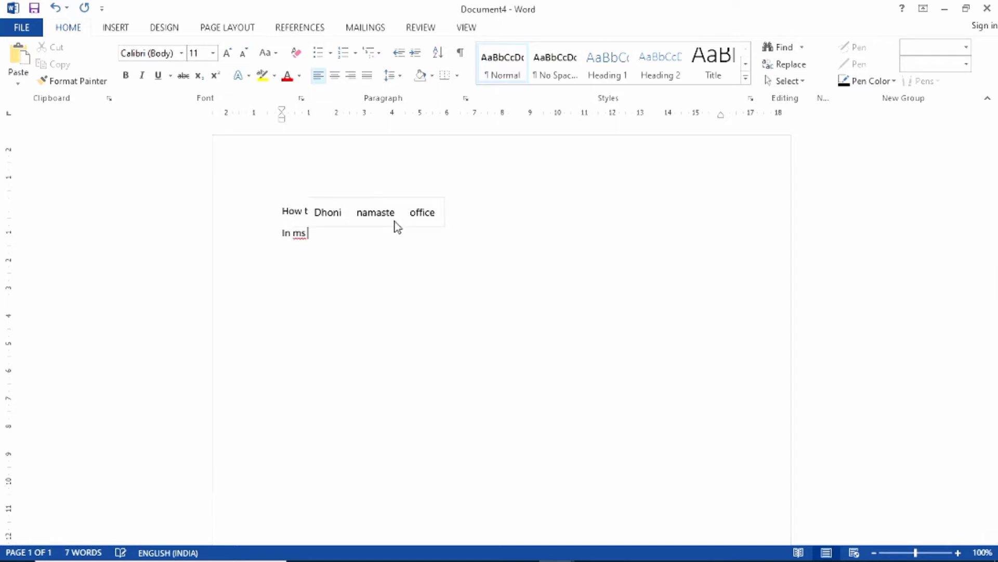
{"action": "type", "text": "word"}
{"action": "key", "text": "Return"}
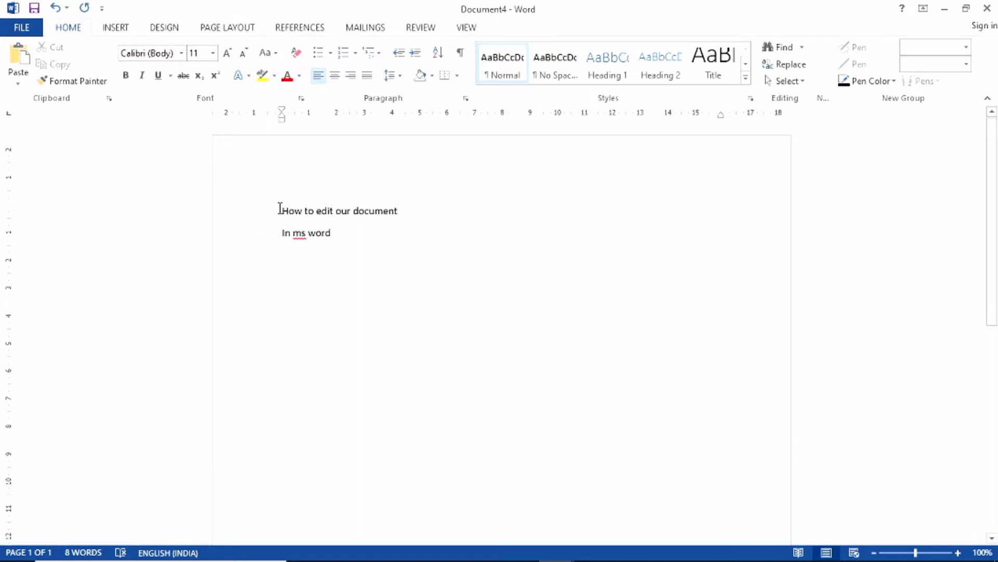
{"action": "left_click_drag", "start_coordinate": [281, 210], "coordinate": [398, 212]}
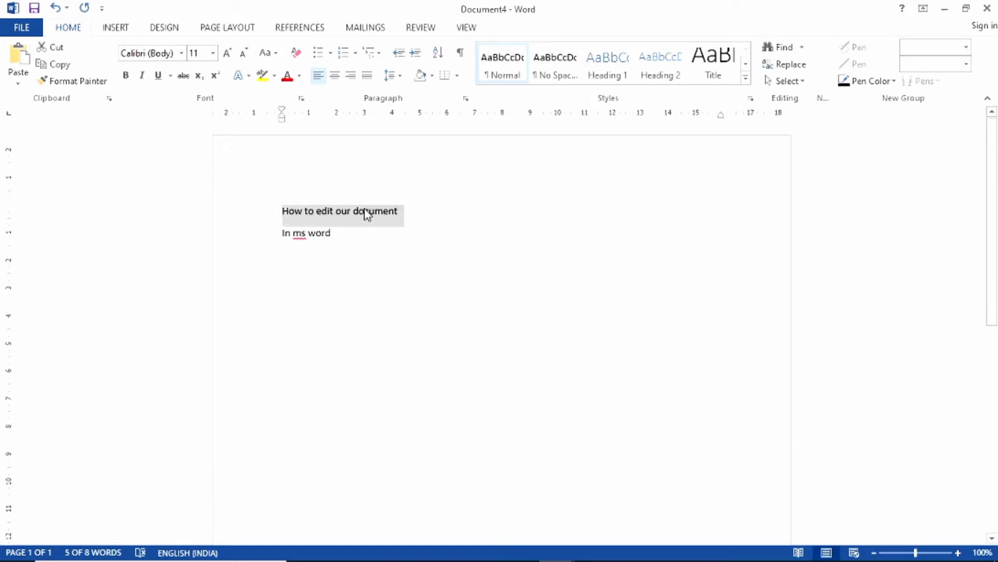
{"action": "left_click", "coordinate": [335, 260]}
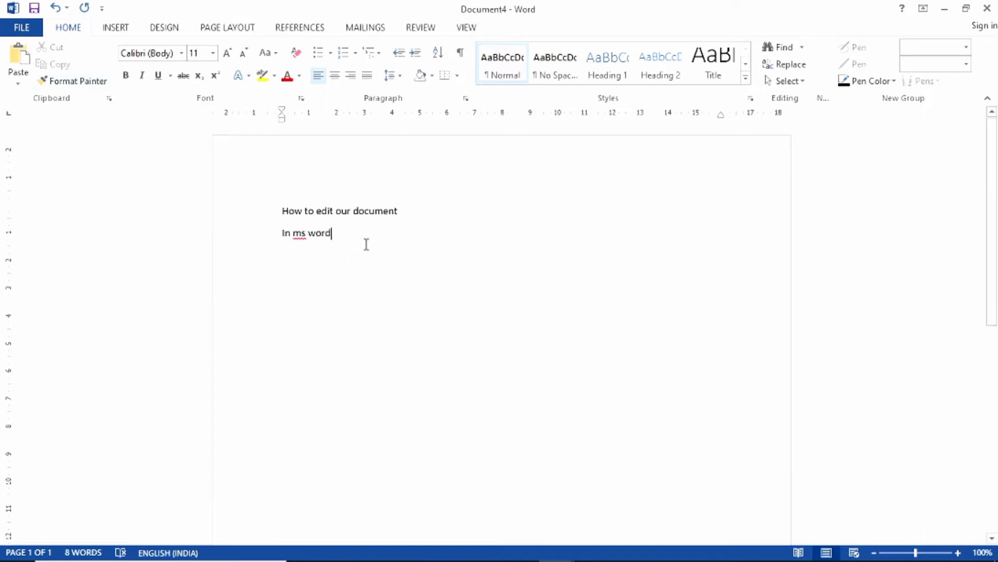
{"action": "left_click", "coordinate": [275, 219]}
{"action": "left_click_drag", "start_coordinate": [275, 218], "coordinate": [386, 217]}
{"action": "left_click", "coordinate": [347, 232]}
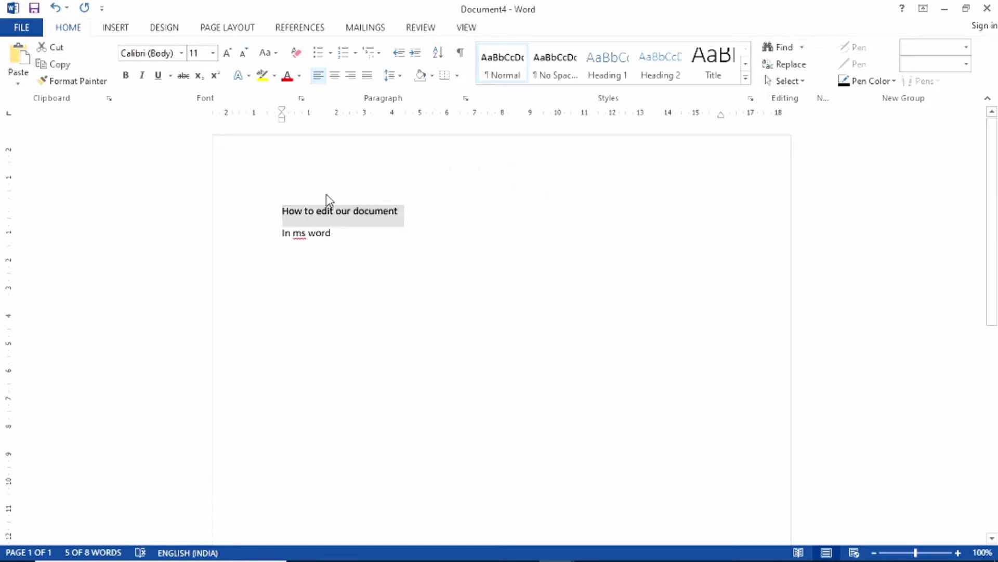
{"action": "left_click", "coordinate": [329, 232]}
{"action": "left_click_drag", "start_coordinate": [281, 210], "coordinate": [383, 208]}
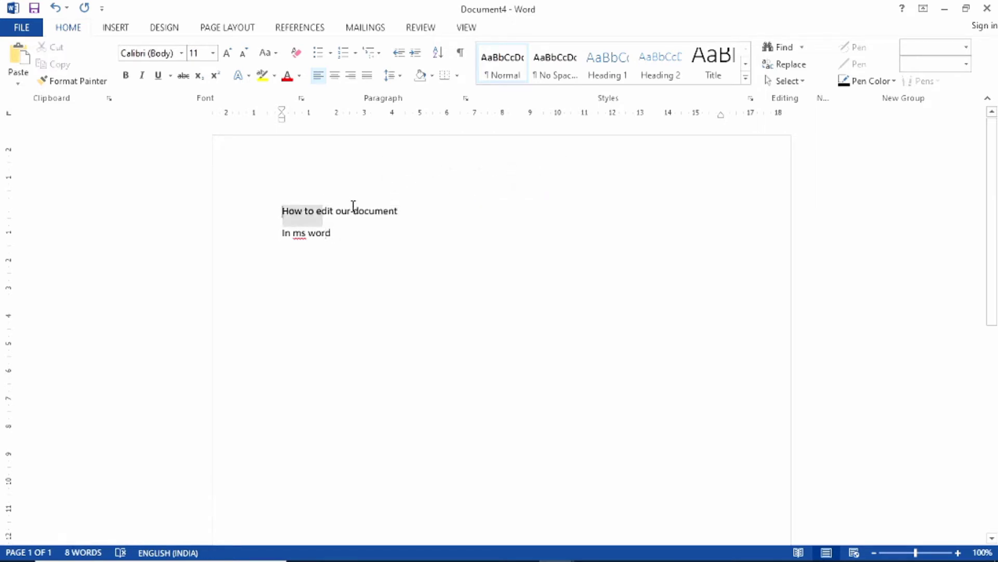
{"action": "left_click", "coordinate": [352, 242]}
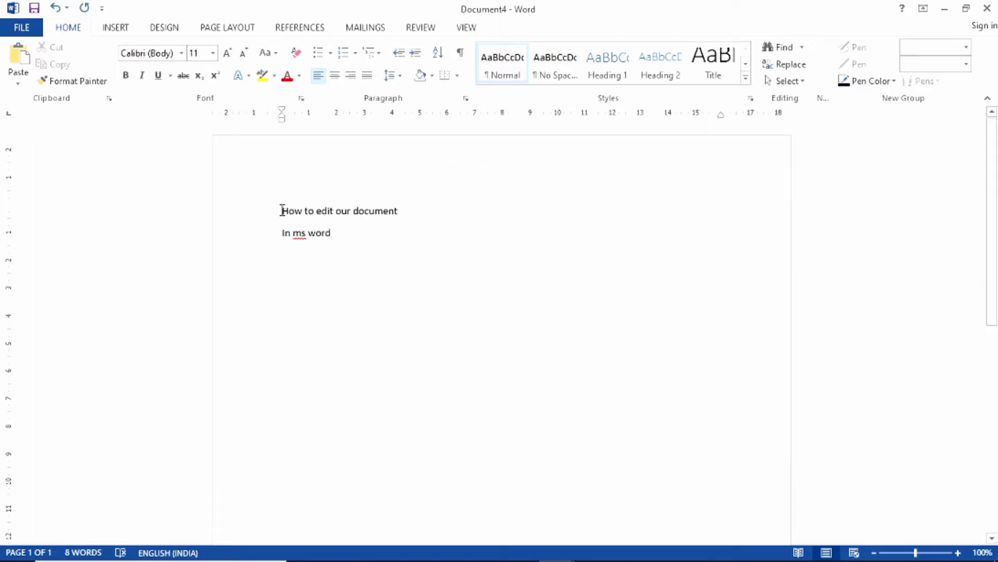
{"action": "key", "text": "shift+Right"}
{"action": "key", "text": "shift+Right"}
{"action": "key", "text": "shift+Right"}
{"action": "key", "text": "shift+Right"}
{"action": "key", "text": "shift+Right"}
{"action": "key", "text": "shift+Right"}
{"action": "key", "text": "shift+Right"}
{"action": "key", "text": "shift+Right"}
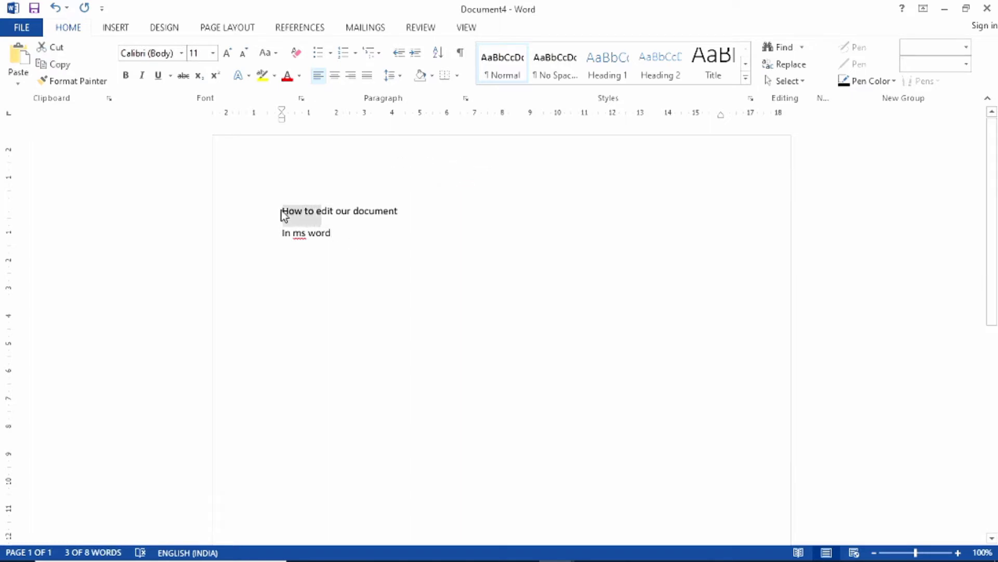
{"action": "left_click", "coordinate": [283, 214]}
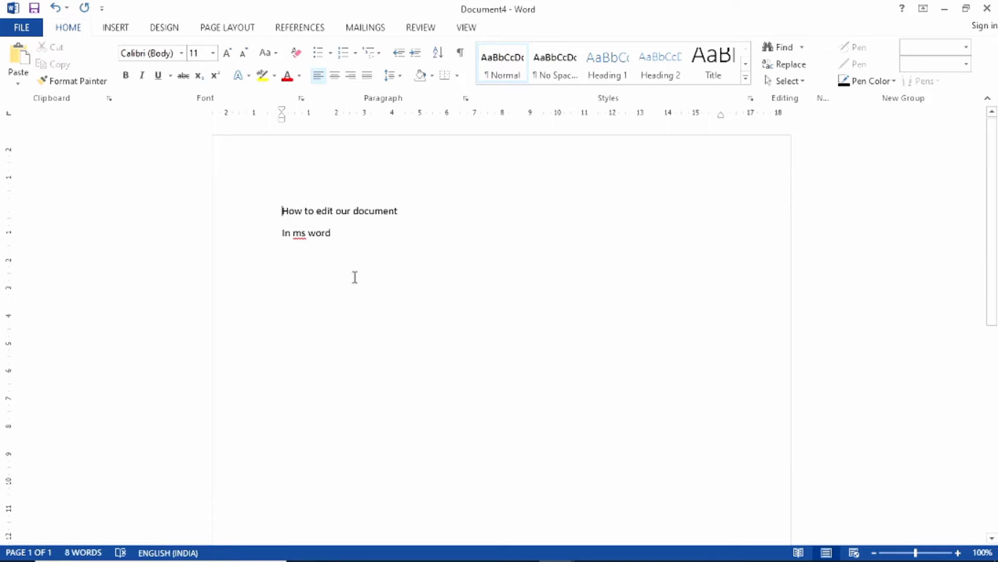
{"action": "key", "text": "shift+Down"}
{"action": "key", "text": "ctrl+c"}
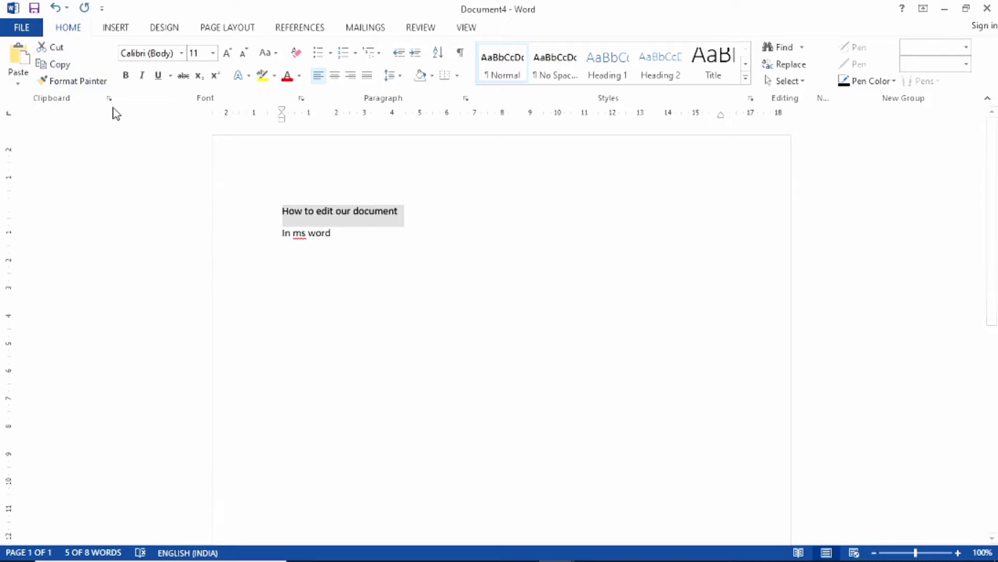
Step: Paste a copy of 'How to edit our document' on a new line below 'In ms word'
{"action": "left_click", "coordinate": [325, 266]}
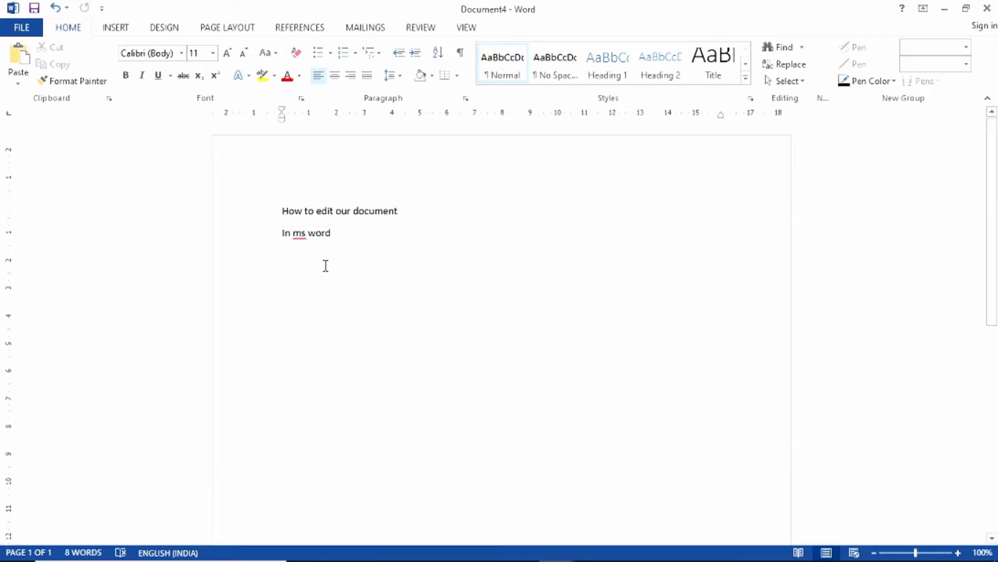
{"action": "key", "text": "Return"}
{"action": "key", "text": "Return"}
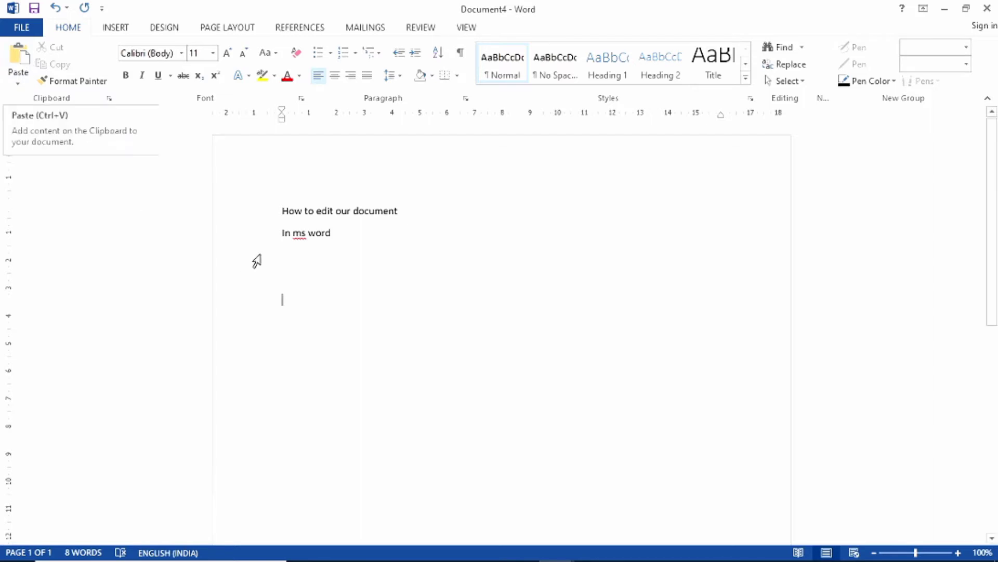
{"action": "left_click", "coordinate": [299, 257]}
{"action": "key", "text": "Return"}
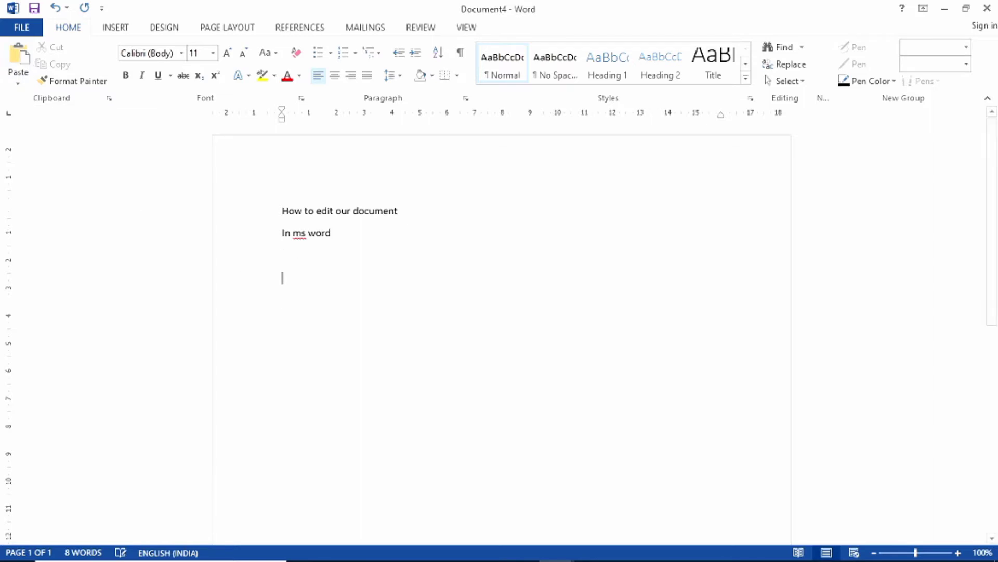
{"action": "left_click", "coordinate": [27, 57]}
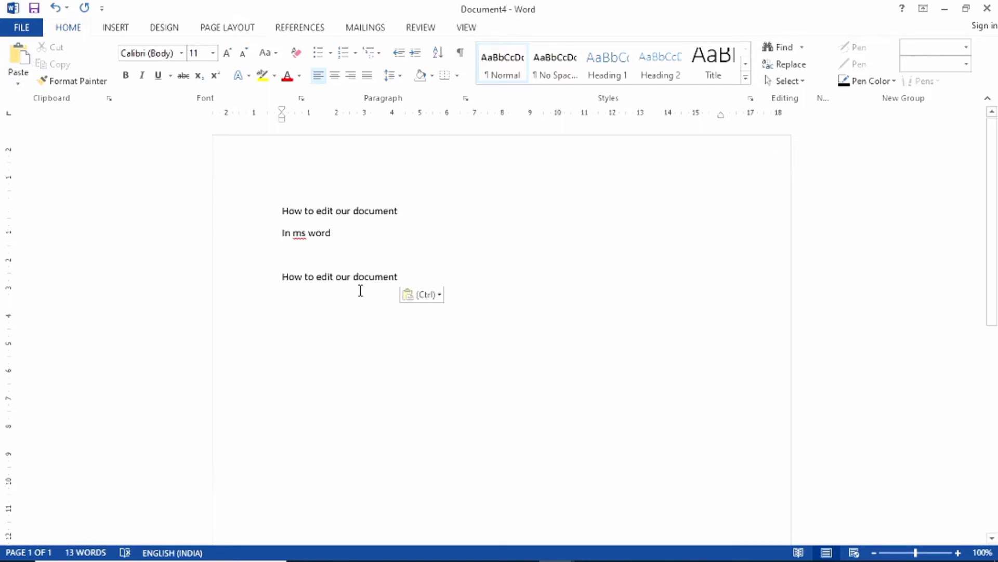
{"action": "left_click", "coordinate": [335, 255]}
Step: Select the first line 'How to edit our document' for copying
{"action": "left_click", "coordinate": [337, 371]}
{"action": "left_click", "coordinate": [269, 220]}
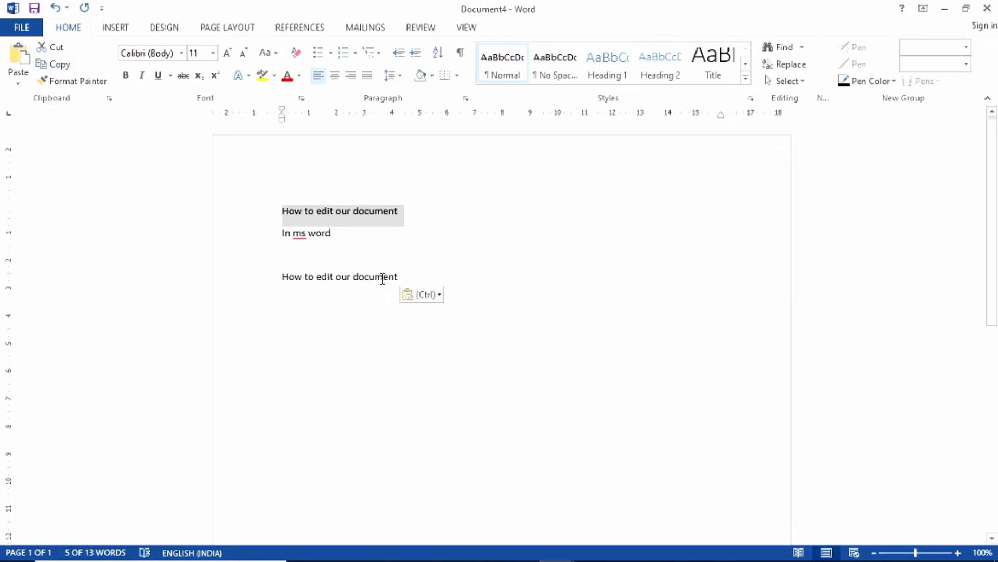
Step: Paste more copies of 'How to edit our document' on the empty line below the second copy
{"action": "key", "text": "Escape"}
{"action": "left_click", "coordinate": [312, 323]}
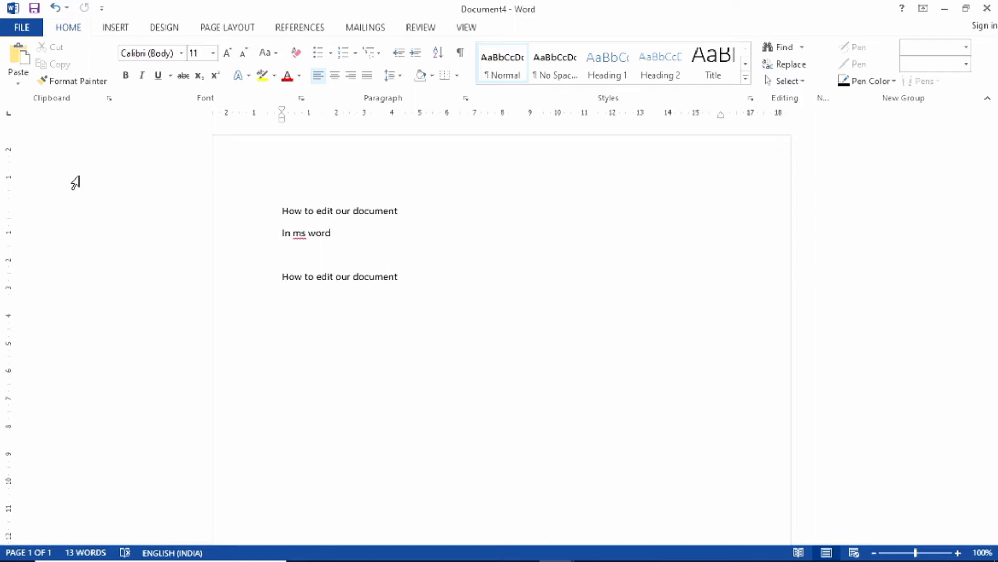
{"action": "key", "text": "ctrl+v"}
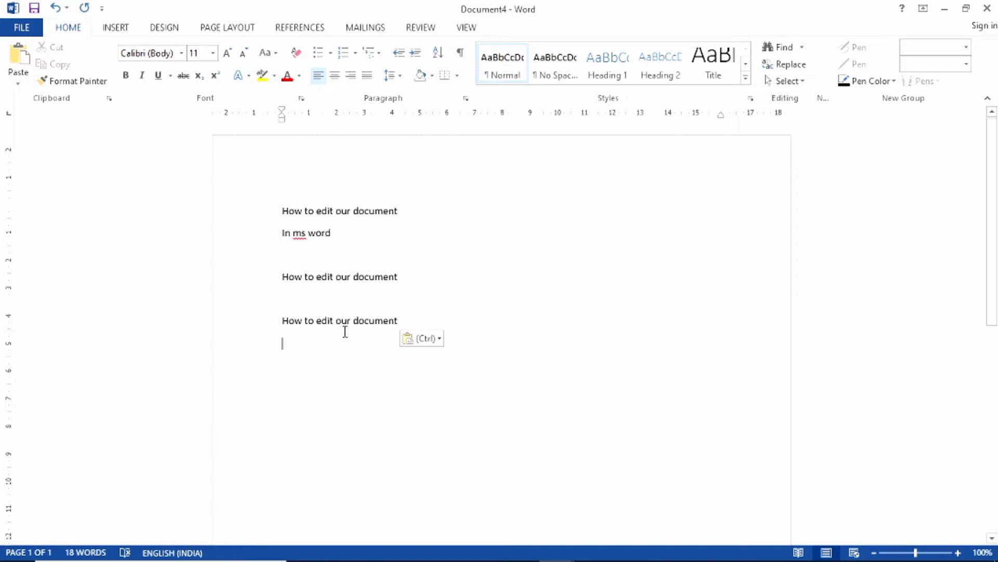
{"action": "key", "text": "ctrl+v"}
{"action": "key", "text": "ctrl+v"}
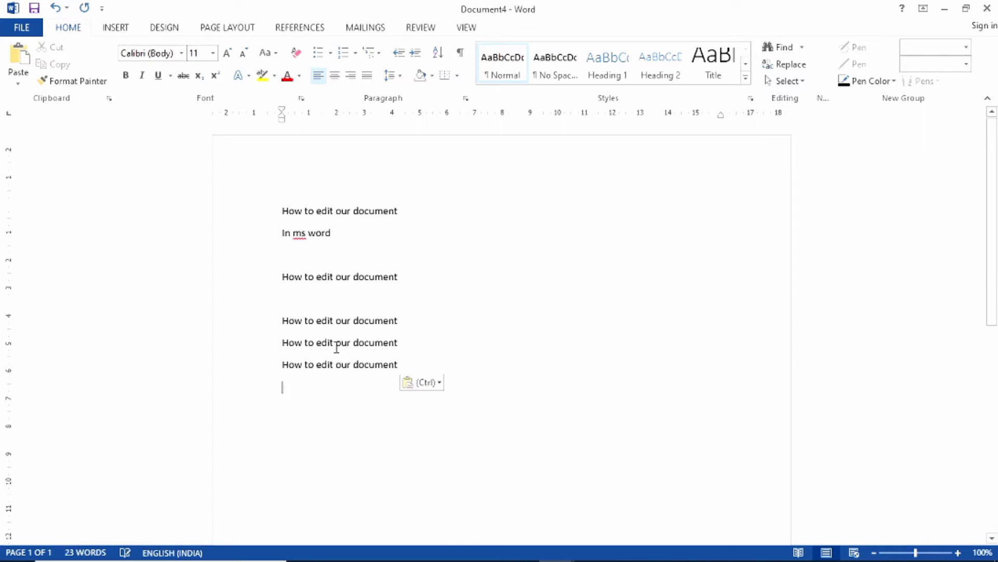
{"action": "key", "text": "ctrl+v"}
{"action": "key", "text": "ctrl+v"}
{"action": "key", "text": "ctrl+v"}
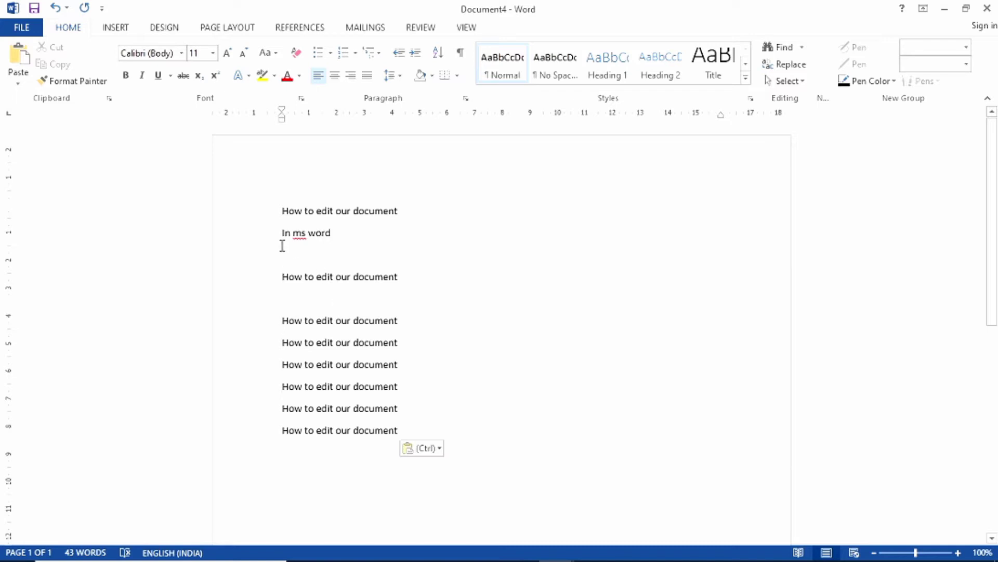
Step: Cut the 'In ms word' line and paste it at the end of the document
{"action": "left_click", "coordinate": [263, 239]}
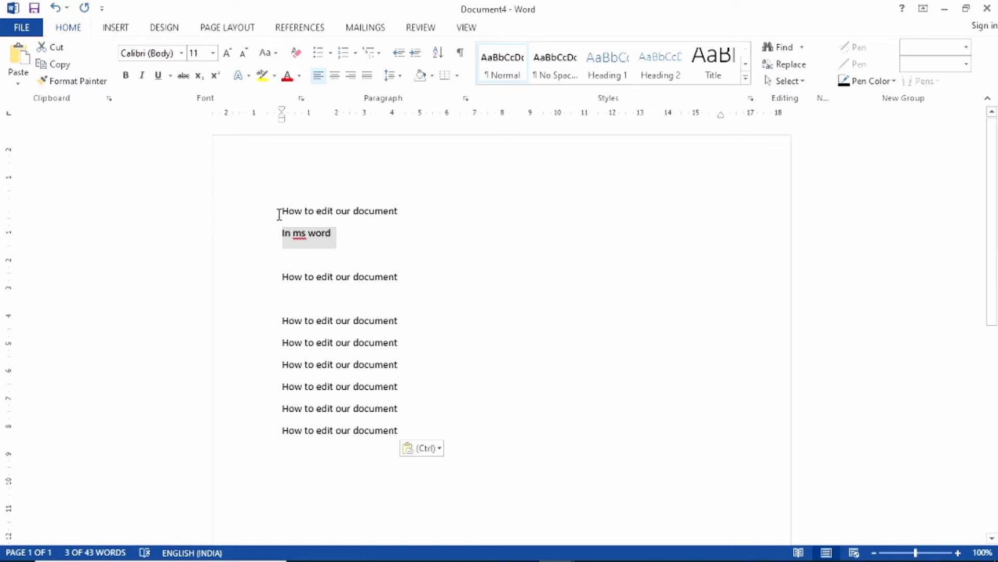
{"action": "left_click", "coordinate": [257, 213]}
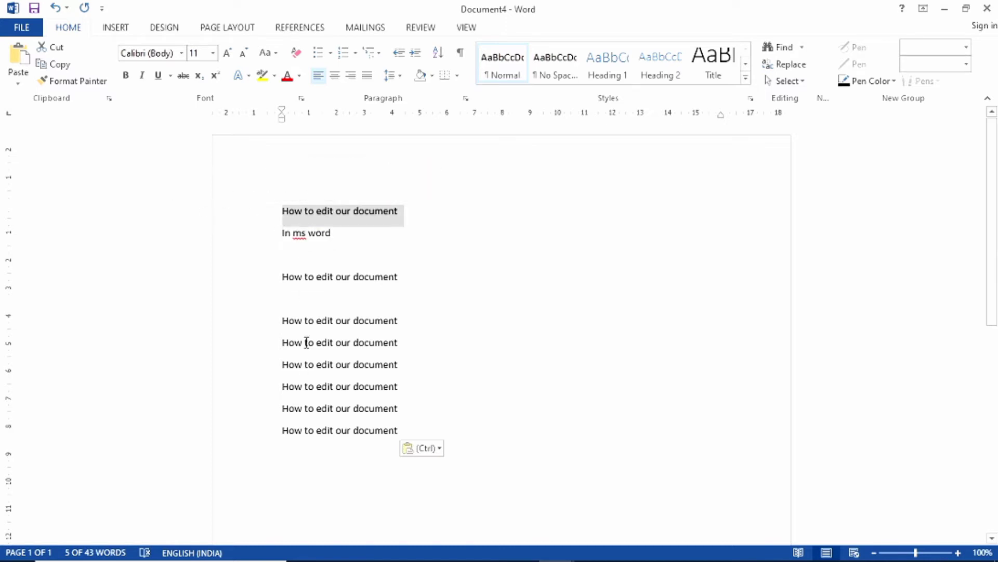
{"action": "left_click", "coordinate": [249, 235]}
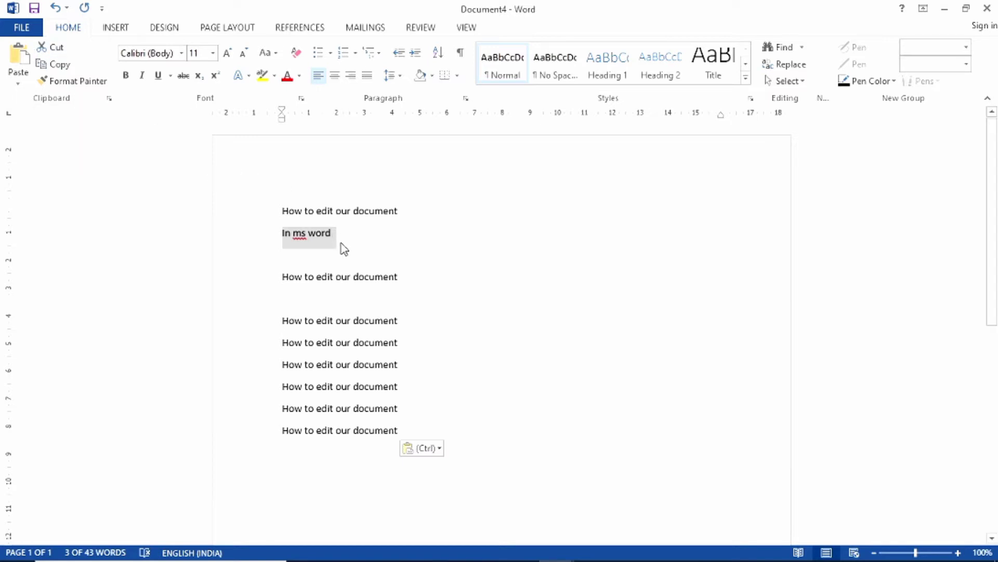
{"action": "key", "text": "ctrl+x"}
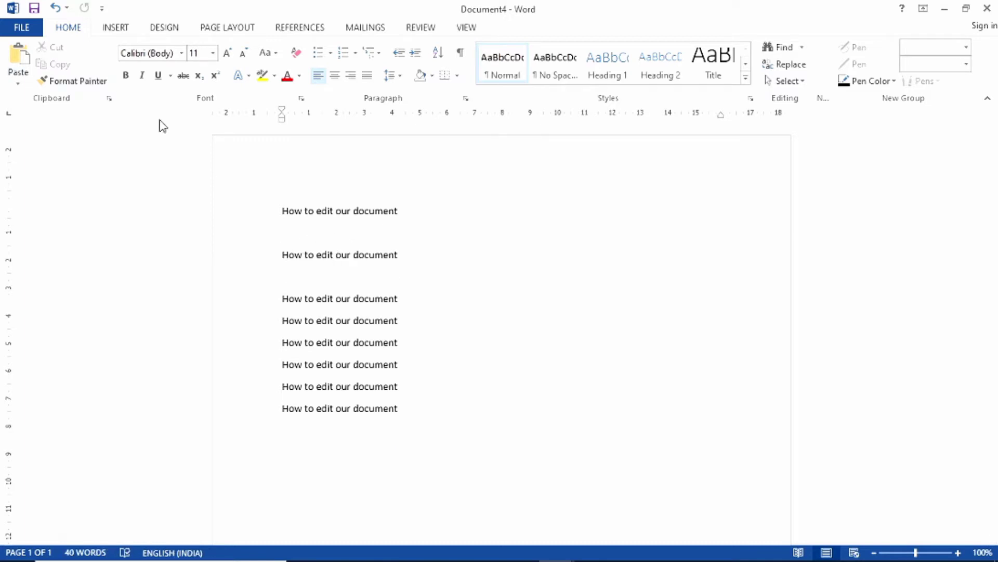
{"action": "left_click", "coordinate": [340, 284]}
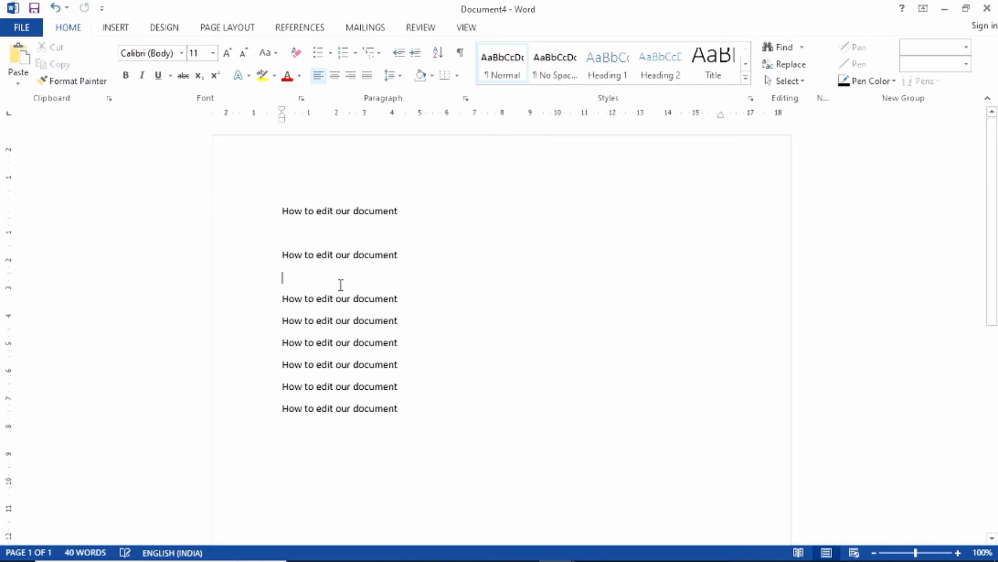
{"action": "left_click", "coordinate": [353, 447]}
{"action": "key", "text": "ctrl+v"}
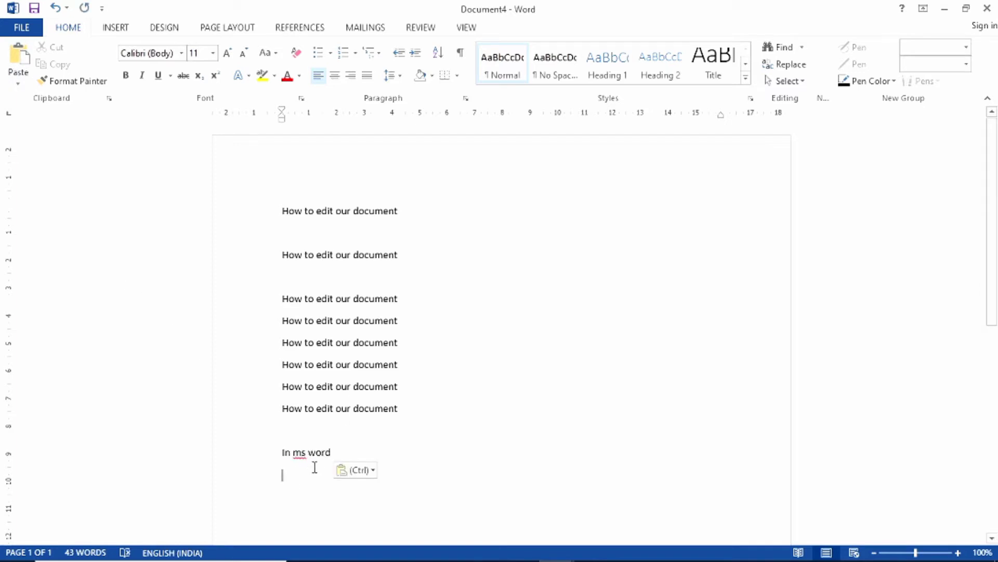
Step: Paste four 'In ms word' lines under the first line, then select the title
{"action": "left_click", "coordinate": [320, 236]}
{"action": "key", "text": "ctrl+v"}
{"action": "key", "text": "ctrl+v"}
{"action": "key", "text": "ctrl+v"}
{"action": "key", "text": "ctrl+v"}
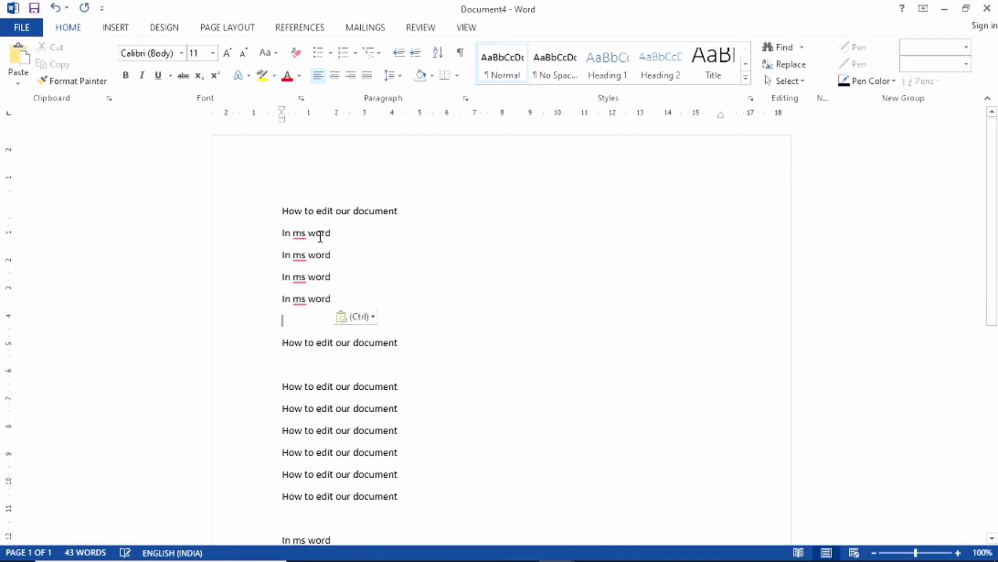
{"action": "left_click", "coordinate": [351, 281]}
{"action": "left_click", "coordinate": [247, 219]}
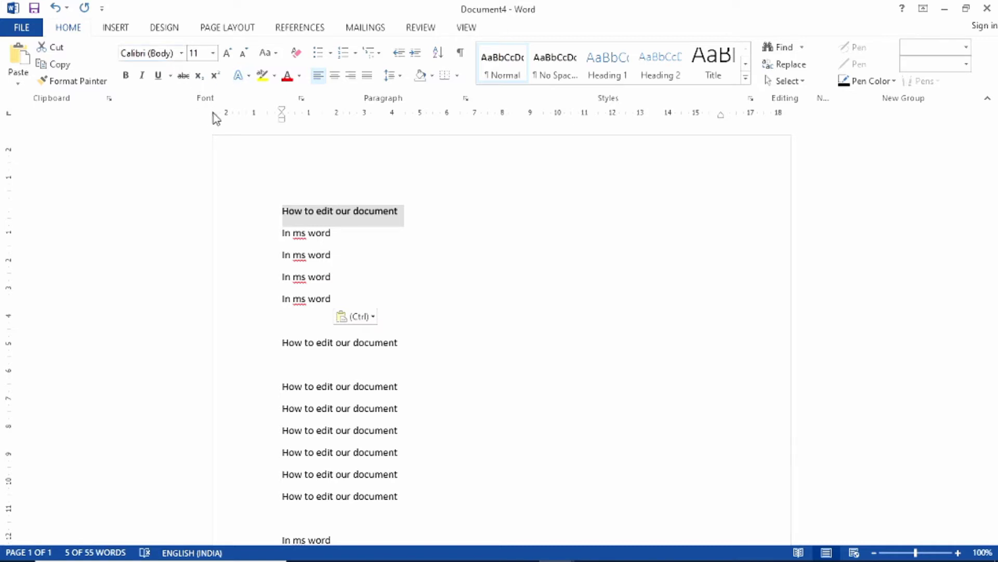
Step: Centre the 'How to edit our document' title with Ctrl+E and reselect it
{"action": "key", "text": "ctrl+e"}
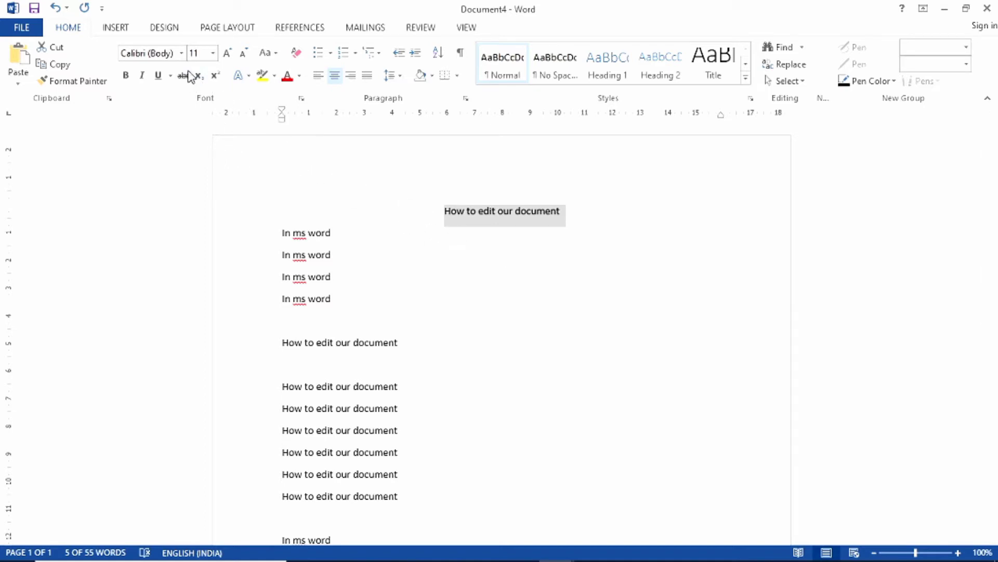
{"action": "left_click", "coordinate": [529, 237]}
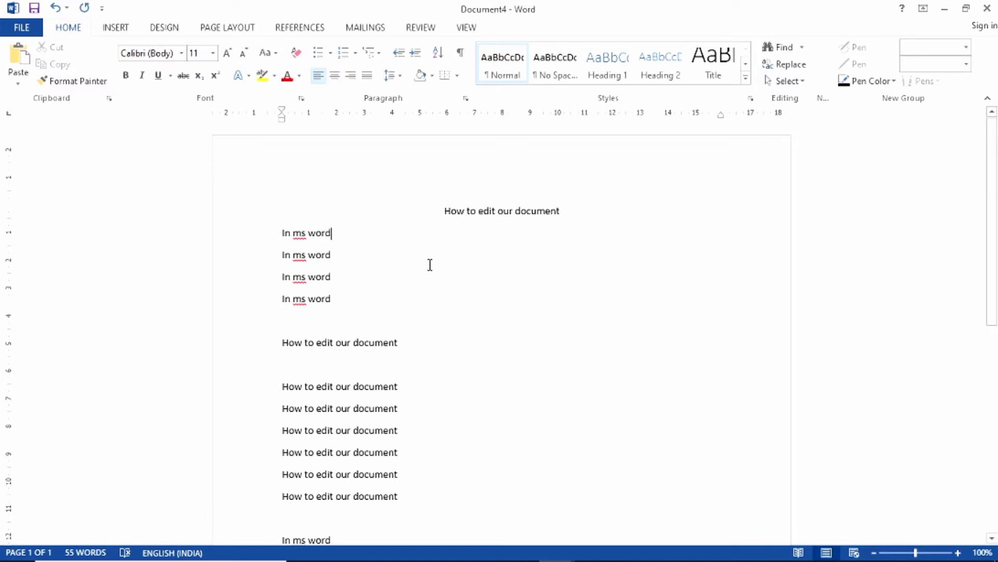
{"action": "mouse_move", "coordinate": [419, 216]}
{"action": "left_mouse_down"}
{"action": "mouse_move", "coordinate": [597, 241]}
{"action": "mouse_move", "coordinate": [577, 257]}
{"action": "left_mouse_up"}
{"action": "left_click", "coordinate": [563, 323]}
{"action": "left_click_drag", "start_coordinate": [442, 211], "coordinate": [542, 215]}
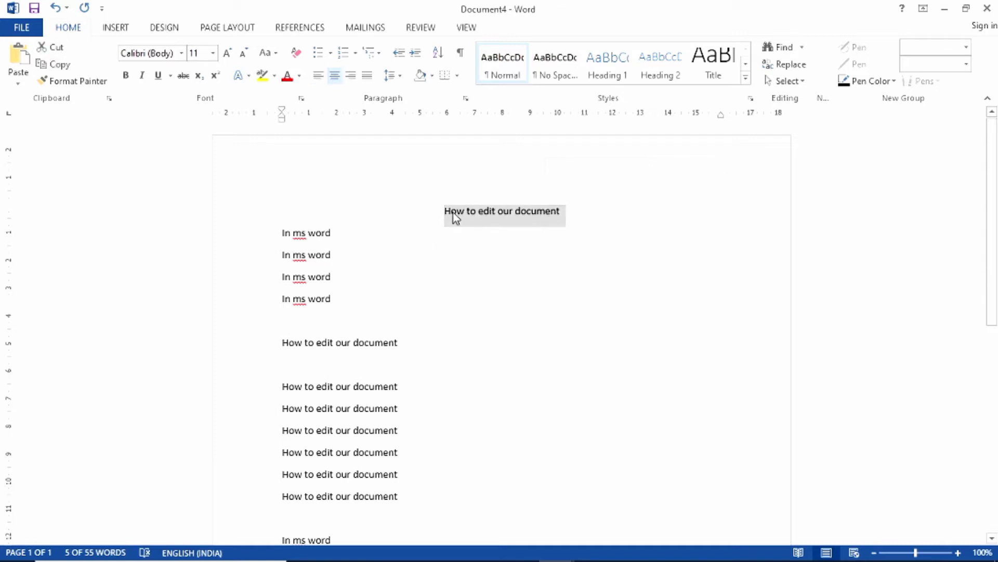
Step: Apply the Bulletto Killa font to the title at 48 pt
{"action": "left_click", "coordinate": [182, 54]}
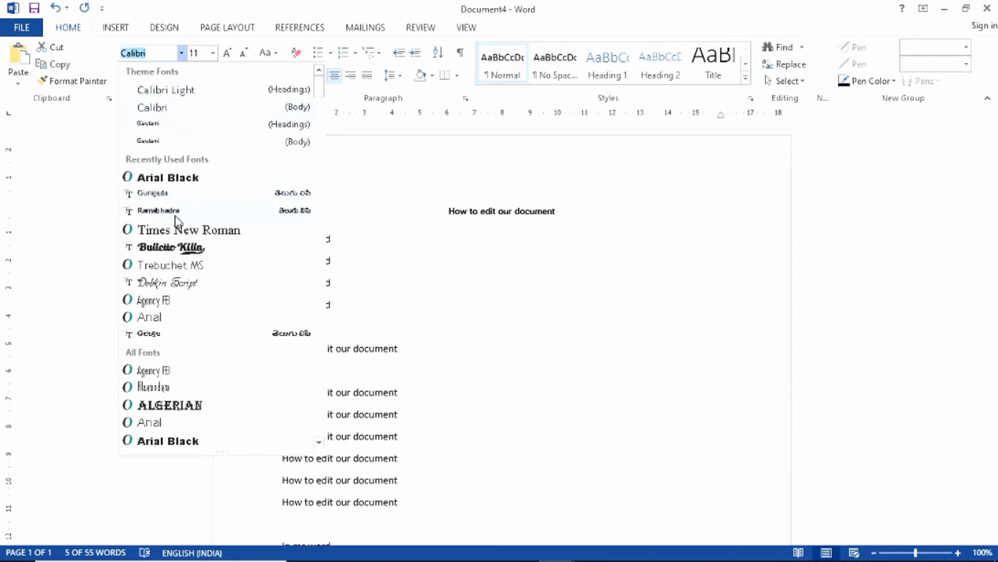
{"action": "left_click", "coordinate": [175, 247]}
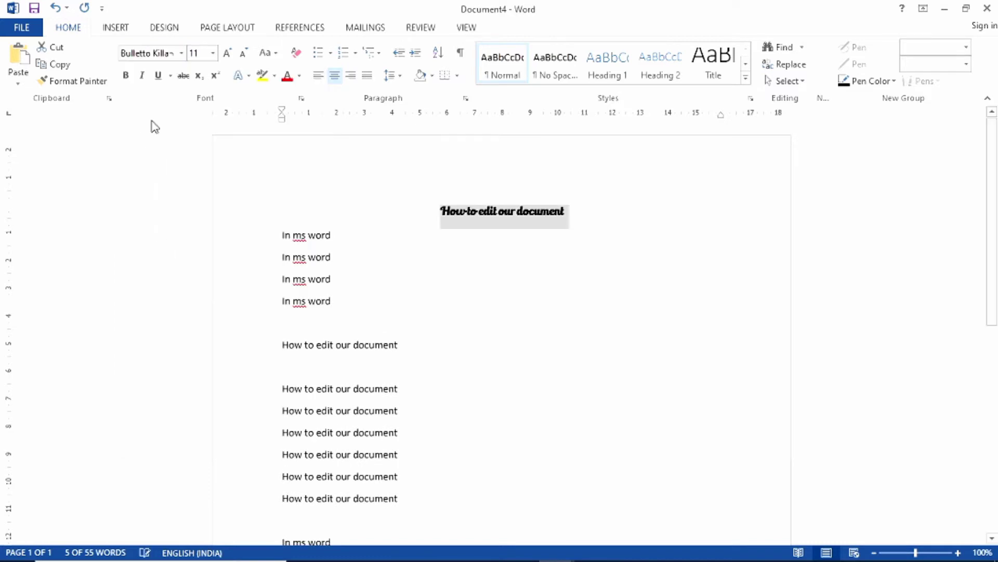
{"action": "left_click", "coordinate": [228, 54]}
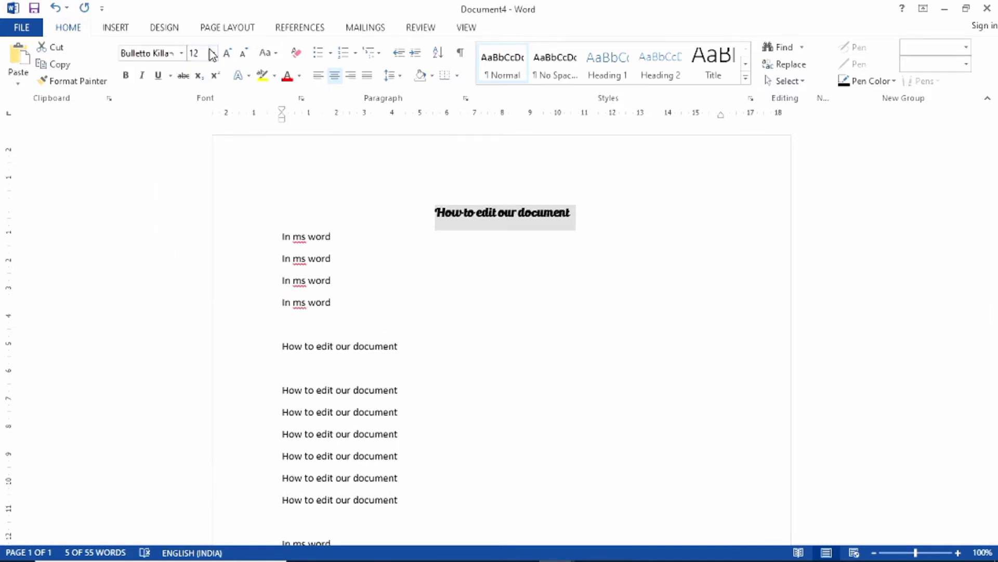
{"action": "left_click", "coordinate": [212, 54]}
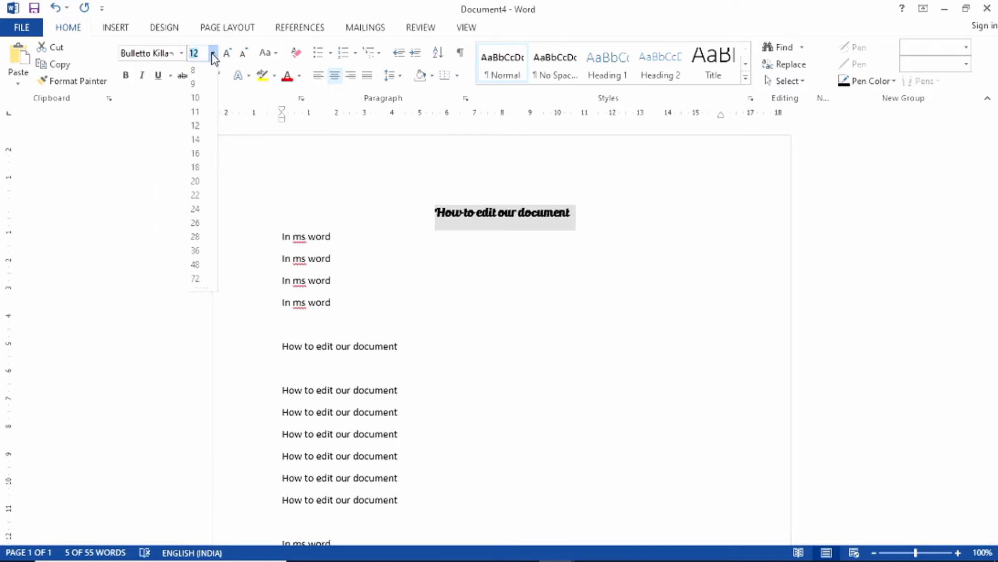
{"action": "left_click", "coordinate": [196, 268]}
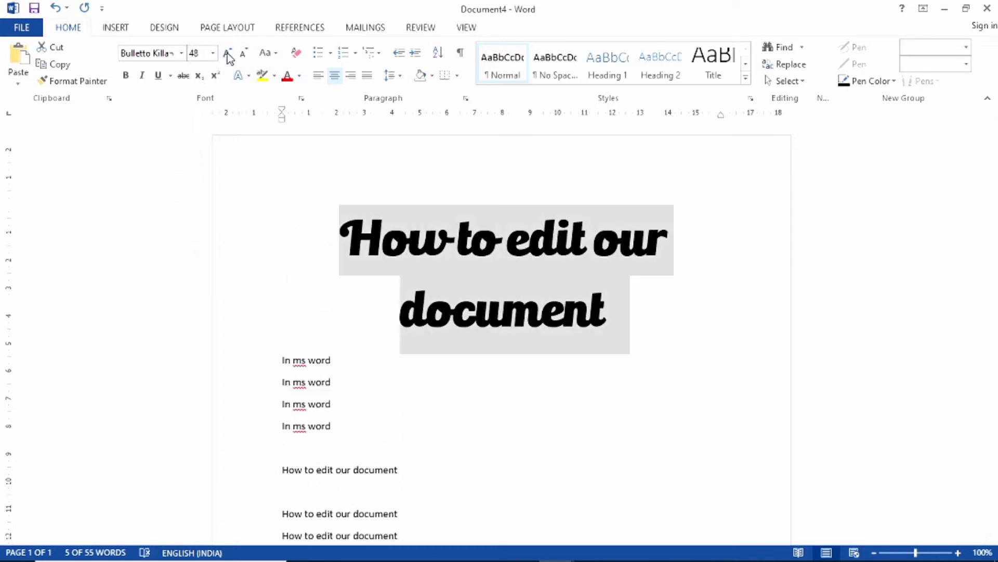
Step: Shrink the title's font size from 48 pt to 22 pt so it fits one line
{"action": "left_click", "coordinate": [228, 52]}
{"action": "left_click", "coordinate": [227, 52]}
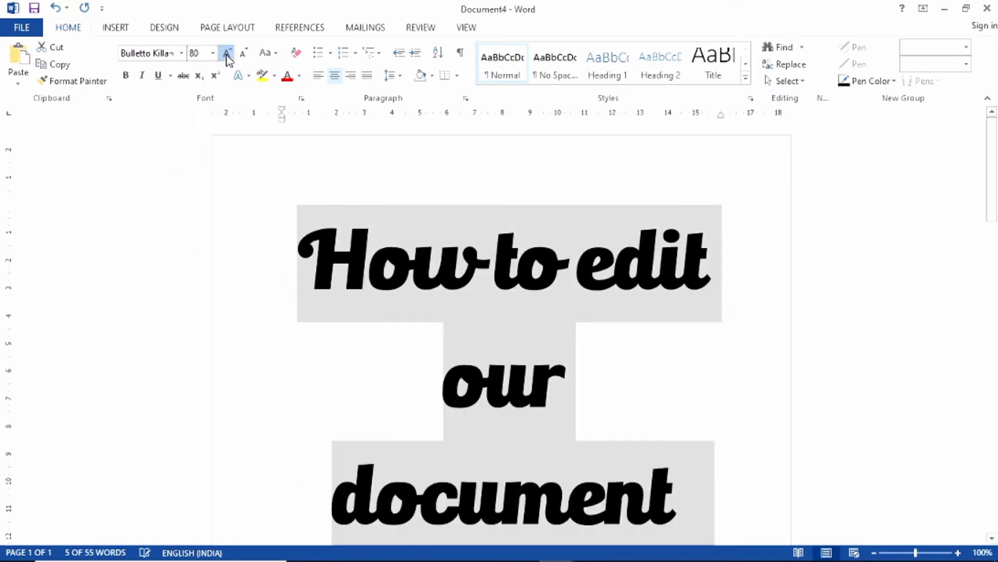
{"action": "left_click", "coordinate": [227, 52]}
{"action": "left_click", "coordinate": [243, 53]}
{"action": "left_click", "coordinate": [242, 53]}
{"action": "left_click", "coordinate": [243, 53]}
{"action": "left_click", "coordinate": [242, 52]}
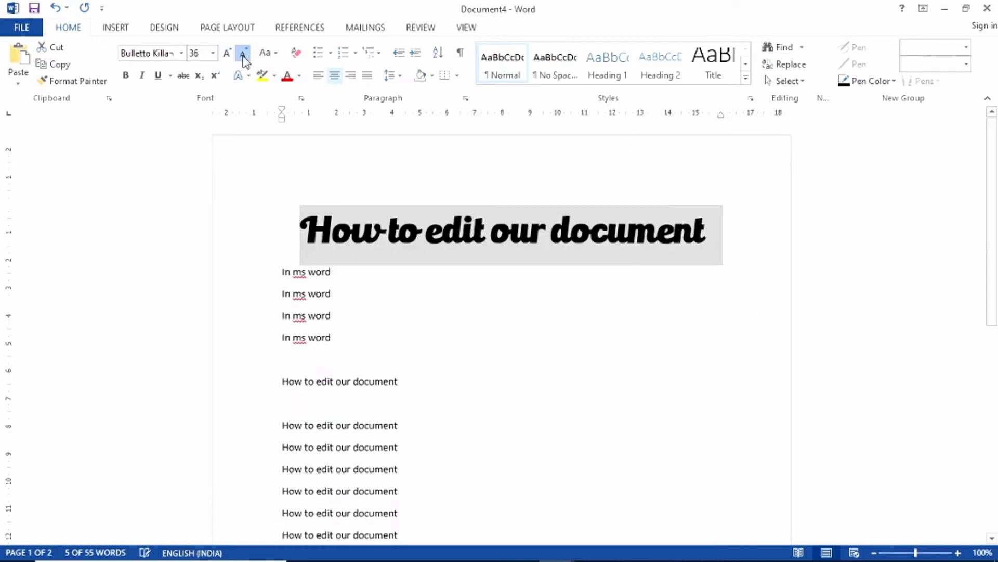
{"action": "left_click", "coordinate": [243, 53]}
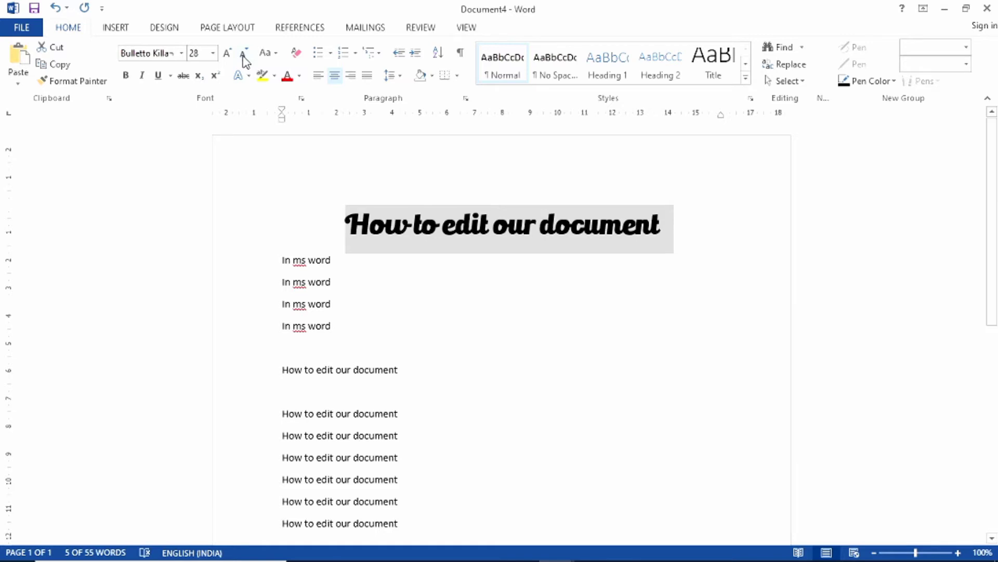
{"action": "key", "text": "ctrl+shift+period"}
{"action": "key", "text": "ctrl+shift+period"}
{"action": "key", "text": "ctrl+shift+period"}
{"action": "key", "text": "ctrl+shift+period"}
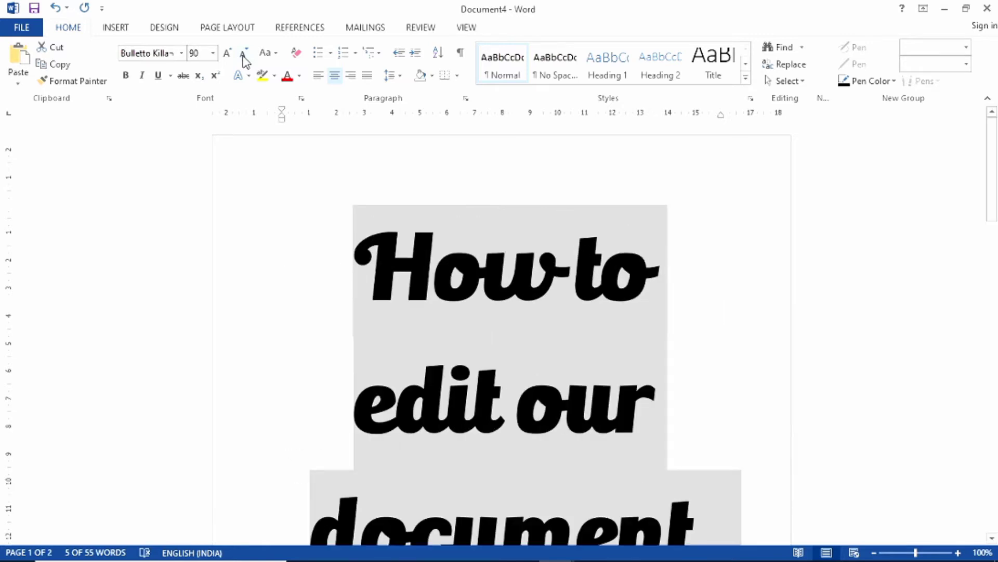
{"action": "left_click", "coordinate": [243, 55]}
{"action": "left_click", "coordinate": [243, 55]}
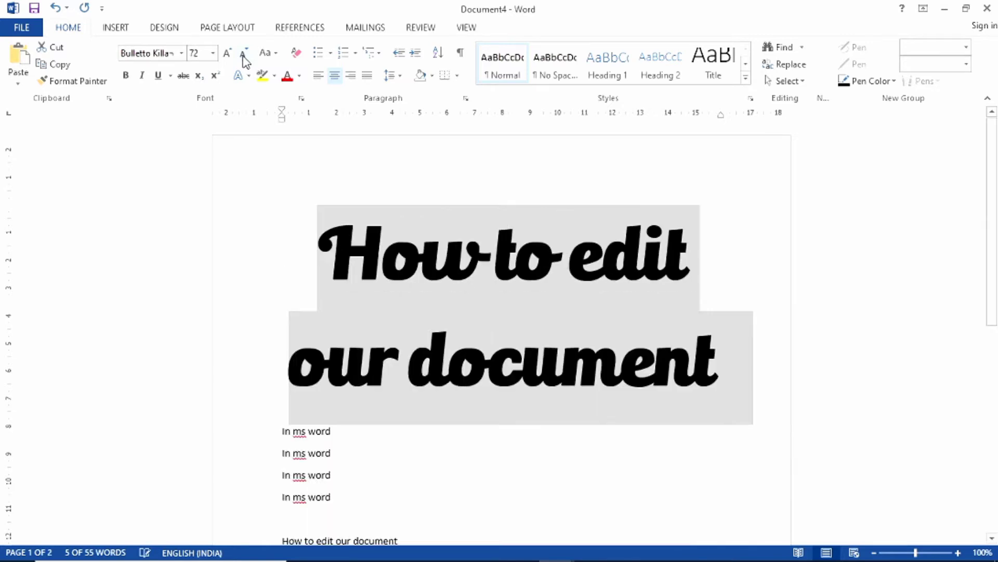
{"action": "left_click", "coordinate": [243, 55]}
{"action": "left_click", "coordinate": [243, 55]}
{"action": "left_click", "coordinate": [243, 55]}
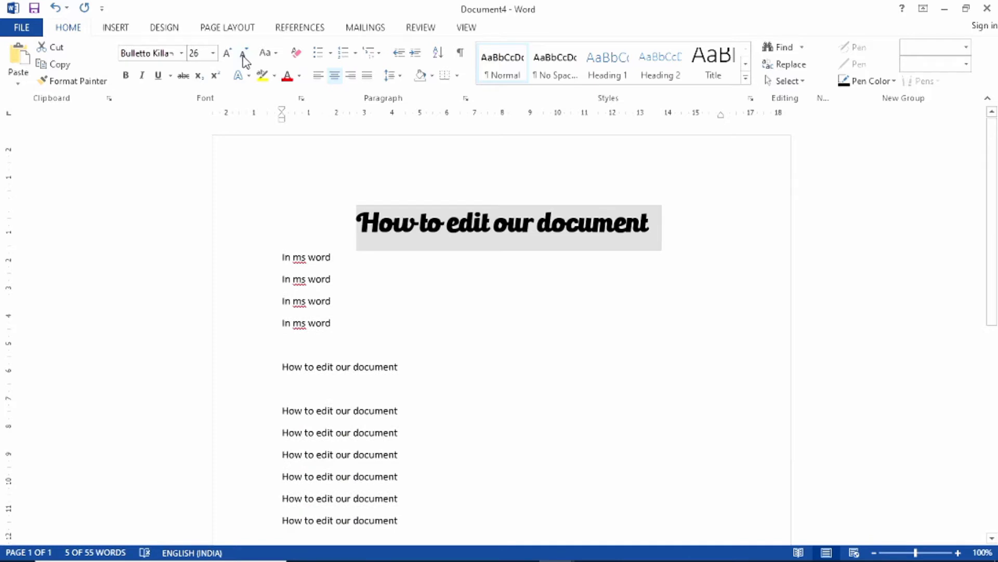
{"action": "left_click", "coordinate": [243, 54]}
{"action": "left_click", "coordinate": [243, 54]}
{"action": "left_click", "coordinate": [243, 55]}
{"action": "left_click", "coordinate": [243, 55]}
{"action": "left_click", "coordinate": [242, 54]}
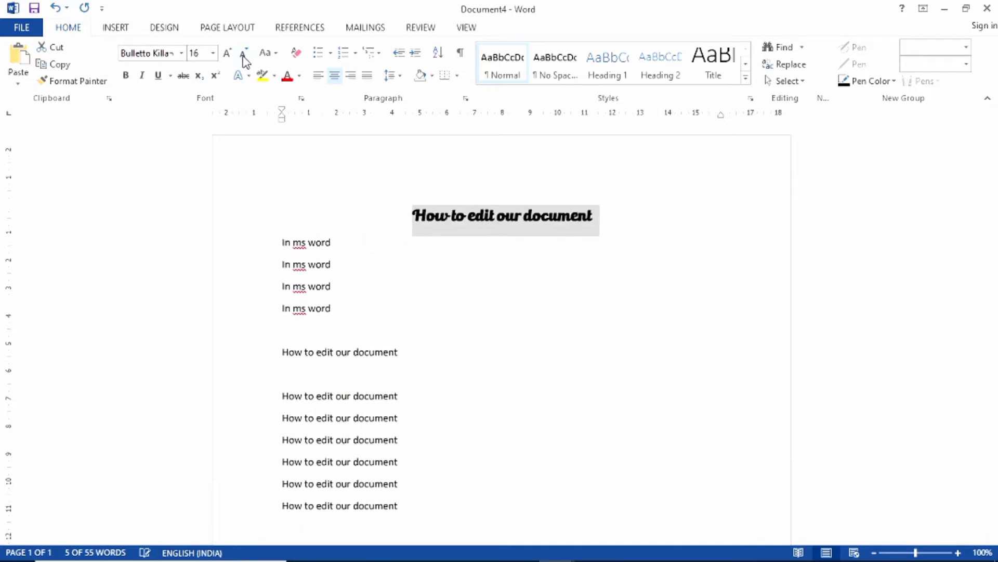
{"action": "key", "text": "ctrl+shift+period"}
{"action": "key", "text": "ctrl+shift+period"}
{"action": "key", "text": "ctrl+shift+period"}
{"action": "key", "text": "ctrl+shift+period"}
{"action": "key", "text": "ctrl+shift+period"}
{"action": "key", "text": "ctrl+shift+period"}
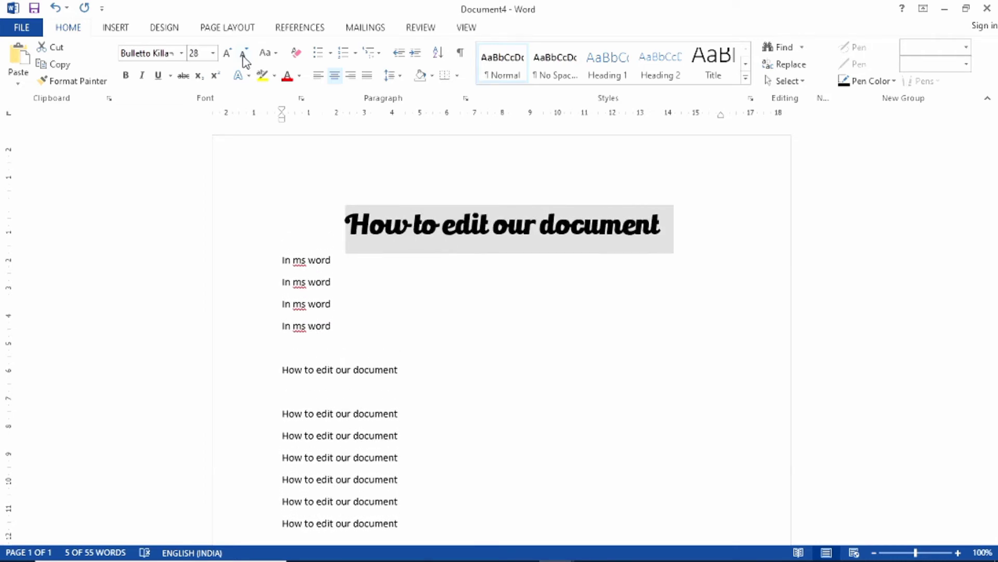
{"action": "key", "text": "ctrl+shift+period"}
{"action": "key", "text": "ctrl+shift+period"}
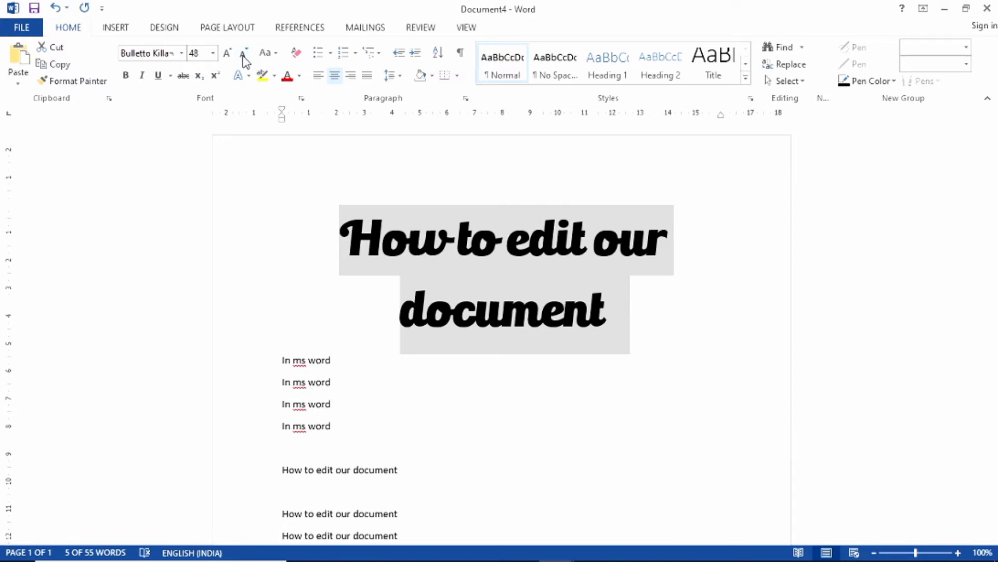
{"action": "left_click", "coordinate": [243, 53]}
{"action": "left_click", "coordinate": [243, 54]}
{"action": "left_click", "coordinate": [244, 53]}
{"action": "left_click", "coordinate": [243, 53]}
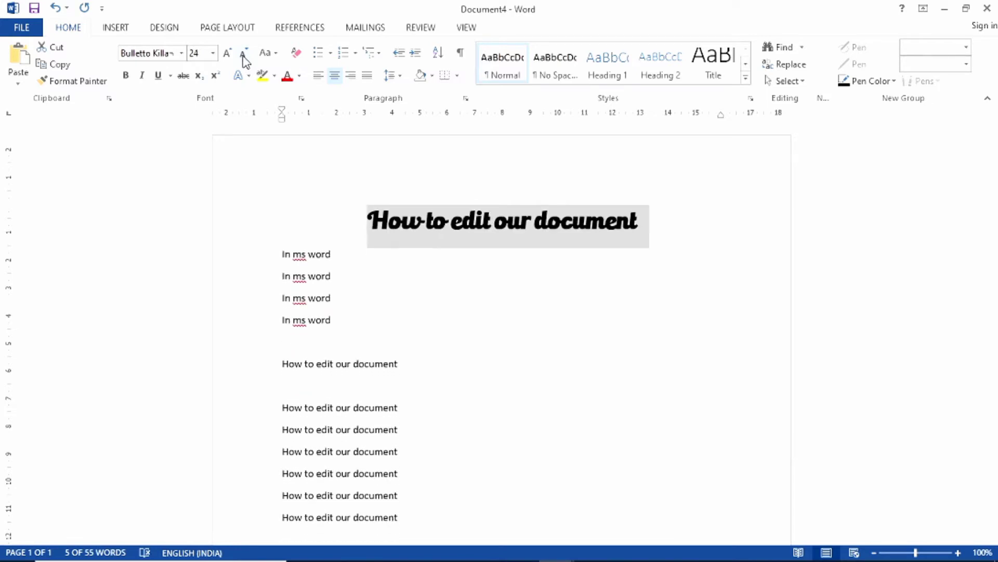
{"action": "left_click", "coordinate": [243, 54]}
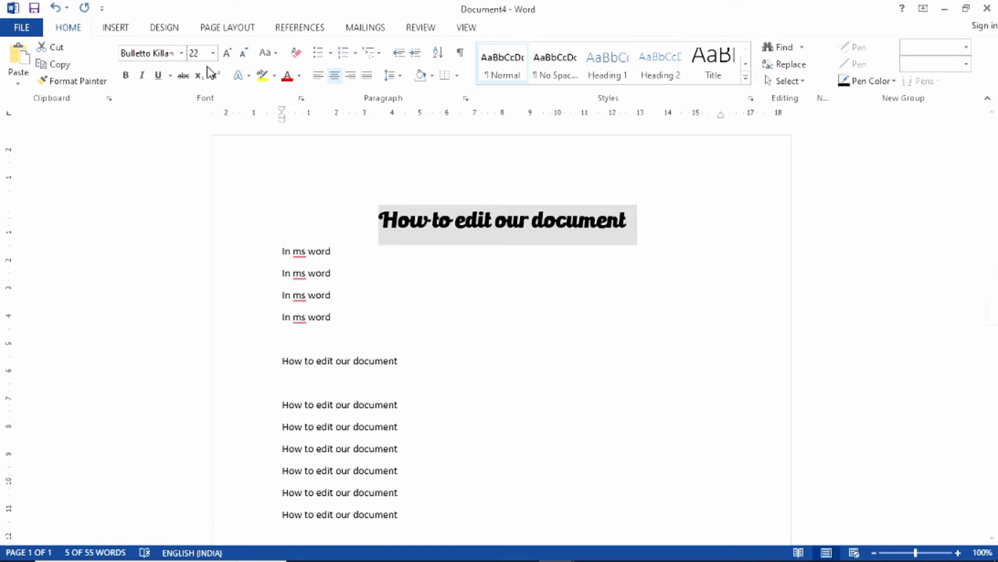
{"action": "left_click", "coordinate": [182, 55]}
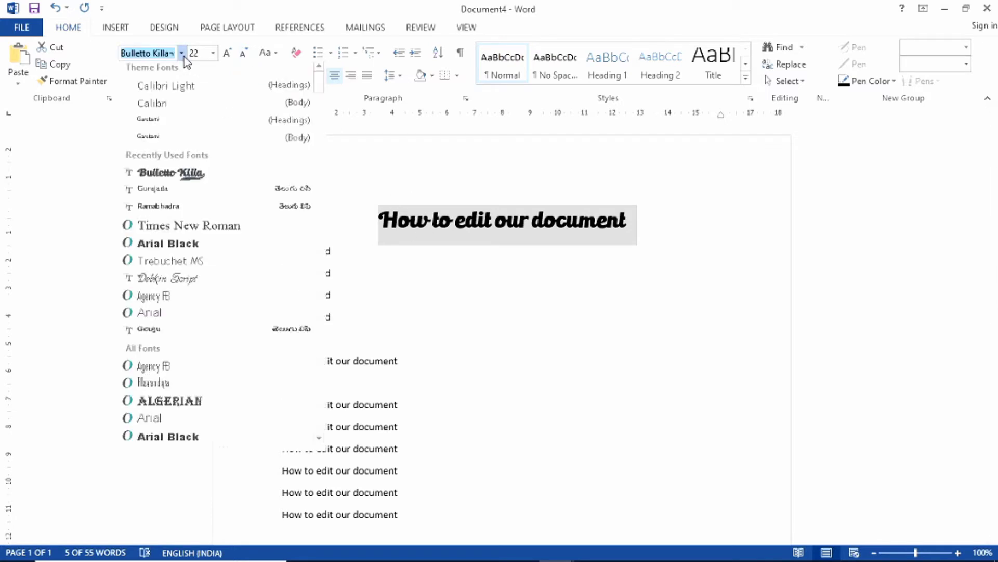
Step: Set the title in Times New Roman and colour it dark blue
{"action": "left_click", "coordinate": [165, 230]}
{"action": "left_click", "coordinate": [423, 307]}
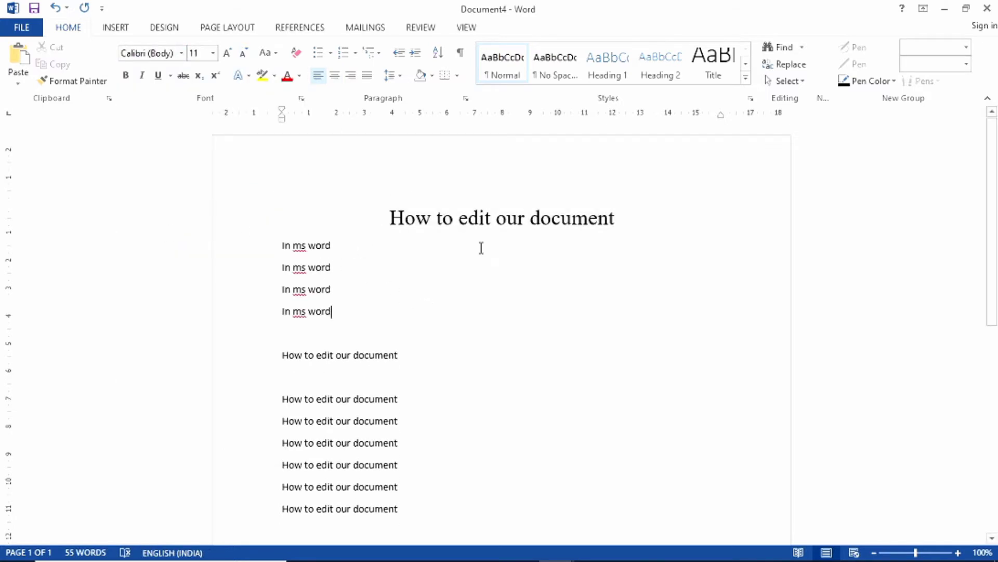
{"action": "mouse_move", "coordinate": [379, 218]}
{"action": "left_mouse_down"}
{"action": "mouse_move", "coordinate": [622, 217]}
{"action": "mouse_move", "coordinate": [585, 216]}
{"action": "left_mouse_up"}
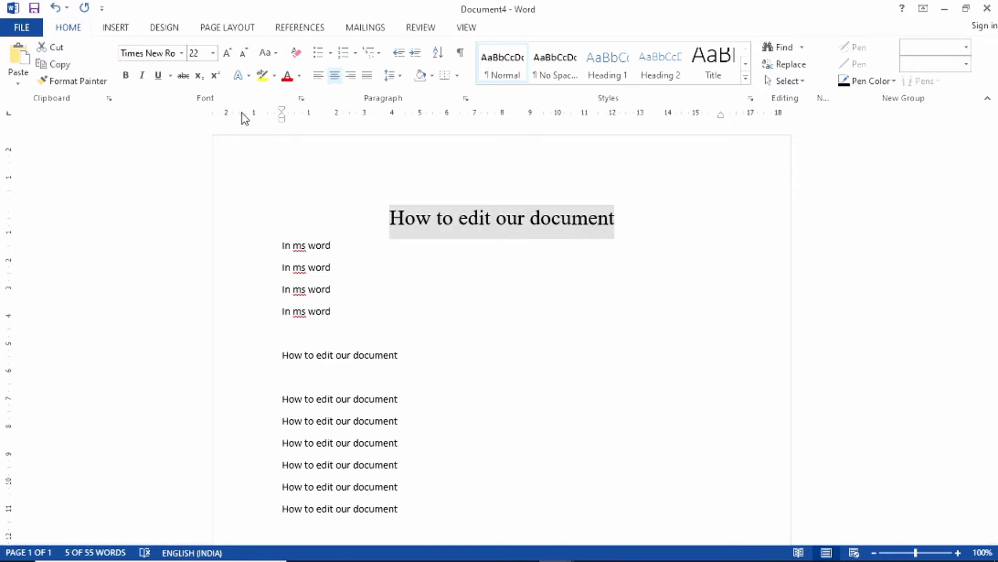
{"action": "left_click", "coordinate": [300, 75]}
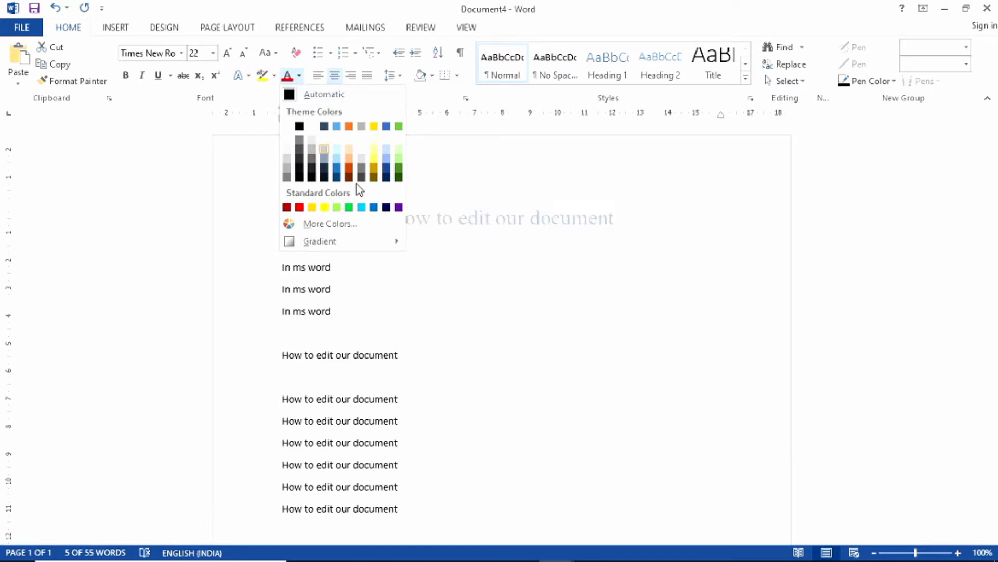
{"action": "left_click", "coordinate": [387, 208]}
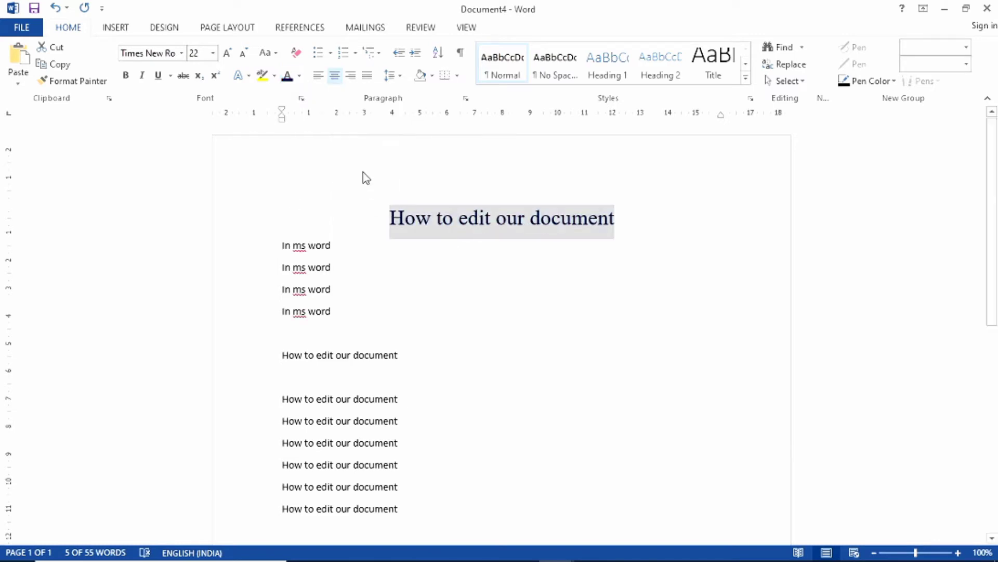
Step: Reselect the title and make it bold
{"action": "left_click", "coordinate": [453, 221]}
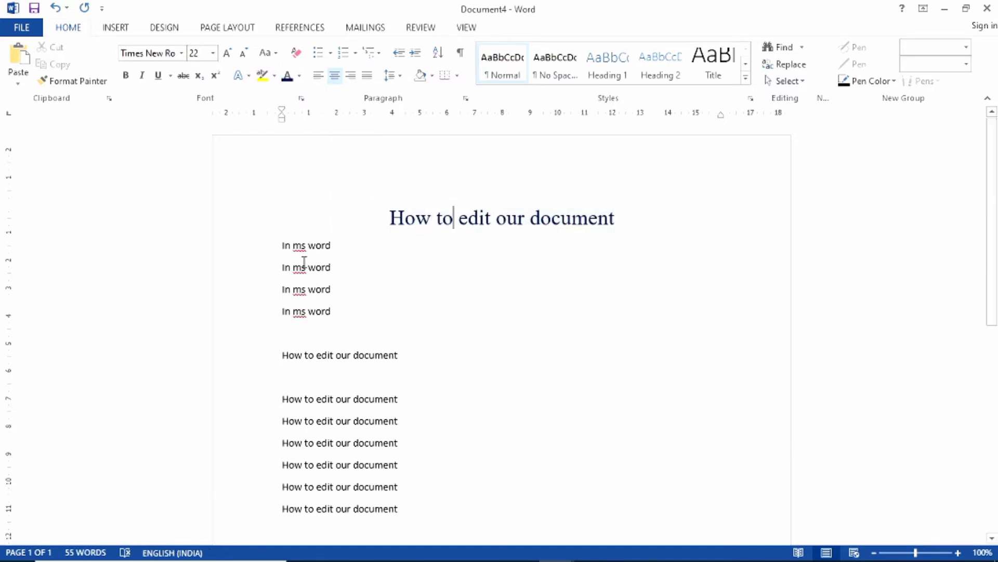
{"action": "left_click_drag", "start_coordinate": [388, 218], "coordinate": [575, 220]}
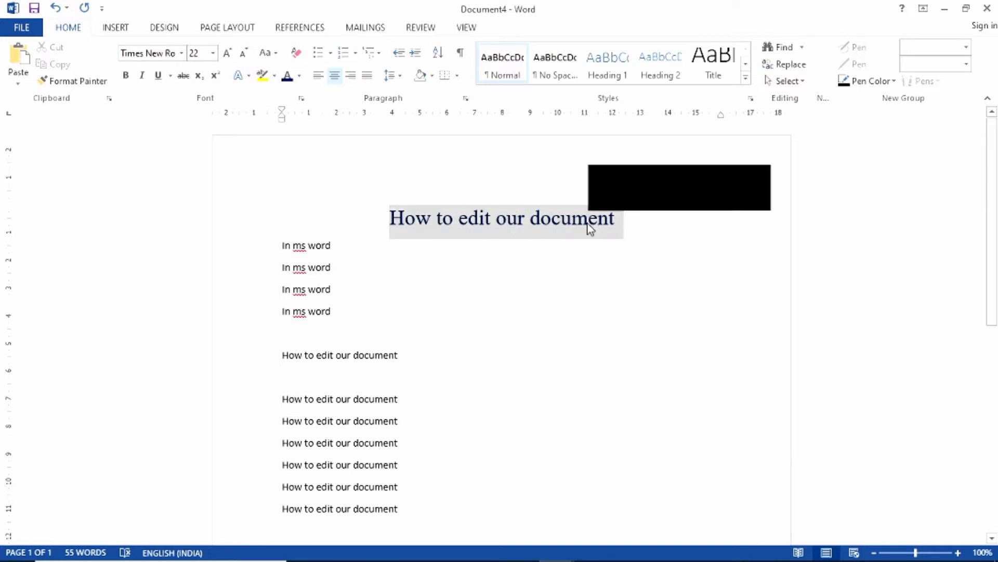
{"action": "left_click", "coordinate": [127, 78]}
{"action": "left_click", "coordinate": [129, 79]}
{"action": "left_click", "coordinate": [128, 79]}
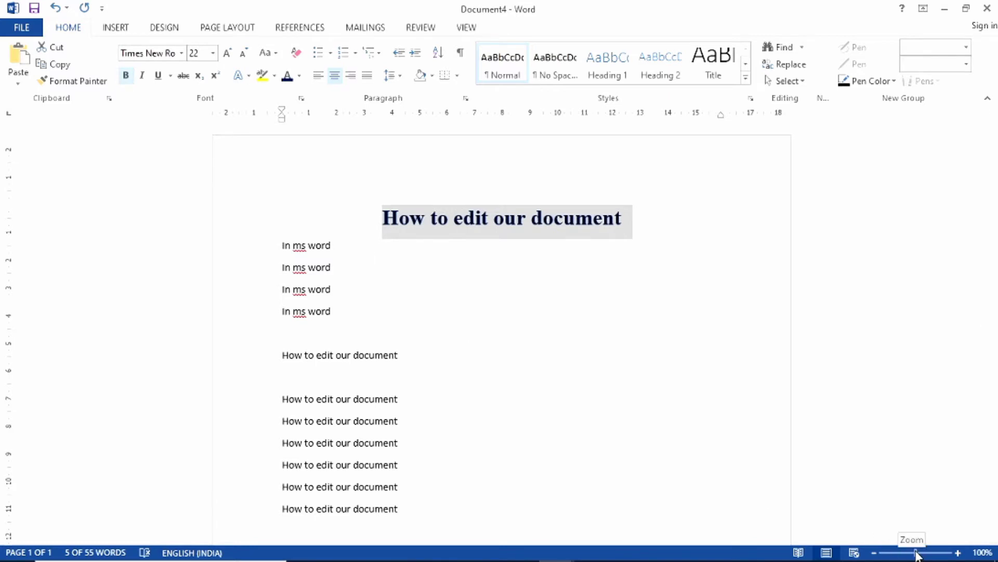
Step: Zoom to 148%, try bold, italic and underline, and give the title a double underline
{"action": "left_click_drag", "start_coordinate": [915, 553], "coordinate": [920, 553]}
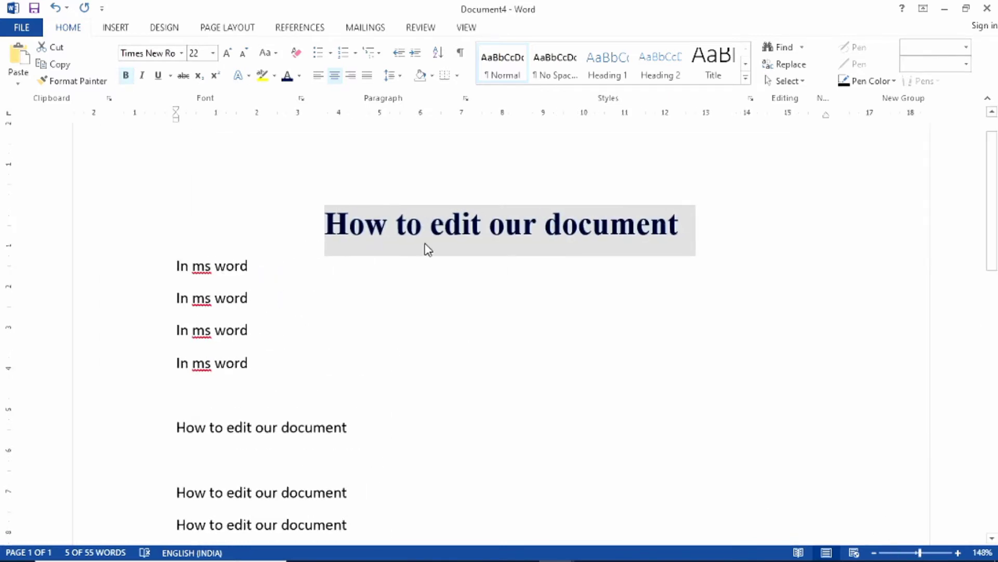
{"action": "left_click", "coordinate": [127, 78]}
{"action": "left_click", "coordinate": [127, 78]}
{"action": "left_click", "coordinate": [126, 78]}
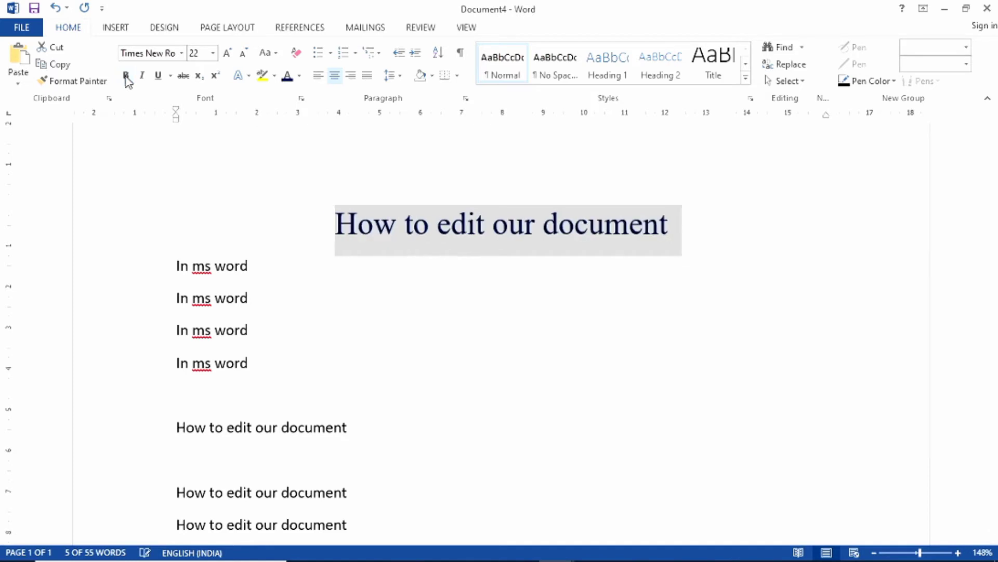
{"action": "left_click", "coordinate": [127, 78]}
{"action": "left_click", "coordinate": [126, 78]}
{"action": "left_click", "coordinate": [142, 76]}
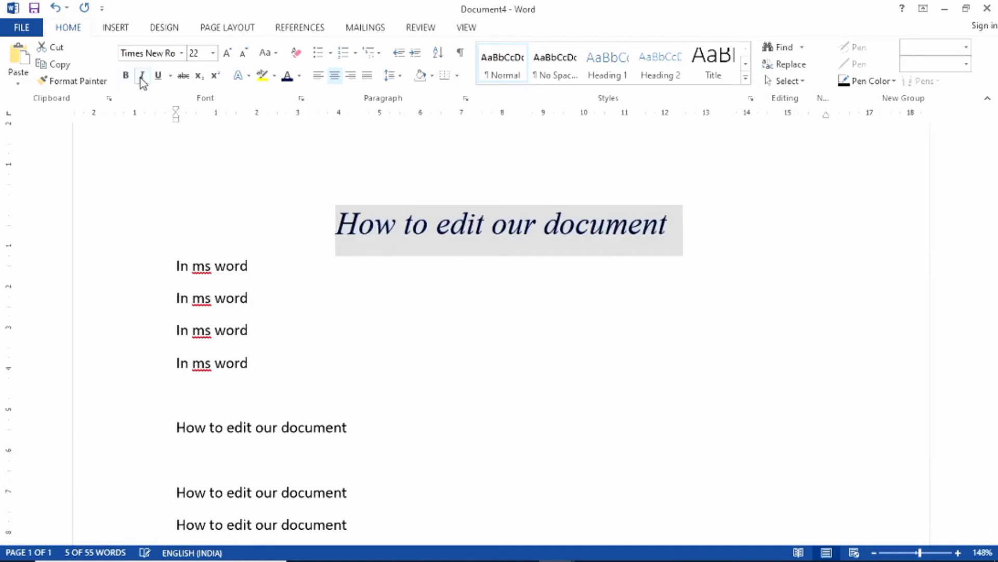
{"action": "left_click", "coordinate": [141, 76]}
{"action": "left_click", "coordinate": [142, 76]}
{"action": "left_click", "coordinate": [142, 76]}
{"action": "left_click", "coordinate": [142, 78]}
{"action": "left_click", "coordinate": [141, 78]}
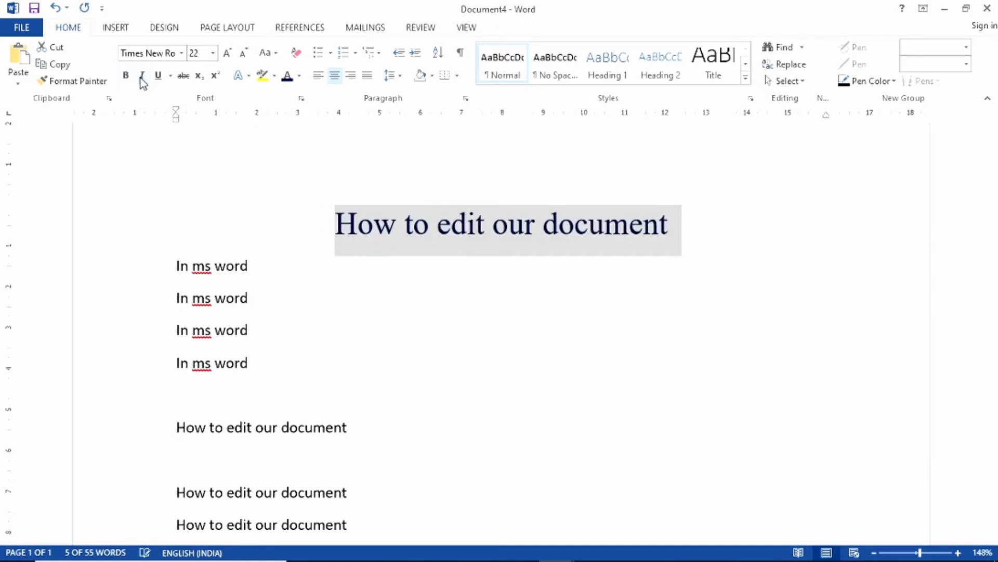
{"action": "left_click", "coordinate": [158, 76]}
{"action": "left_click", "coordinate": [158, 76]}
{"action": "left_click", "coordinate": [159, 76]}
{"action": "left_click", "coordinate": [159, 76]}
{"action": "left_click", "coordinate": [170, 75]}
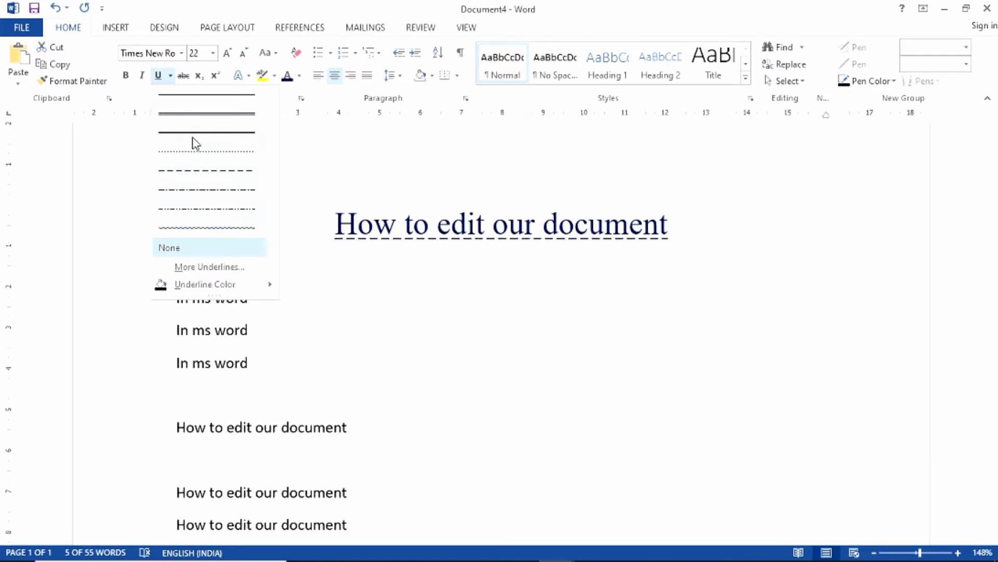
{"action": "left_click", "coordinate": [199, 116]}
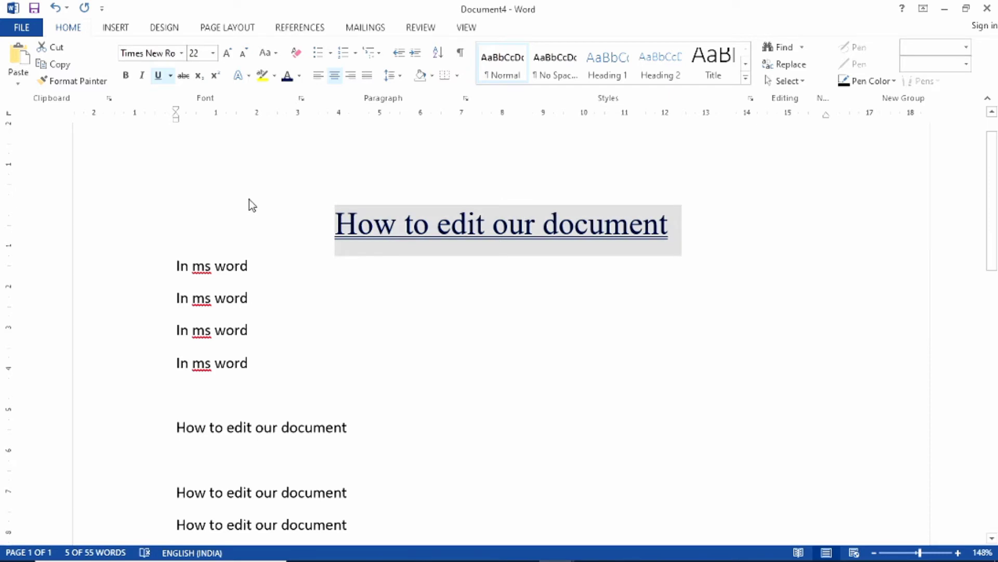
Step: Make the title bold, italic and underlined using Ctrl+B, Ctrl+I and Ctrl+U
{"action": "key", "text": "ctrl+b"}
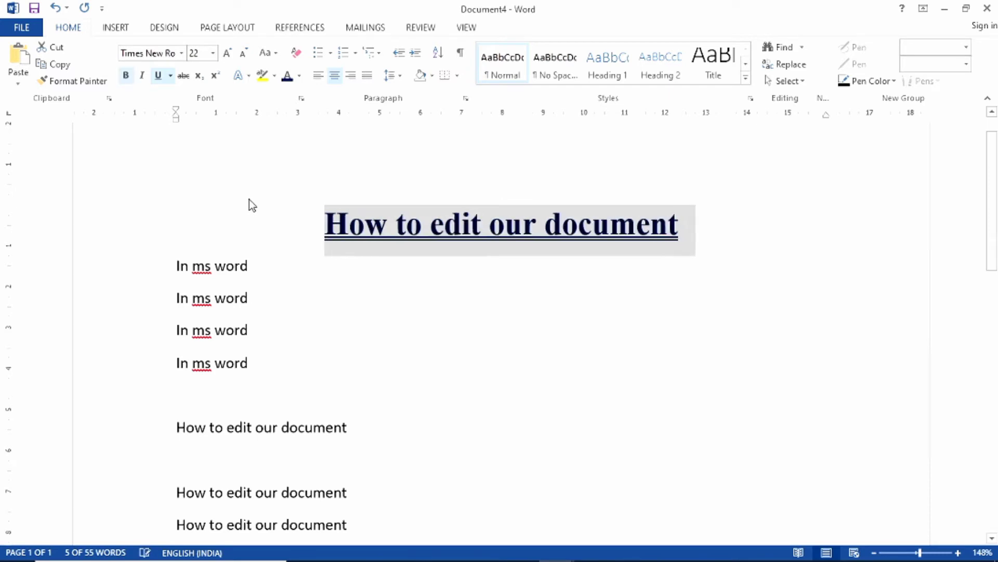
{"action": "key", "text": "ctrl+b"}
{"action": "key", "text": "ctrl+b"}
{"action": "key", "text": "ctrl+b"}
{"action": "key", "text": "ctrl+b"}
{"action": "key", "text": "ctrl+b"}
{"action": "key", "text": "ctrl+b"}
{"action": "key", "text": "ctrl+i"}
{"action": "key", "text": "ctrl+i"}
{"action": "key", "text": "ctrl+i"}
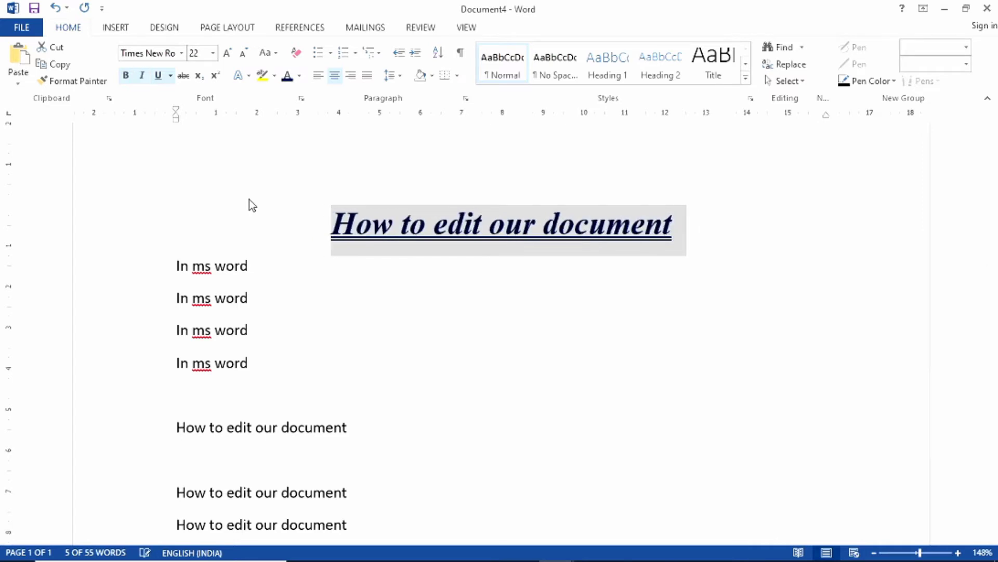
{"action": "key", "text": "ctrl+i"}
{"action": "key", "text": "ctrl+i"}
{"action": "key", "text": "ctrl+i"}
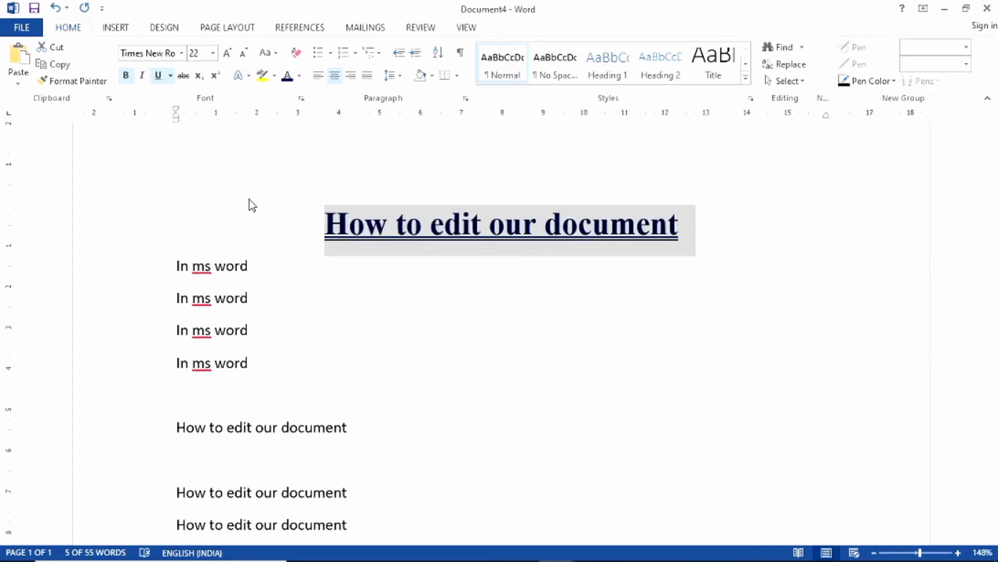
{"action": "key", "text": "ctrl+u"}
{"action": "key", "text": "ctrl+u"}
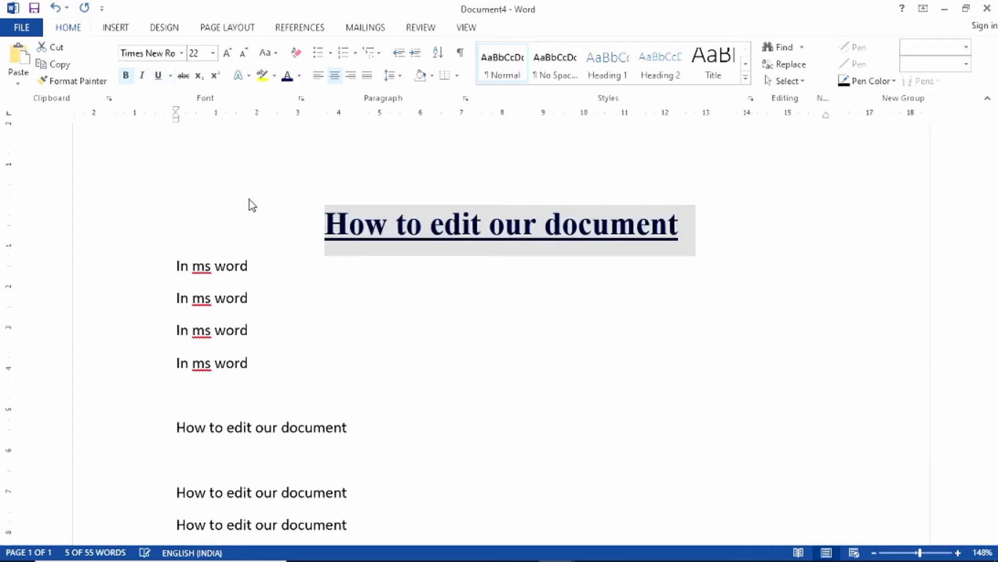
{"action": "key", "text": "ctrl+u"}
{"action": "key", "text": "ctrl+u"}
{"action": "key", "text": "ctrl+u"}
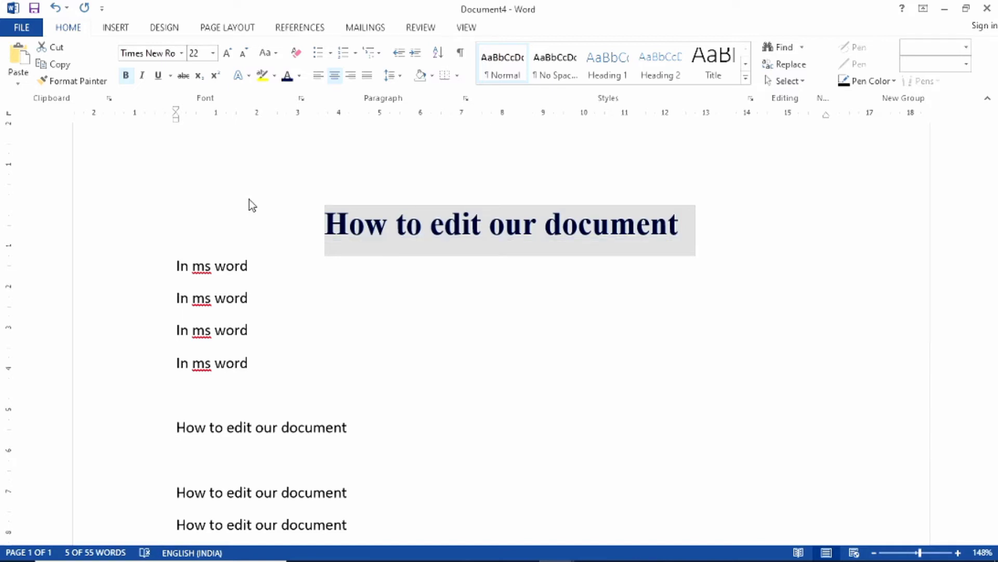
{"action": "key", "text": "ctrl+b"}
{"action": "key", "text": "ctrl+b"}
{"action": "key", "text": "ctrl+b"}
{"action": "key", "text": "ctrl+b"}
{"action": "key", "text": "ctrl+b"}
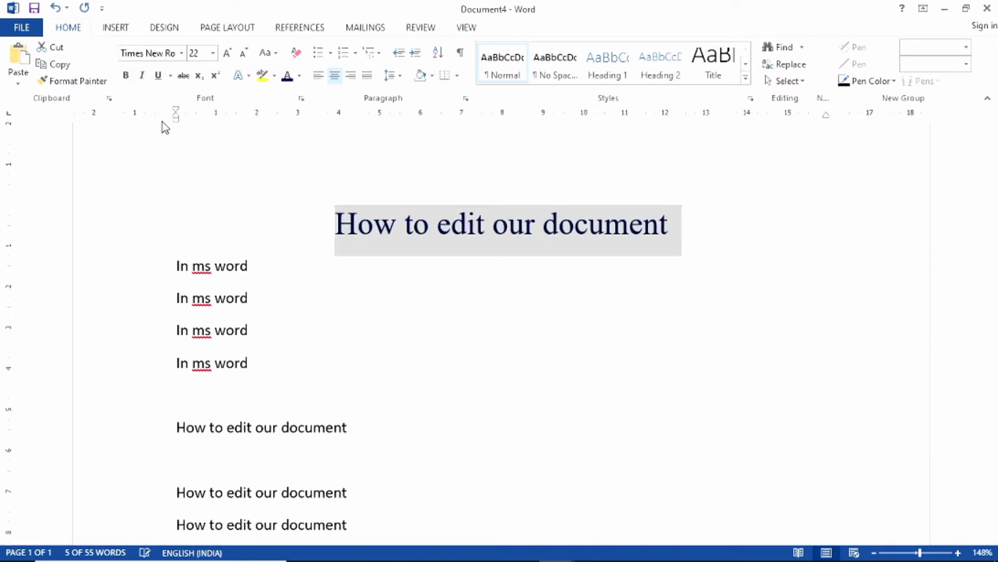
{"action": "key", "text": "ctrl+b"}
{"action": "key", "text": "ctrl+i"}
{"action": "key", "text": "ctrl+i"}
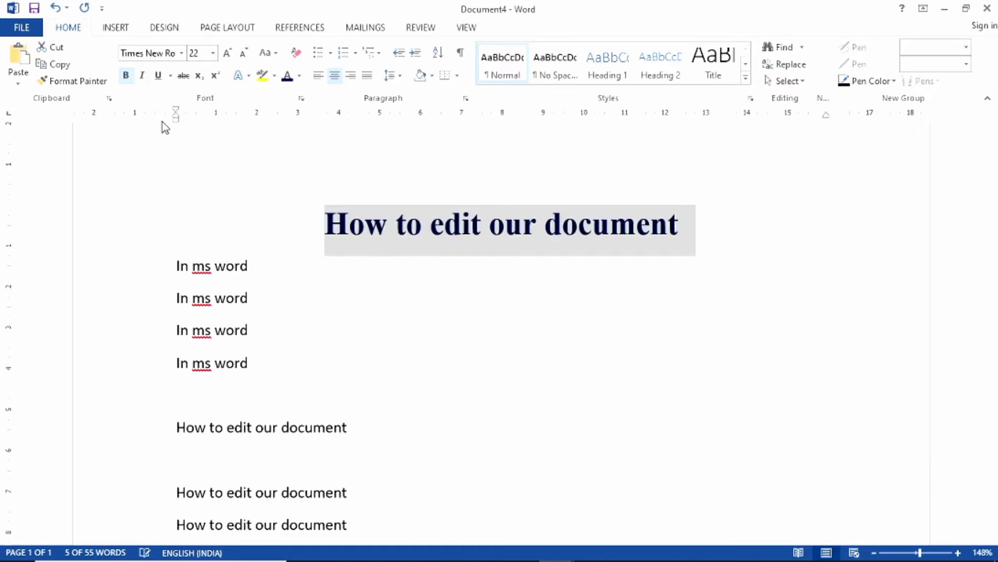
{"action": "key", "text": "ctrl+b"}
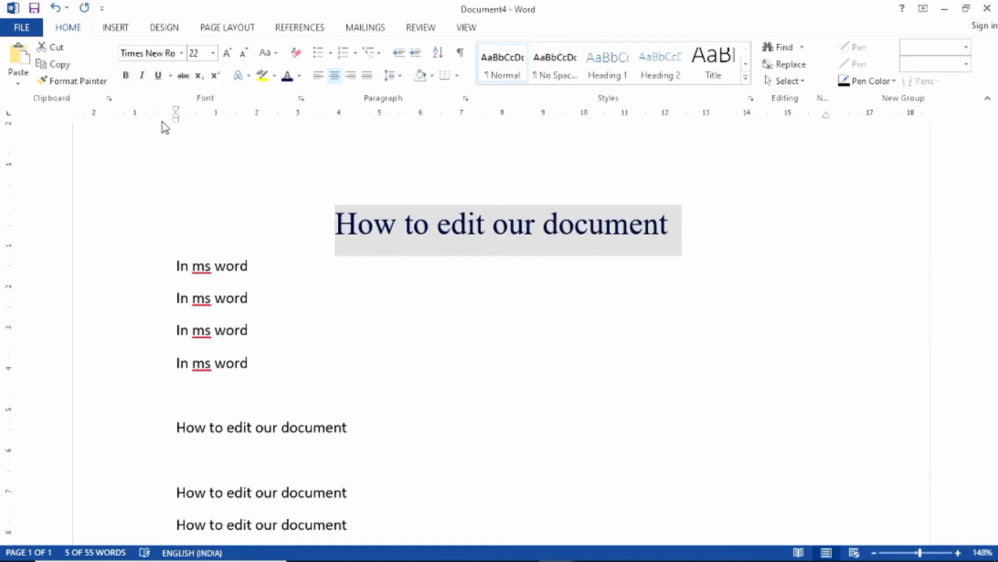
{"action": "key", "text": "ctrl+b"}
{"action": "key", "text": "ctrl+i"}
{"action": "key", "text": "ctrl+u"}
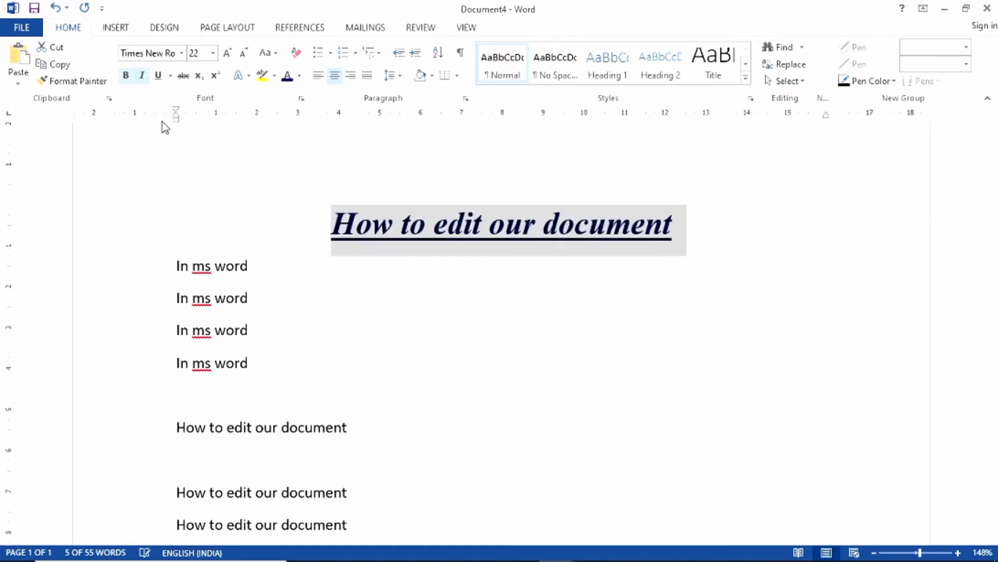
{"action": "key", "text": "ctrl+u"}
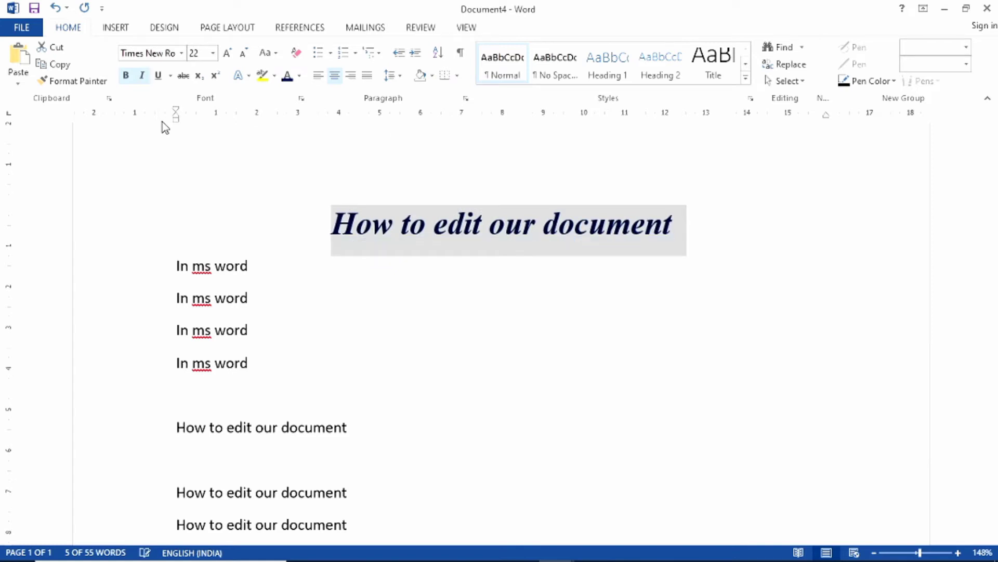
{"action": "key", "text": "ctrl+u"}
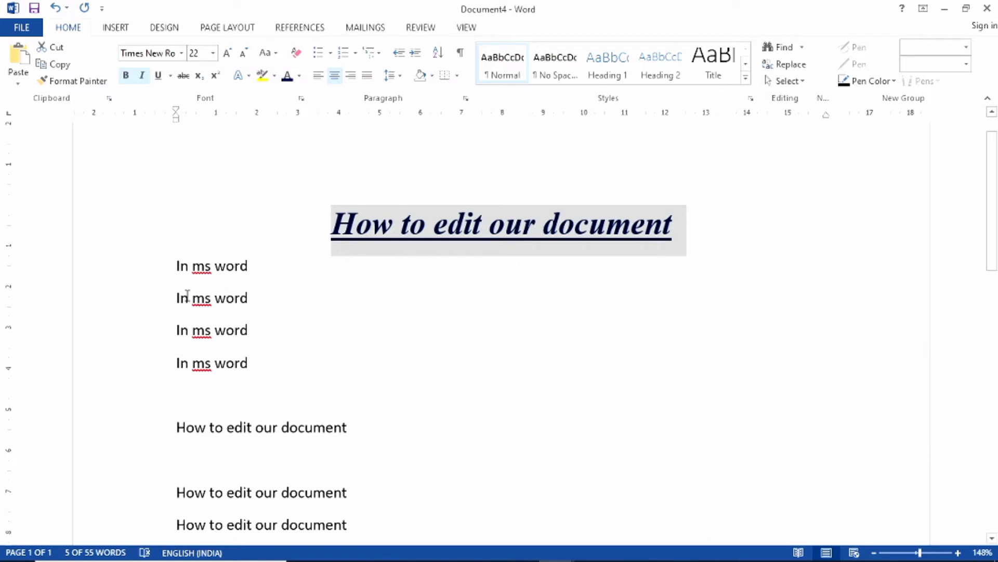
Step: Add a 'Hryur6eyu' line under the title and start a new line below the first In ms word line
{"action": "left_click", "coordinate": [700, 216]}
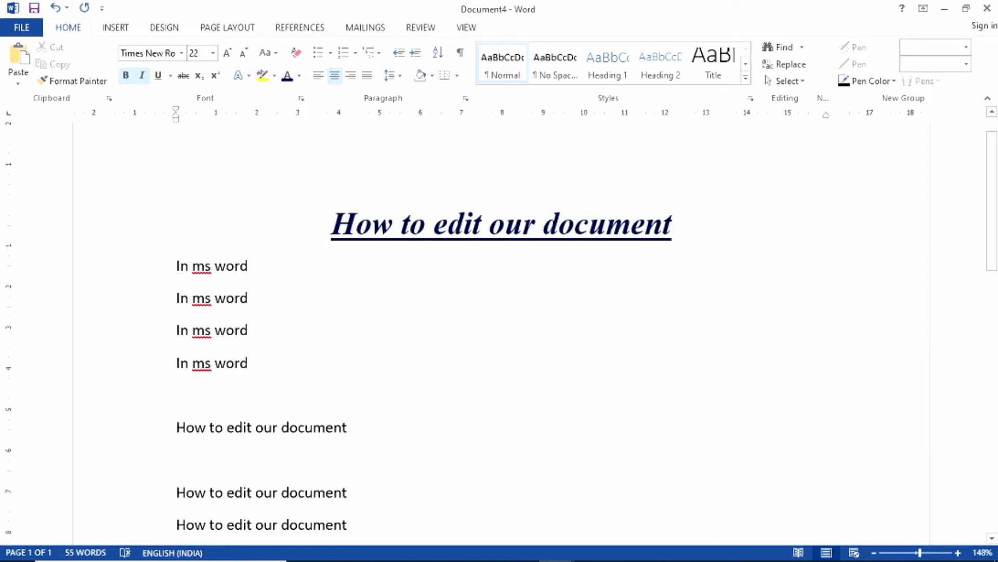
{"action": "key", "text": "Return"}
{"action": "type", "text": "Hryur6eyu"}
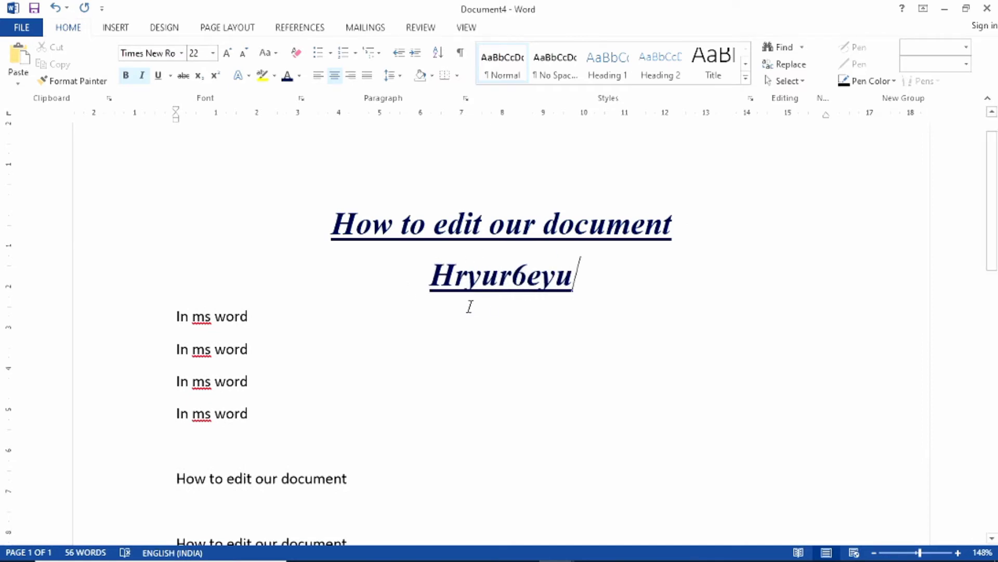
{"action": "left_click", "coordinate": [274, 317]}
{"action": "key", "text": "Return"}
Step: Type 'Tyurt7', then colour it and the first In ms word line green
{"action": "type", "text": "Tyurt7"}
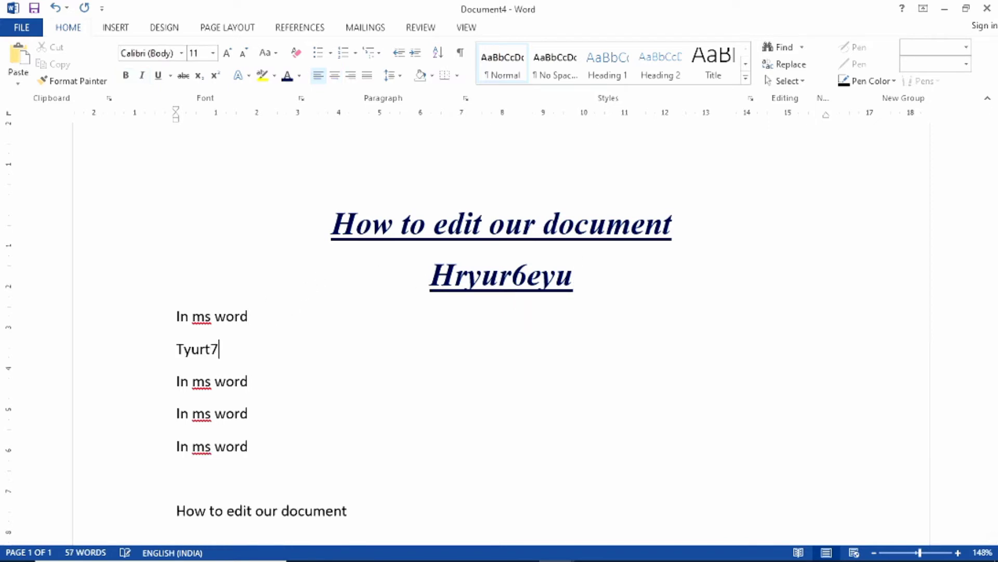
{"action": "left_click_drag", "start_coordinate": [241, 346], "coordinate": [152, 319]}
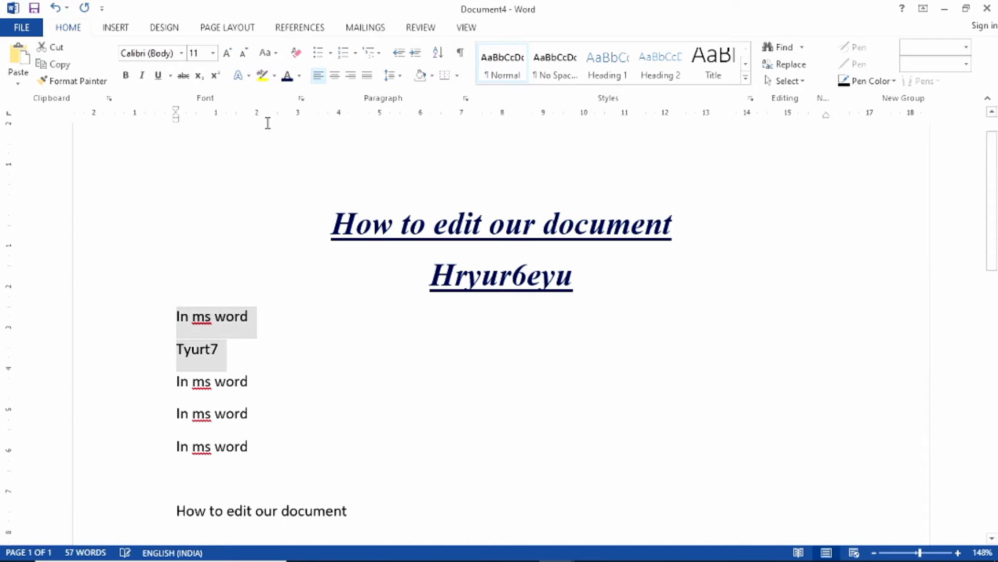
{"action": "left_click", "coordinate": [300, 76]}
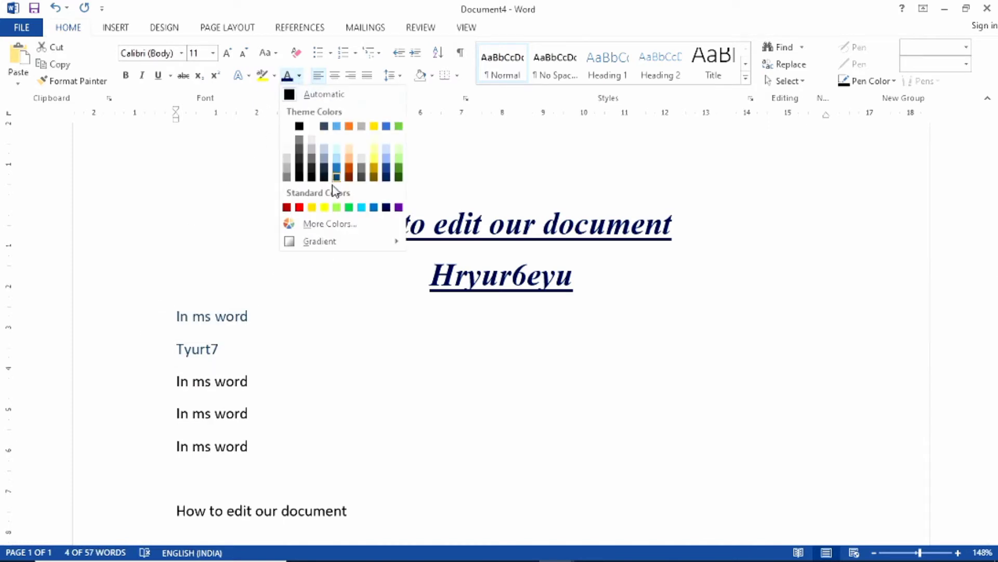
{"action": "left_click", "coordinate": [348, 207]}
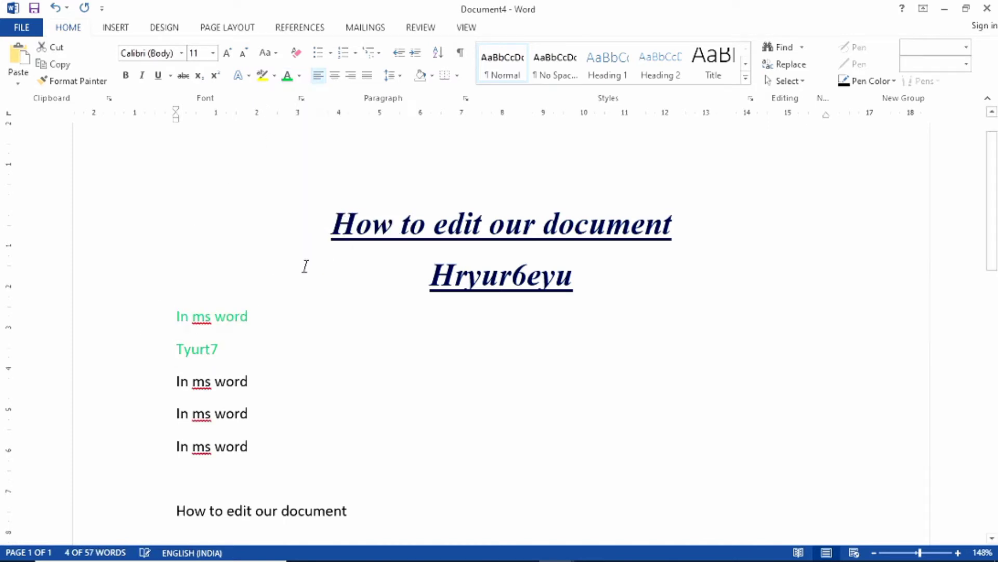
{"action": "left_click", "coordinate": [245, 350]}
Step: Add a 'Tyutyt778' line after Tyurt7 and a 'Tyu8' line below the next In ms word
{"action": "key", "text": "Return"}
{"action": "type", "text": "Tyutyt7"}
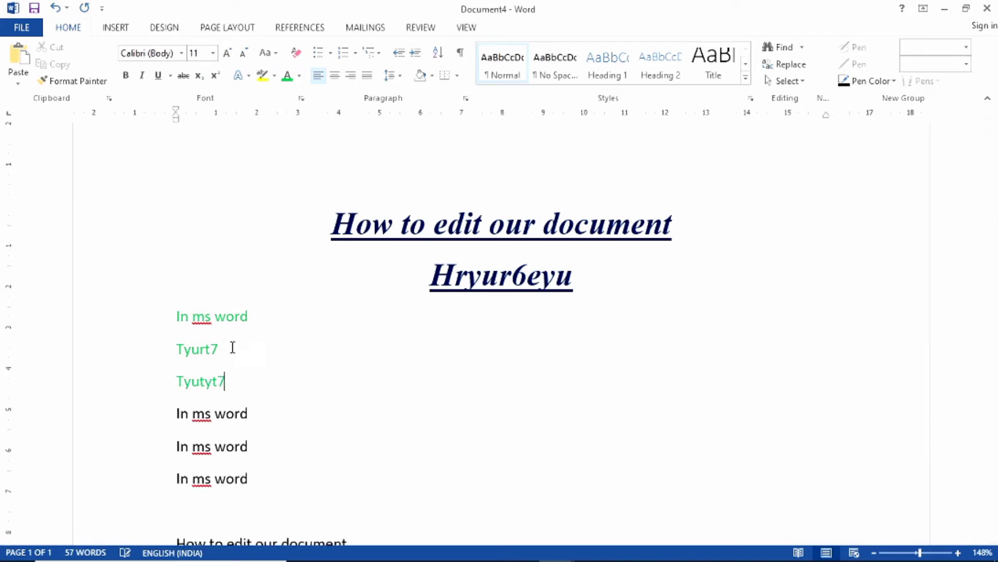
{"action": "type", "text": "78"}
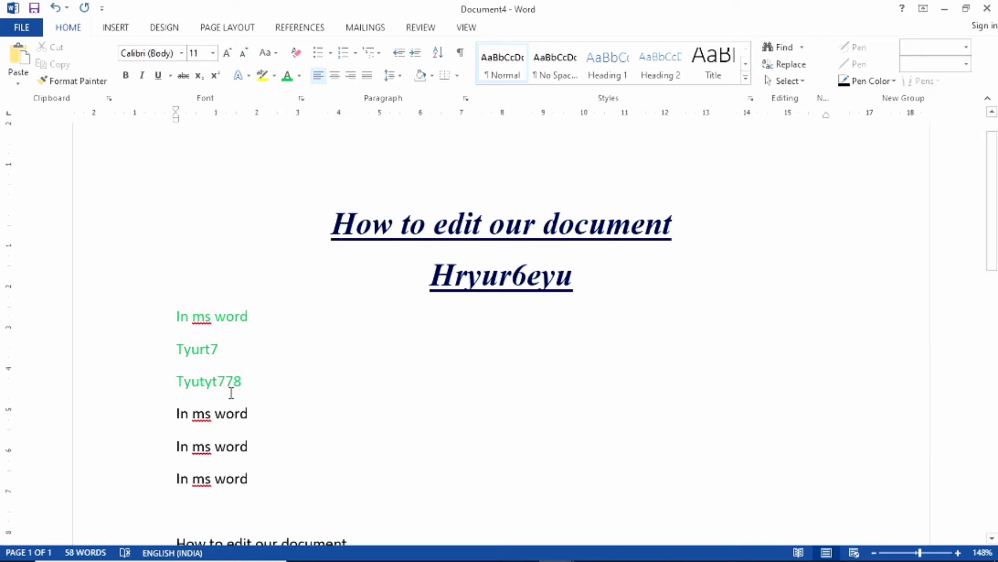
{"action": "left_click", "coordinate": [256, 413]}
{"action": "key", "text": "Return"}
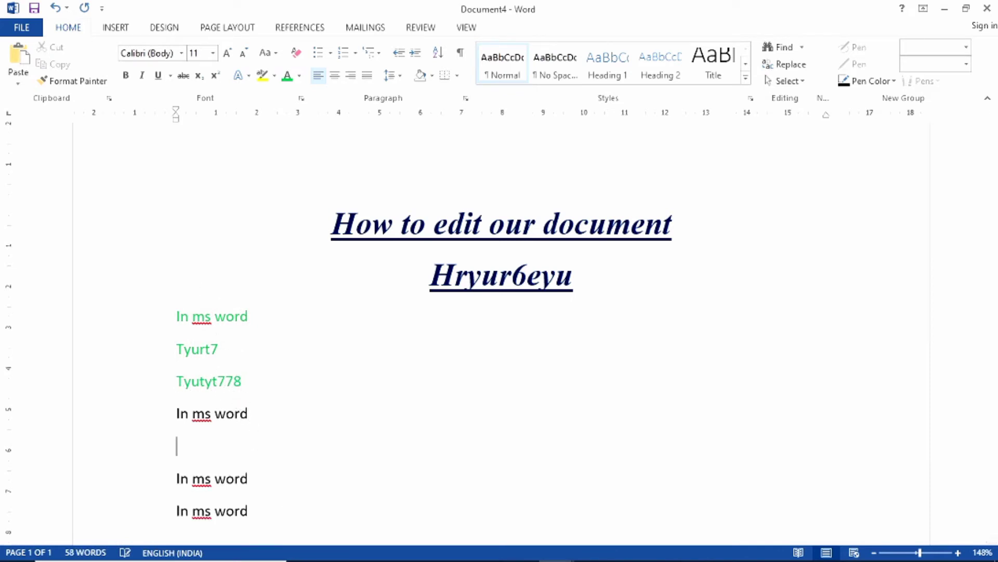
{"action": "type", "text": "Tyu8"}
{"action": "left_click", "coordinate": [546, 279]}
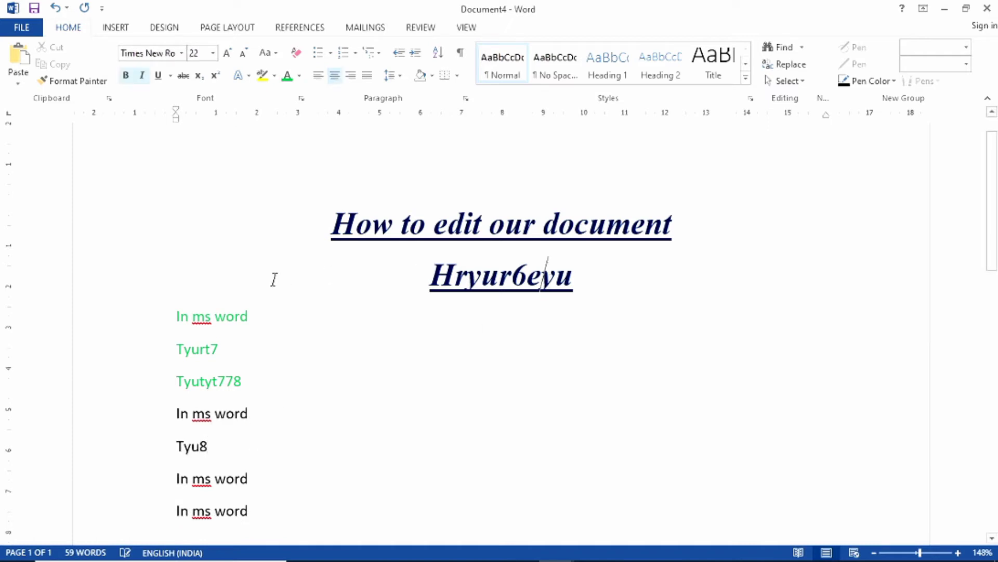
Step: Insert an empty line directly after the Hryur6eyu title
{"action": "left_click", "coordinate": [235, 325]}
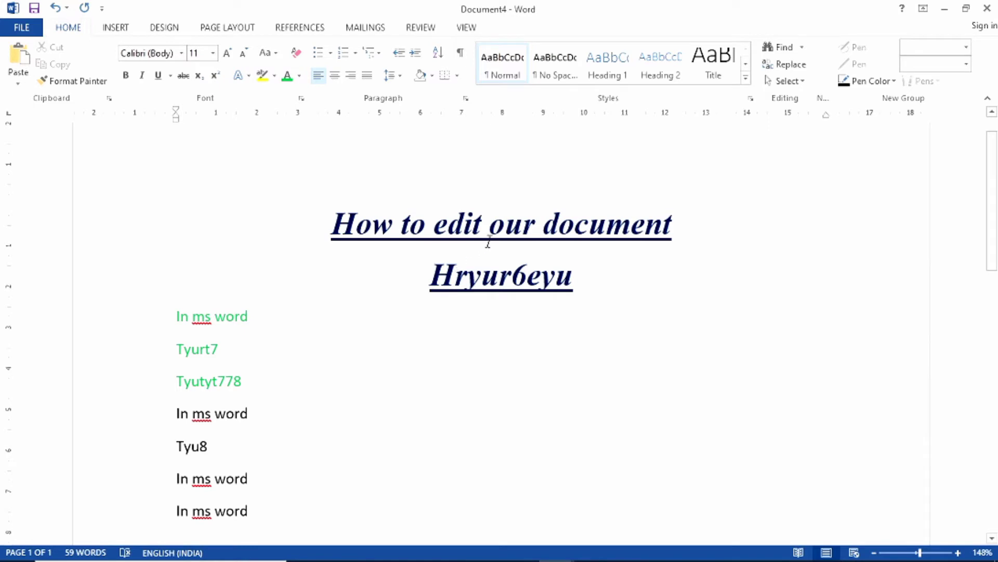
{"action": "left_click", "coordinate": [579, 291]}
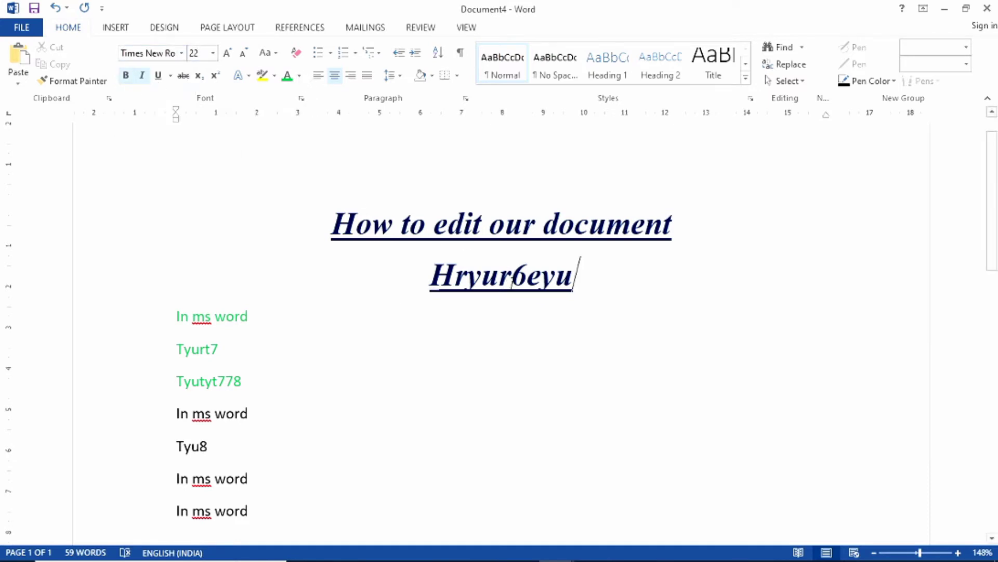
{"action": "key", "text": "Return"}
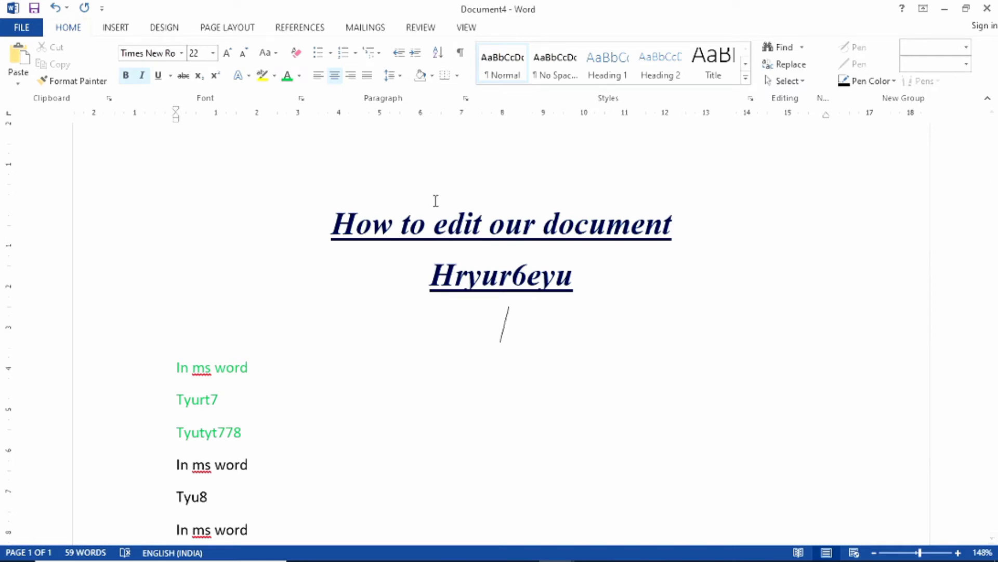
Step: Set the Hryur6eyu title's font colour to Automatic after briefly trying dark navy
{"action": "left_click_drag", "start_coordinate": [576, 279], "coordinate": [426, 281]}
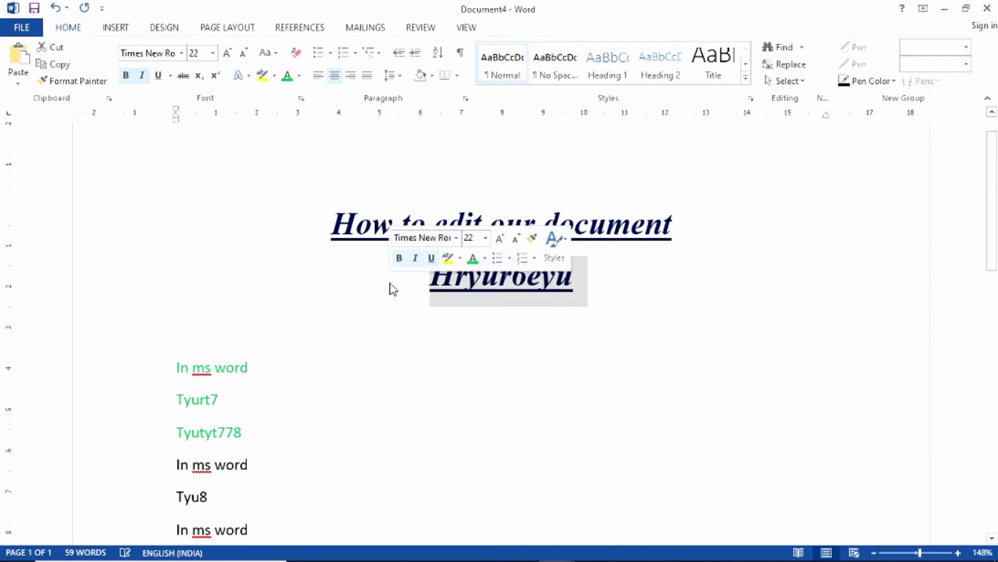
{"action": "left_click", "coordinate": [300, 76]}
{"action": "left_click", "coordinate": [324, 98]}
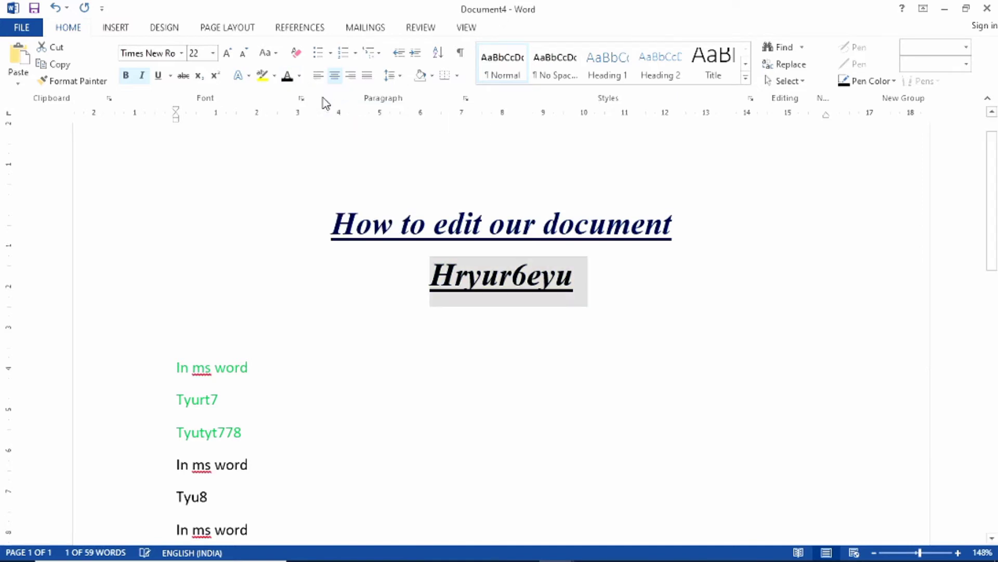
{"action": "left_click", "coordinate": [300, 78]}
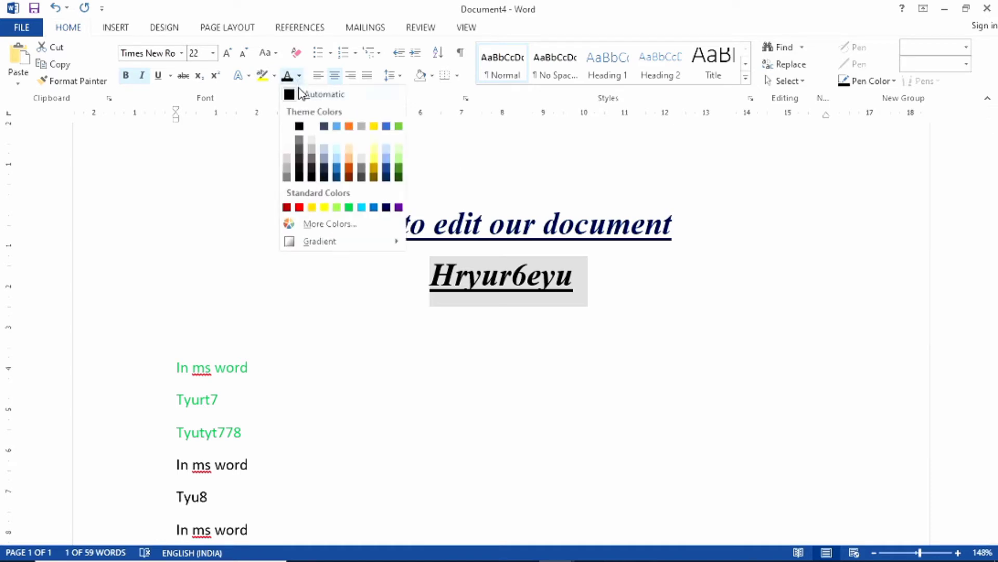
{"action": "left_click", "coordinate": [388, 208]}
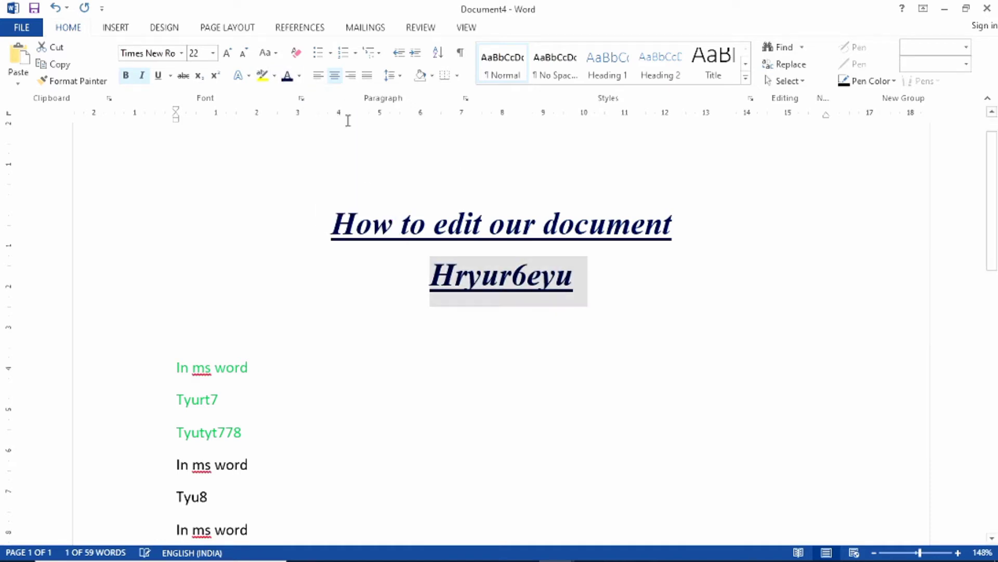
{"action": "left_click", "coordinate": [300, 77]}
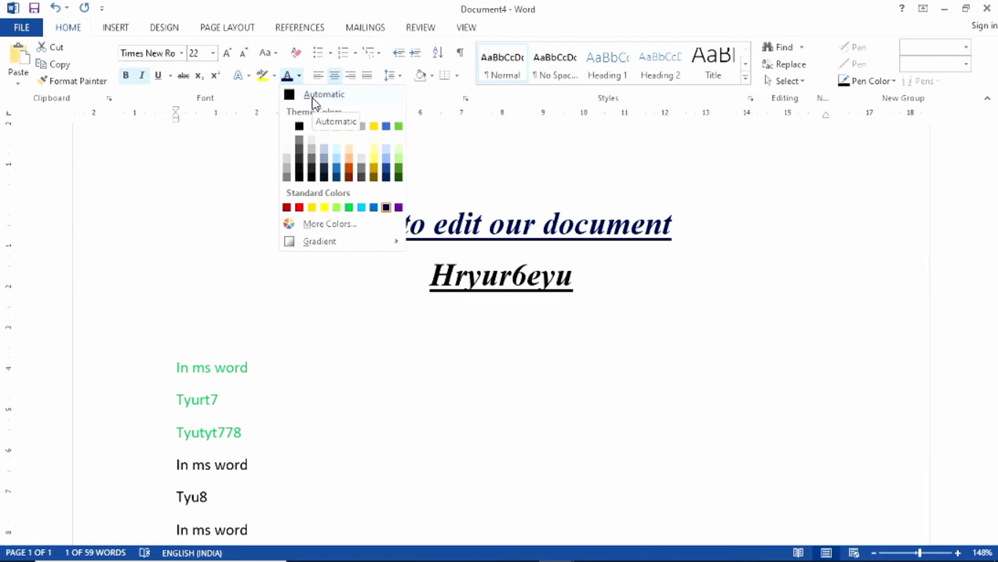
{"action": "left_click", "coordinate": [312, 98]}
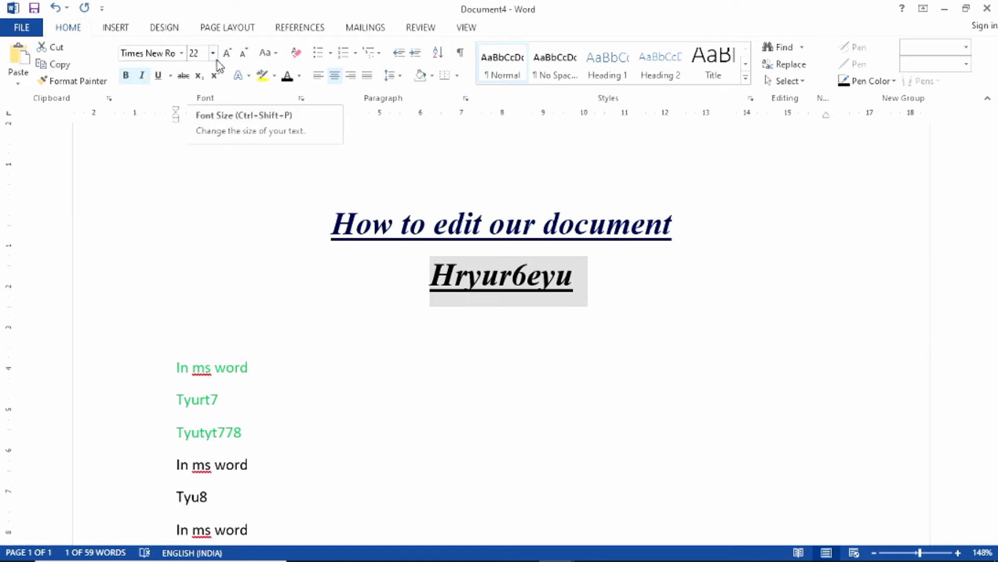
{"action": "mouse_move", "coordinate": [600, 297]}
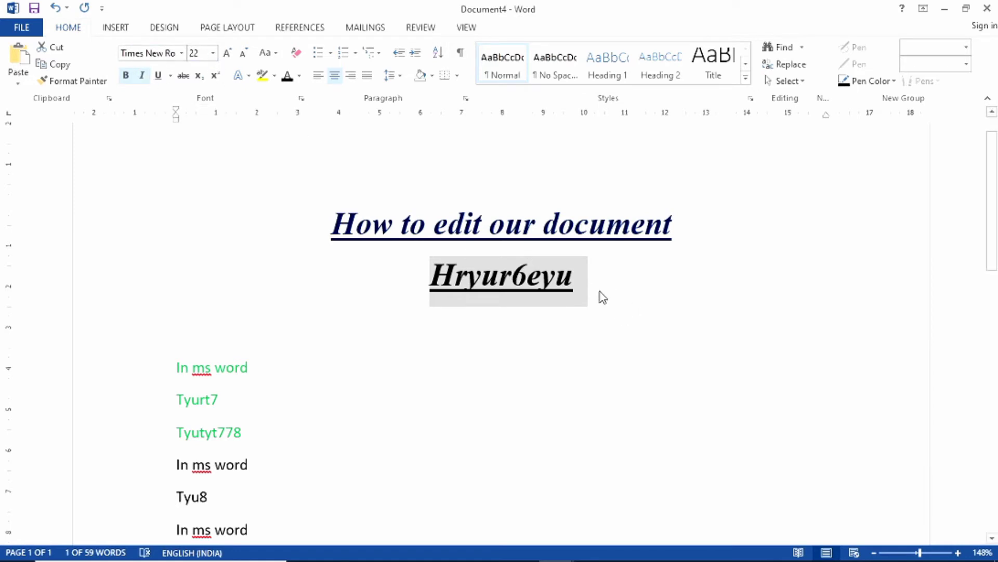
Step: Remove bold, italic and underline from Hryur6eyu and switch it to Arial, then undo with Ctrl+Z
{"action": "left_click", "coordinate": [126, 76]}
{"action": "left_click", "coordinate": [145, 77]}
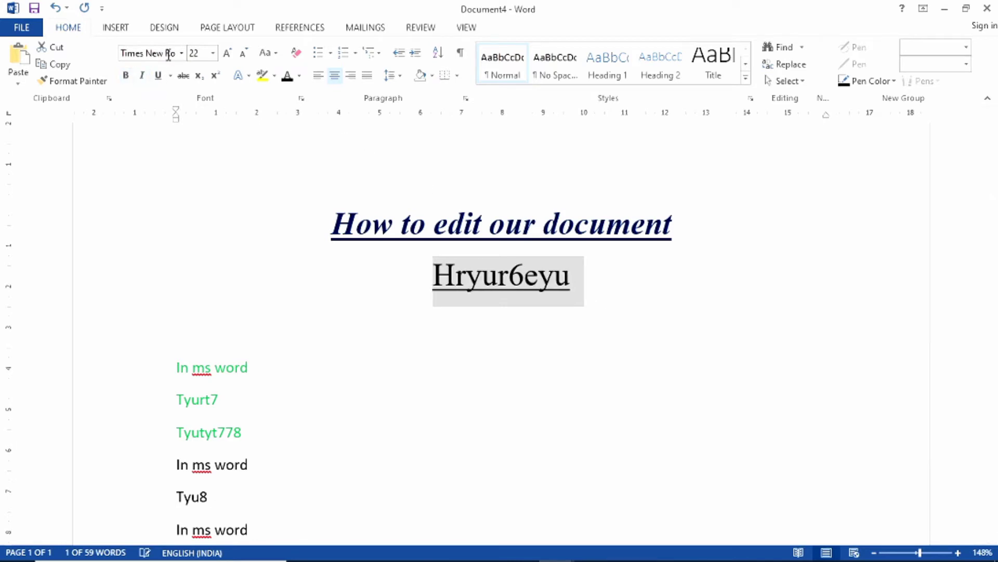
{"action": "left_click", "coordinate": [181, 53]}
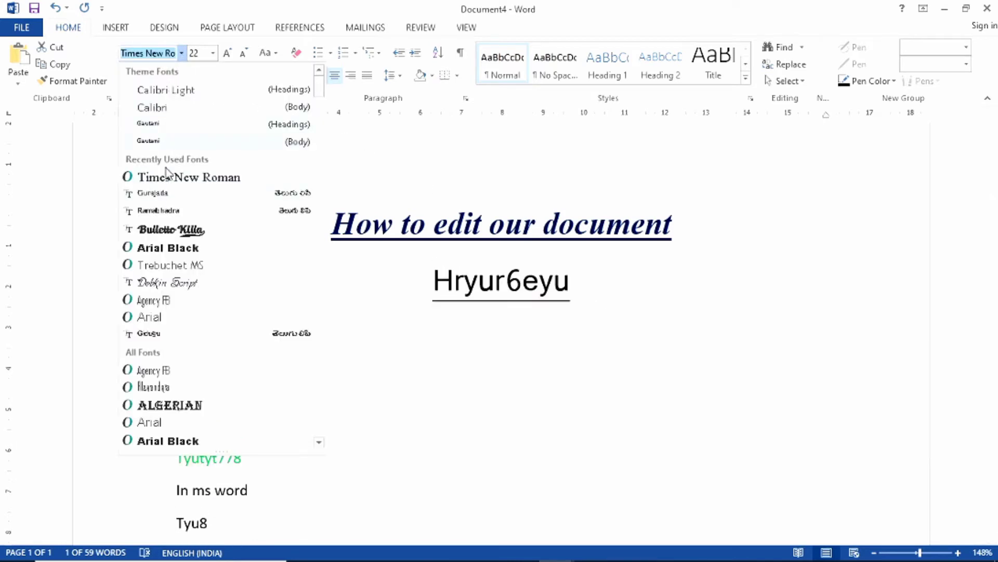
{"action": "left_click", "coordinate": [172, 327]}
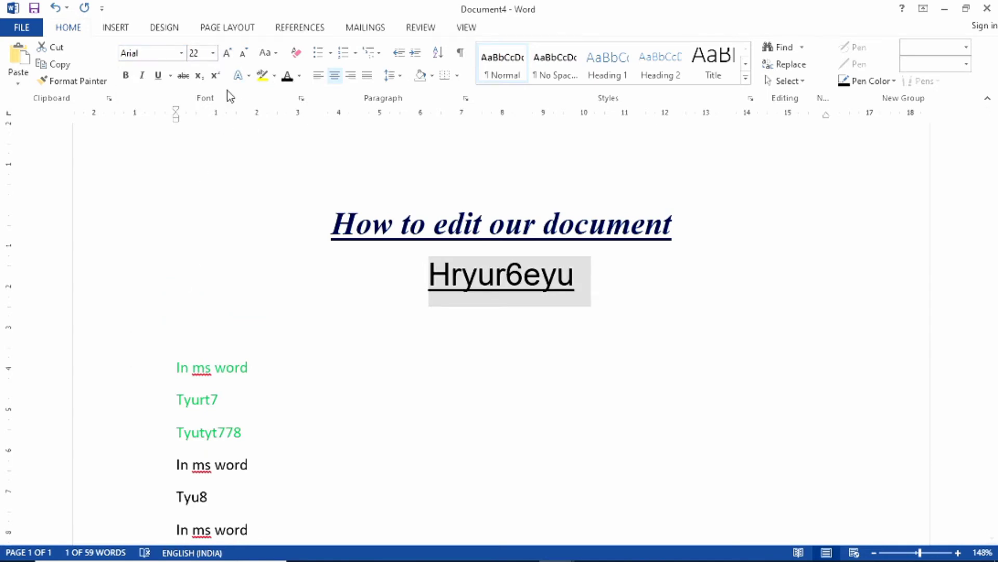
{"action": "left_click", "coordinate": [170, 75]}
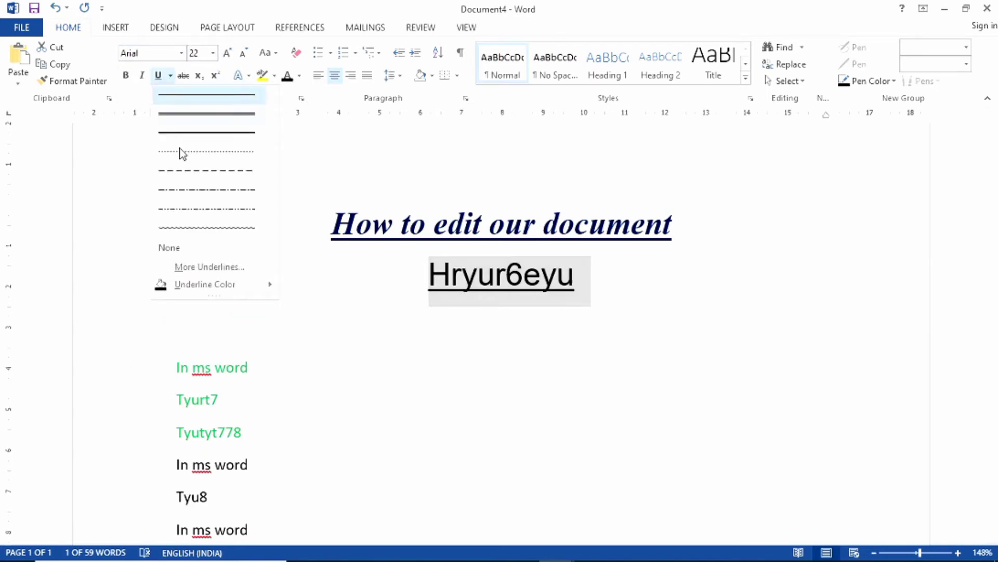
{"action": "left_click", "coordinate": [170, 248]}
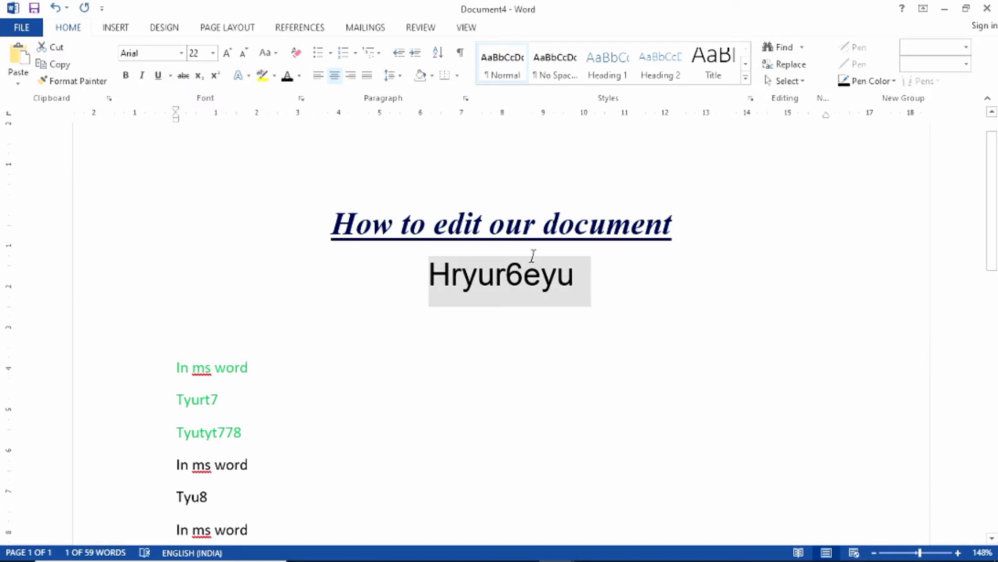
{"action": "key", "text": "ctrl+z"}
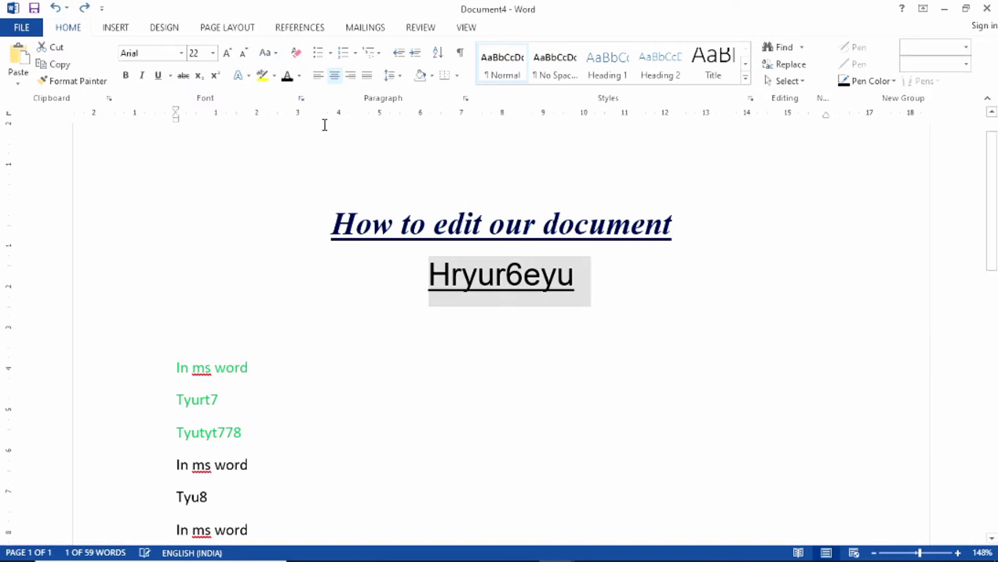
{"action": "key", "text": "ctrl+z"}
{"action": "key", "text": "ctrl+z"}
{"action": "key", "text": "ctrl+z"}
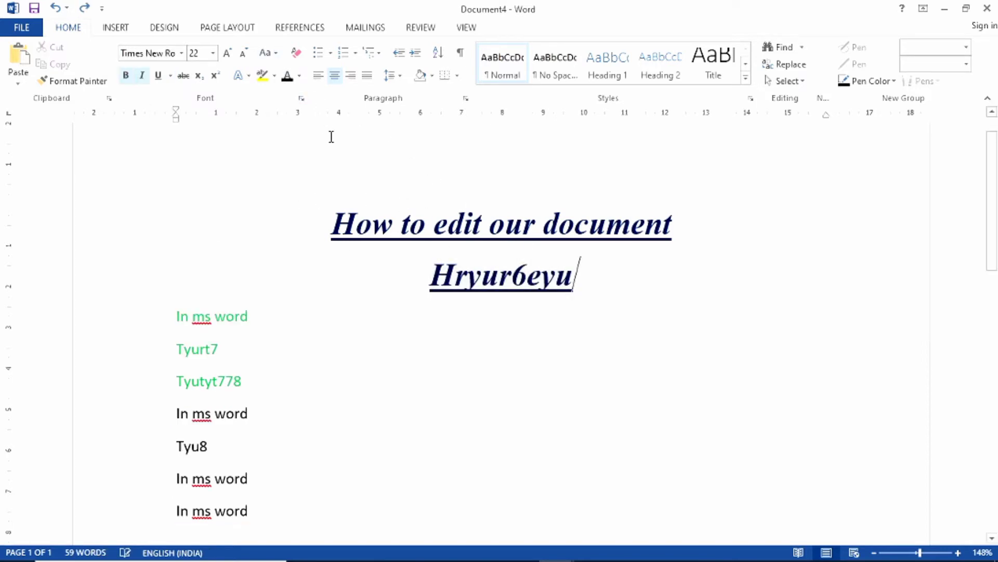
Step: Clear all formatting from the Hryur6eyu line
{"action": "left_click_drag", "start_coordinate": [584, 286], "coordinate": [428, 296]}
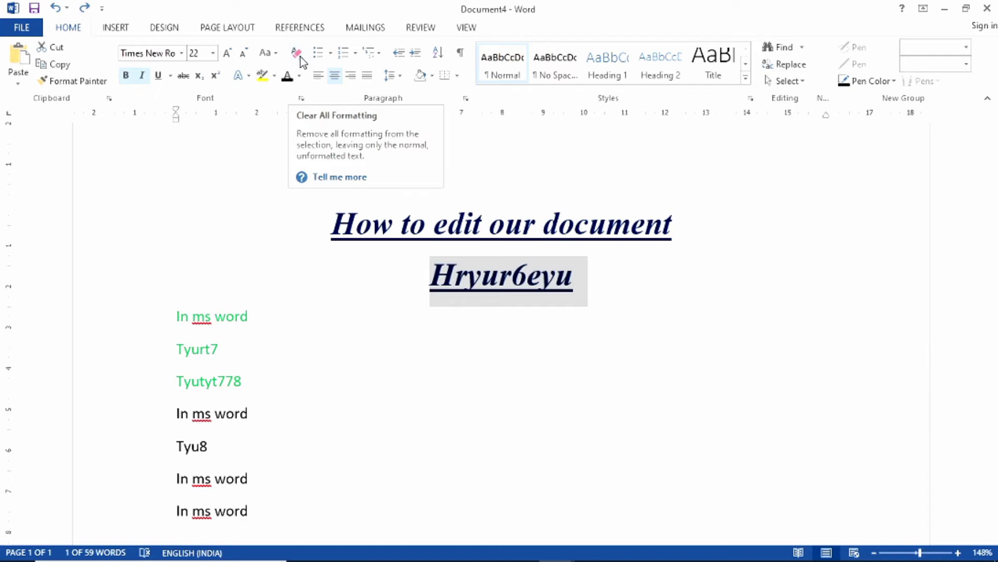
{"action": "left_click", "coordinate": [301, 57]}
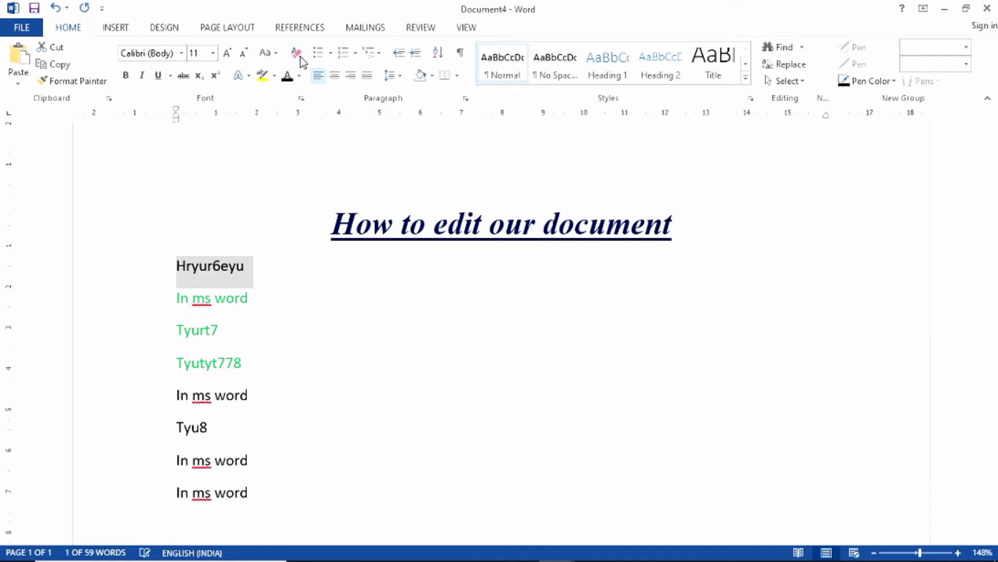
{"action": "left_click", "coordinate": [319, 221]}
Step: Clear all formatting from the three green lines, turning them into plain black text
{"action": "left_click_drag", "start_coordinate": [252, 360], "coordinate": [171, 304]}
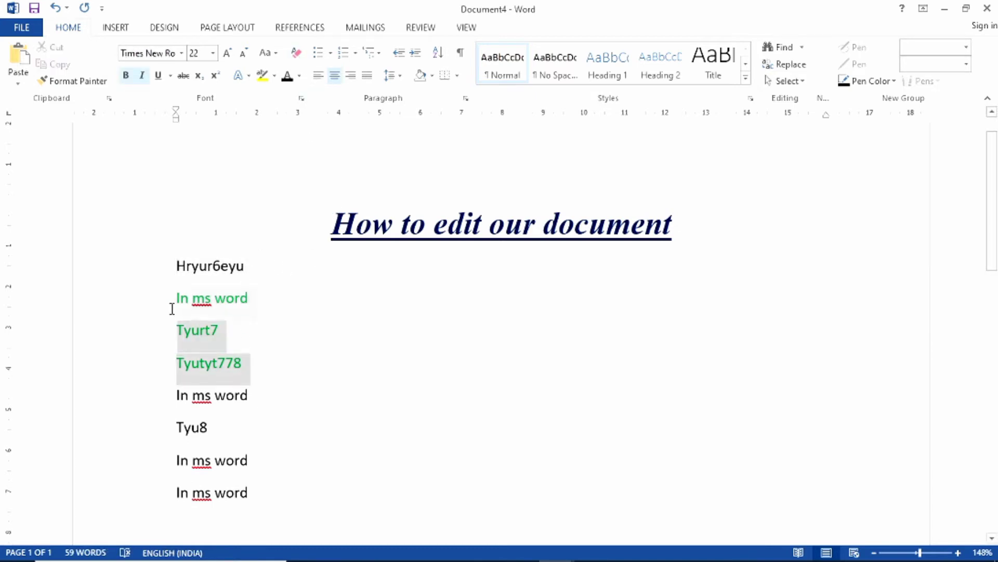
{"action": "left_click", "coordinate": [297, 55]}
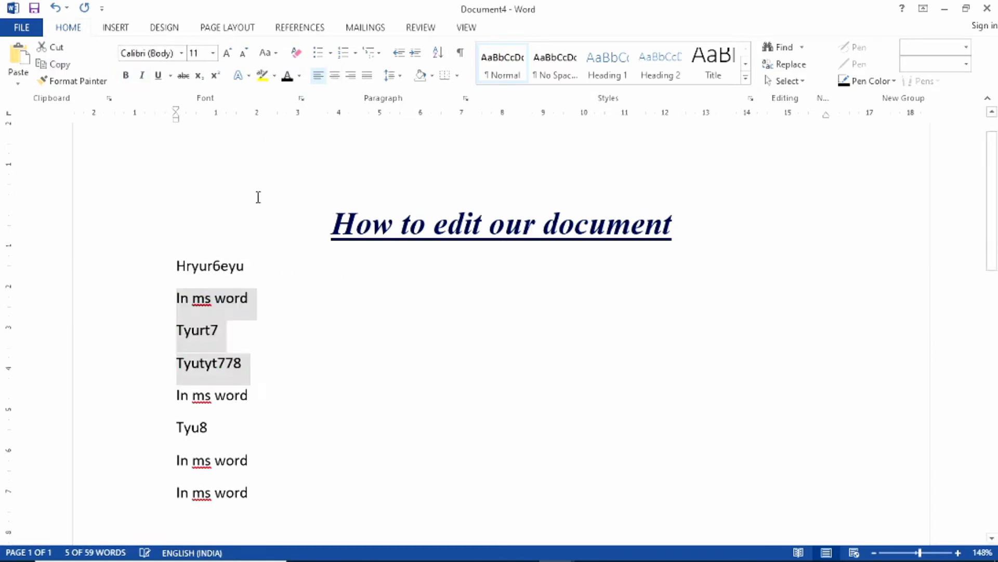
{"action": "left_click", "coordinate": [330, 289]}
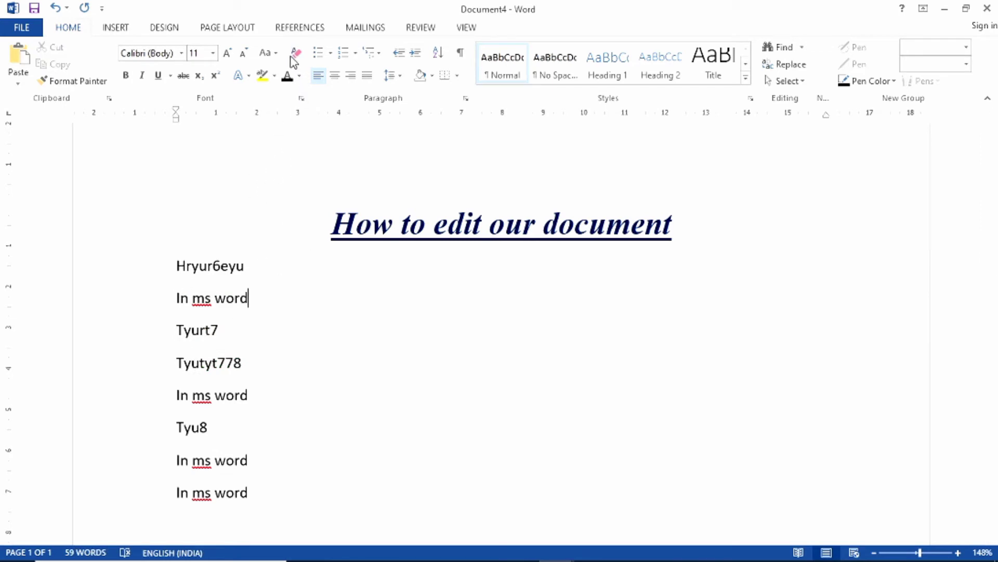
{"action": "triple_click", "coordinate": [323, 230]}
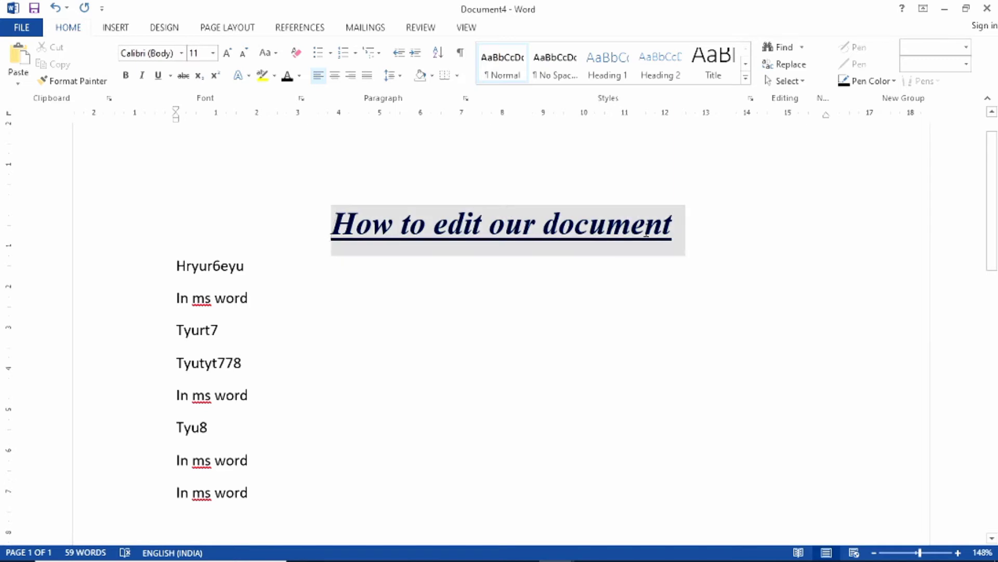
Step: Undo recent changes to restore the title's bold, italic, centred formatting
{"action": "left_click", "coordinate": [297, 54]}
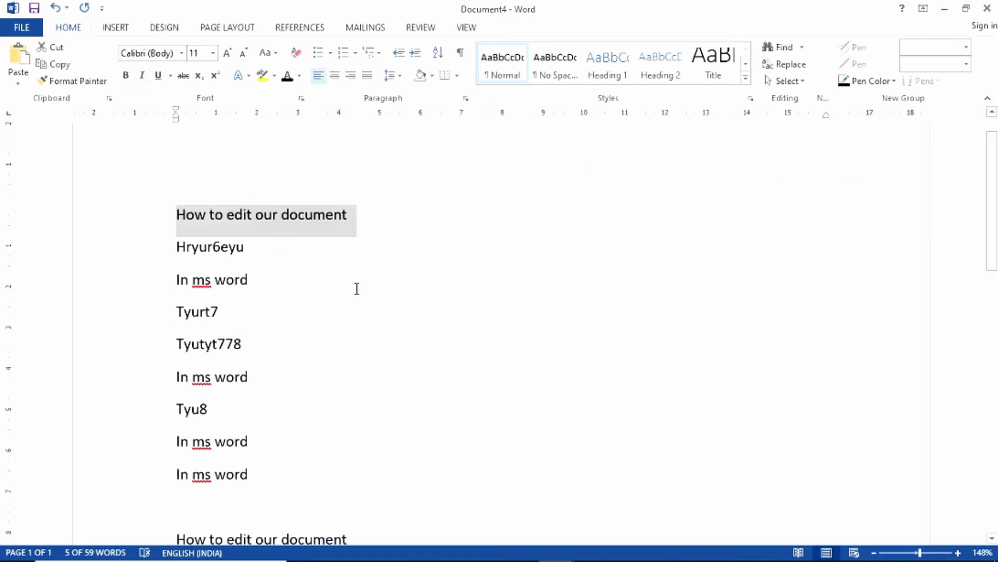
{"action": "left_click", "coordinate": [276, 225]}
{"action": "left_click_drag", "start_coordinate": [357, 215], "coordinate": [181, 218]}
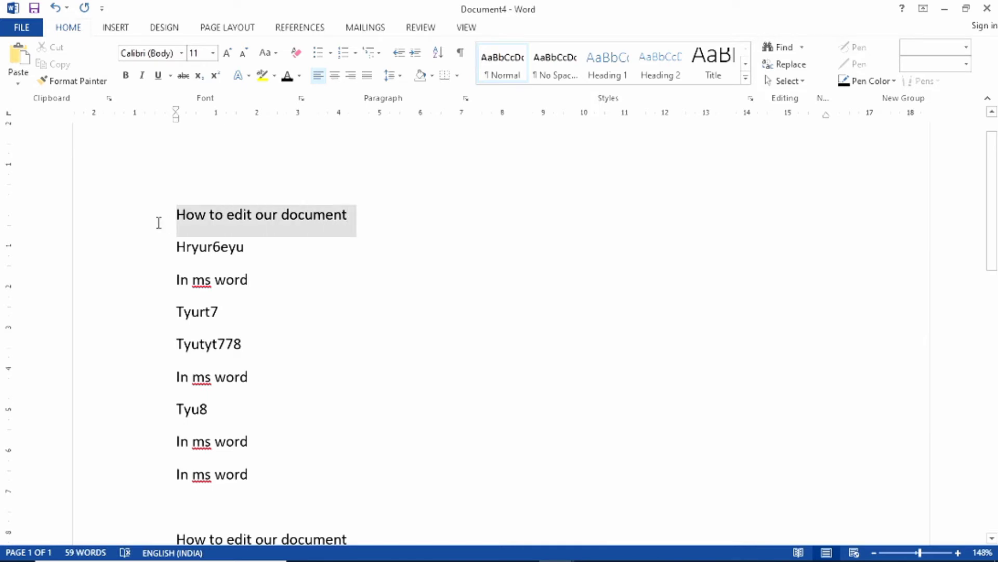
{"action": "key", "text": "ctrl+z"}
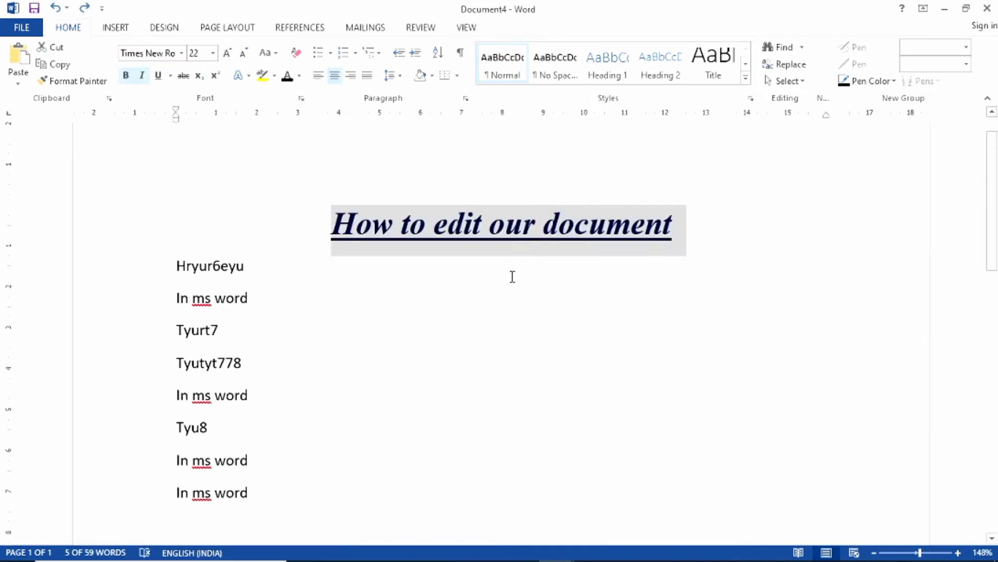
{"action": "left_click", "coordinate": [456, 295]}
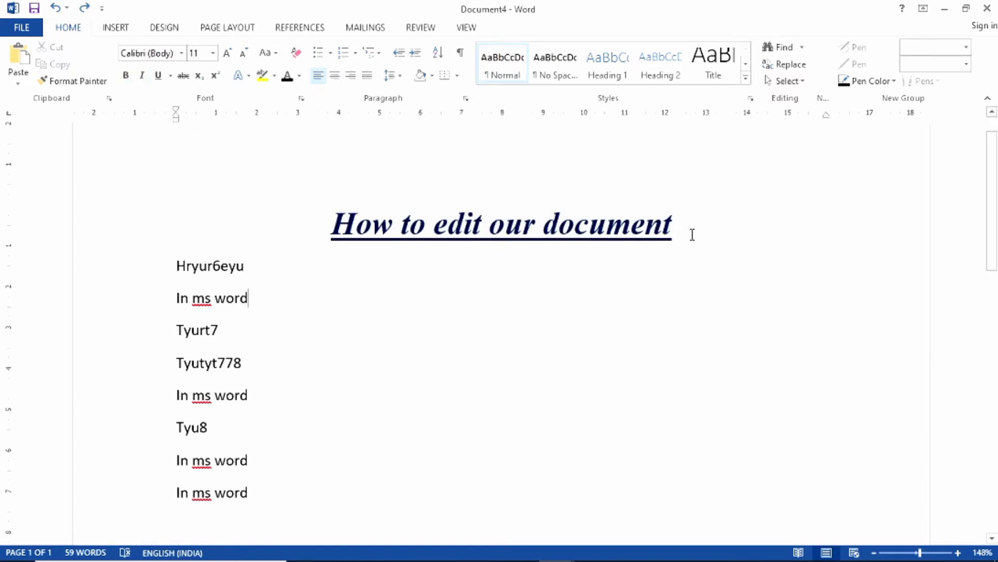
Step: Resize the title to 20 pt and remove its underline and italics
{"action": "left_click_drag", "start_coordinate": [693, 235], "coordinate": [311, 230]}
{"action": "key", "text": "ctrl+c"}
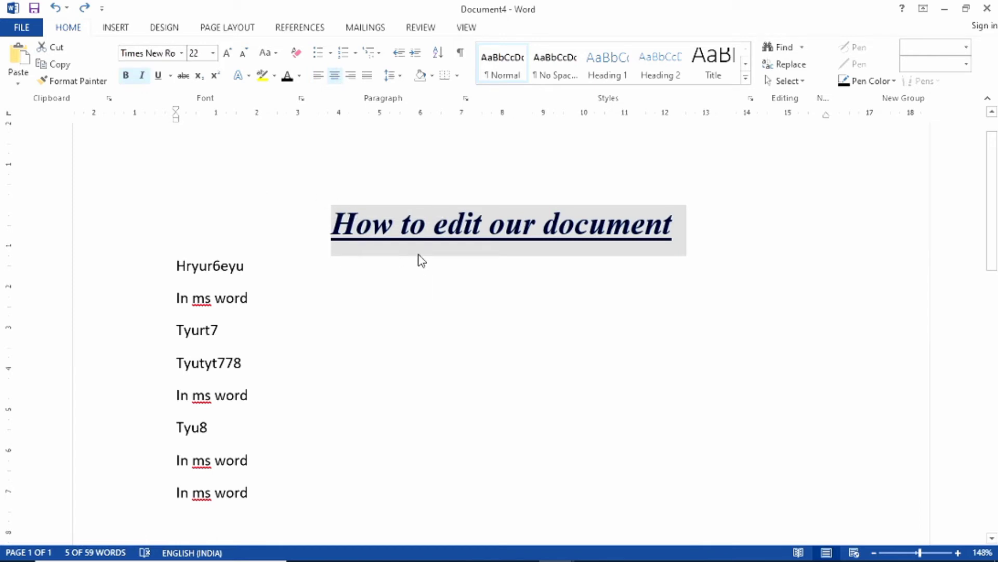
{"action": "key", "text": "ctrl+shift+period"}
{"action": "key", "text": "ctrl+shift+period"}
{"action": "key", "text": "ctrl+shift+period"}
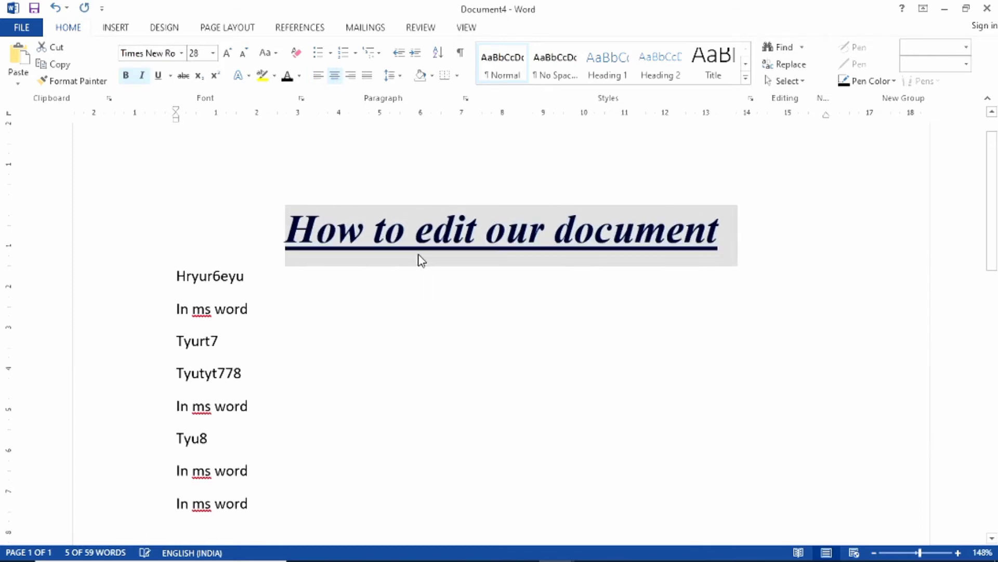
{"action": "key", "text": "ctrl+shift+comma"}
{"action": "key", "text": "ctrl+shift+comma"}
{"action": "key", "text": "ctrl+shift+comma"}
{"action": "key", "text": "ctrl+shift+comma"}
{"action": "key", "text": "ctrl+shift+comma"}
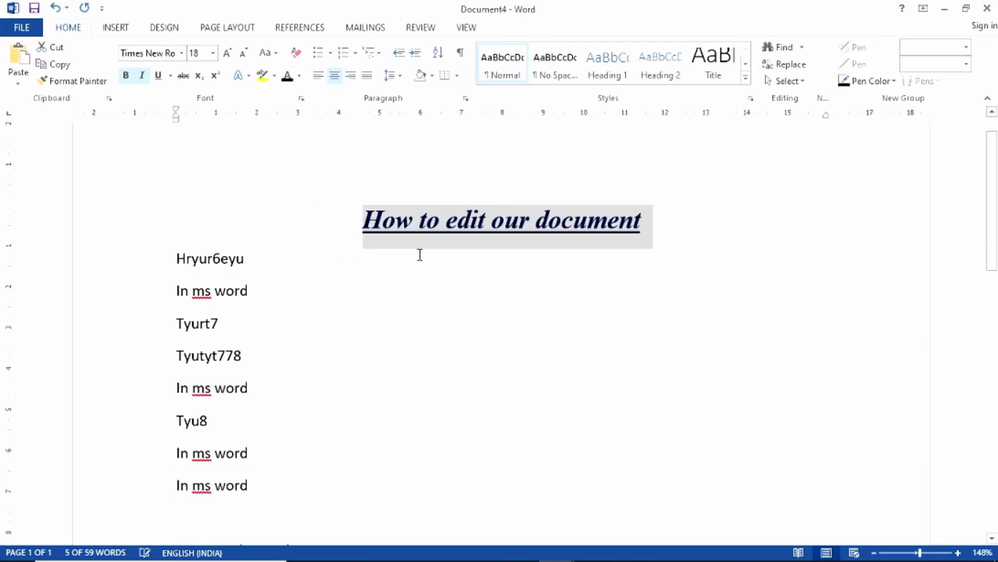
{"action": "key", "text": "ctrl+shift+comma"}
{"action": "key", "text": "ctrl+shift+comma"}
{"action": "key", "text": "ctrl+shift+comma"}
{"action": "key", "text": "ctrl+shift+period"}
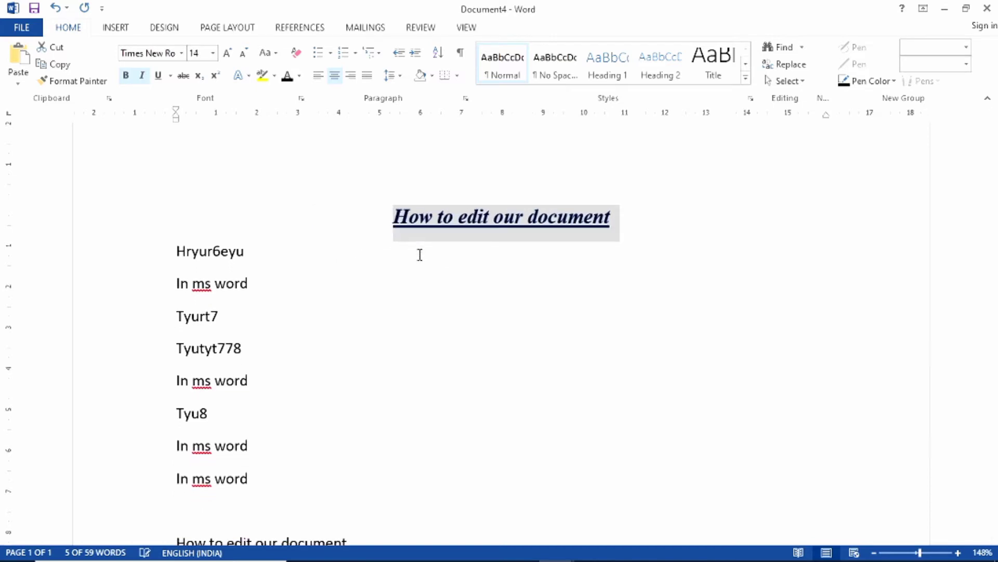
{"action": "key", "text": "ctrl+shift+period"}
{"action": "key", "text": "ctrl+shift+period"}
{"action": "key", "text": "ctrl+shift+period"}
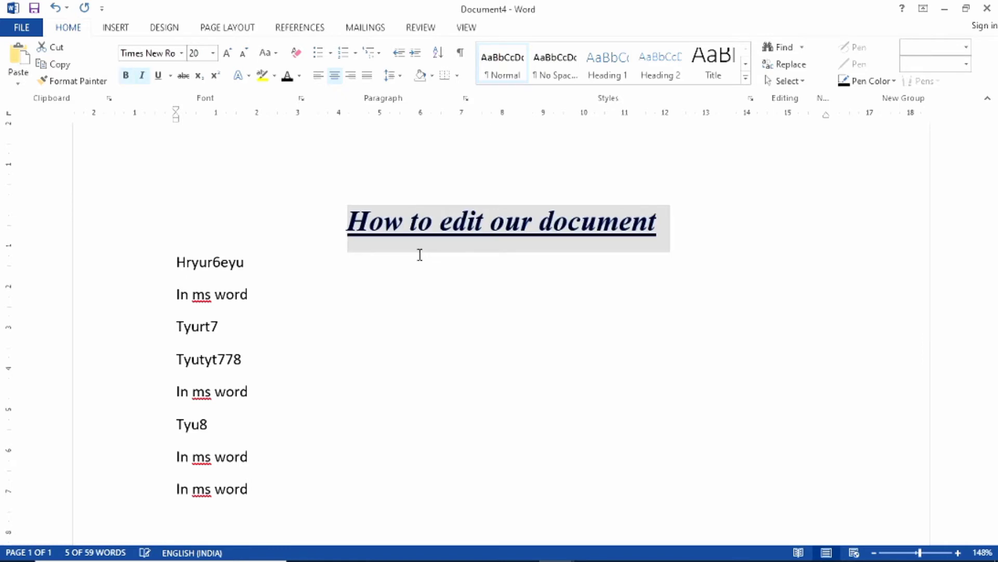
{"action": "key", "text": "ctrl+u"}
{"action": "key", "text": "ctrl+u"}
{"action": "key", "text": "ctrl+u"}
{"action": "key", "text": "ctrl+u"}
{"action": "key", "text": "ctrl+u"}
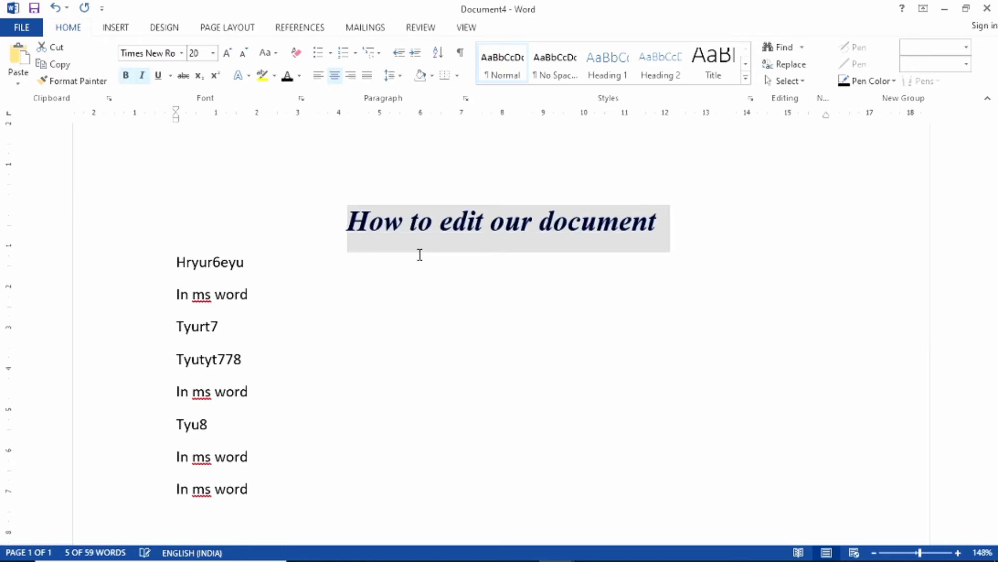
{"action": "key", "text": "ctrl+i"}
{"action": "key", "text": "ctrl+i"}
{"action": "key", "text": "ctrl+i"}
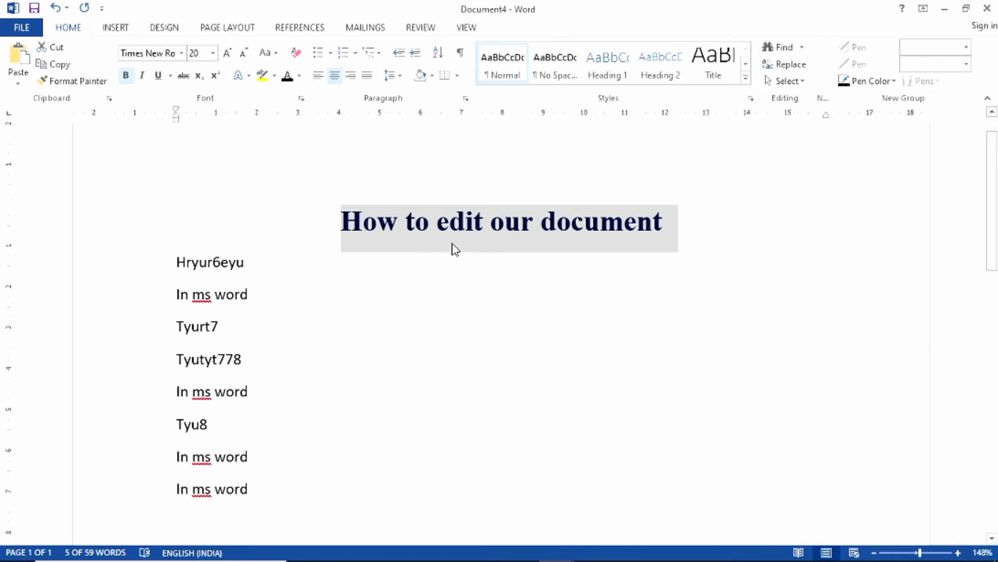
{"action": "left_click", "coordinate": [233, 344]}
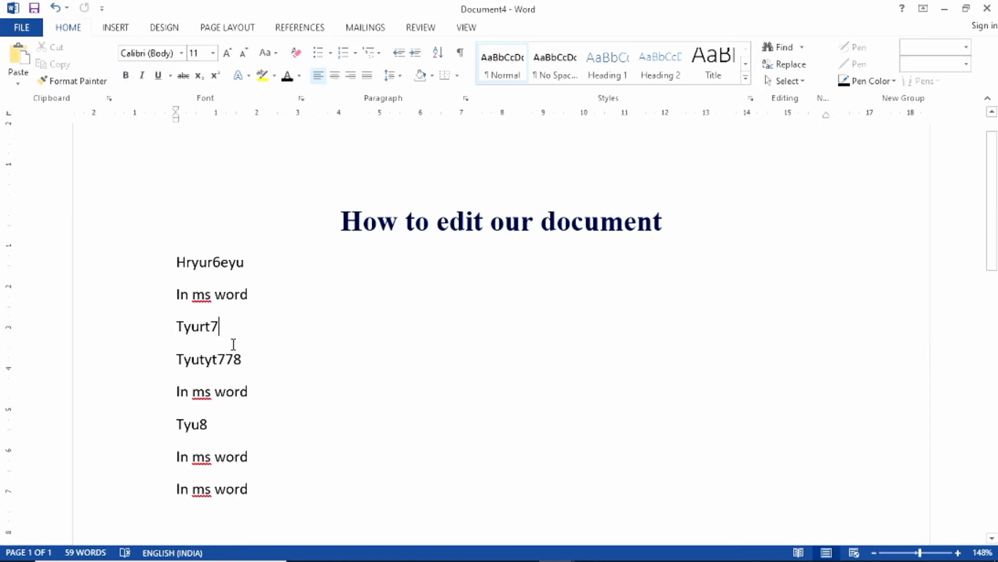
Step: Paste a copy of the title heading below Tyurt7, after a blank line
{"action": "key", "text": "Return"}
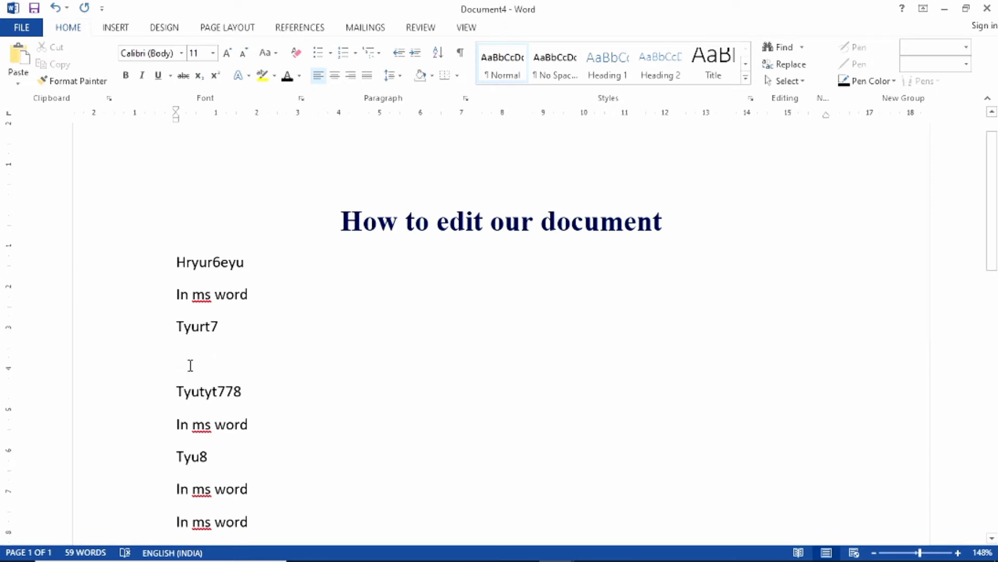
{"action": "key", "text": "Return"}
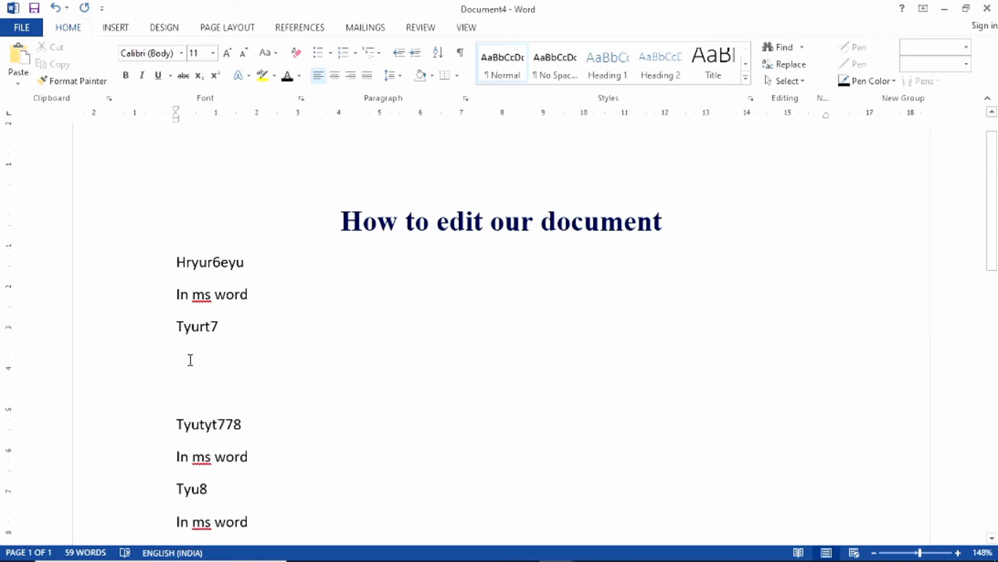
{"action": "key", "text": "ctrl+v"}
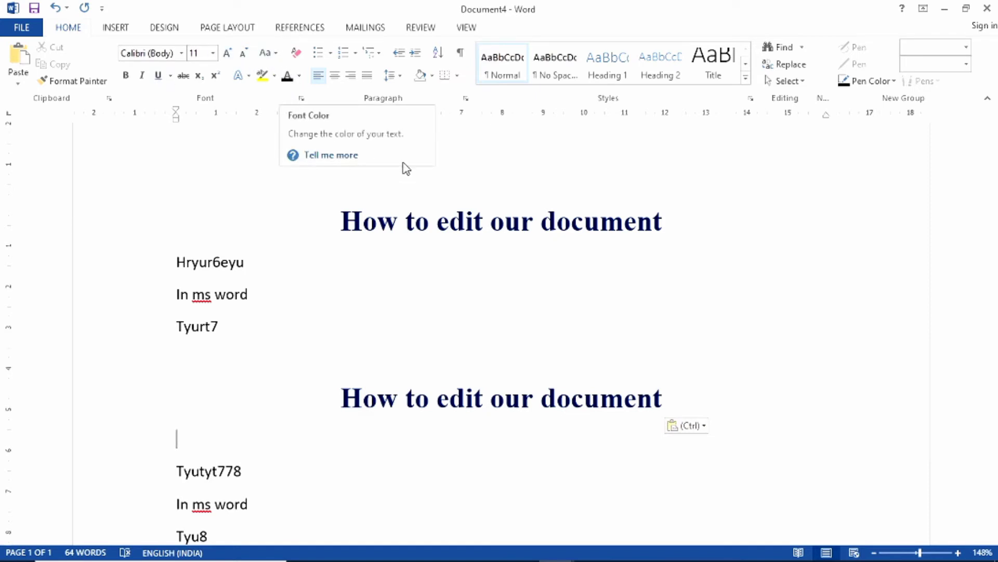
Step: Add a line reading 'Honor 13763/9999' beneath the second heading, correcting the mistyped digits
{"action": "left_click", "coordinate": [728, 245]}
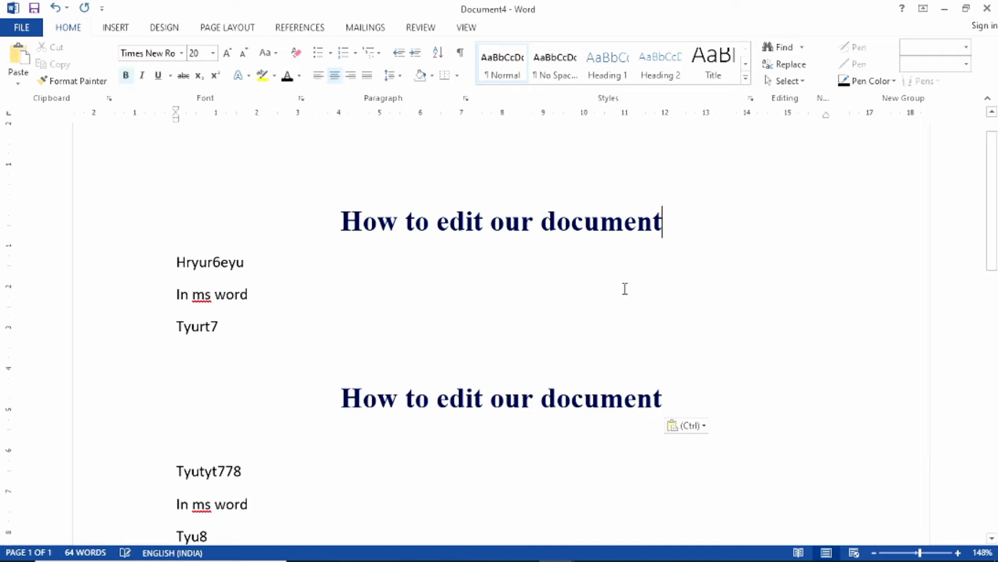
{"action": "left_click", "coordinate": [668, 401]}
{"action": "key", "text": "Return"}
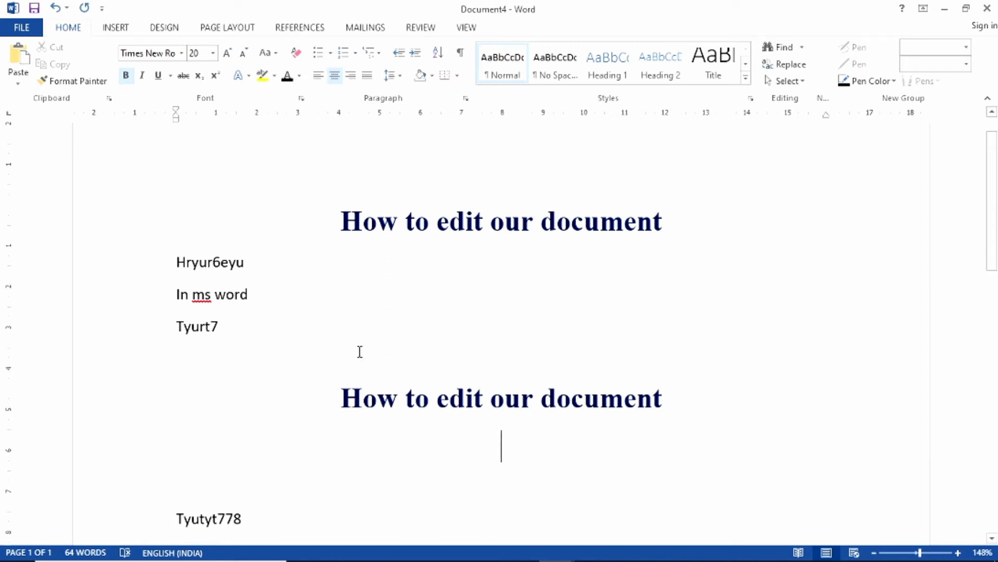
{"action": "type", "text": "honor "}
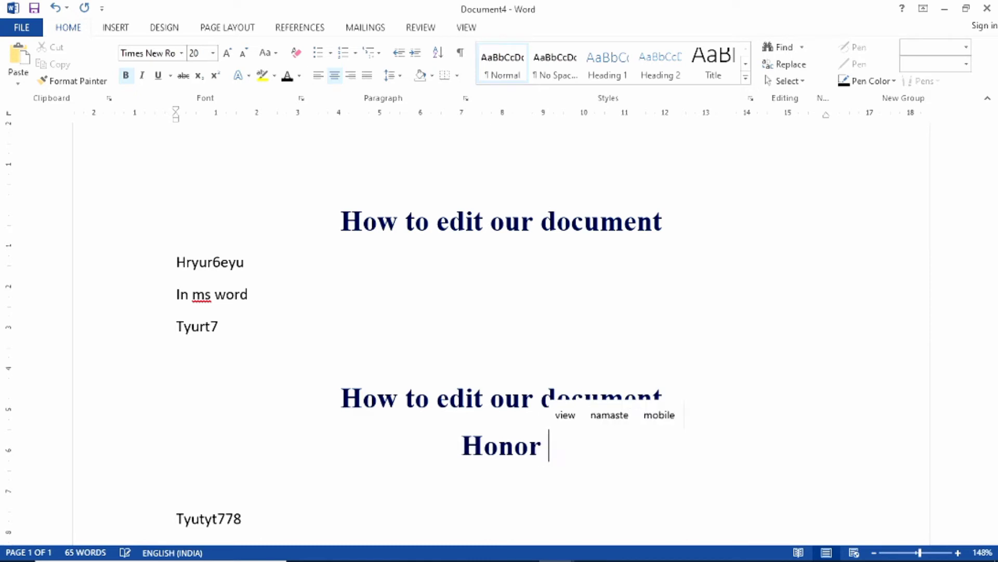
{"action": "type", "text": "1"}
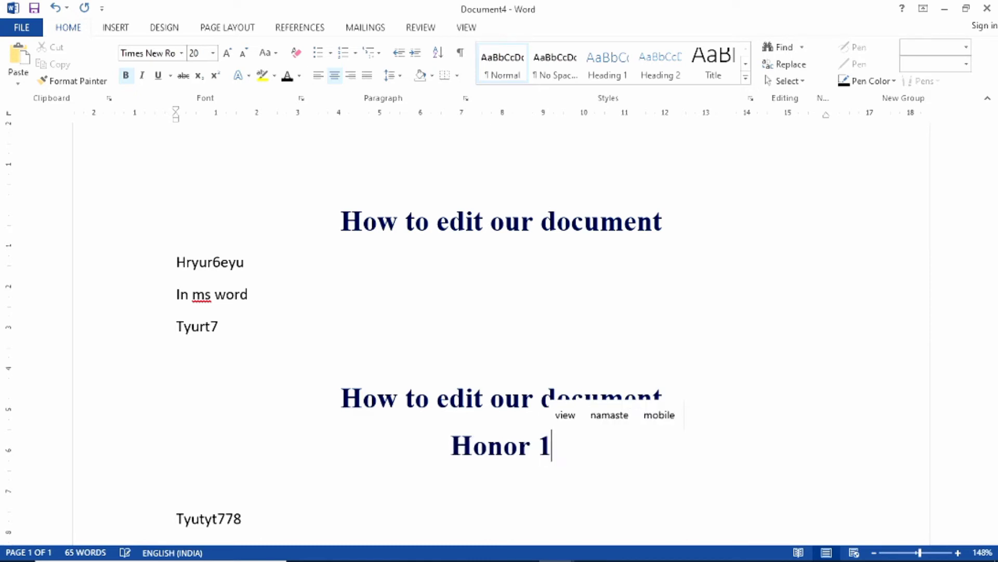
{"action": "type", "text": "376"}
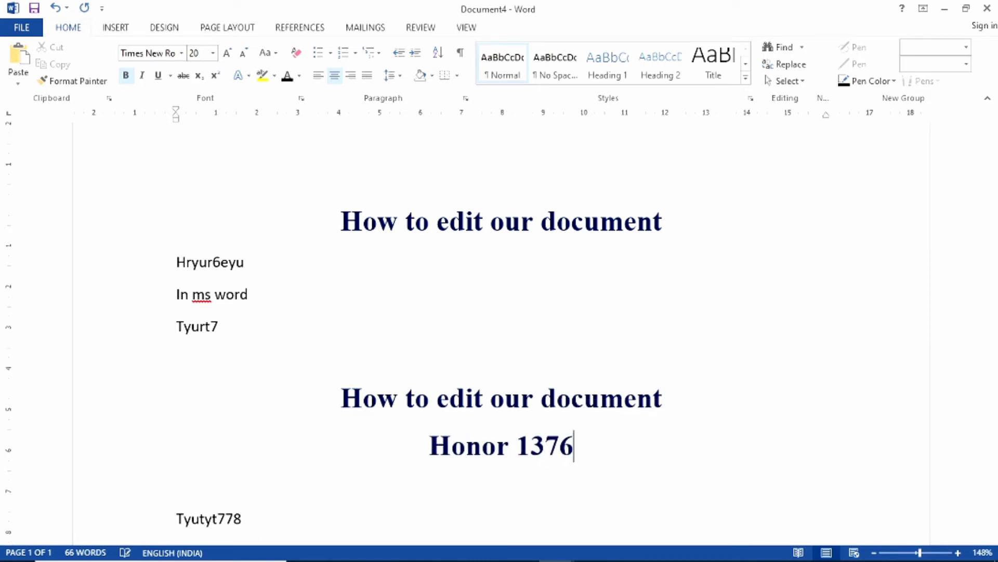
{"action": "type", "text": "78"}
{"action": "key", "text": "ctrl+s"}
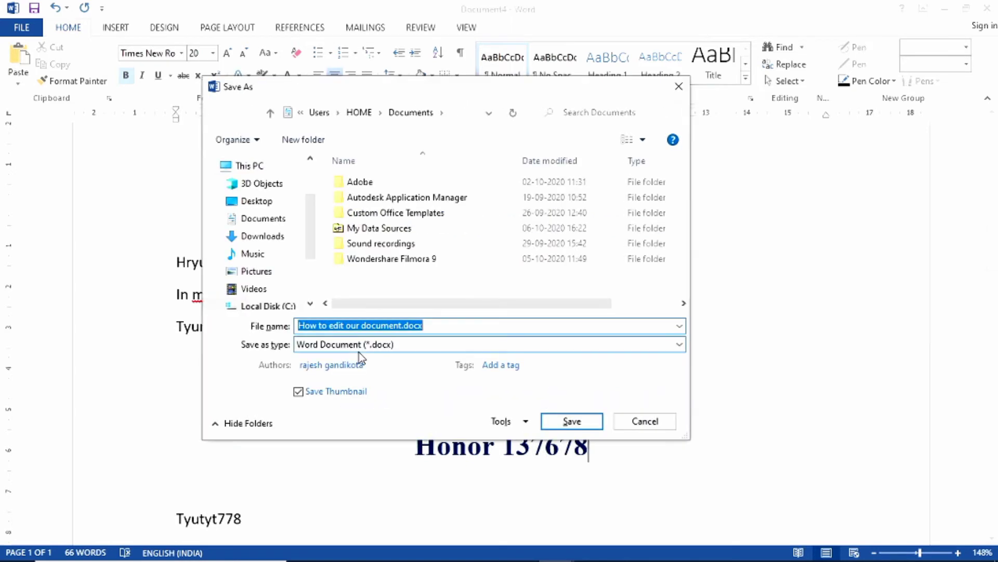
{"action": "key", "text": "Escape"}
{"action": "key", "text": "BackSpace"}
{"action": "key", "text": "BackSpace"}
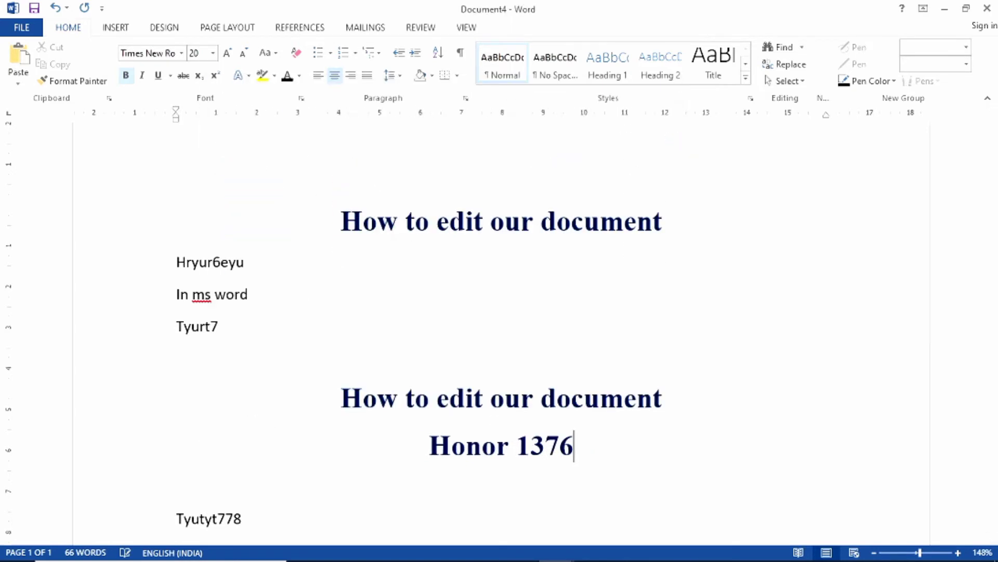
{"action": "type", "text": "3"}
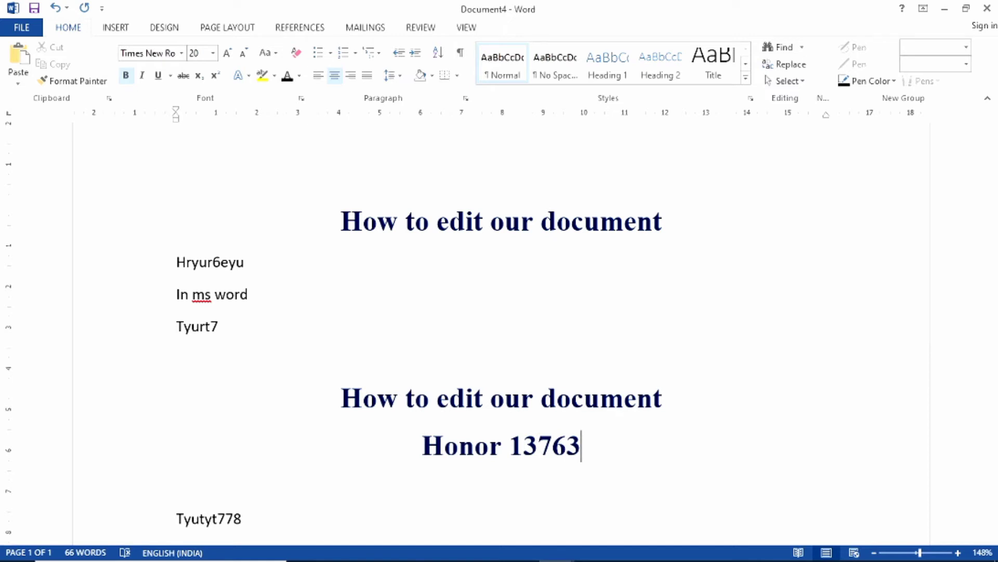
{"action": "type", "text": "/"}
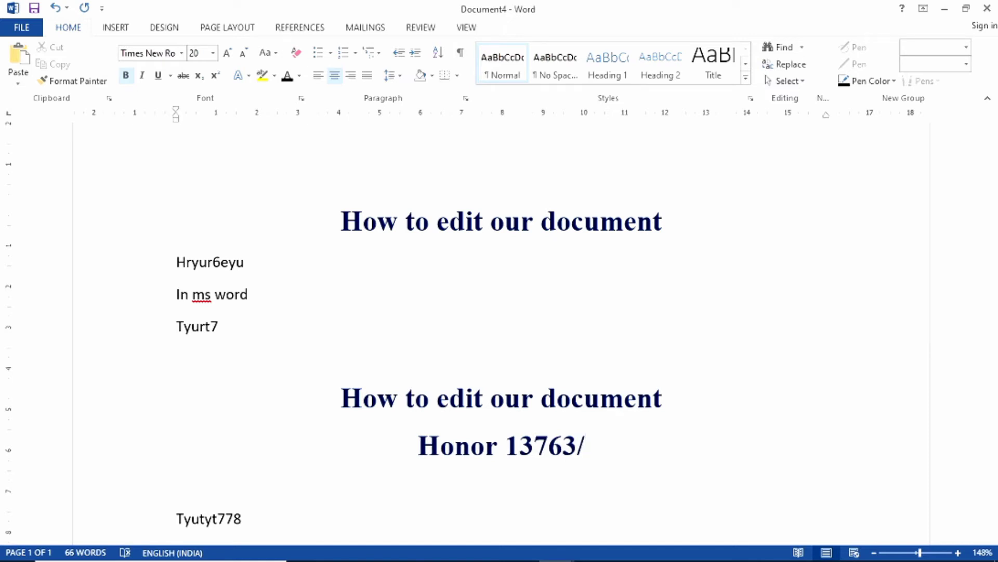
{"action": "type", "text": "9999"}
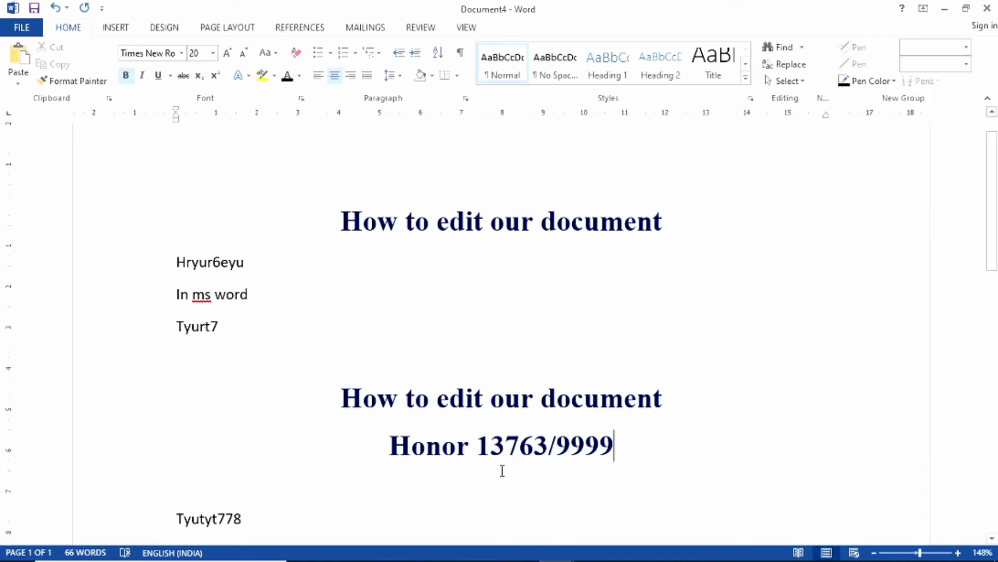
Step: Enlarge the Honor 13763/9999 line to 28 pt and add a blank line above it
{"action": "left_click", "coordinate": [378, 437]}
{"action": "left_click_drag", "start_coordinate": [378, 436], "coordinate": [618, 463]}
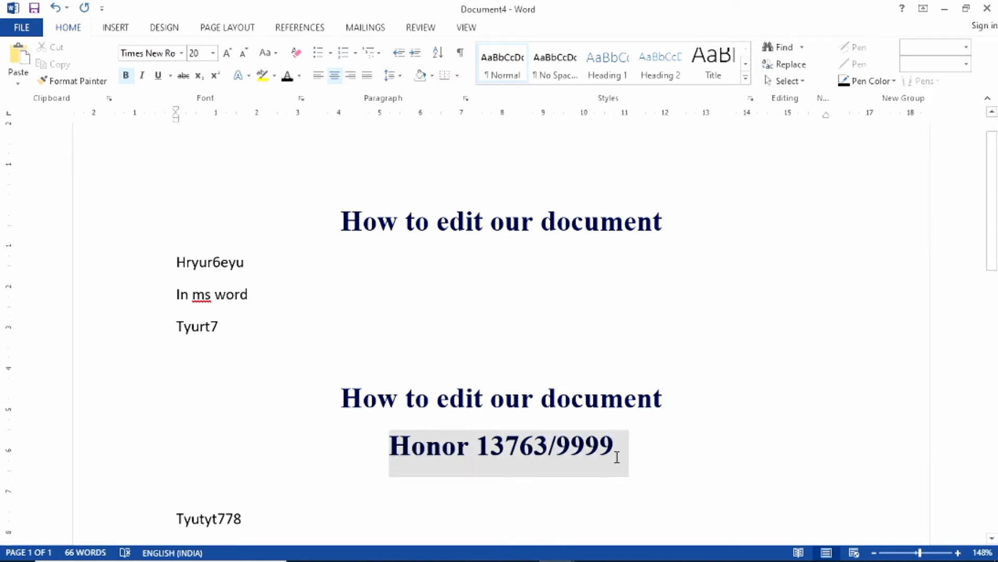
{"action": "key", "text": "ctrl+shift+period"}
{"action": "key", "text": "ctrl+shift+period"}
{"action": "key", "text": "ctrl+shift+period"}
{"action": "key", "text": "ctrl+shift+period"}
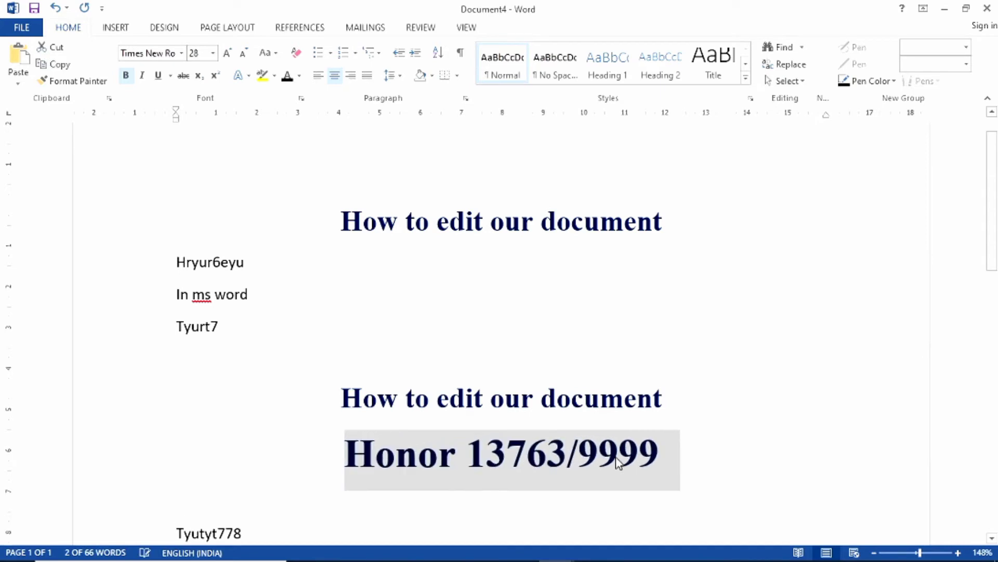
{"action": "left_click", "coordinate": [606, 449]}
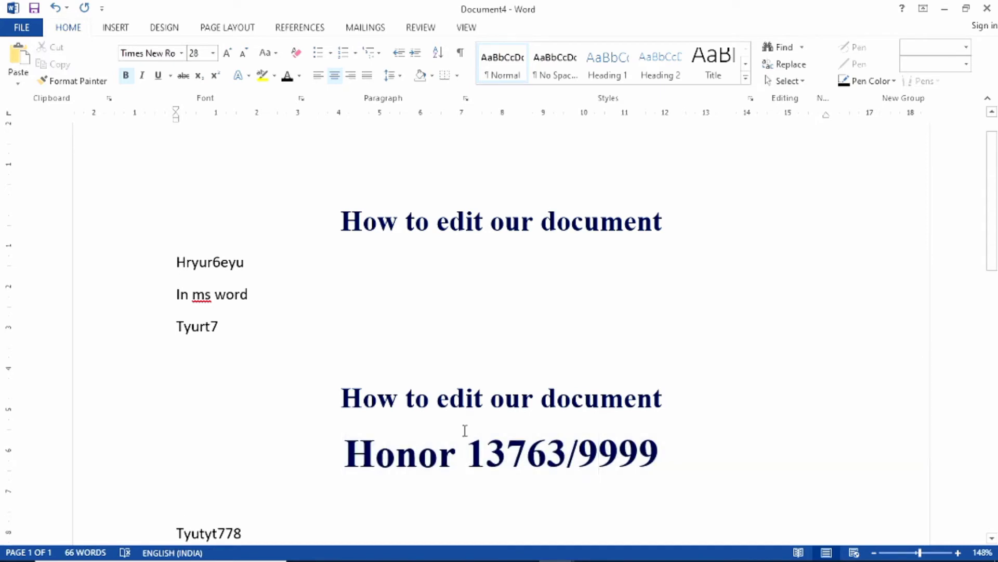
{"action": "left_click", "coordinate": [711, 416]}
{"action": "key", "text": "Return"}
{"action": "scroll", "coordinate": [653, 439], "scroll_direction": "down", "scroll_amount": 2}
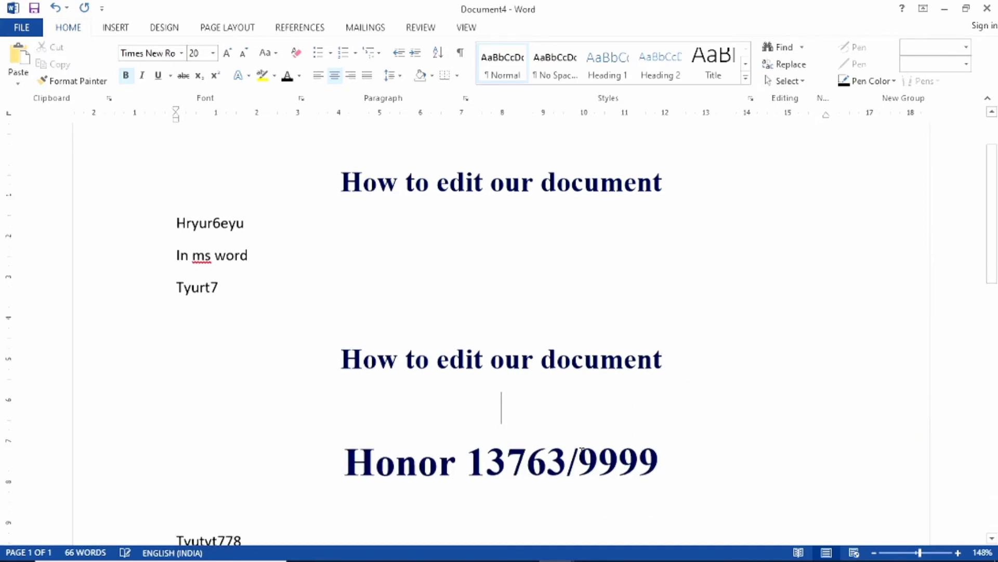
Step: Apply strikethrough to 13763, leaving /9999 unstruck
{"action": "left_click_drag", "start_coordinate": [465, 400], "coordinate": [563, 440]}
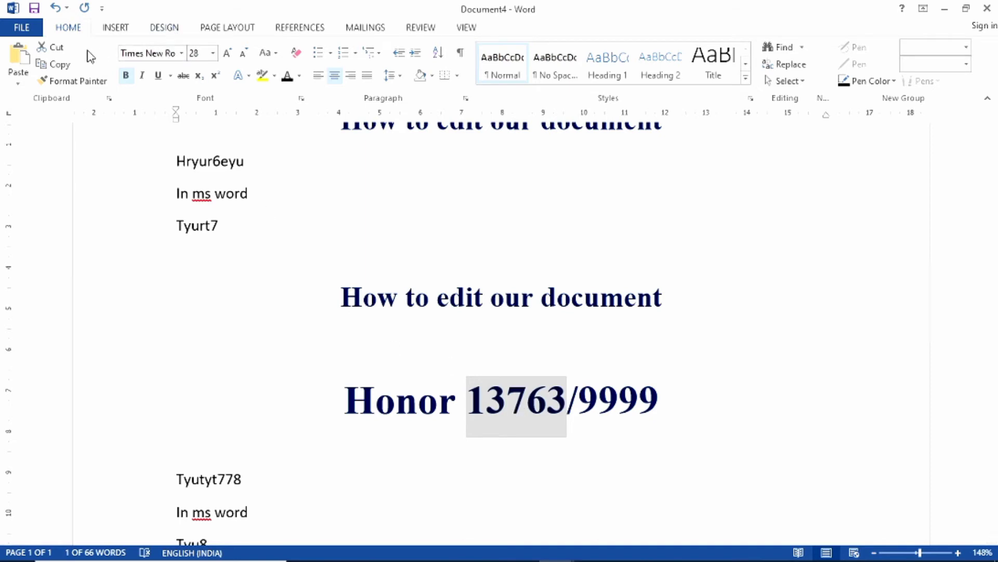
{"action": "left_click", "coordinate": [184, 76]}
{"action": "left_click", "coordinate": [184, 76]}
{"action": "left_click", "coordinate": [183, 76]}
{"action": "left_click", "coordinate": [184, 77]}
{"action": "left_click", "coordinate": [184, 77]}
{"action": "left_click", "coordinate": [184, 77]}
{"action": "left_click", "coordinate": [183, 77]}
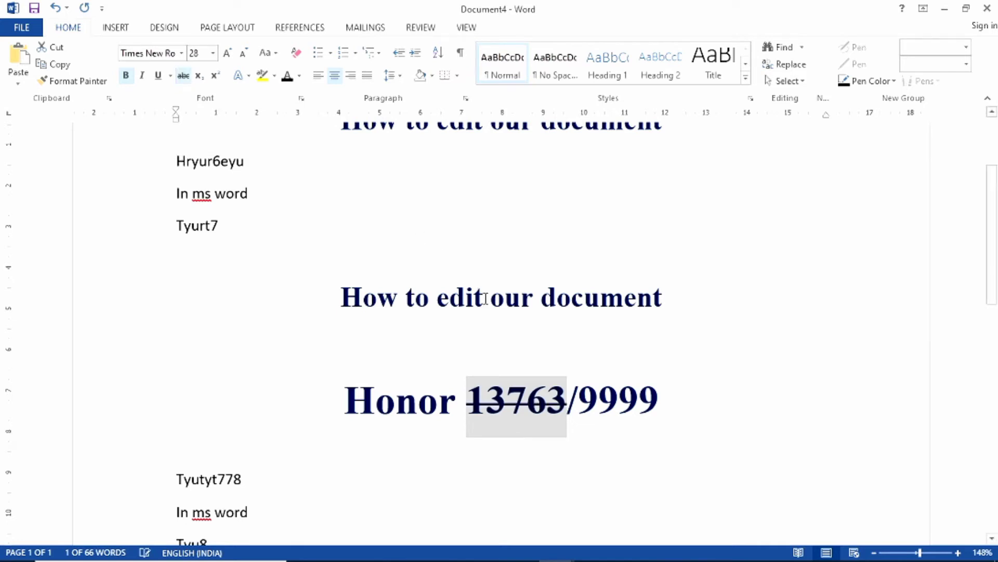
{"action": "left_click", "coordinate": [659, 385]}
{"action": "scroll", "coordinate": [651, 370], "scroll_direction": "down", "scroll_amount": 1}
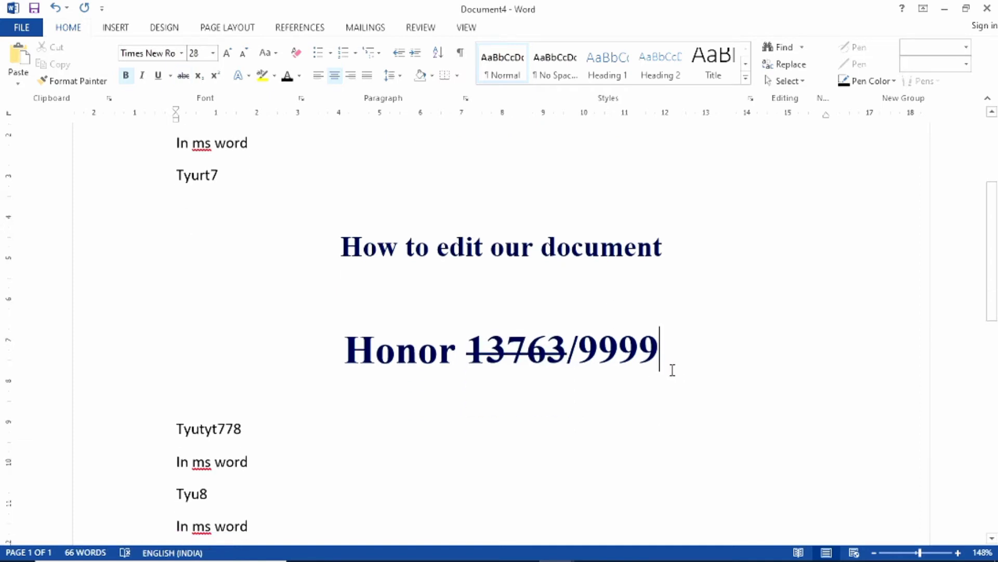
Step: Add new centred lines 'H2o' and 'A2' below the Honor line, plus an empty line
{"action": "key", "text": "Return"}
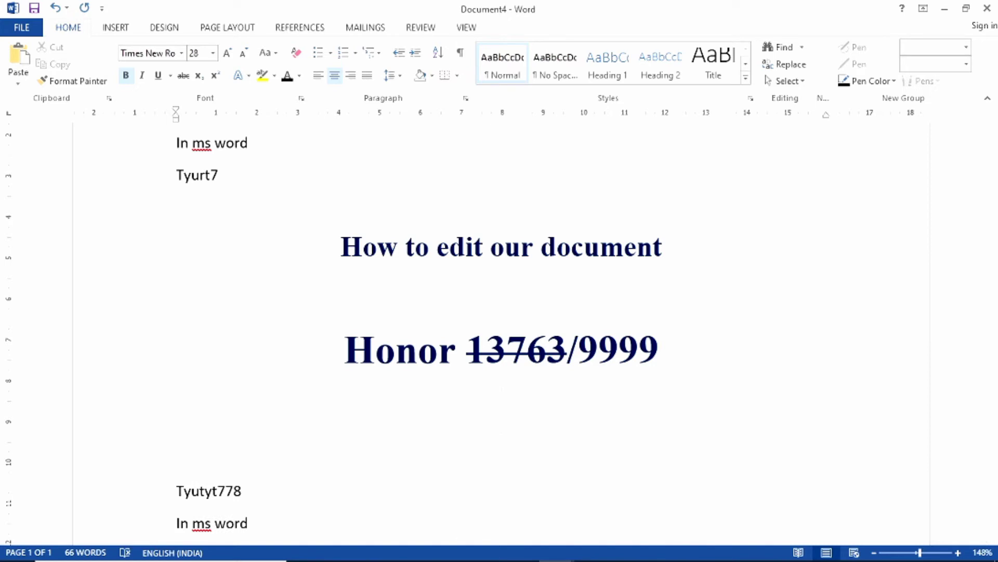
{"action": "type", "text": "h"}
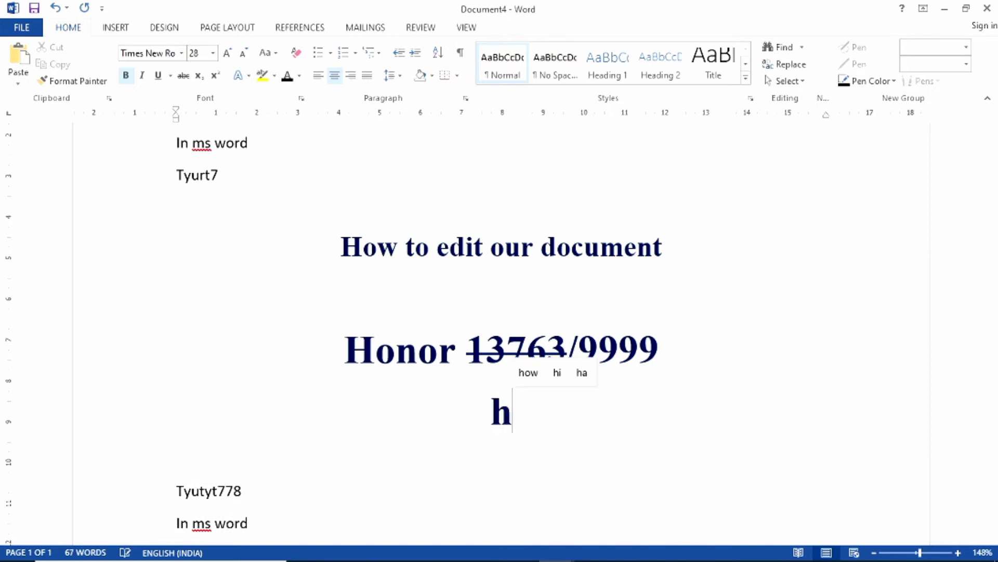
{"action": "type", "text": "n"}
{"action": "key", "text": "BackSpace"}
{"action": "key", "text": "BackSpace"}
{"action": "type", "text": "H2"}
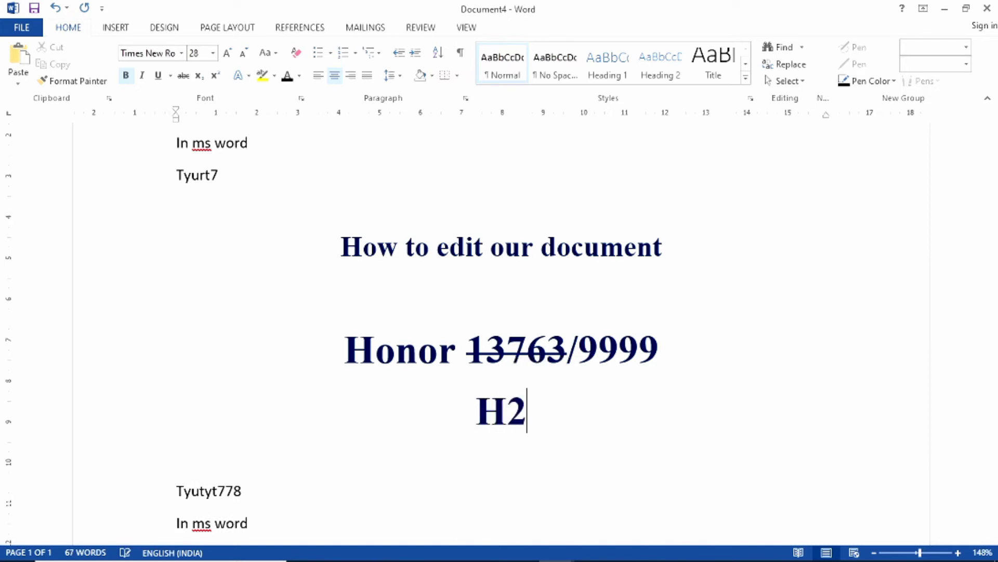
{"action": "type", "text": "0"}
{"action": "key", "text": "BackSpace"}
{"action": "type", "text": "o"}
{"action": "key", "text": "Return"}
{"action": "type", "text": "a"}
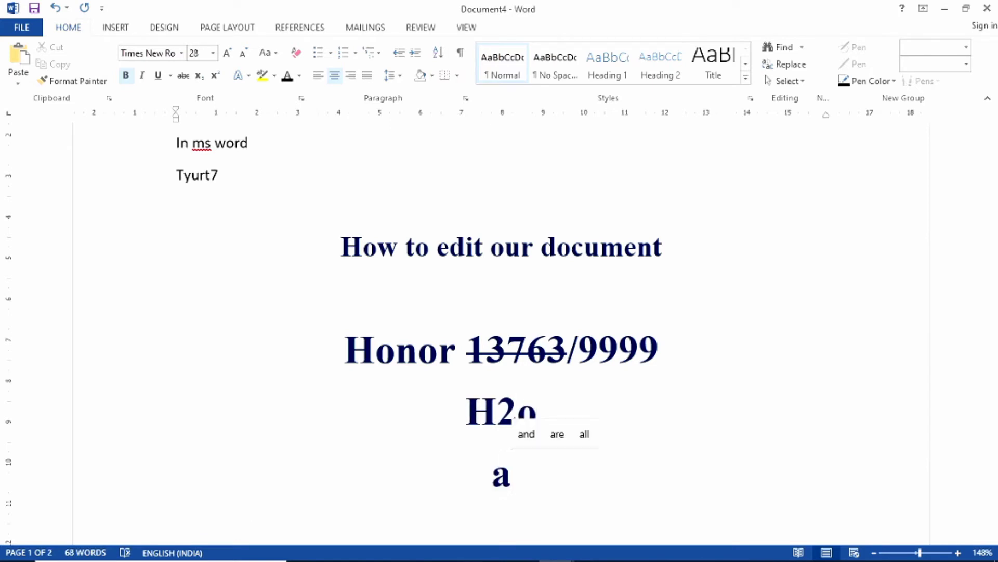
{"action": "key", "text": "BackSpace"}
{"action": "type", "text": "A2"}
{"action": "key", "text": "Return"}
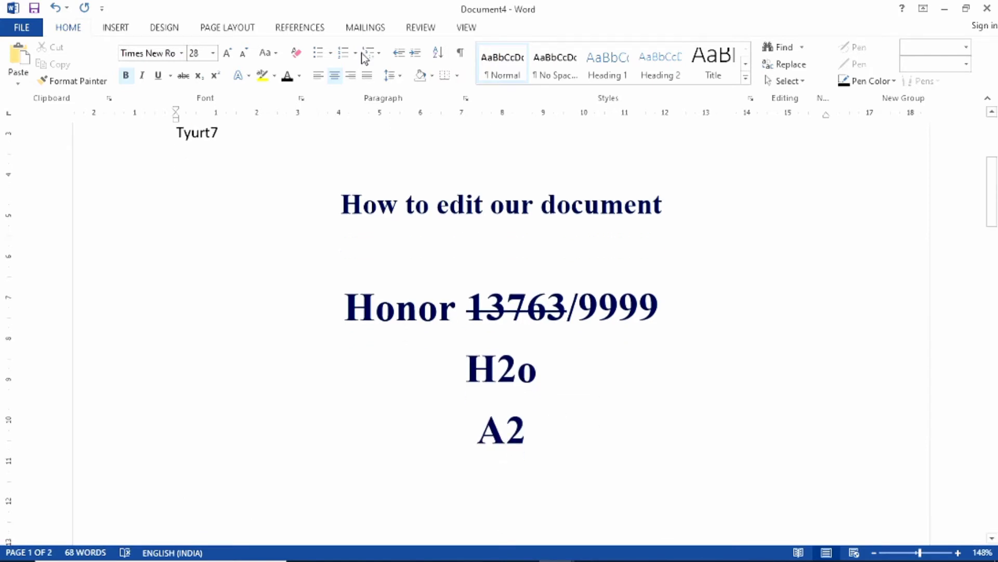
Step: Select the 2 in H2o and try Subscript and Superscript on it
{"action": "left_click_drag", "start_coordinate": [516, 368], "coordinate": [507, 365]}
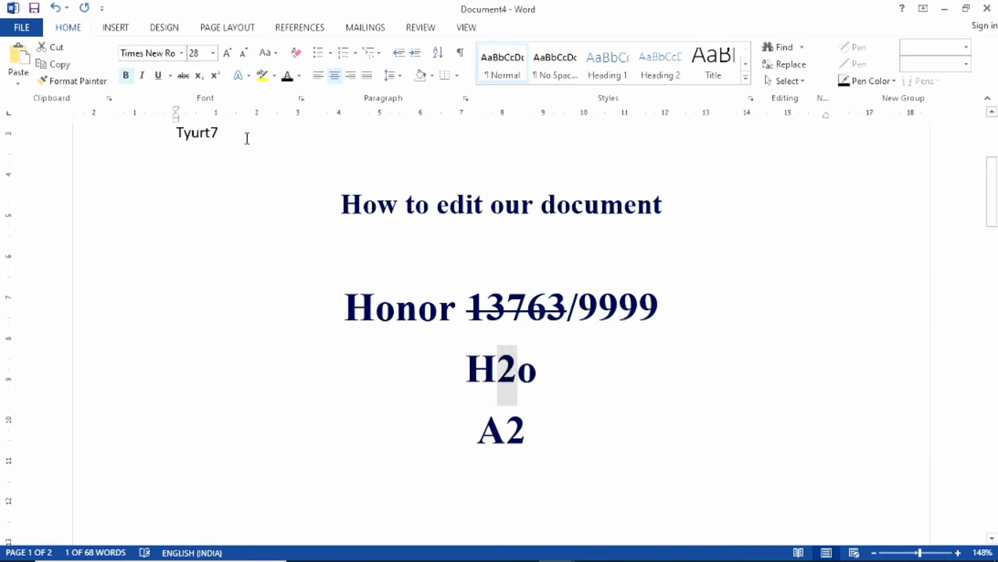
{"action": "left_click", "coordinate": [199, 77]}
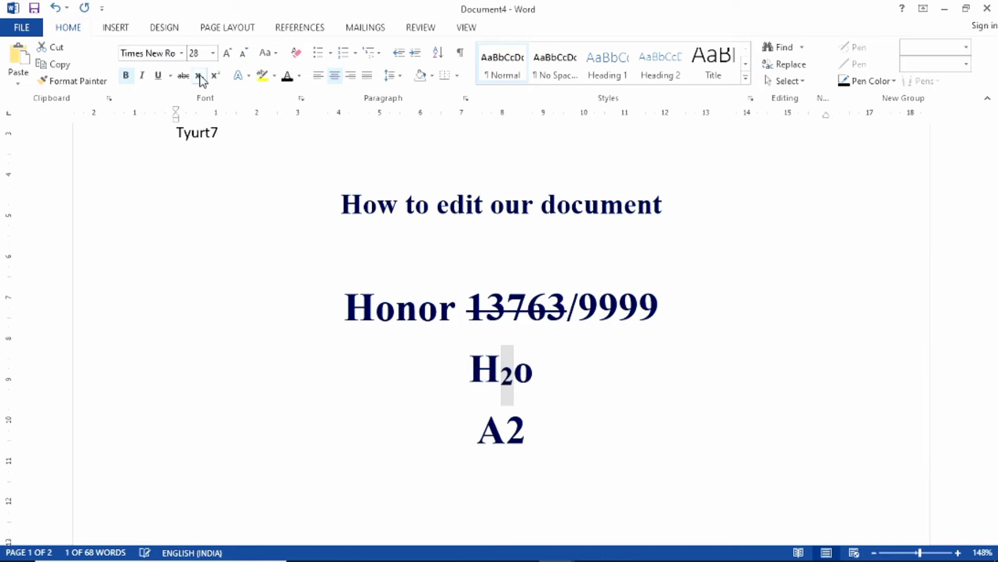
{"action": "left_click", "coordinate": [200, 78]}
{"action": "left_click", "coordinate": [201, 78]}
{"action": "left_click", "coordinate": [201, 78]}
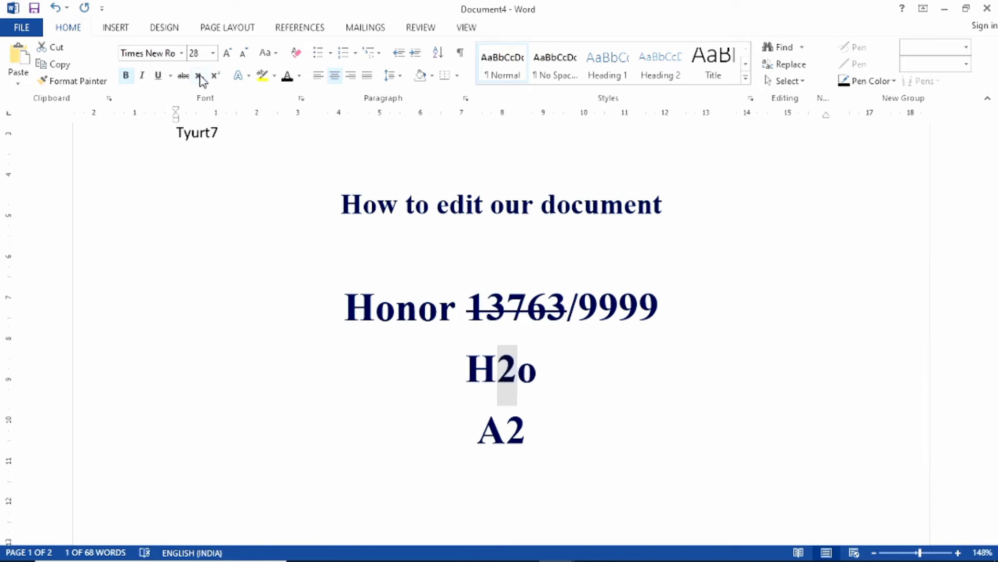
{"action": "left_click", "coordinate": [216, 77]}
{"action": "left_click", "coordinate": [215, 77]}
{"action": "left_click", "coordinate": [216, 77]}
{"action": "left_click", "coordinate": [216, 77]}
{"action": "left_click", "coordinate": [216, 77]}
{"action": "left_click", "coordinate": [216, 77]}
Step: Settle the 2 in H2o as subscript after switching between subscript and superscript
{"action": "left_click", "coordinate": [199, 78]}
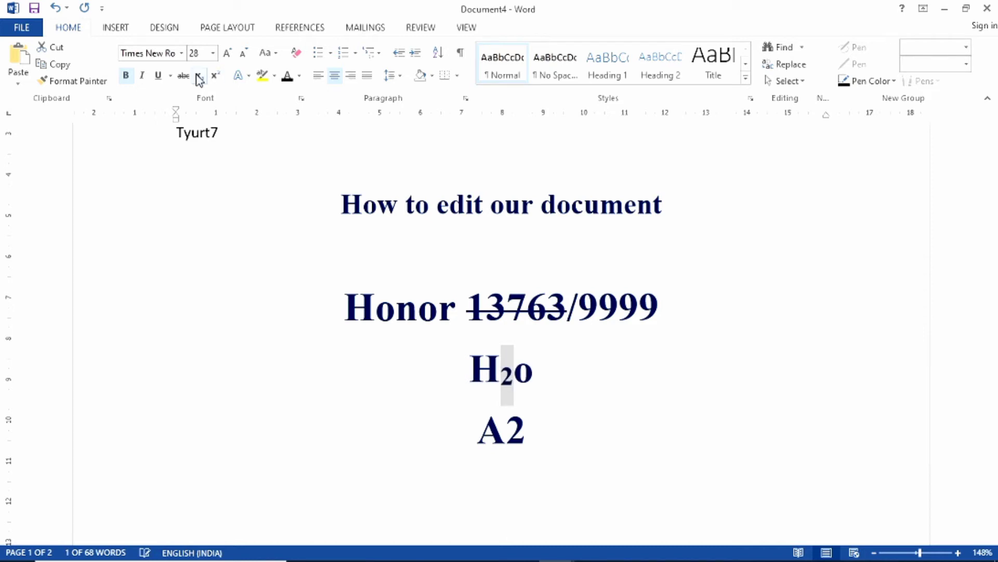
{"action": "left_click", "coordinate": [199, 81]}
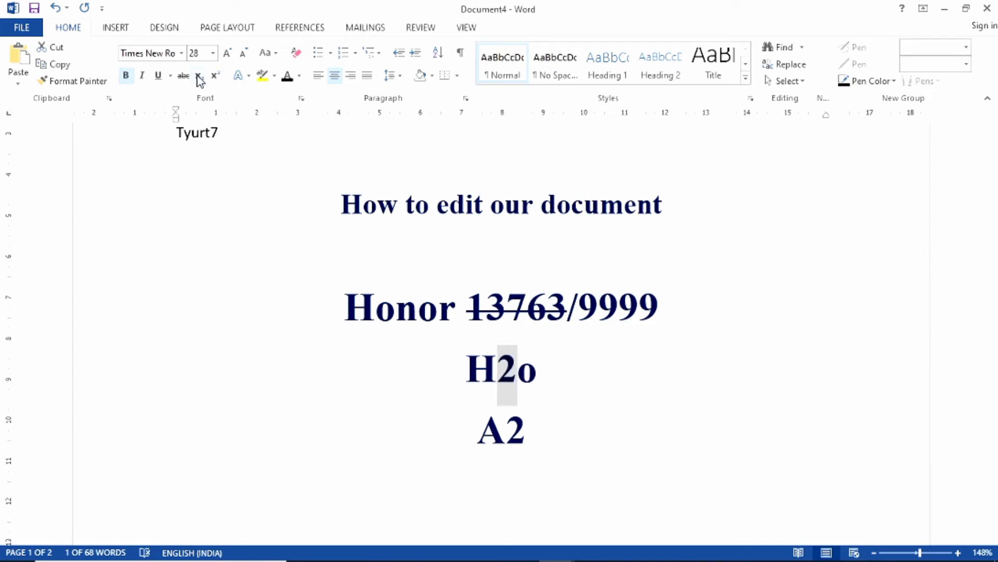
{"action": "left_click", "coordinate": [199, 78]}
{"action": "left_click", "coordinate": [199, 78]}
{"action": "left_click", "coordinate": [199, 78]}
{"action": "left_click", "coordinate": [199, 78]}
{"action": "left_click", "coordinate": [199, 78]}
{"action": "left_click", "coordinate": [199, 78]}
{"action": "left_click", "coordinate": [199, 78]}
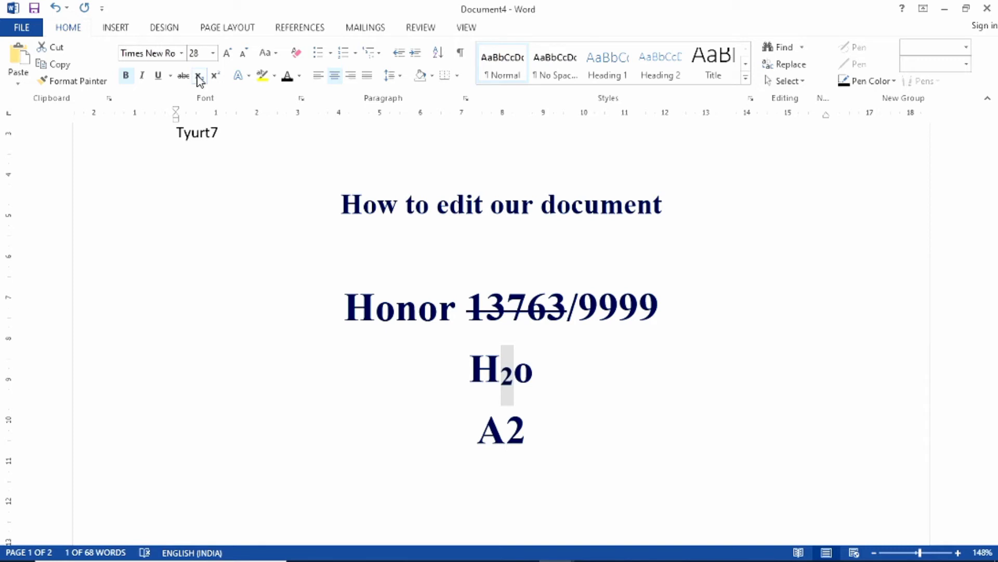
{"action": "key", "text": "ctrl+shift+equal"}
{"action": "left_click", "coordinate": [199, 78]}
{"action": "key", "text": "ctrl+shift+equal"}
{"action": "left_click", "coordinate": [200, 78]}
Step: Make the 2 in A2 superscript, followed by normal-size 'gdrteryety', and trim the Honor line to 1376399
{"action": "left_click_drag", "start_coordinate": [506, 438], "coordinate": [530, 438]}
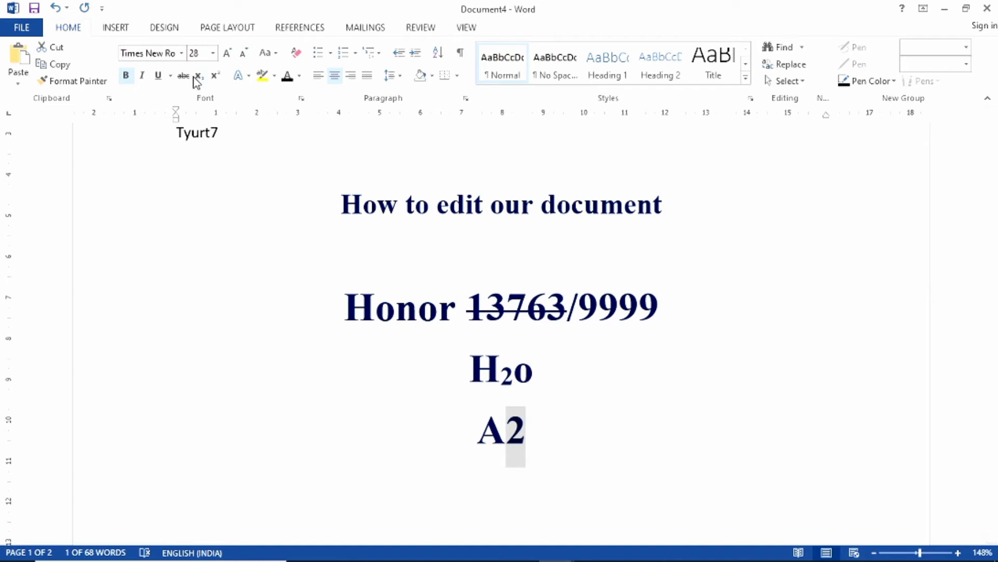
{"action": "left_click", "coordinate": [215, 78]}
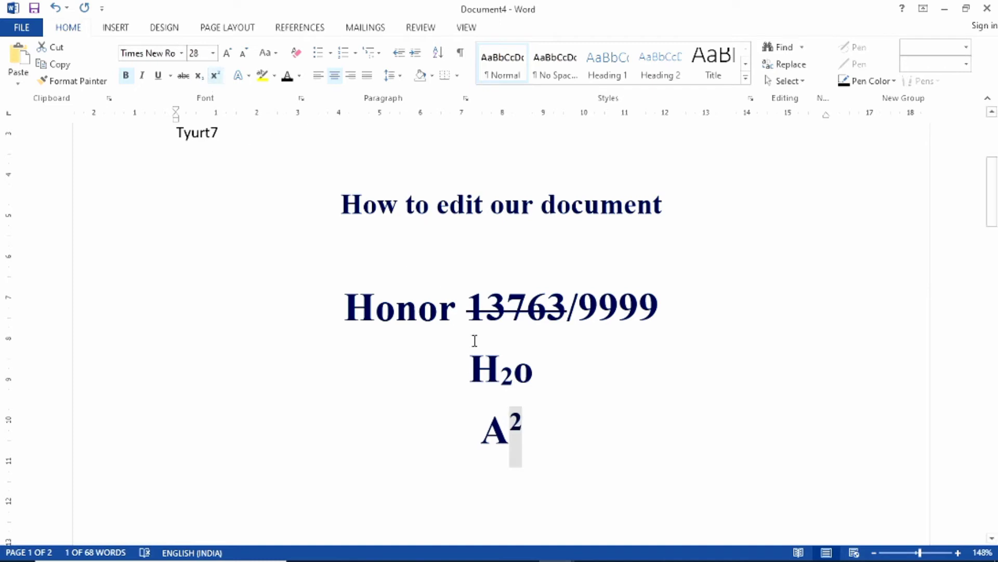
{"action": "left_click", "coordinate": [534, 425]}
{"action": "type", "text": "gdrtery"}
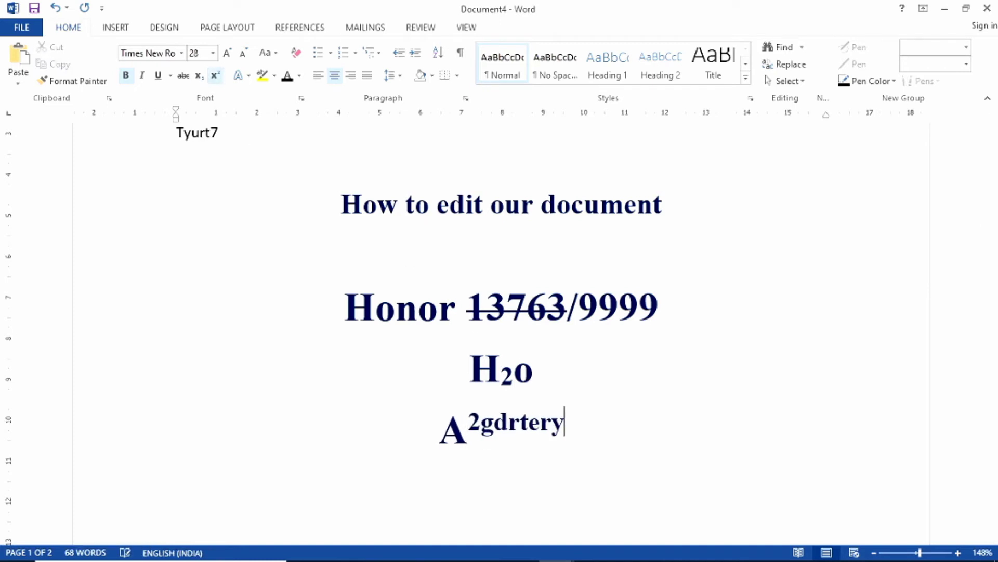
{"action": "type", "text": "ety"}
{"action": "left_click", "coordinate": [465, 423]}
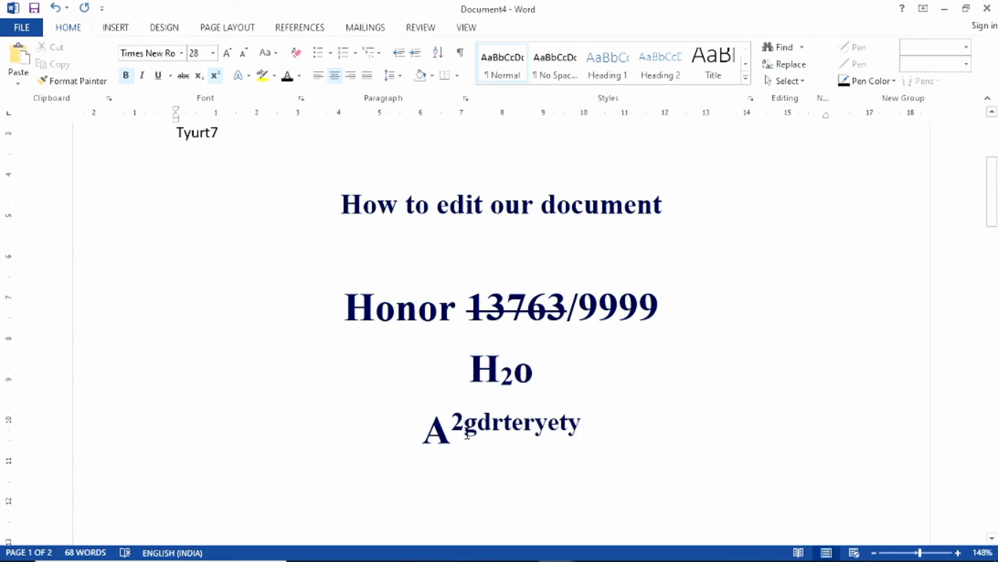
{"action": "left_click_drag", "start_coordinate": [466, 429], "coordinate": [583, 430]}
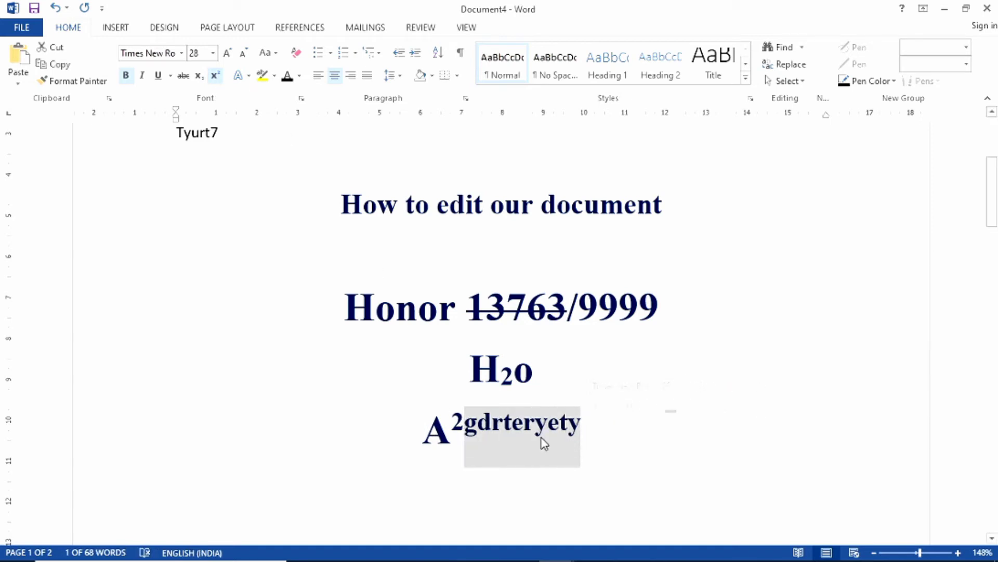
{"action": "left_click", "coordinate": [217, 79]}
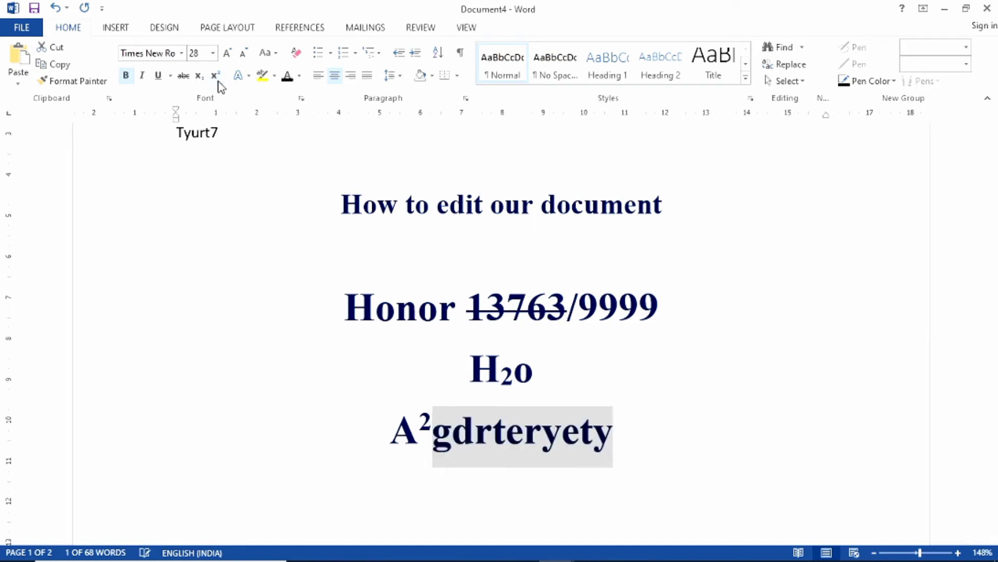
{"action": "left_click", "coordinate": [568, 305]}
{"action": "key", "text": "Delete"}
Step: Move '²gdrteryety' onto its own line and retype '/9999' after 13763 on the Honor line
{"action": "key", "text": "Delete"}
{"action": "key", "text": "Delete"}
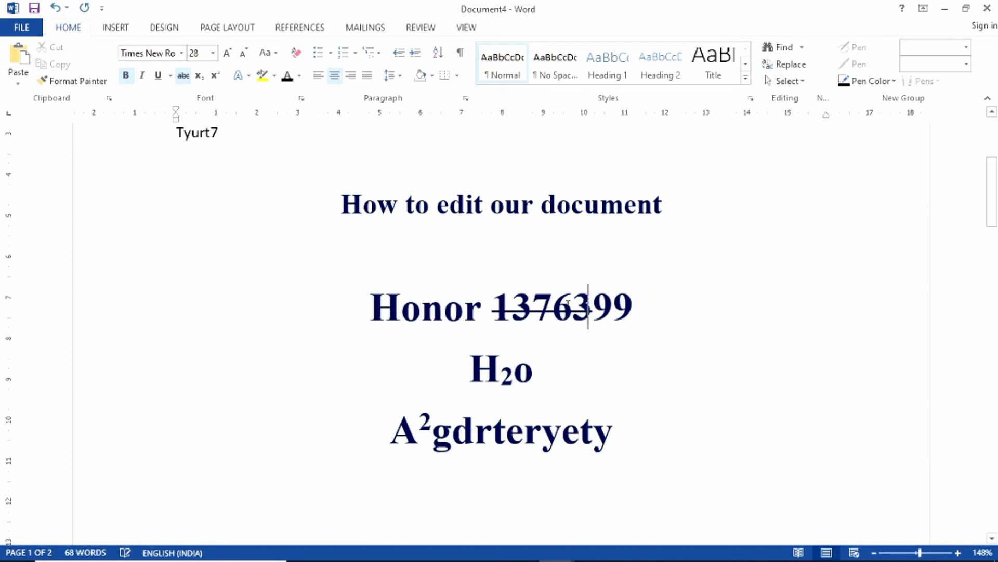
{"action": "key", "text": "Delete"}
{"action": "key", "text": "Delete"}
{"action": "key", "text": "Delete"}
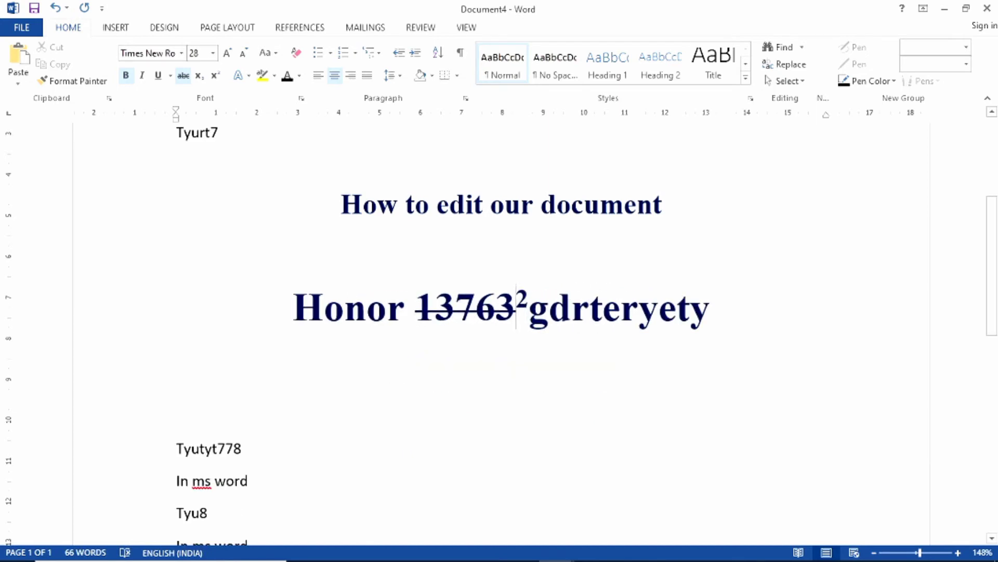
{"action": "key", "text": "Return"}
{"action": "left_click", "coordinate": [616, 307]}
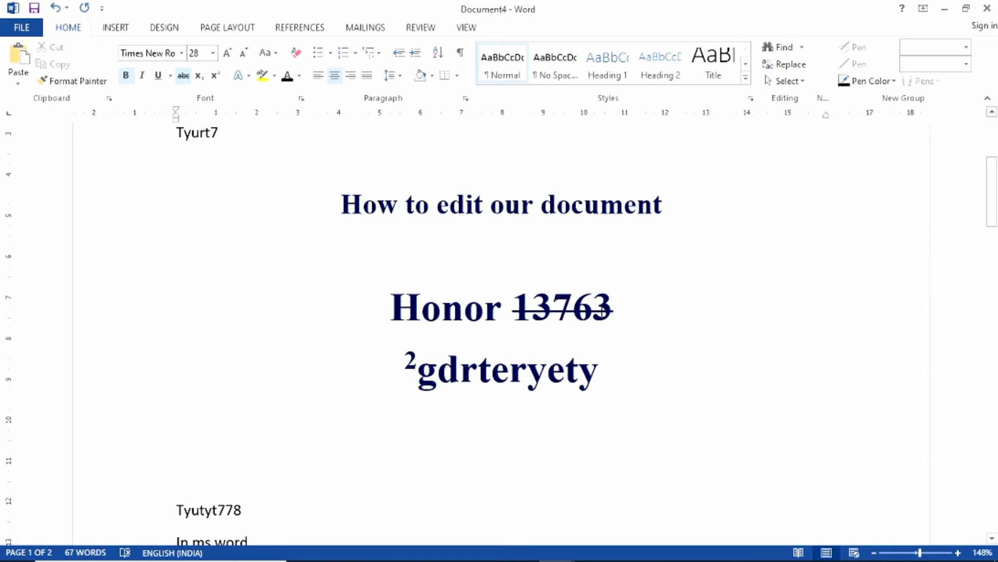
{"action": "type", "text": "/"}
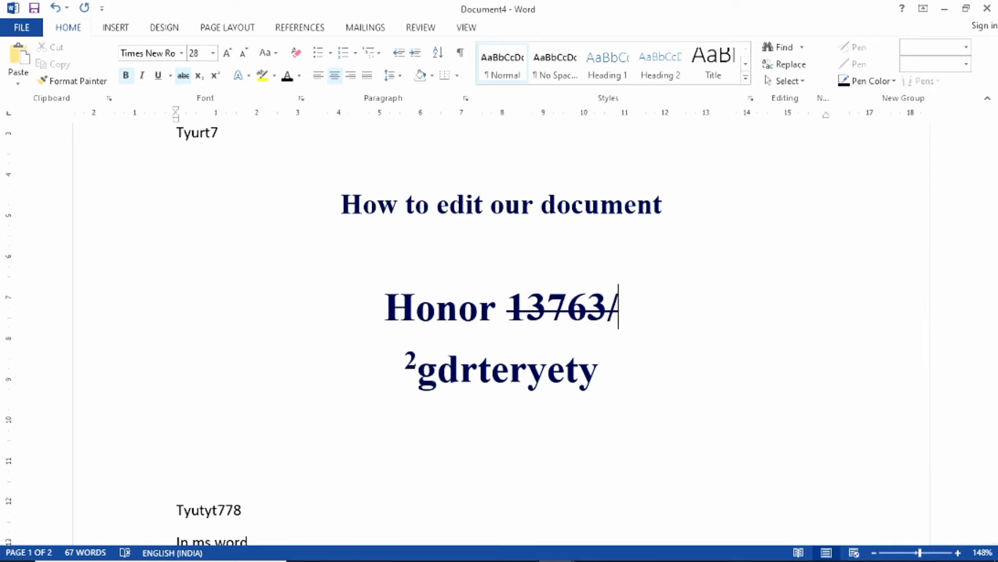
{"action": "type", "text": "9999"}
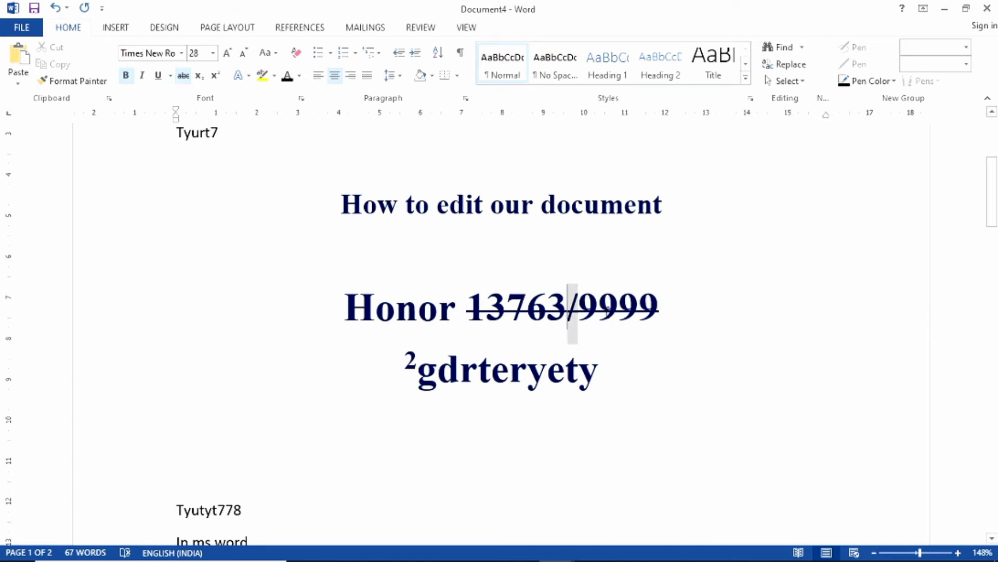
Step: Remove strikethrough from '/9999' so only 13763 stays crossed out
{"action": "left_click_drag", "start_coordinate": [568, 307], "coordinate": [659, 306]}
{"action": "left_click", "coordinate": [184, 76]}
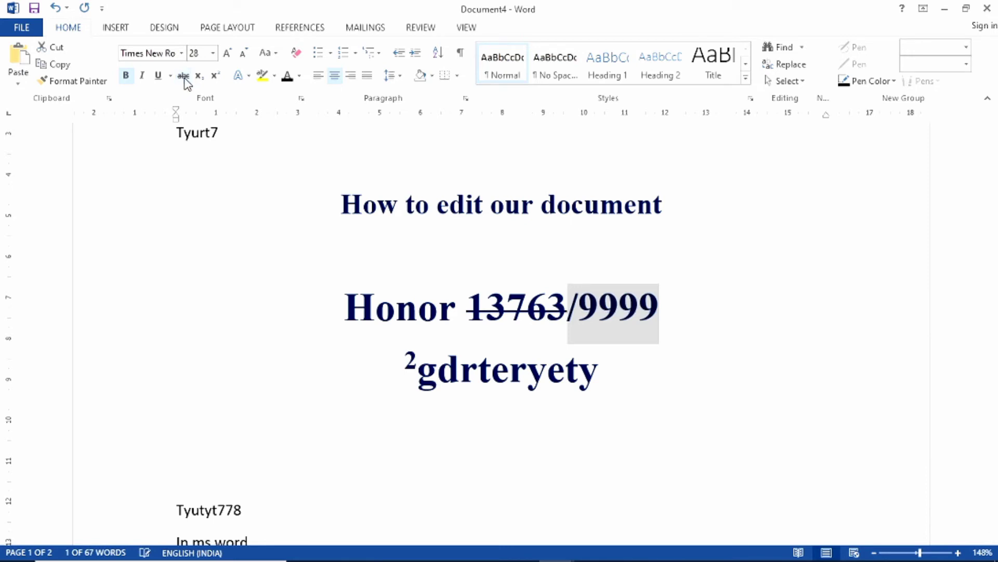
{"action": "left_click", "coordinate": [446, 319]}
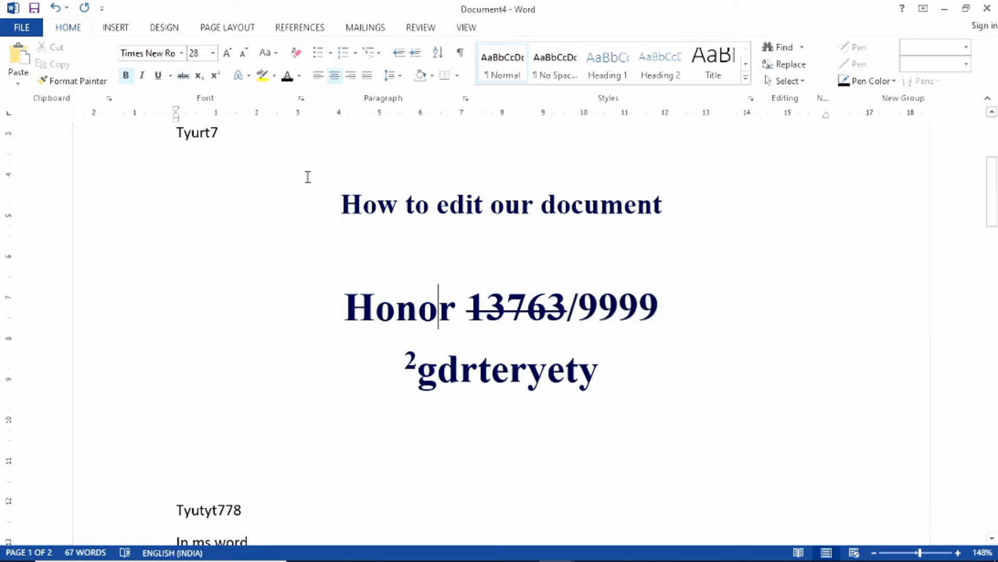
{"action": "scroll", "coordinate": [462, 241], "scroll_direction": "down", "scroll_amount": 1}
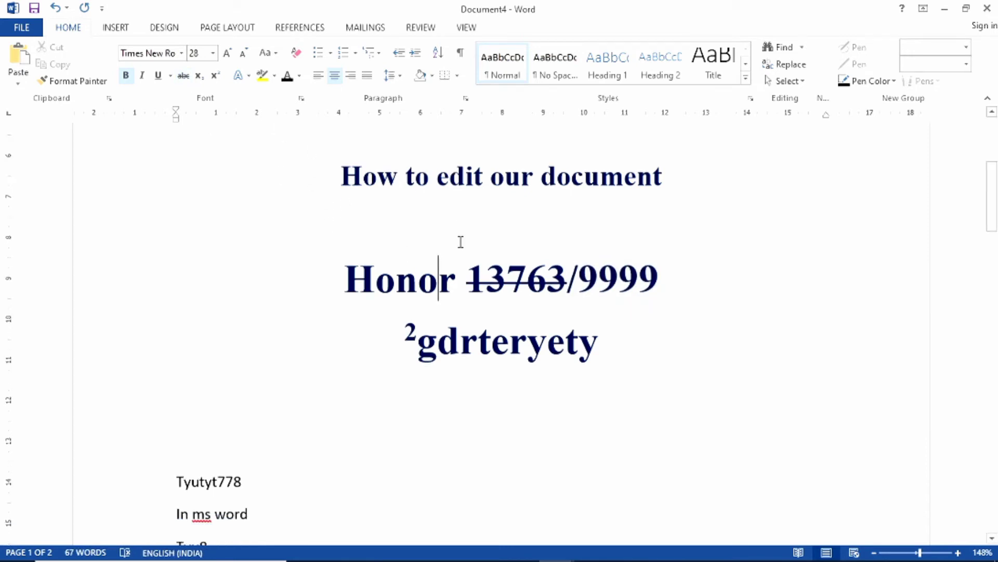
{"action": "scroll", "coordinate": [461, 241], "scroll_direction": "up", "scroll_amount": 2}
Step: Change the heading 'How to edit our document' from gold to Automatic (black) font colour
{"action": "scroll", "coordinate": [460, 241], "scroll_direction": "up", "scroll_amount": 1}
{"action": "left_click_drag", "start_coordinate": [333, 252], "coordinate": [624, 252]}
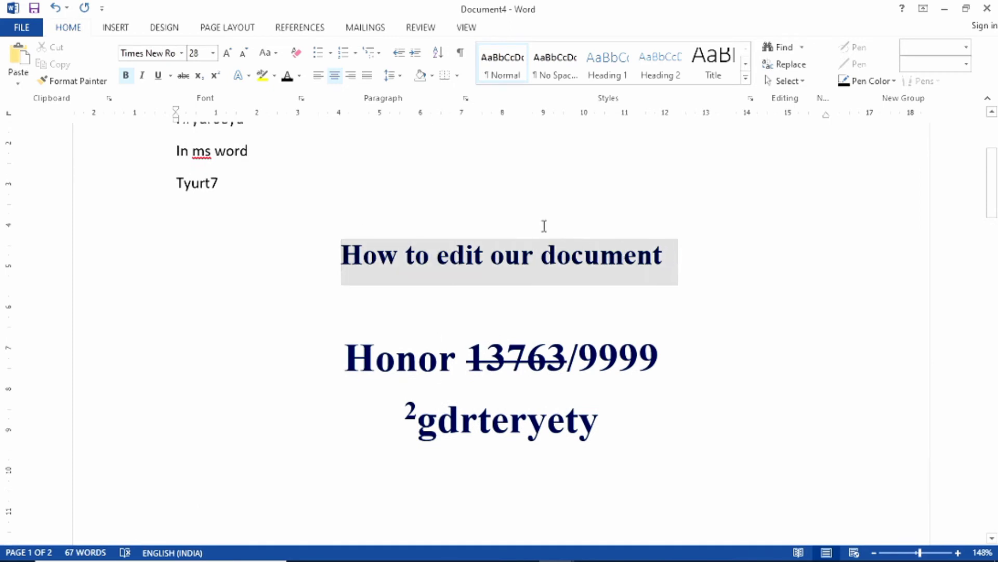
{"action": "left_click", "coordinate": [299, 76]}
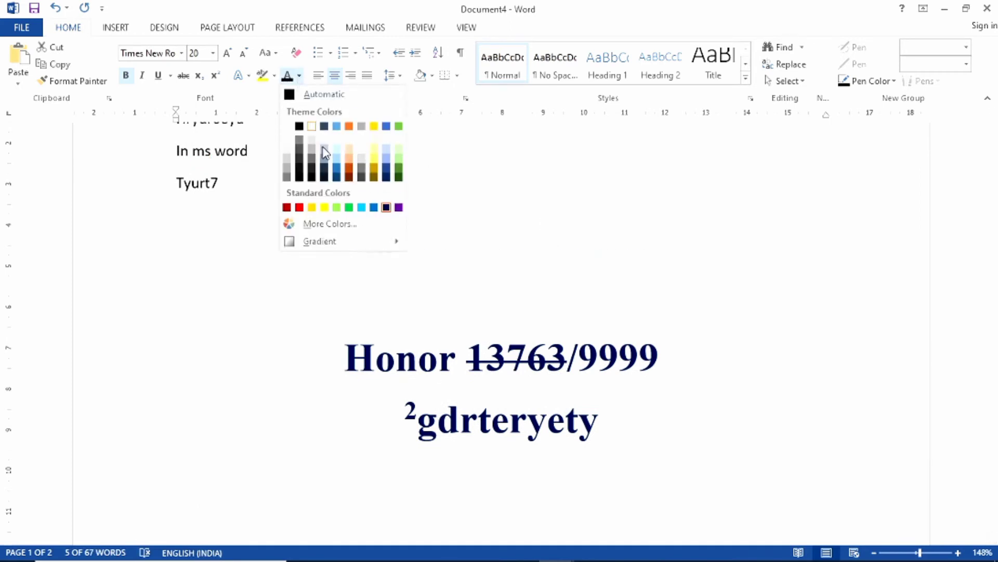
{"action": "left_click", "coordinate": [374, 172]}
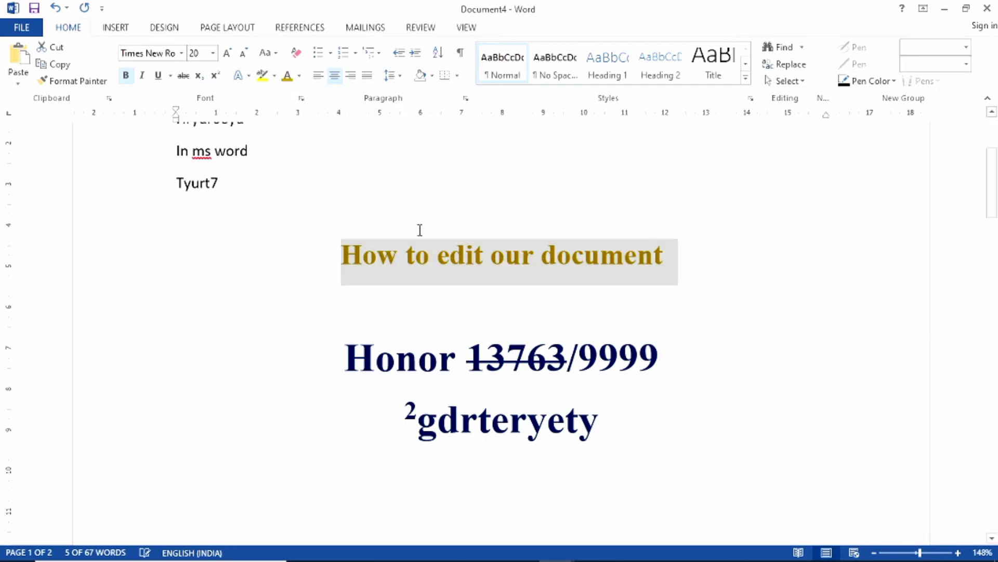
{"action": "left_click", "coordinate": [300, 76]}
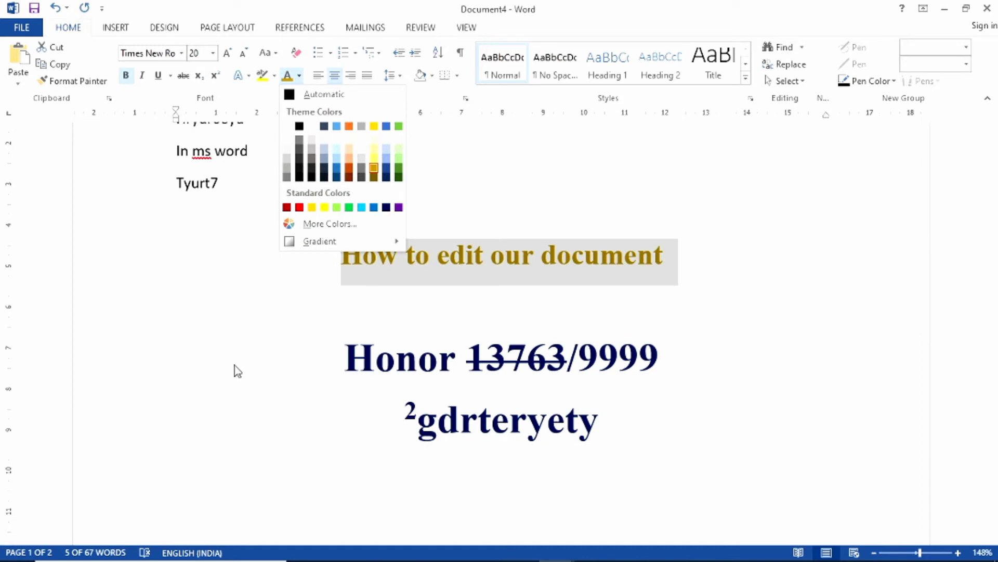
{"action": "left_click", "coordinate": [328, 94]}
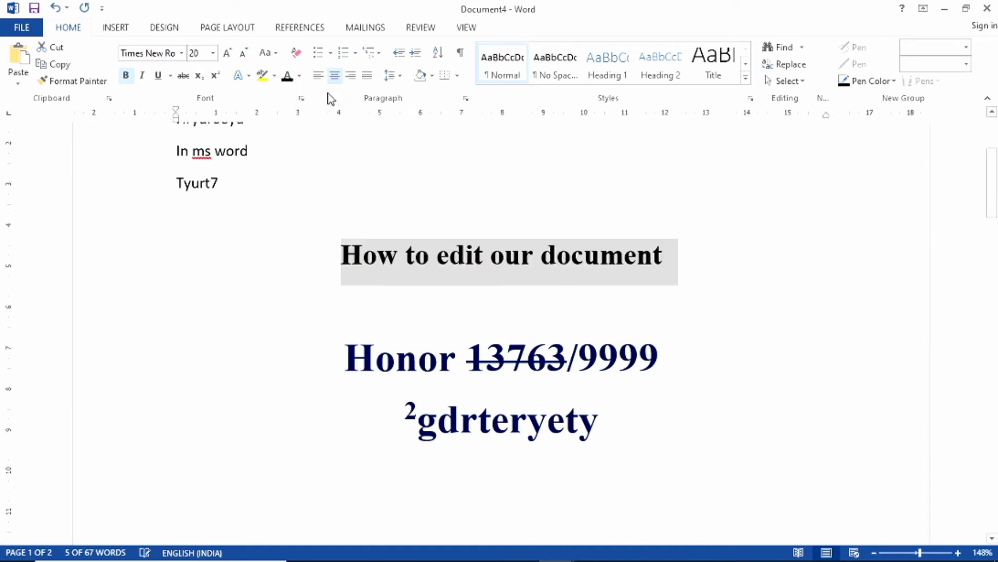
{"action": "left_click", "coordinate": [430, 296]}
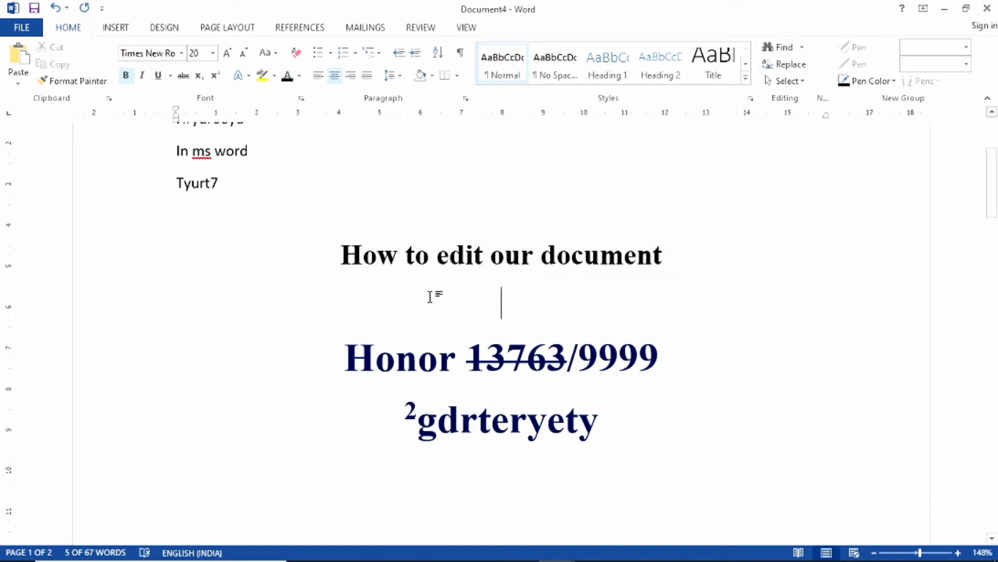
Step: Highlight 'our document' on the first repeated line in yellow
{"action": "scroll", "coordinate": [322, 364], "scroll_direction": "down", "scroll_amount": 6}
{"action": "scroll", "coordinate": [297, 361], "scroll_direction": "down", "scroll_amount": 2}
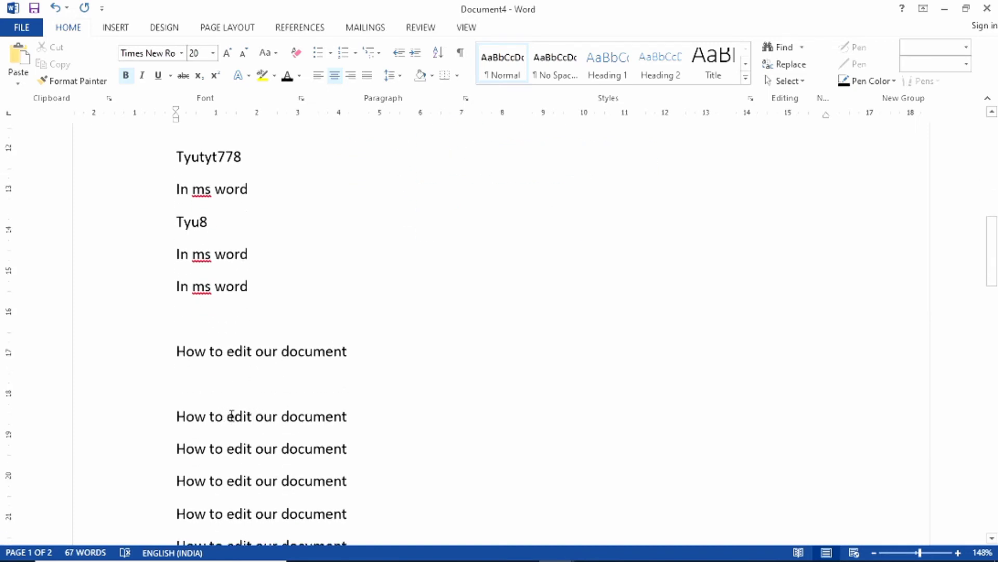
{"action": "left_click_drag", "start_coordinate": [231, 414], "coordinate": [282, 422]}
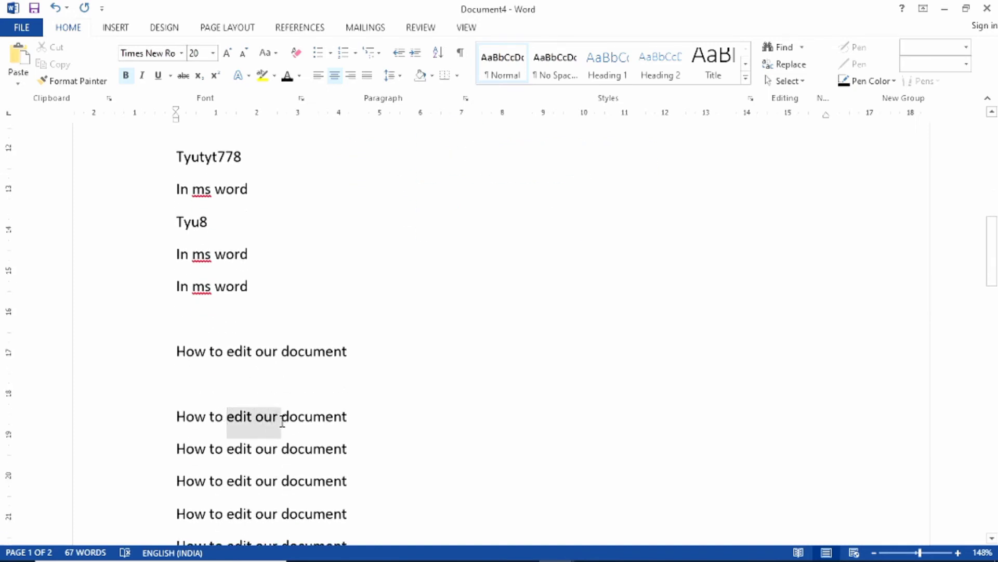
{"action": "left_click", "coordinate": [282, 419]}
{"action": "left_click_drag", "start_coordinate": [260, 416], "coordinate": [312, 416]}
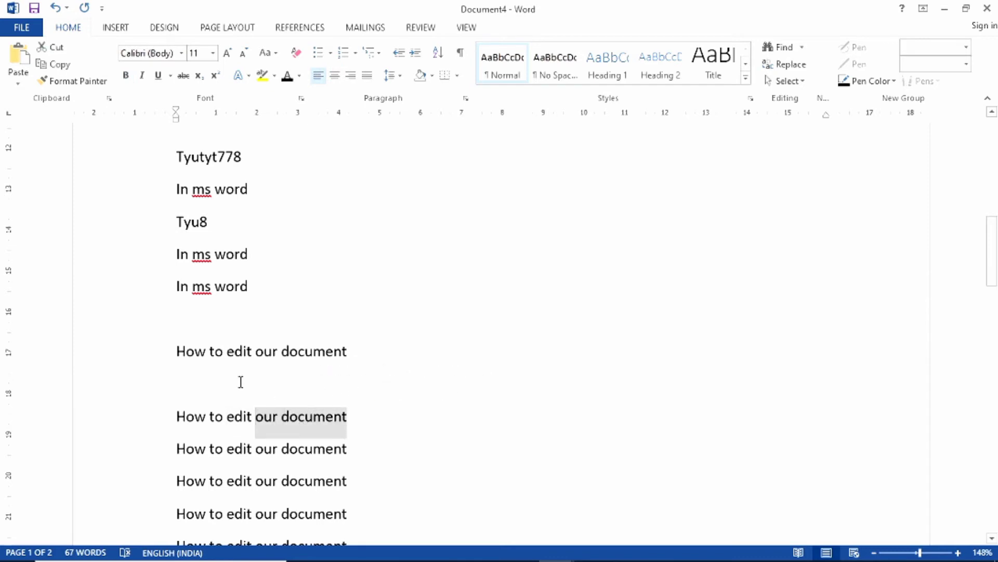
{"action": "left_click", "coordinate": [275, 76]}
{"action": "left_click", "coordinate": [273, 98]}
{"action": "key", "text": "Right"}
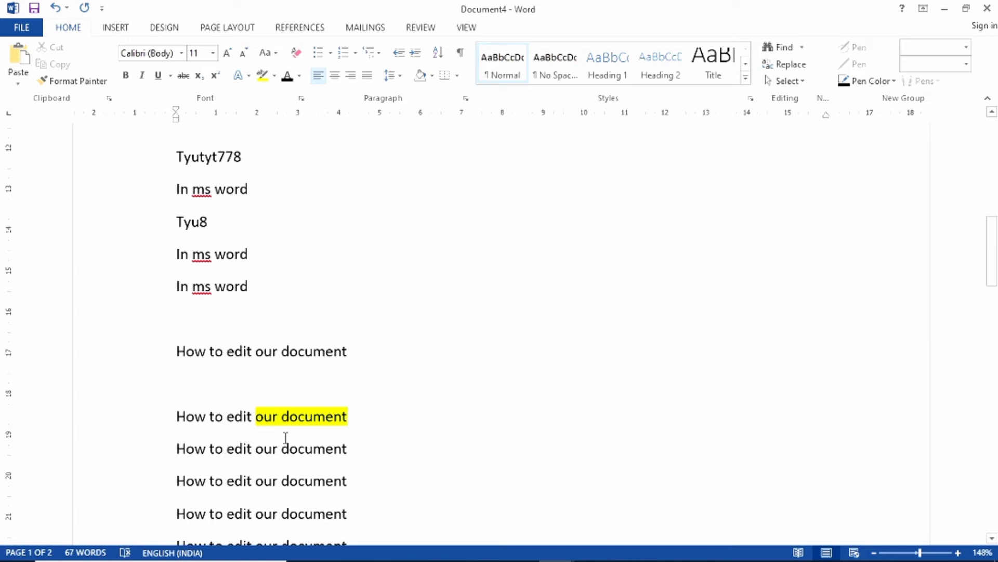
Step: Highlight 'How to' on the next repeated line in yellow
{"action": "left_click_drag", "start_coordinate": [187, 454], "coordinate": [226, 456]}
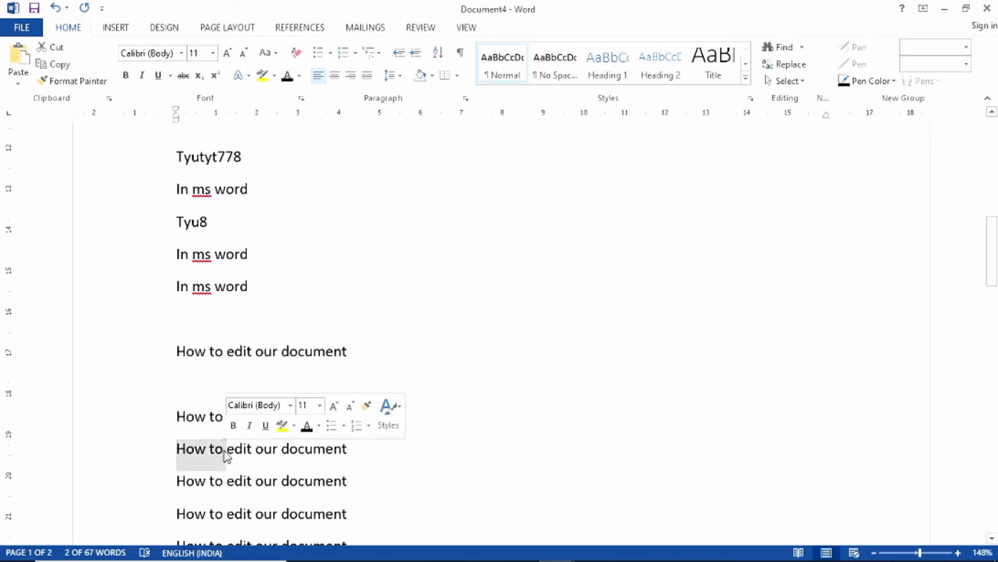
{"action": "left_click", "coordinate": [274, 75]}
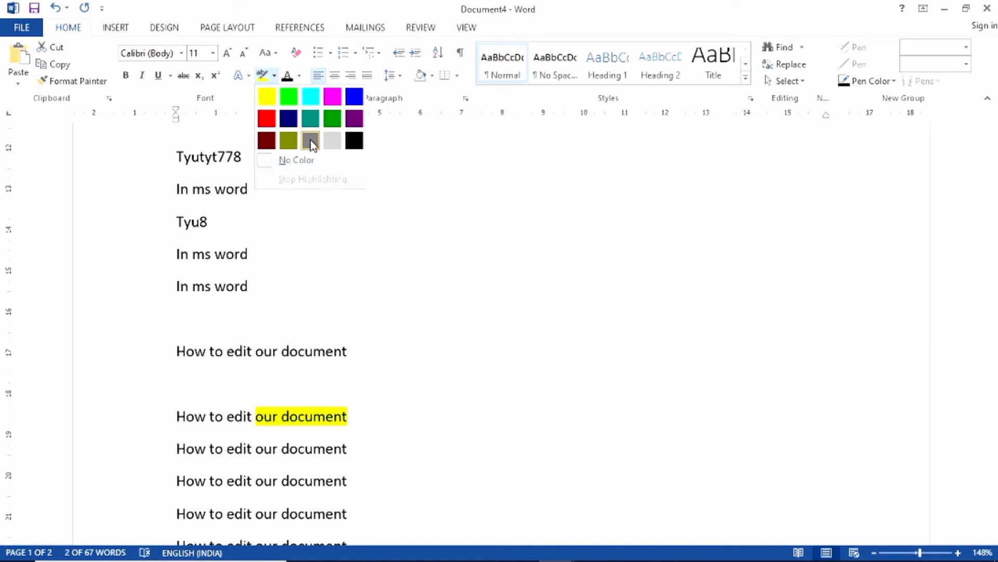
{"action": "left_click", "coordinate": [265, 98]}
{"action": "left_click", "coordinate": [279, 387]}
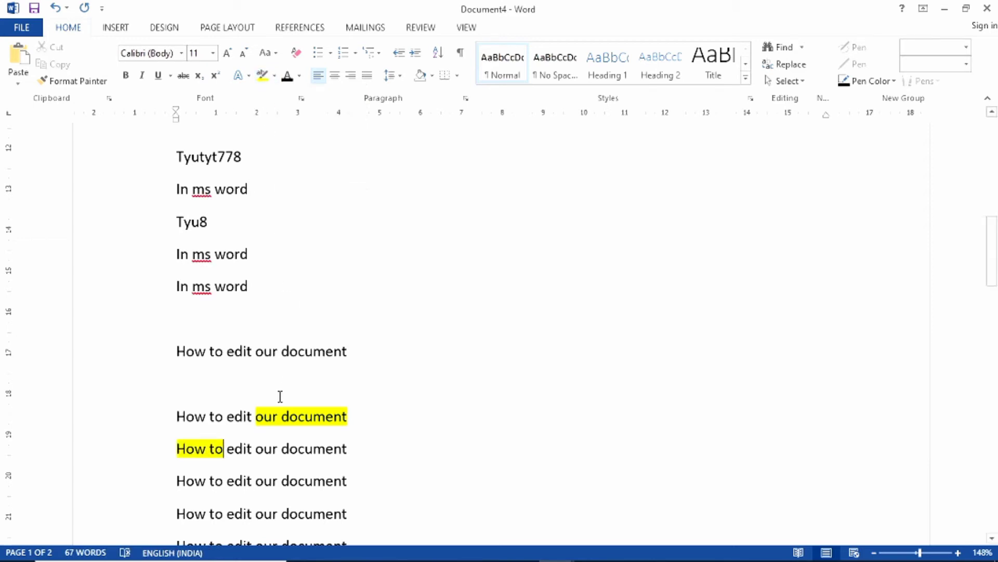
Step: Remove the highlight from 'edit our document' on the first line with No Color
{"action": "left_click_drag", "start_coordinate": [241, 416], "coordinate": [312, 421]}
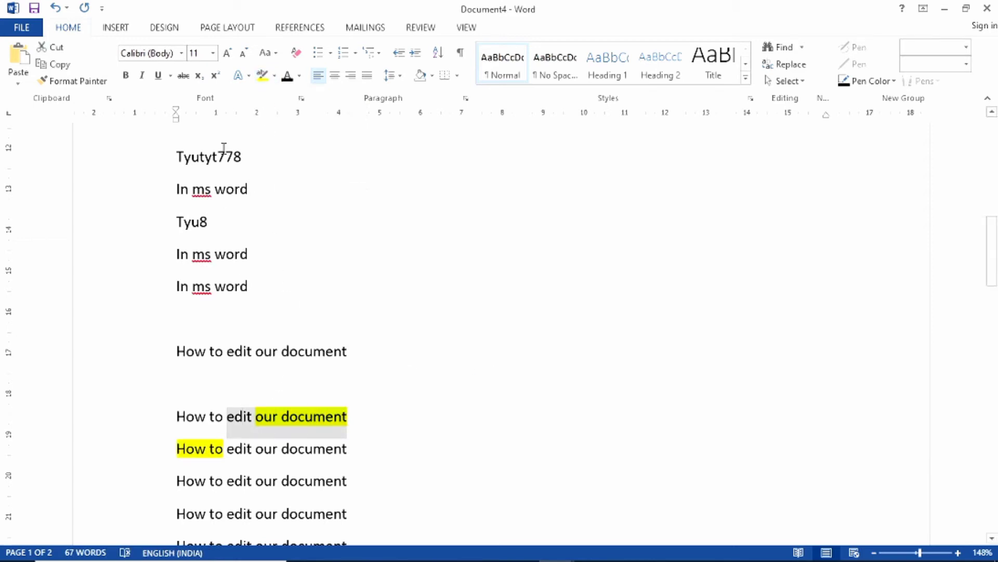
{"action": "left_click", "coordinate": [273, 76]}
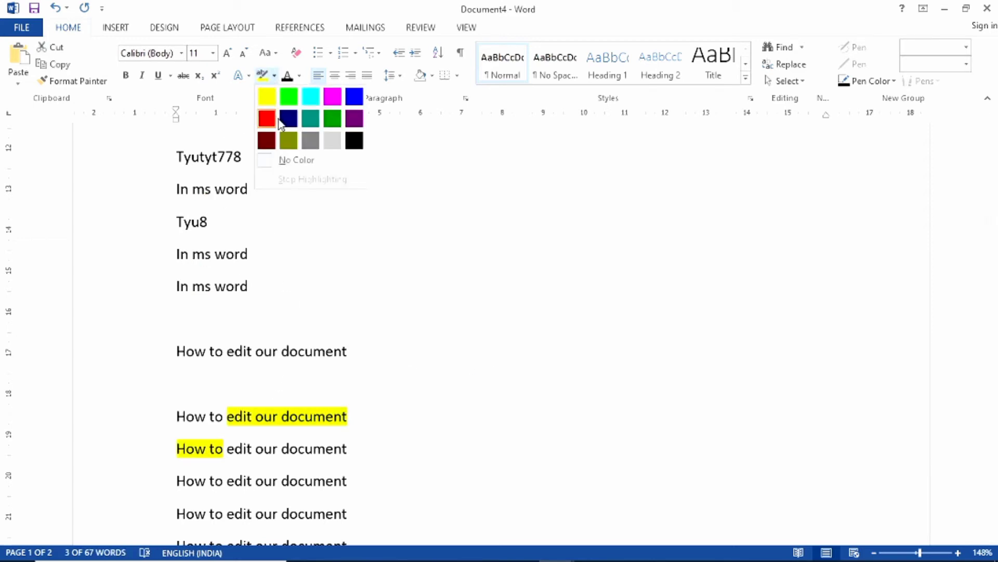
{"action": "left_click", "coordinate": [293, 160]}
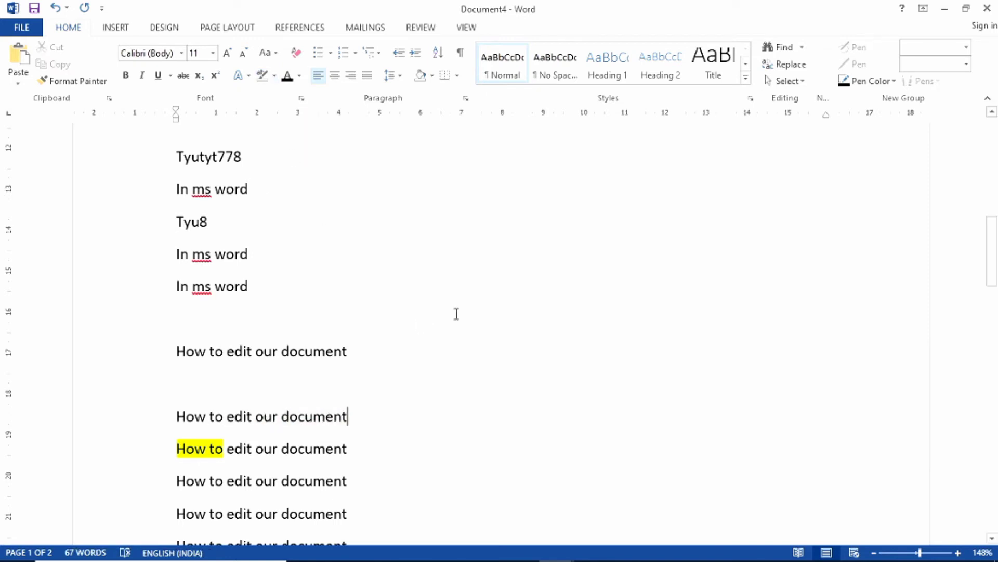
Step: Select the six repeated lines and convert them to UPPERCASE with Change Case
{"action": "scroll", "coordinate": [307, 292], "scroll_direction": "up", "scroll_amount": 2}
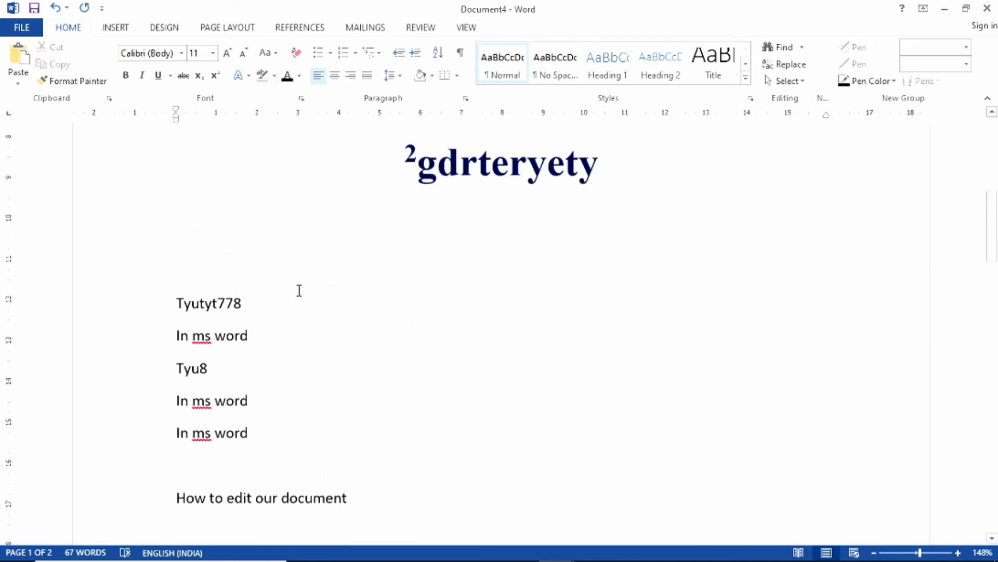
{"action": "scroll", "coordinate": [299, 290], "scroll_direction": "down", "scroll_amount": 3}
{"action": "scroll", "coordinate": [299, 289], "scroll_direction": "down", "scroll_amount": 2}
{"action": "left_click_drag", "start_coordinate": [172, 164], "coordinate": [330, 331]}
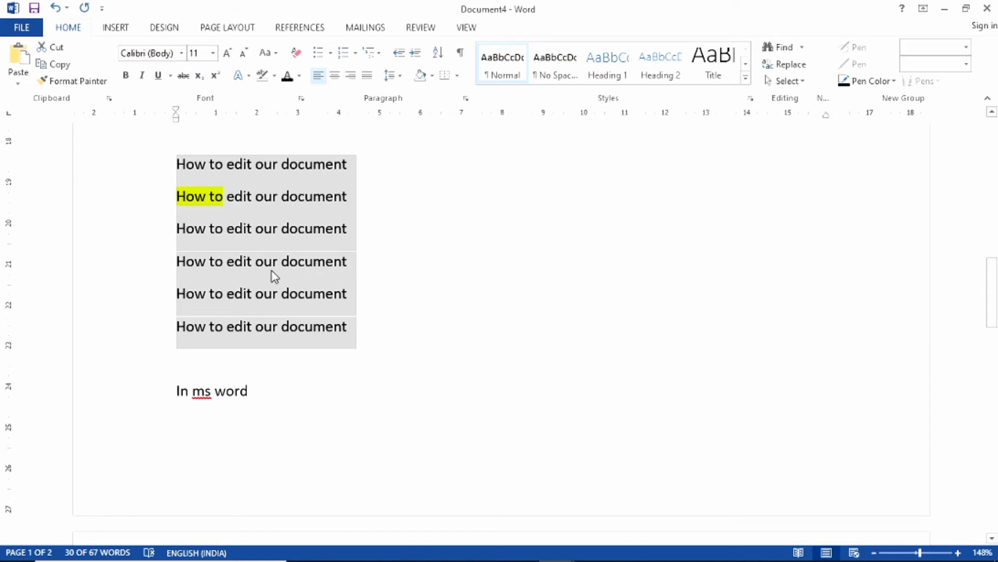
{"action": "scroll", "coordinate": [271, 270], "scroll_direction": "up", "scroll_amount": 3}
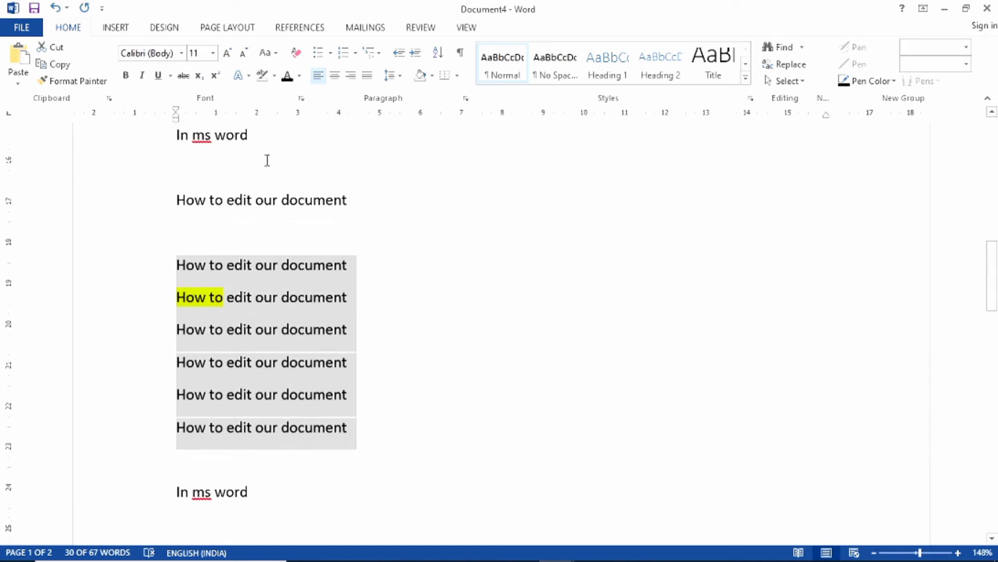
{"action": "left_click", "coordinate": [275, 52]}
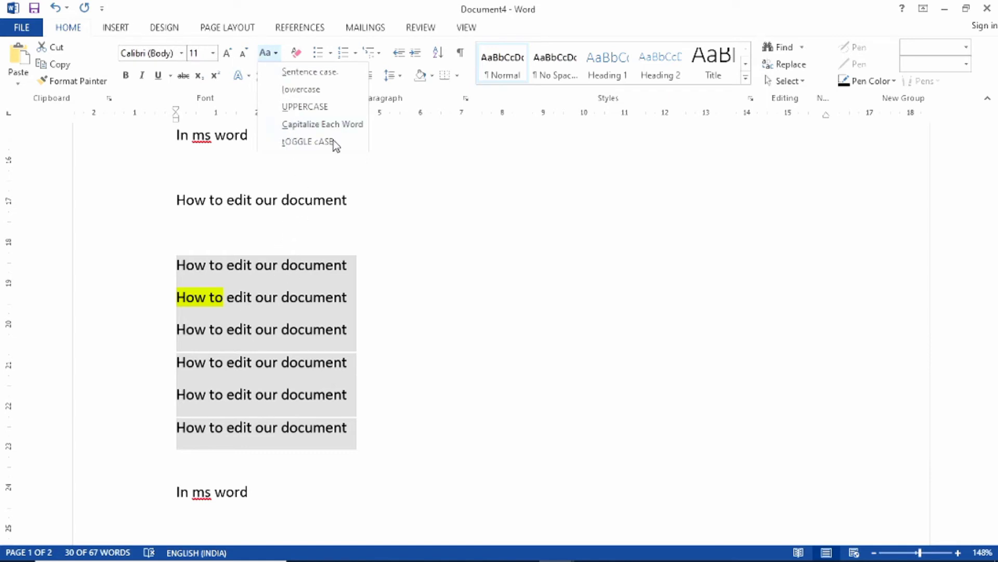
{"action": "key", "text": "Escape"}
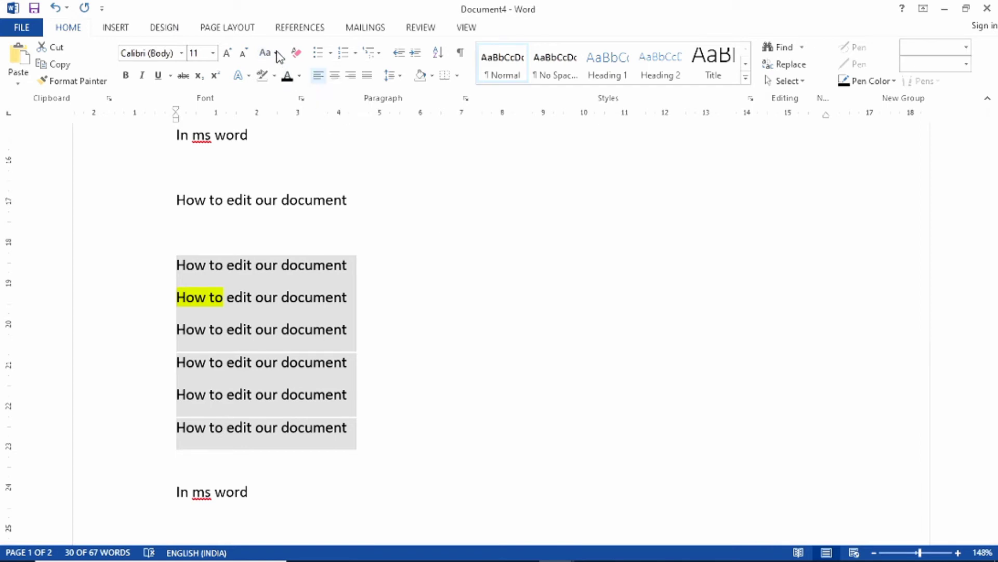
{"action": "left_click", "coordinate": [277, 54]}
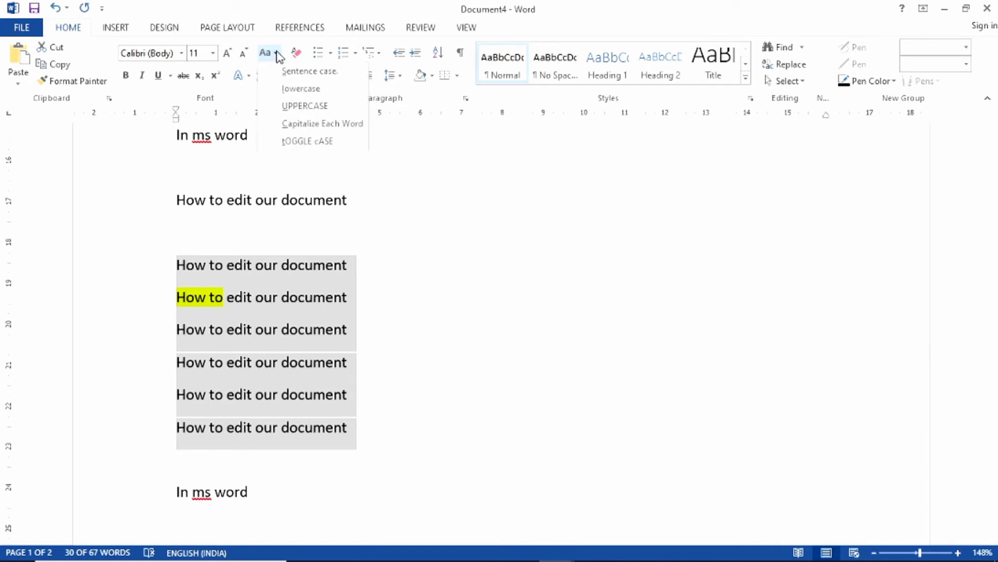
{"action": "left_click", "coordinate": [292, 107]}
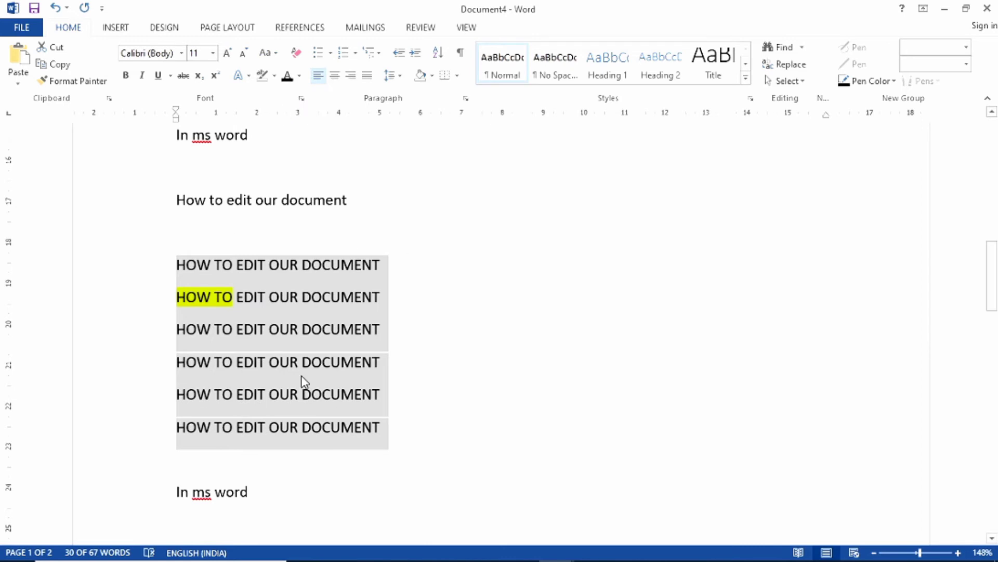
Step: Try lowercase, Capitalize Each Word and Sentence case, then Shift+F3 back to uppercase
{"action": "left_click", "coordinate": [275, 54]}
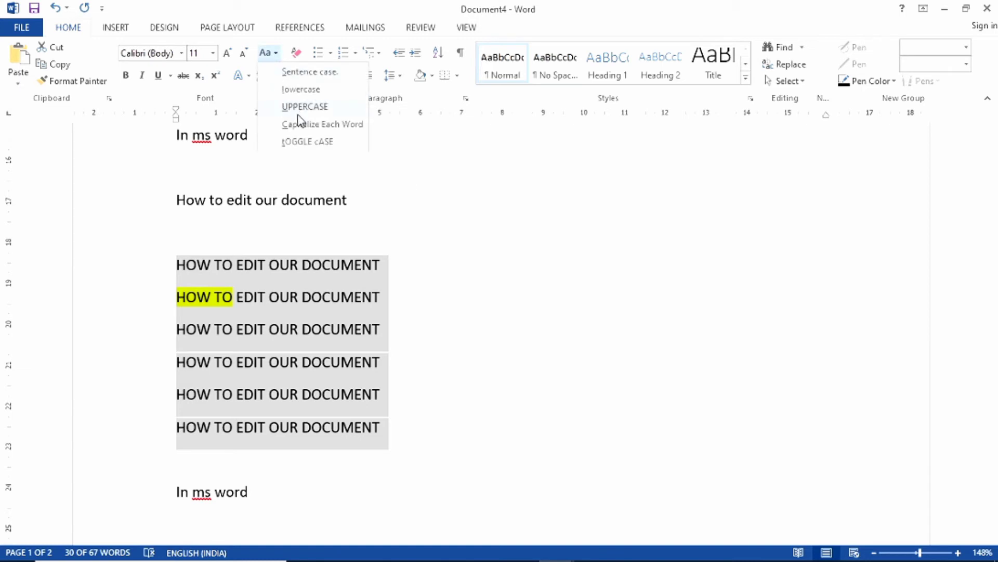
{"action": "left_click", "coordinate": [301, 89]}
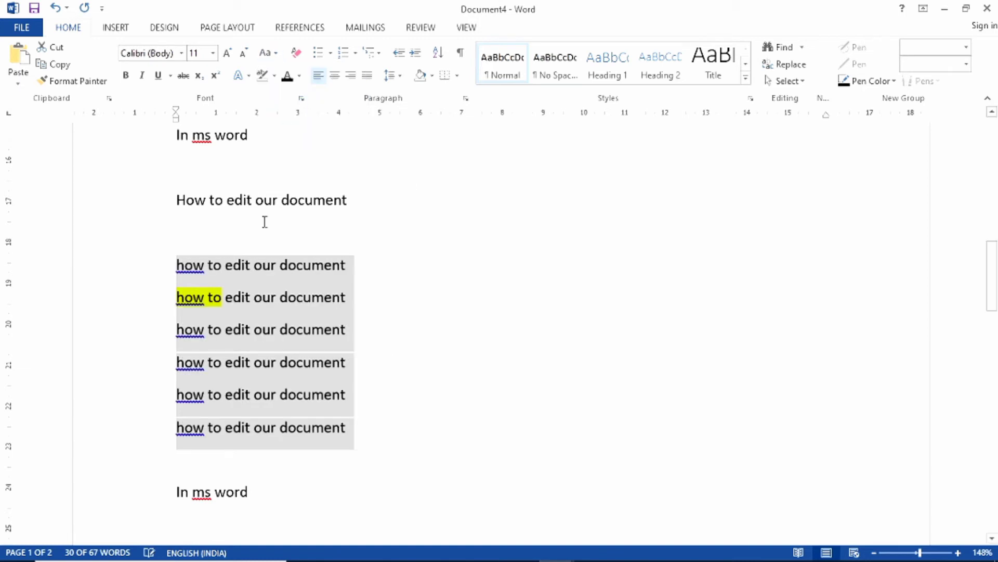
{"action": "left_click", "coordinate": [268, 53]}
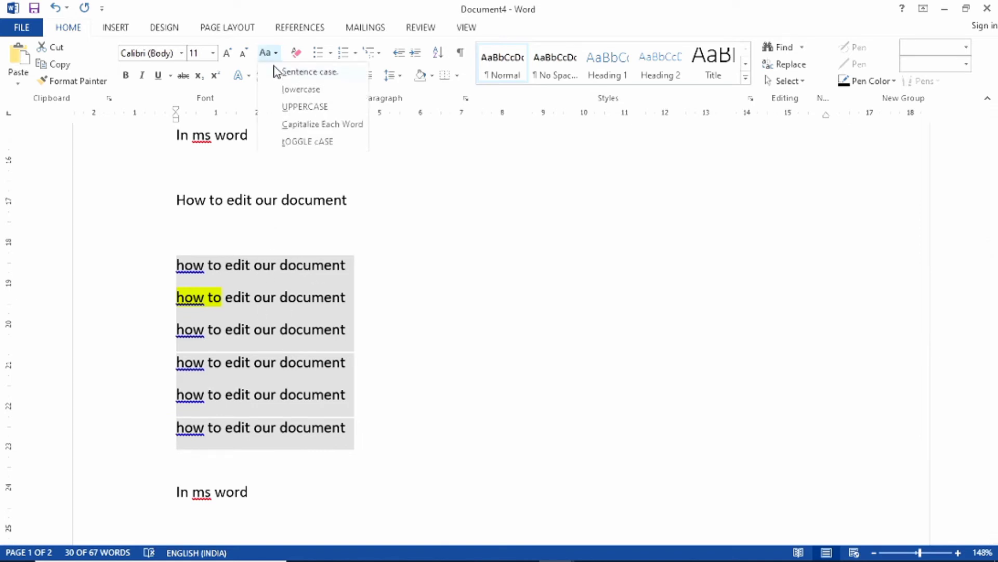
{"action": "left_click", "coordinate": [293, 125]}
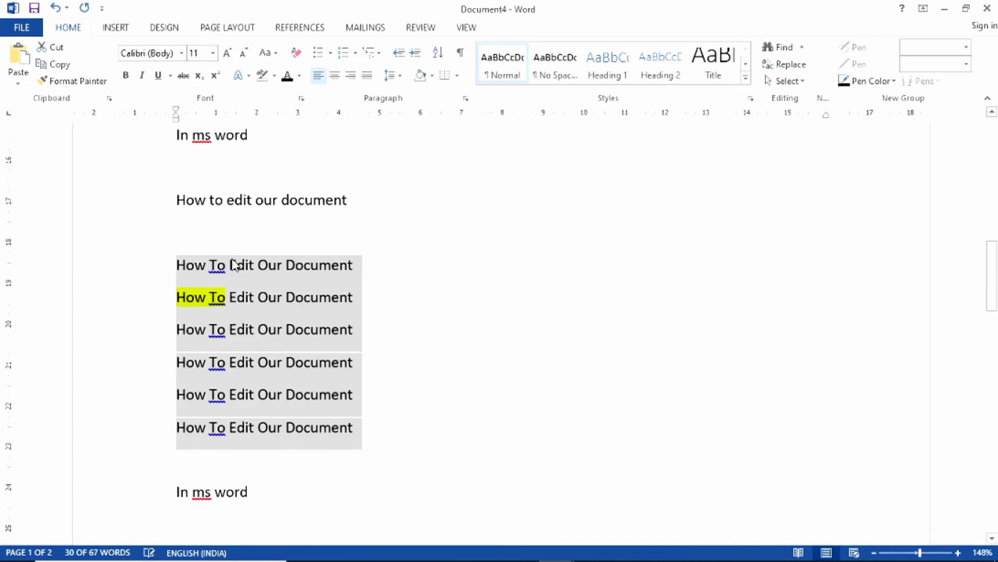
{"action": "left_click", "coordinate": [268, 54]}
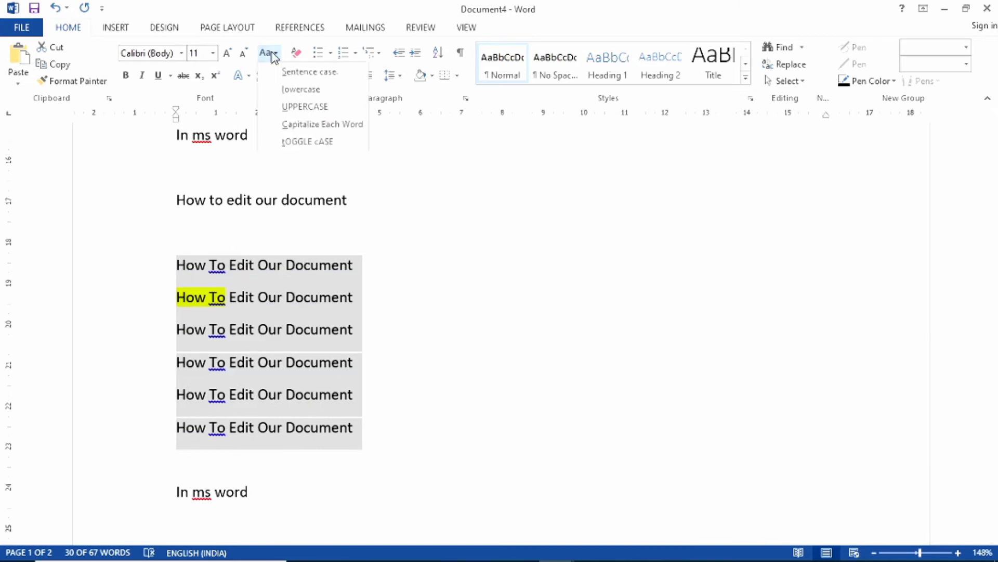
{"action": "left_click", "coordinate": [294, 73]}
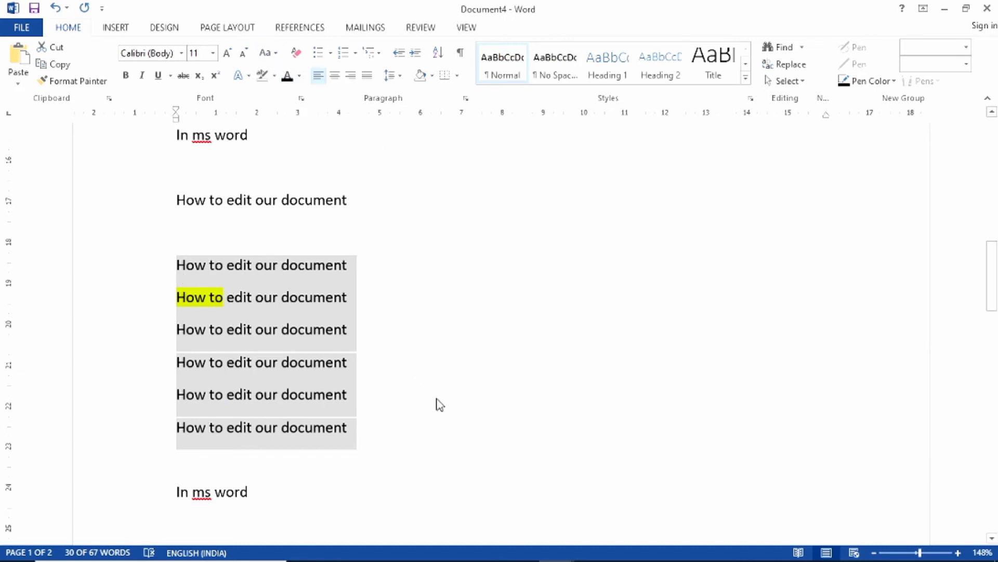
{"action": "key", "text": "shift+F3"}
{"action": "key", "text": "shift+F3"}
{"action": "key", "text": "shift+F3"}
{"action": "key", "text": "shift+F3"}
{"action": "key", "text": "shift+F3"}
{"action": "key", "text": "shift+F3"}
{"action": "key", "text": "shift+F3"}
{"action": "key", "text": "shift+F3"}
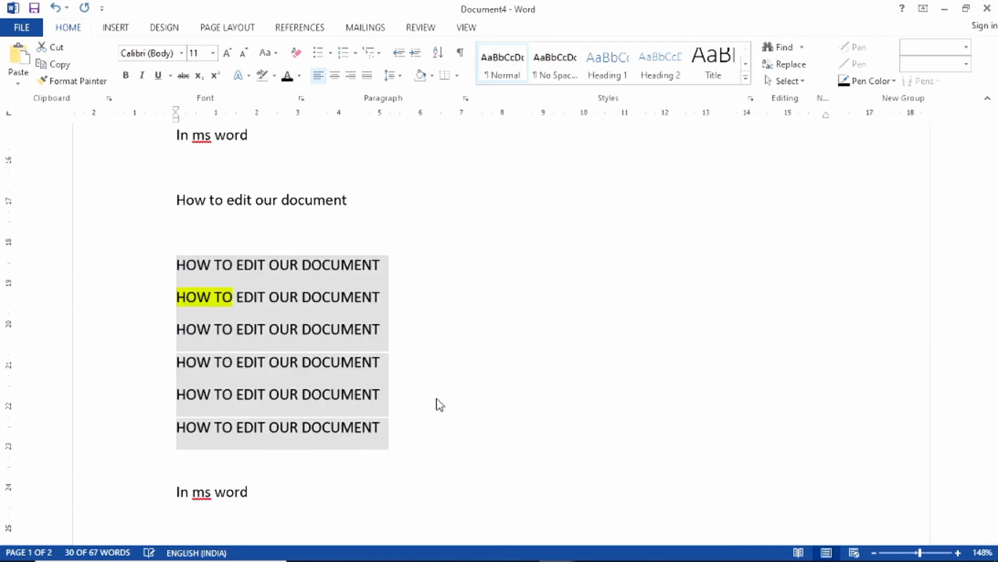
{"action": "key", "text": "shift+F3"}
{"action": "key", "text": "shift+F3"}
{"action": "key", "text": "shift+F3"}
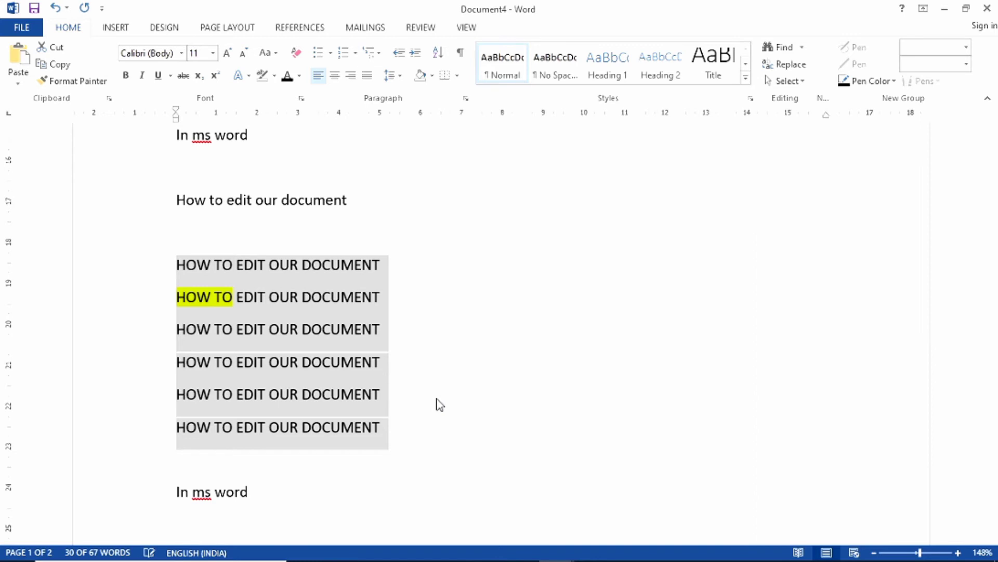
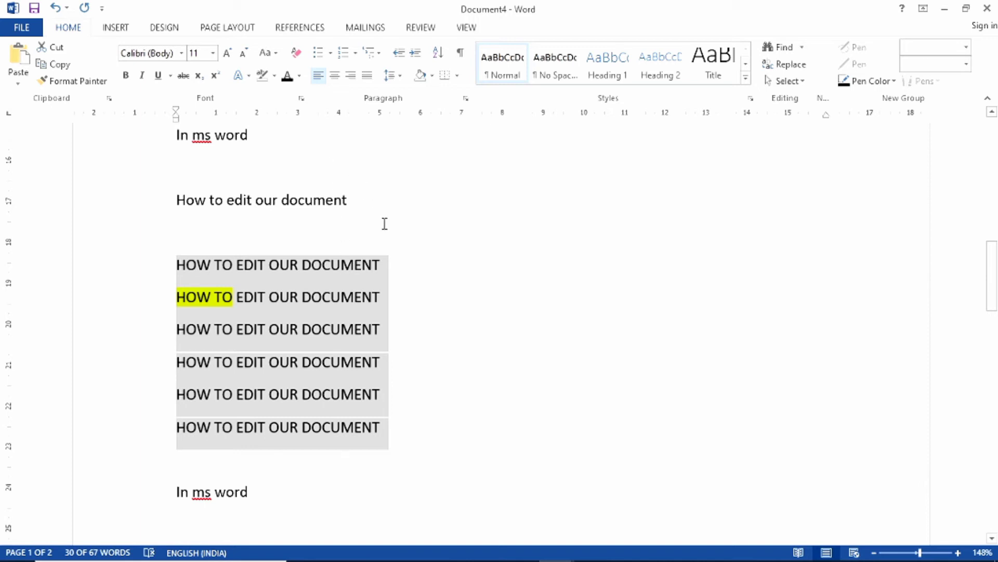
Step: Place the cursor on the empty line in Document4, then create a new blank document, Document5
{"action": "scroll", "coordinate": [385, 239], "scroll_direction": "down", "scroll_amount": 1}
{"action": "scroll", "coordinate": [379, 314], "scroll_direction": "up", "scroll_amount": 3}
{"action": "scroll", "coordinate": [379, 310], "scroll_direction": "up", "scroll_amount": 2}
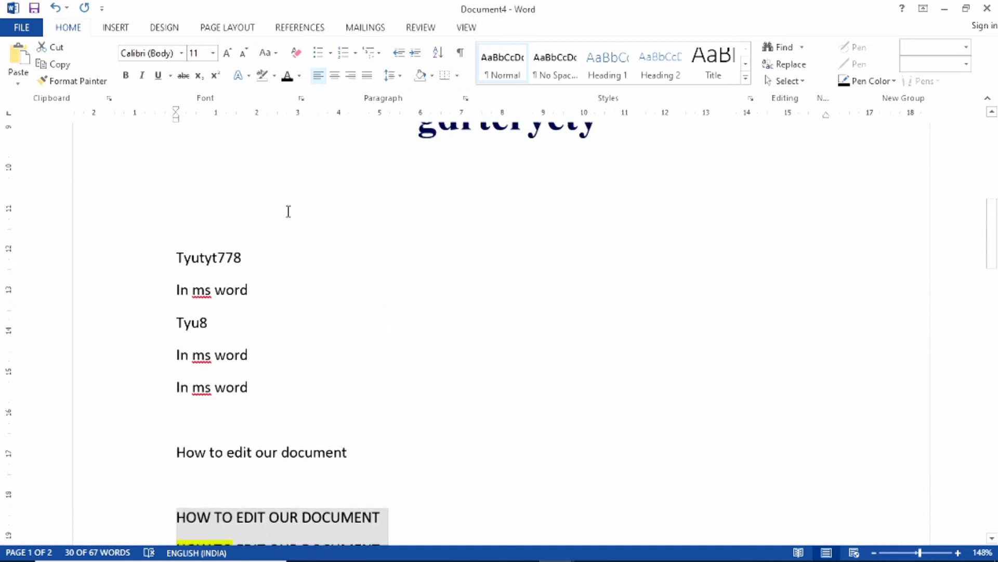
{"action": "left_click", "coordinate": [248, 229]}
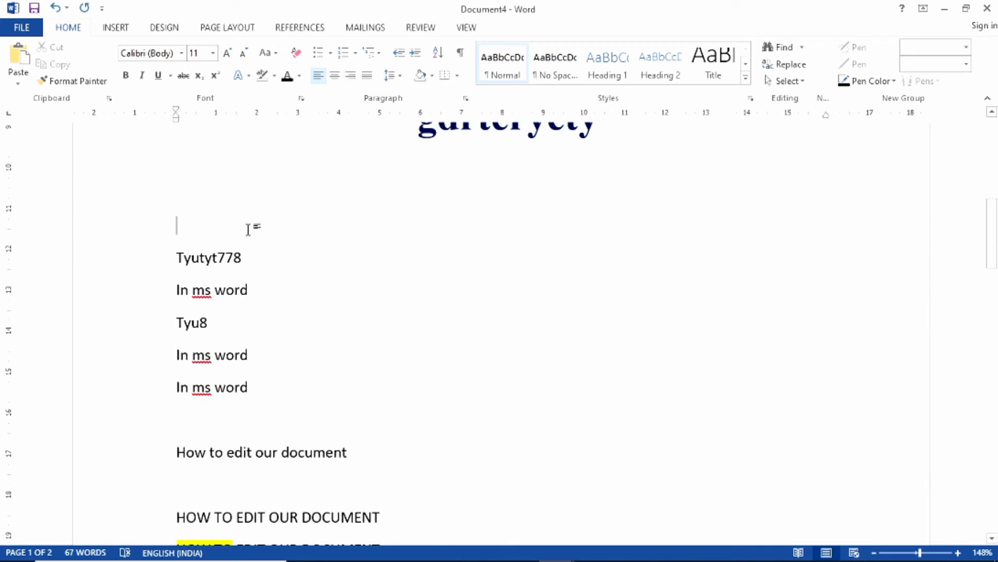
{"action": "key", "text": "ctrl+n"}
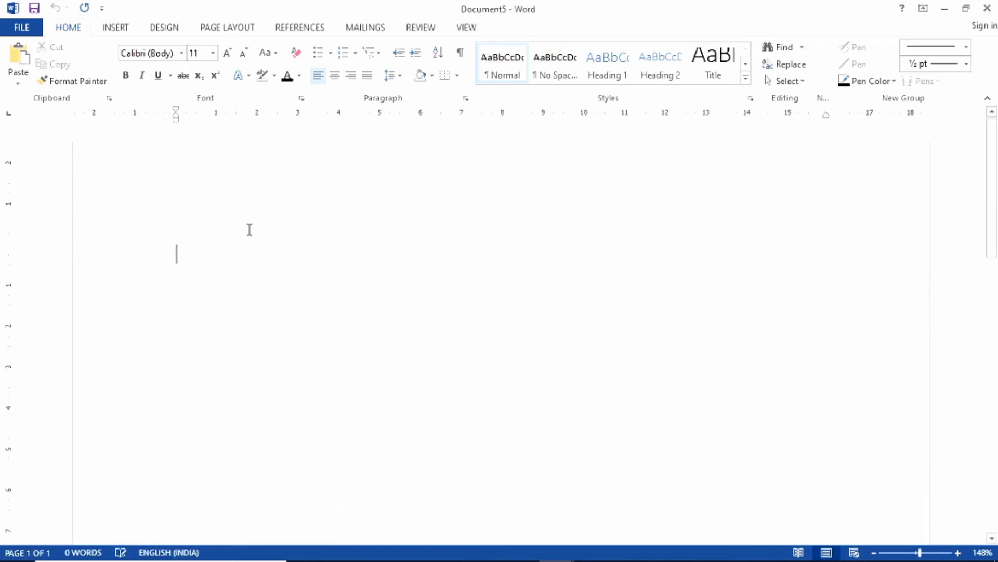
Step: Type the lines 'Copy:', 'Ctrl + C' and 'To Copy the Obj', correcting typos along the way
{"action": "type", "text": "cop"}
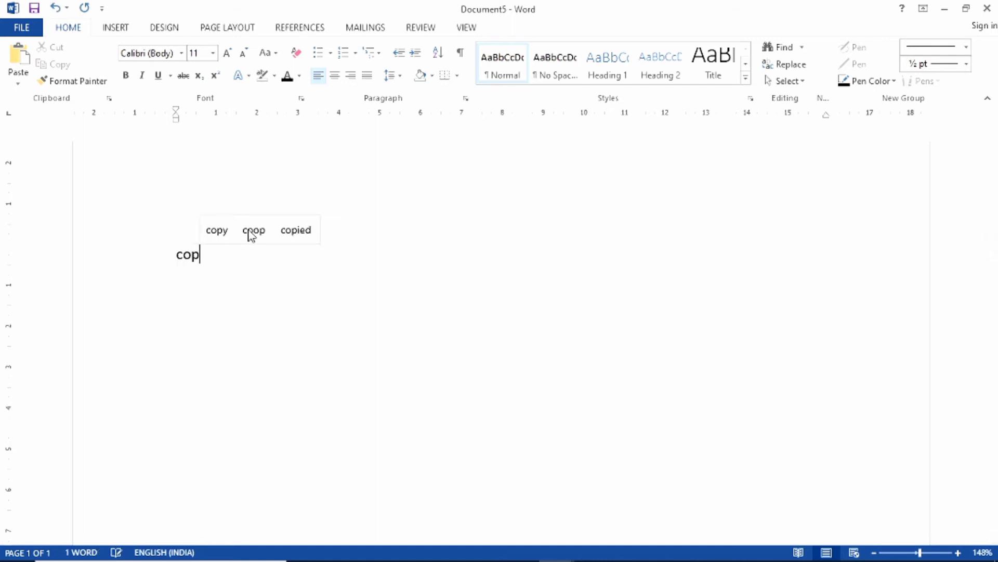
{"action": "type", "text": "y:"}
{"action": "key", "text": "Return"}
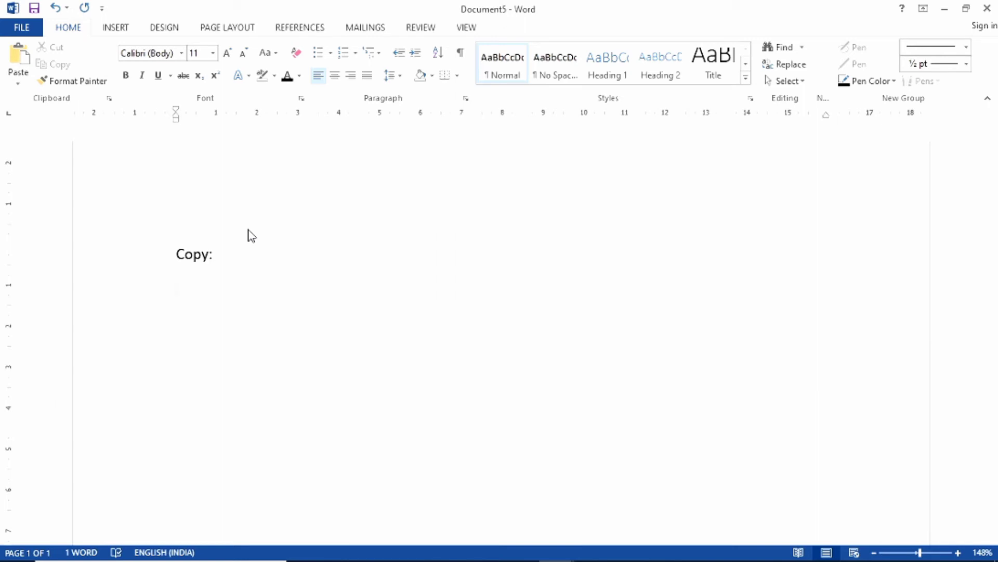
{"action": "type", "text": "ctl"}
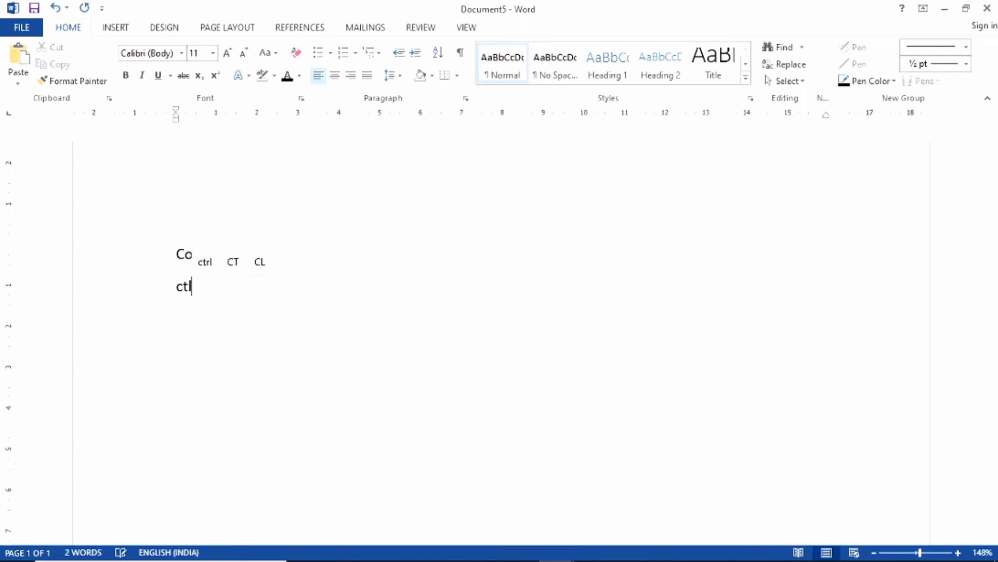
{"action": "key", "text": "BackSpace"}
{"action": "type", "text": "rl "}
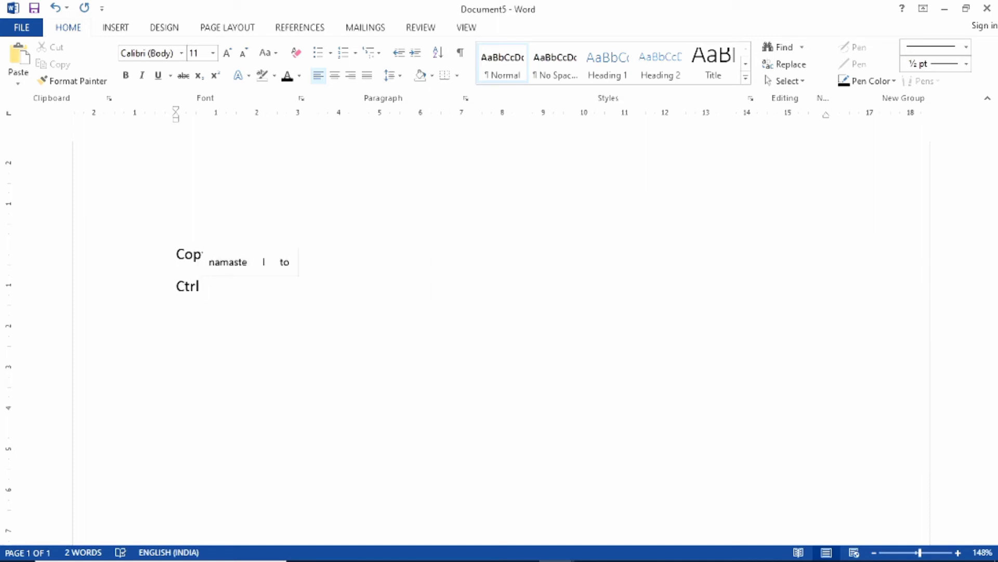
{"action": "type", "text": "+ "}
{"action": "type", "text": "C"}
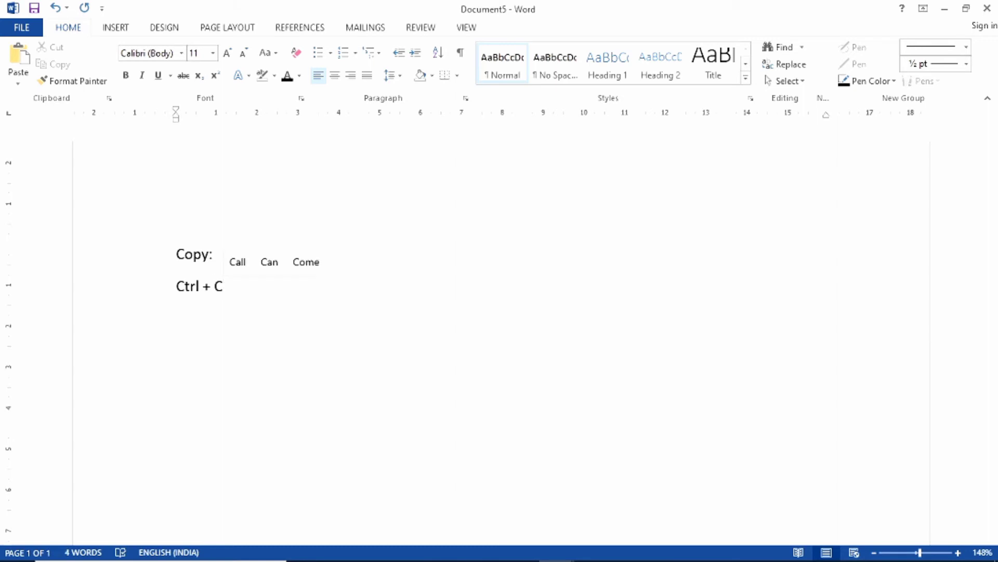
{"action": "key", "text": "Return"}
{"action": "type", "text": "to "}
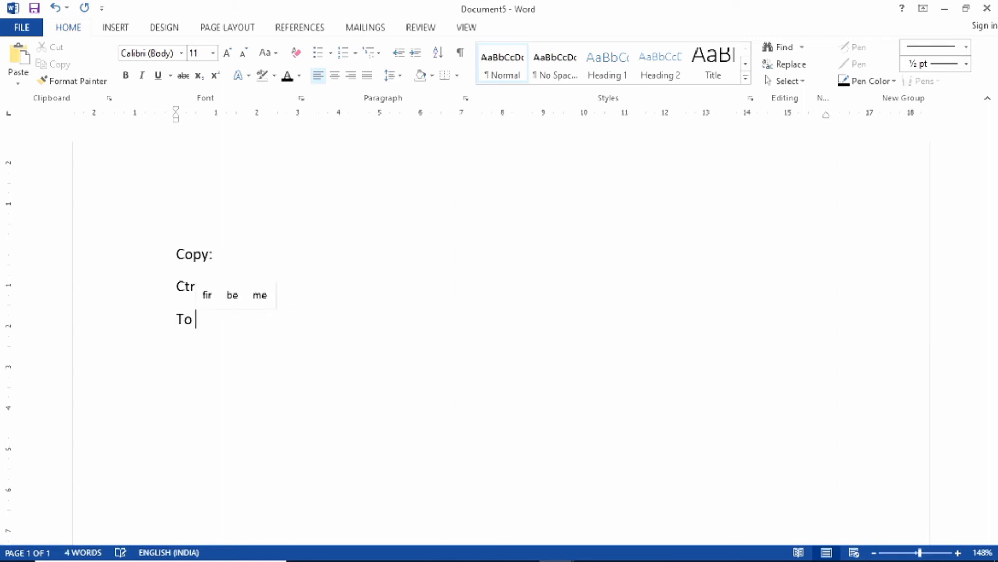
{"action": "type", "text": "Crea"}
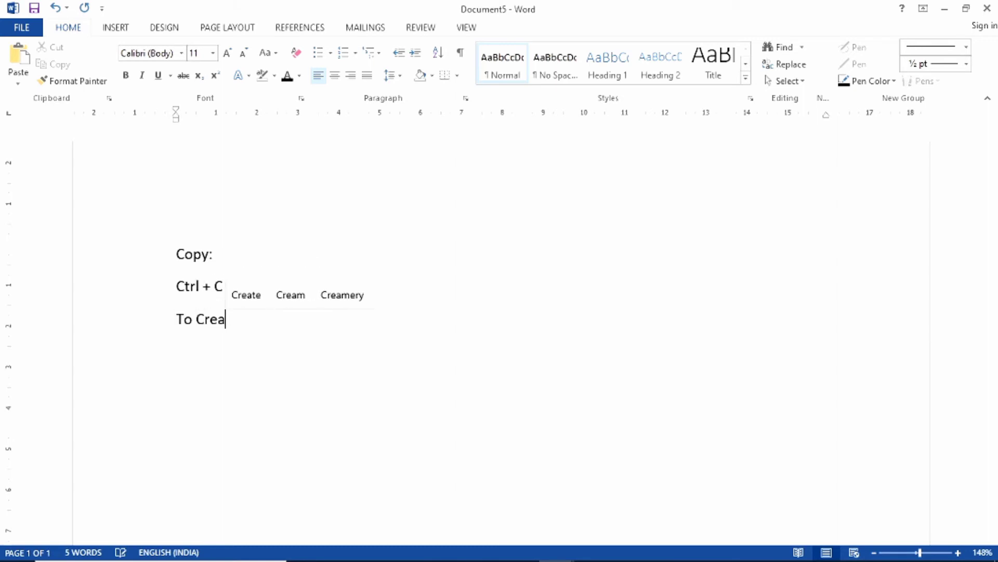
{"action": "key", "text": "BackSpace"}
{"action": "key", "text": "BackSpace"}
{"action": "key", "text": "BackSpace"}
{"action": "key", "text": "BackSpace"}
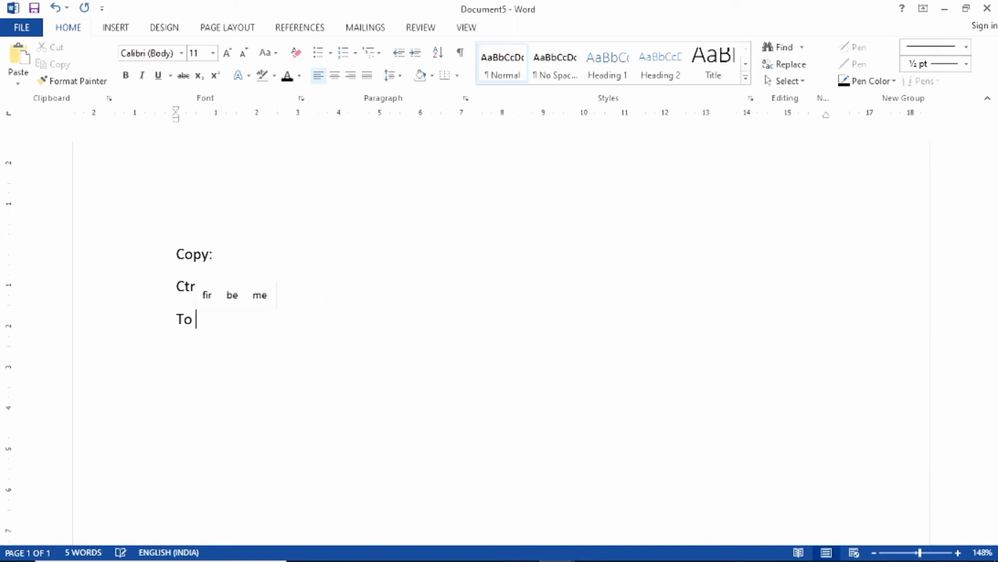
{"action": "type", "text": "Cop"}
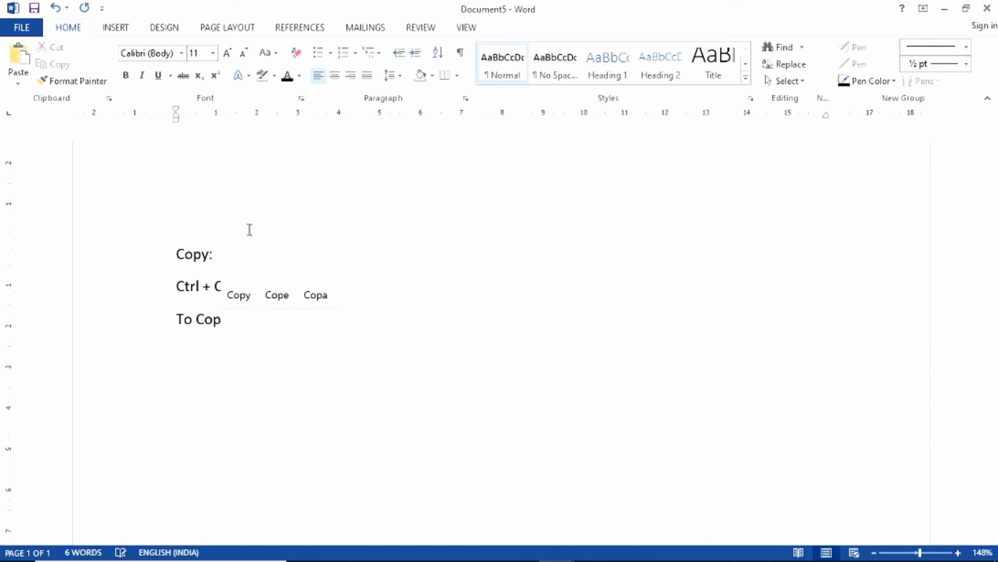
{"action": "type", "text": "y"}
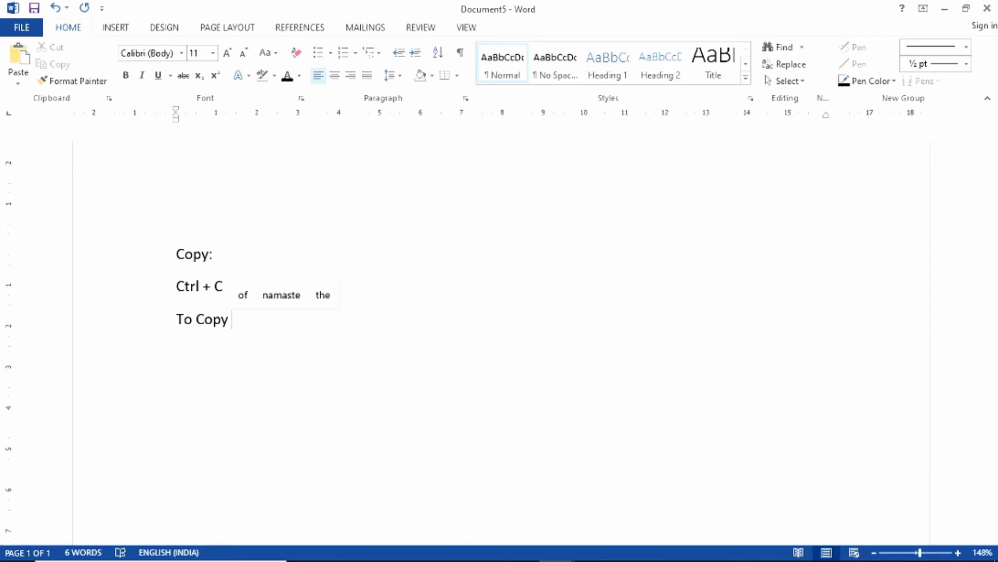
{"action": "type", "text": "the "}
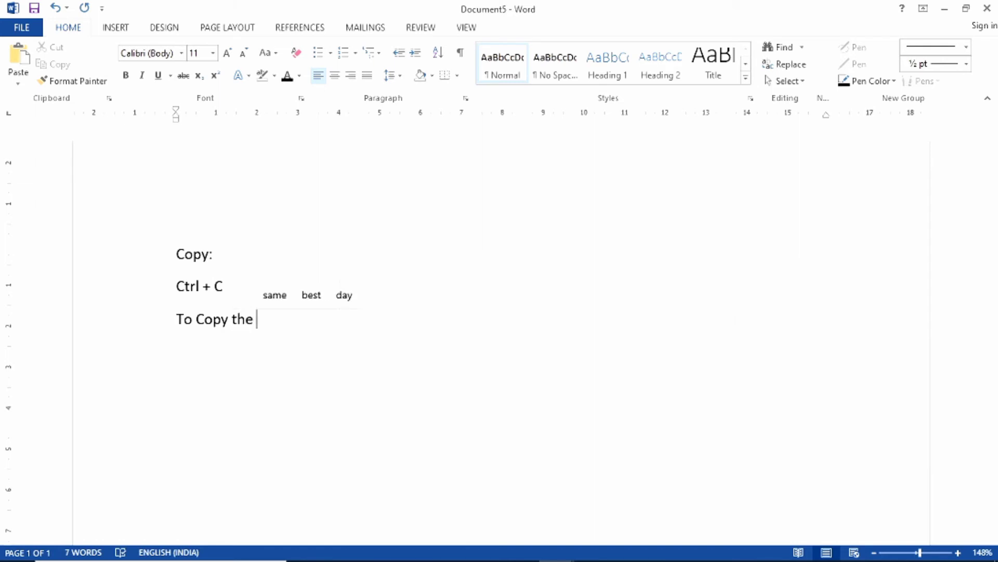
{"action": "type", "text": "Obj"}
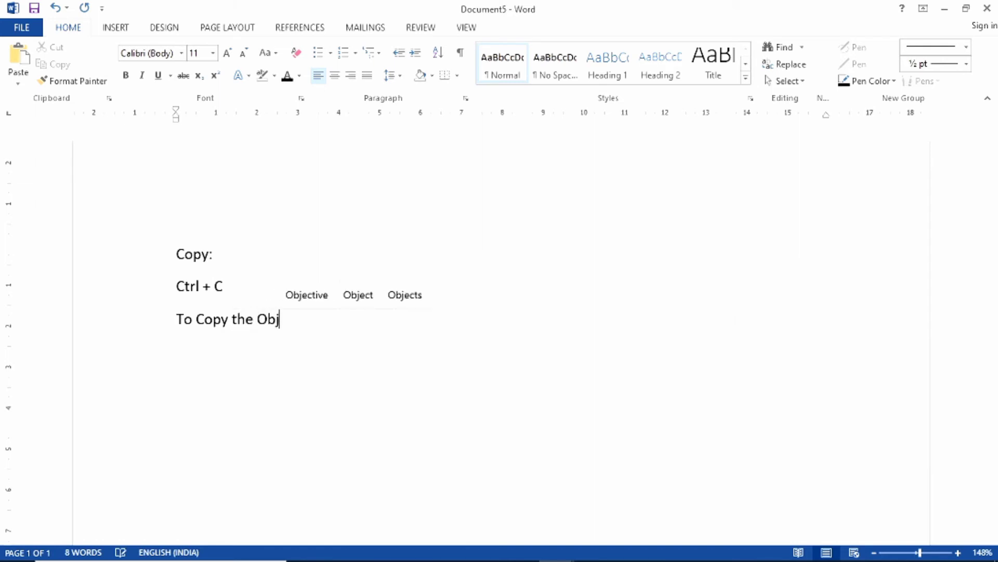
{"action": "key", "text": "Return"}
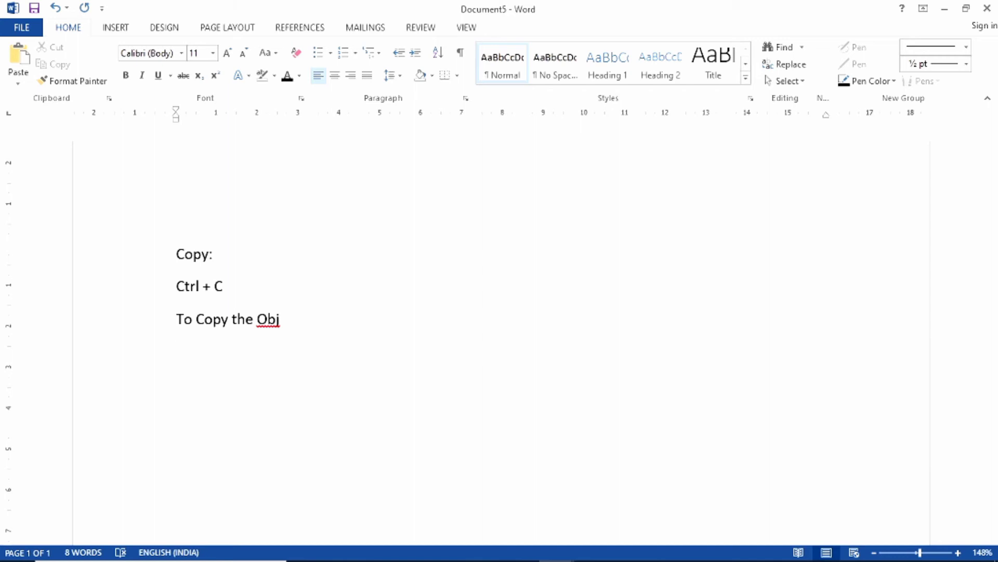
Step: Format the 'Ctrl + C' and 'To Copy the Obj' lines as arrow bullets
{"action": "left_click_drag", "start_coordinate": [177, 285], "coordinate": [280, 325]}
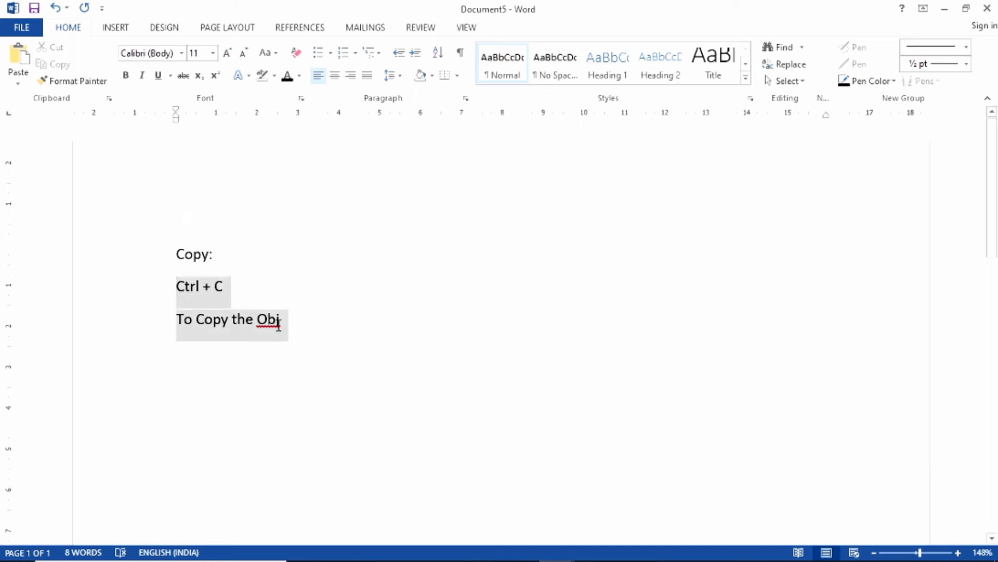
{"action": "left_click", "coordinate": [331, 52]}
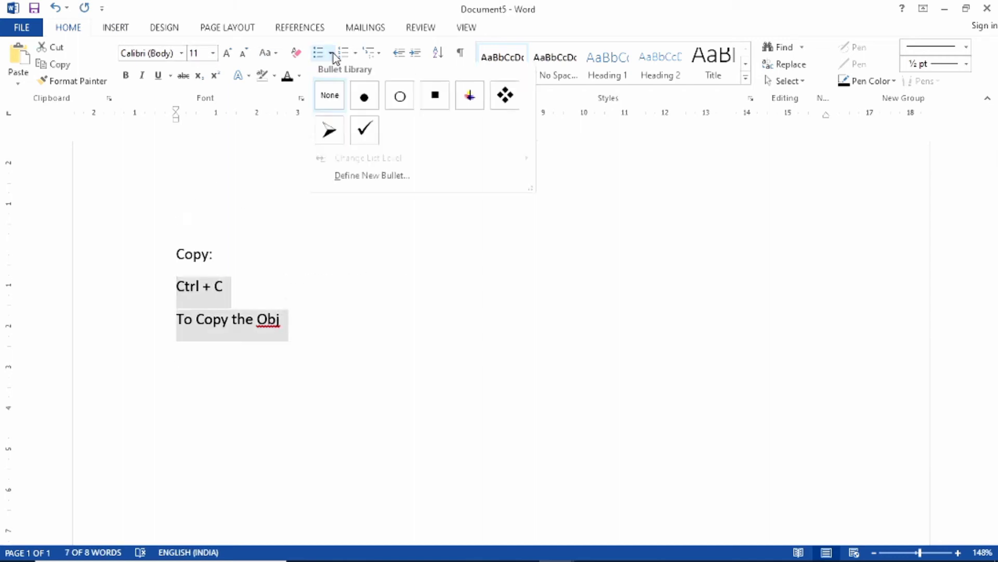
{"action": "left_click", "coordinate": [329, 133]}
{"action": "left_click", "coordinate": [200, 358]}
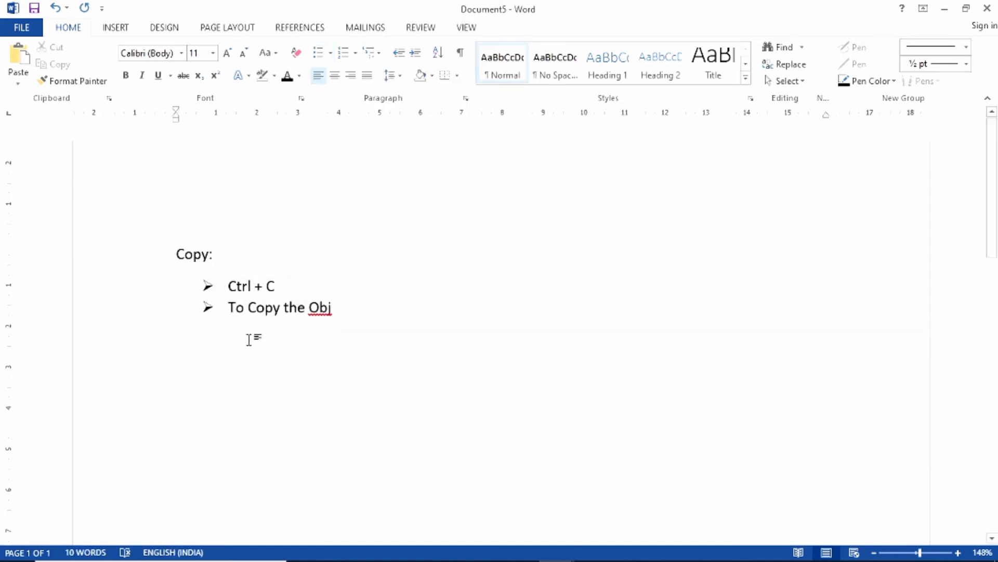
Step: Add a 'Cut:' heading, paste a copy of the Copy bullets under it, and change the shortcut to 'Ctrl + X'
{"action": "type", "text": "cut"}
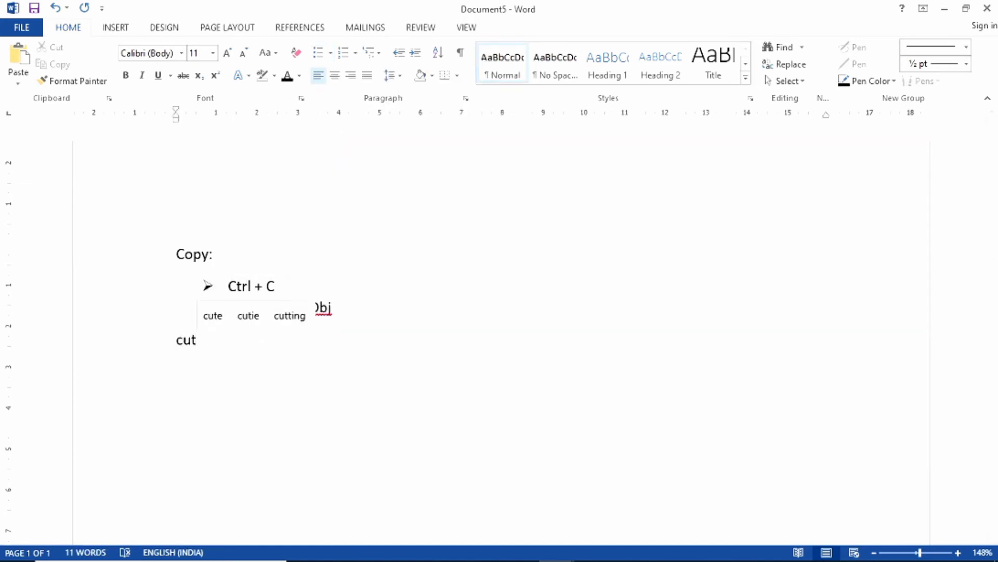
{"action": "type", "text": "Cut:"}
{"action": "key", "text": "Return"}
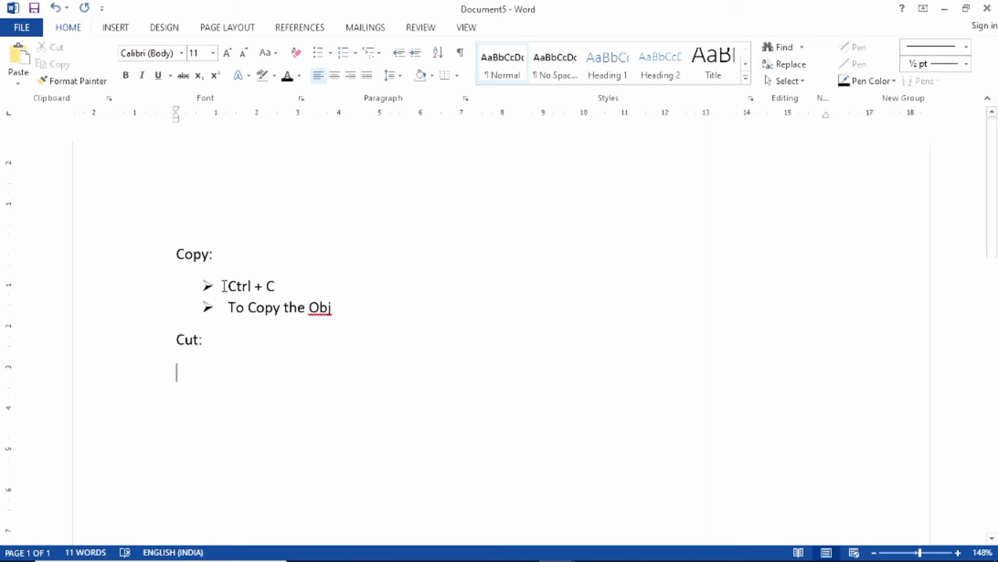
{"action": "mouse_move", "coordinate": [228, 285]}
{"action": "left_mouse_down"}
{"action": "mouse_move", "coordinate": [288, 316]}
{"action": "mouse_move", "coordinate": [333, 315]}
{"action": "left_mouse_up"}
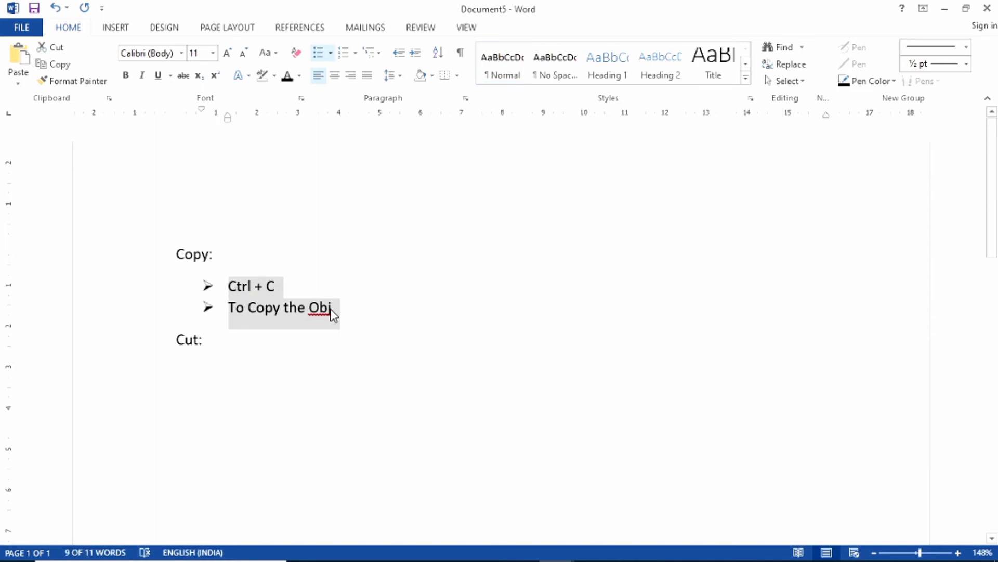
{"action": "key", "text": "ctrl+c"}
{"action": "left_click", "coordinate": [209, 378]}
{"action": "key", "text": "ctrl+v"}
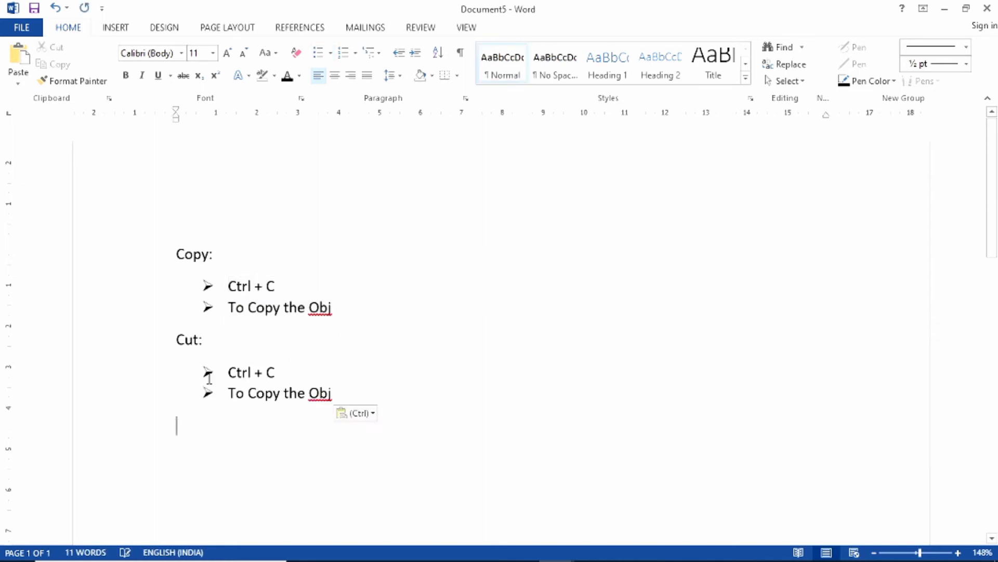
{"action": "left_click", "coordinate": [275, 372]}
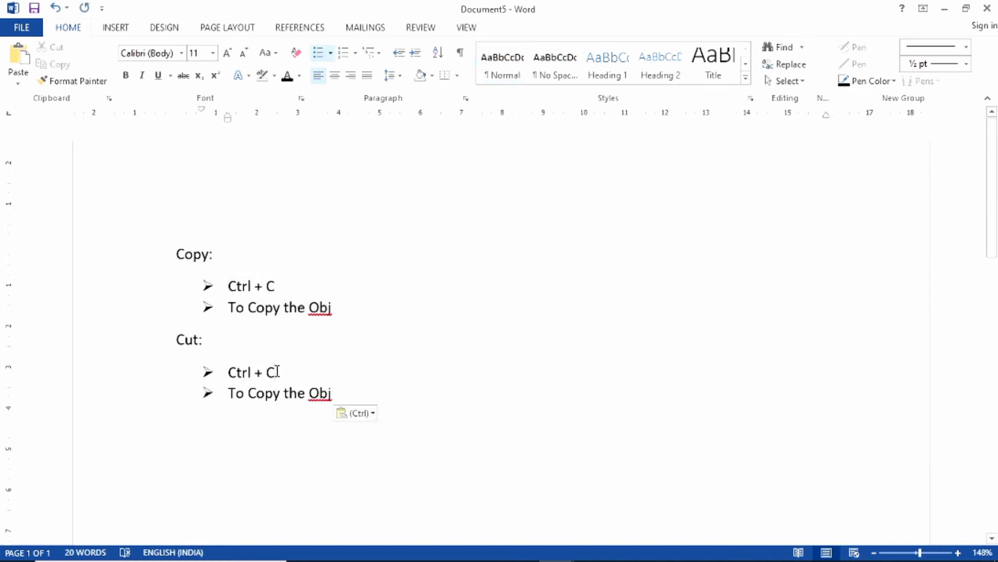
{"action": "key", "text": "BackSpace"}
{"action": "type", "text": "X"}
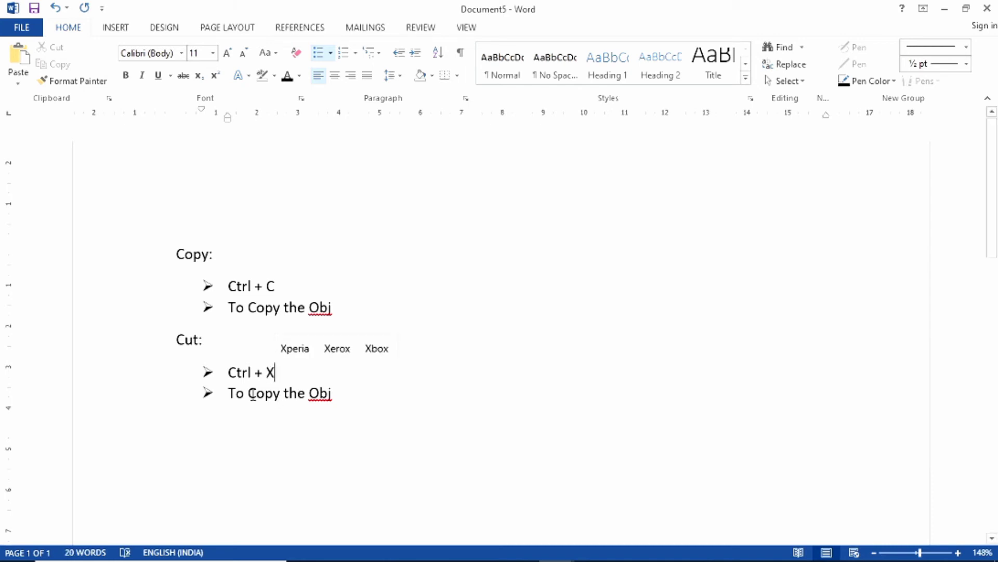
Step: Reword the bullets to 'To Cut the Select Object' and 'To Copy the Select Object'
{"action": "left_click_drag", "start_coordinate": [248, 394], "coordinate": [282, 394]}
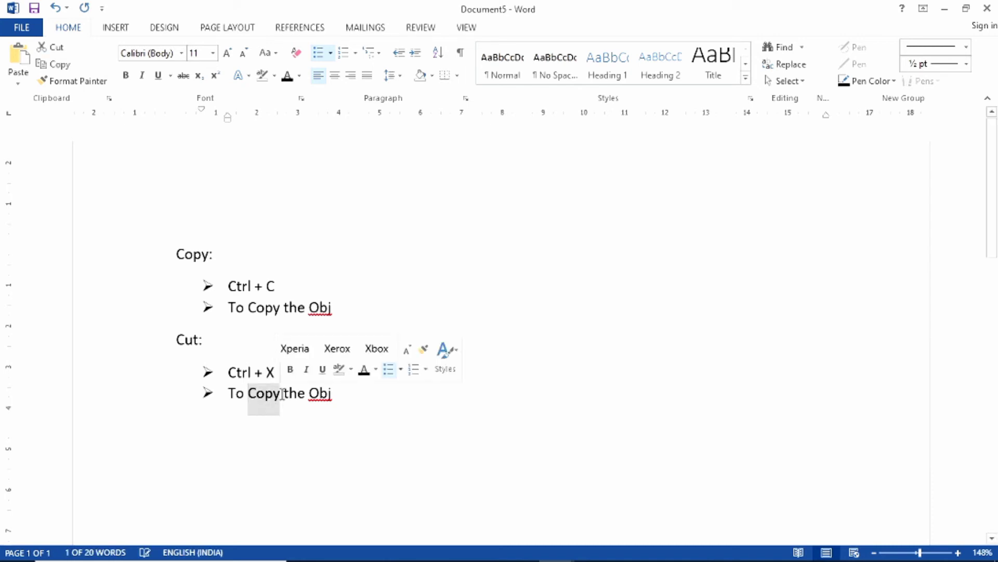
{"action": "key", "text": "ctrl+x"}
{"action": "type", "text": "u"}
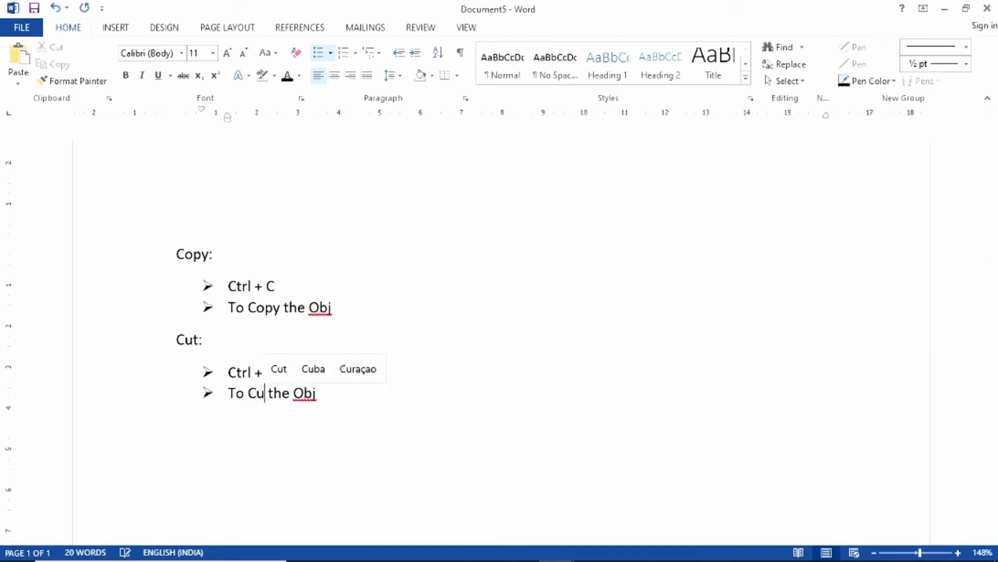
{"action": "type", "text": "t"}
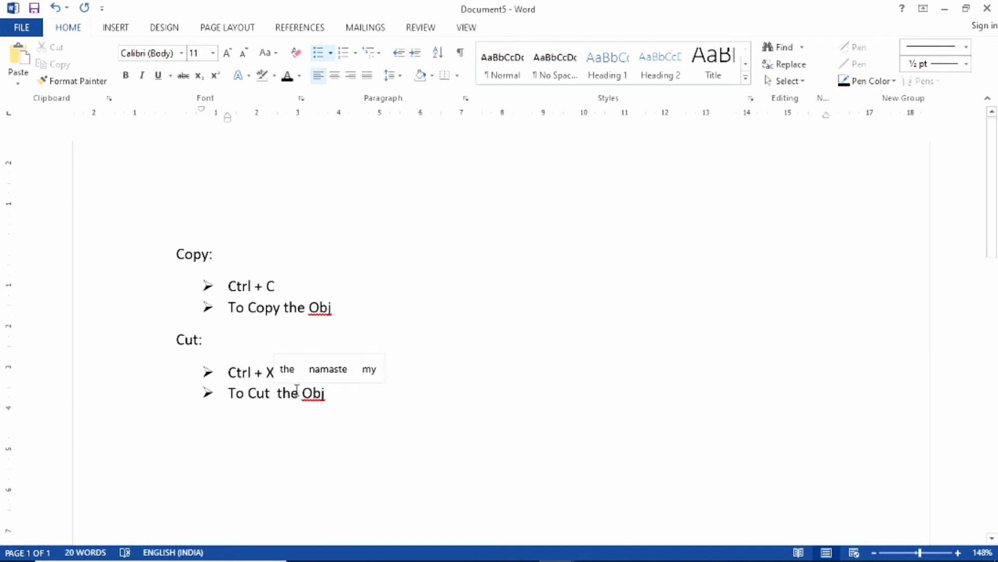
{"action": "left_click", "coordinate": [300, 394]}
{"action": "type", "text": "S"}
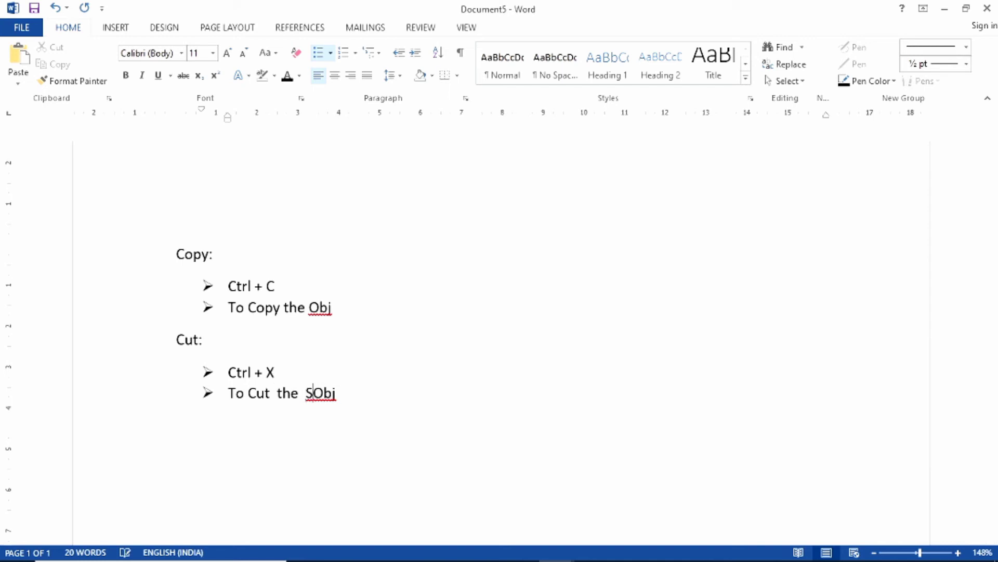
{"action": "type", "text": "elect"}
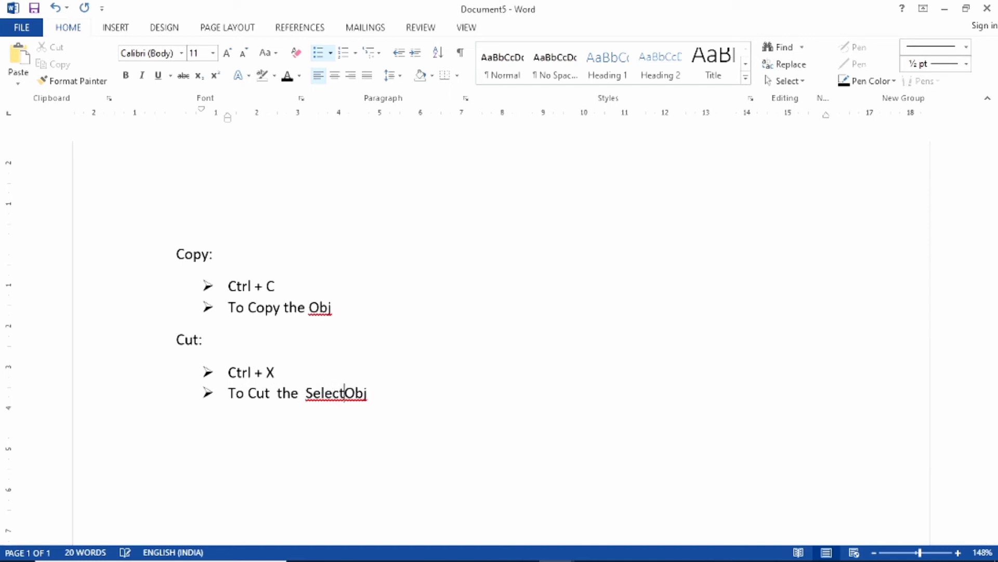
{"action": "left_click", "coordinate": [308, 305]}
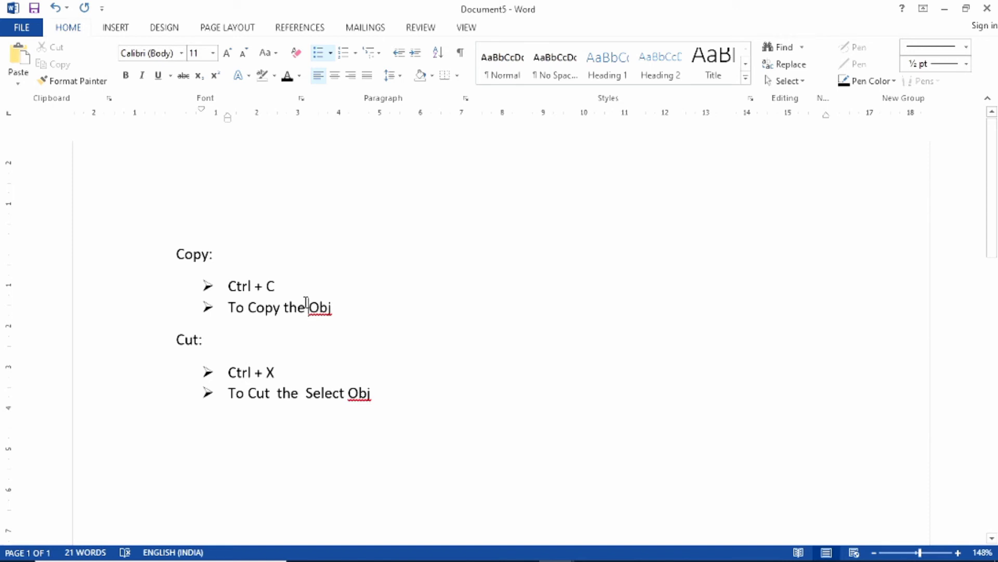
{"action": "type", "text": "Se"}
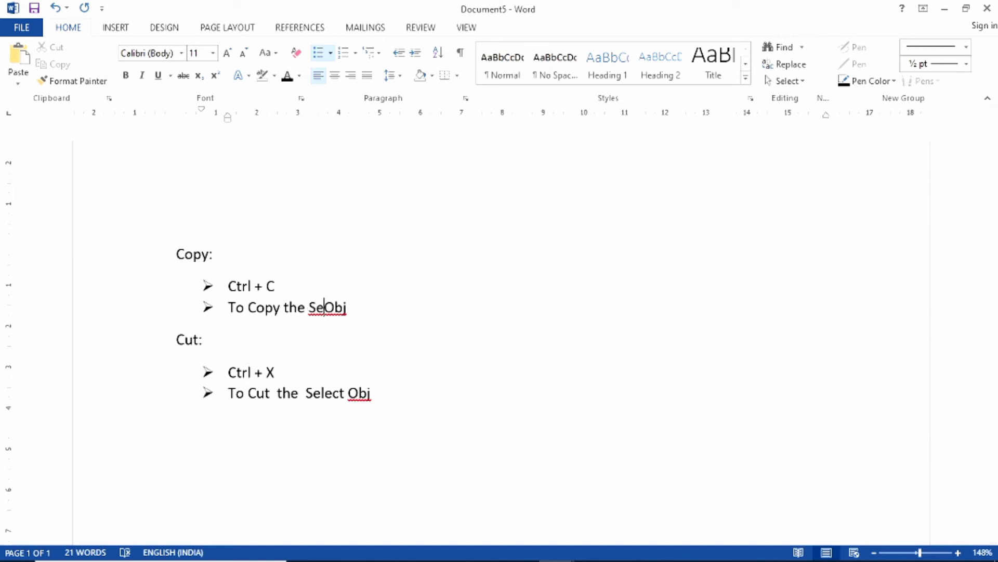
{"action": "type", "text": "lect"}
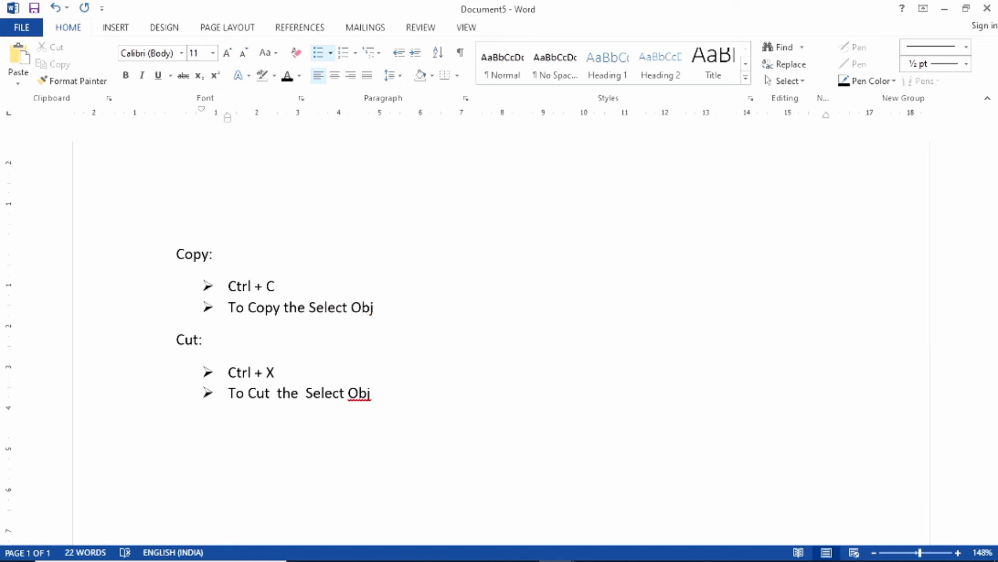
{"action": "left_click", "coordinate": [383, 306]}
{"action": "type", "text": "e"}
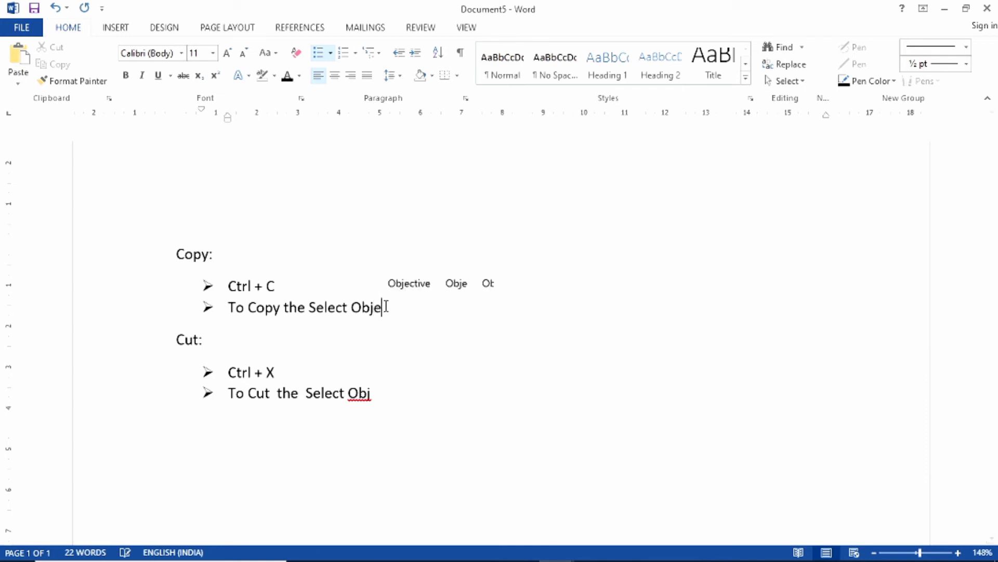
{"action": "type", "text": "ct"}
{"action": "left_click", "coordinate": [376, 394]}
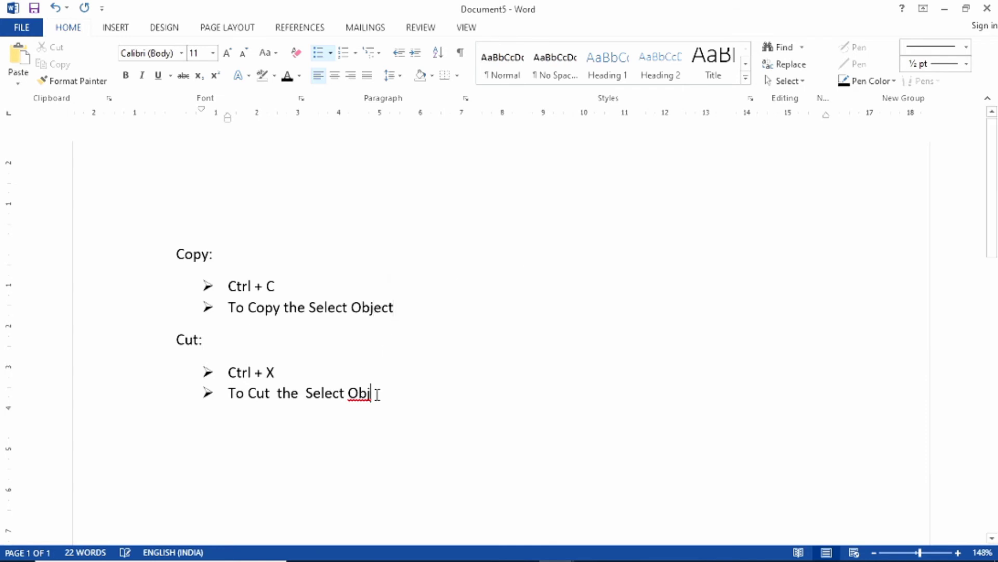
{"action": "type", "text": "ect"}
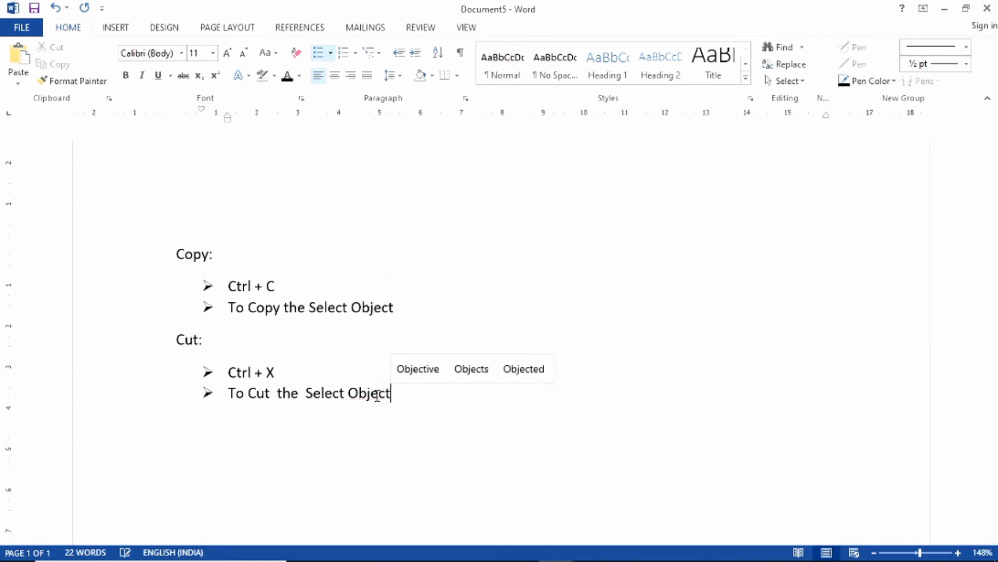
{"action": "key", "text": "Return"}
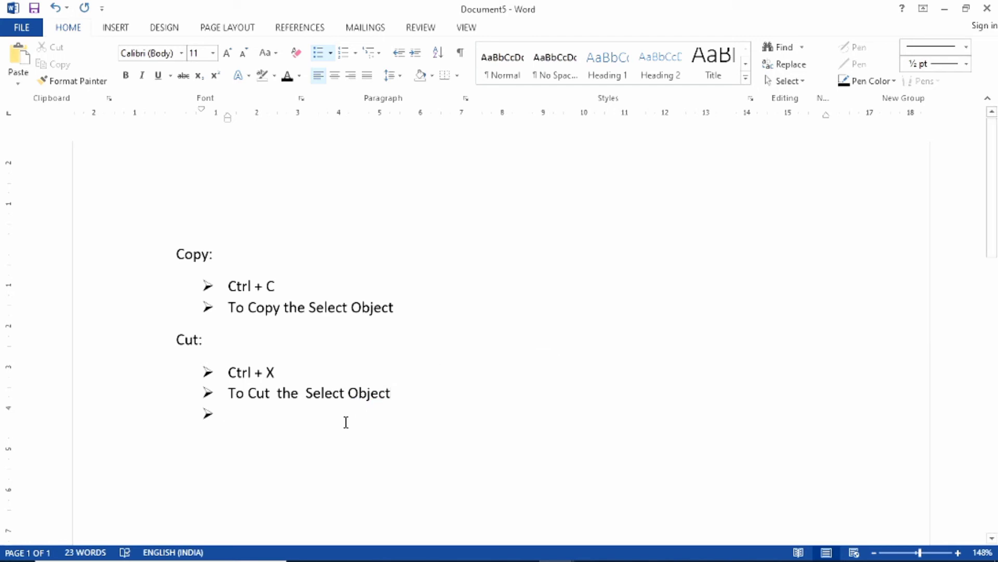
Step: Add an unbulleted 'Paste:' heading with pasted bullets, changing the shortcut to 'Ctrl + V'
{"action": "key", "text": "Return"}
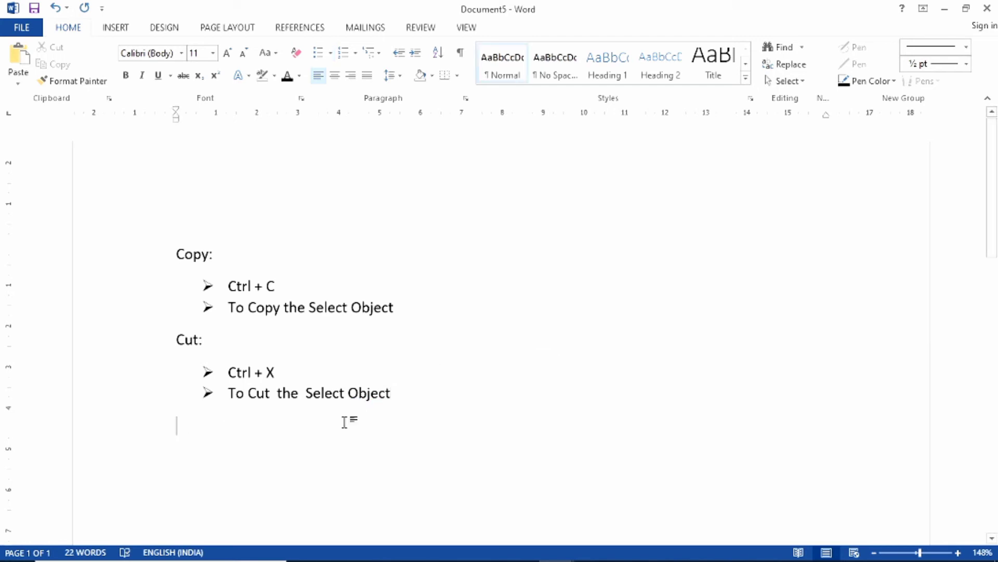
{"action": "type", "text": "past"}
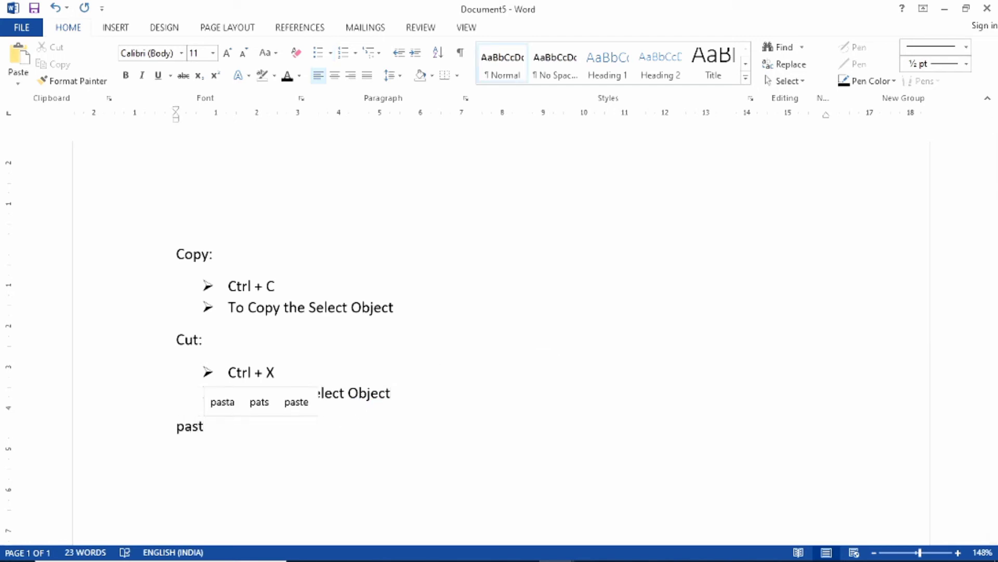
{"action": "type", "text": "e:"}
{"action": "key", "text": "Return"}
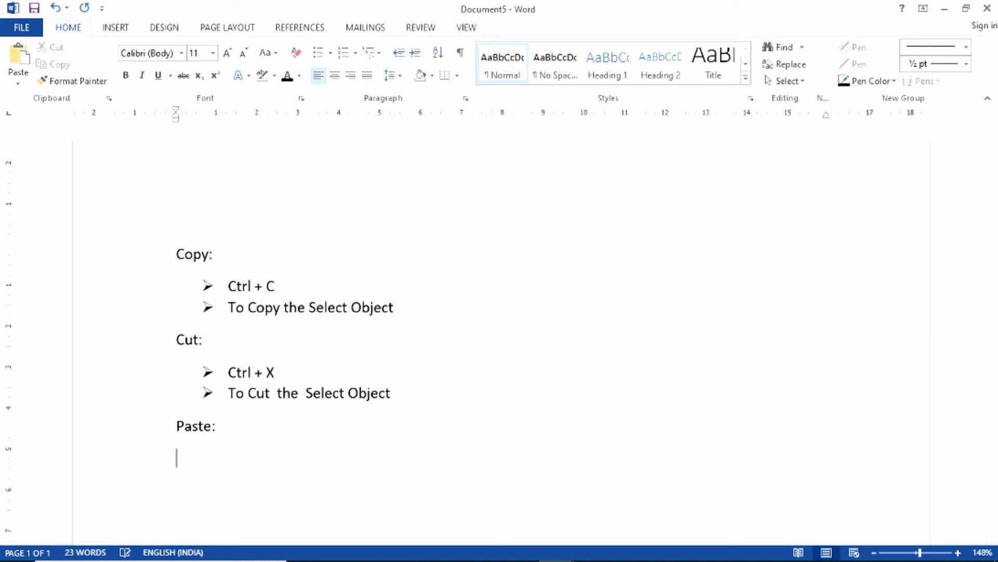
{"action": "key", "text": "ctrl+v"}
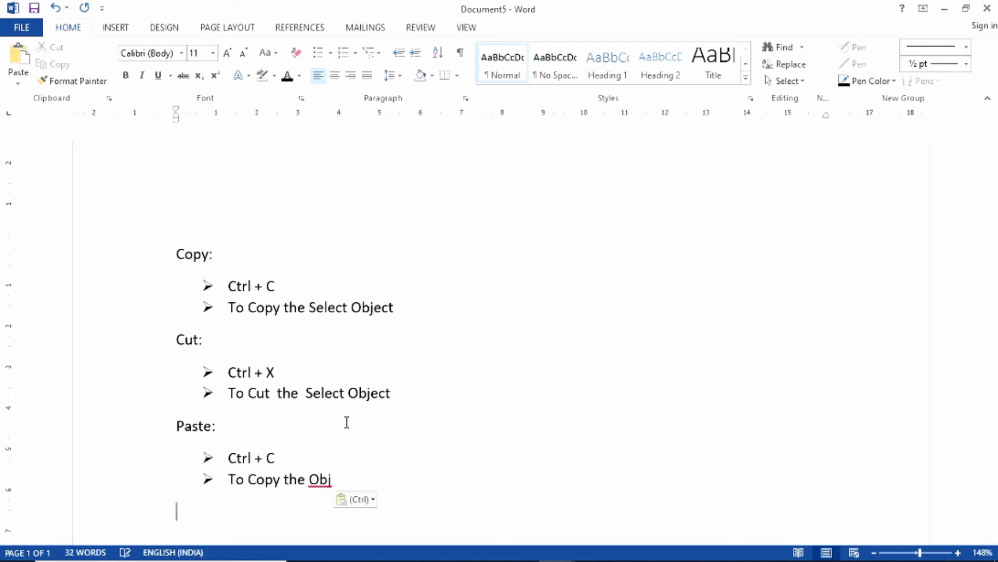
{"action": "left_click", "coordinate": [277, 456]}
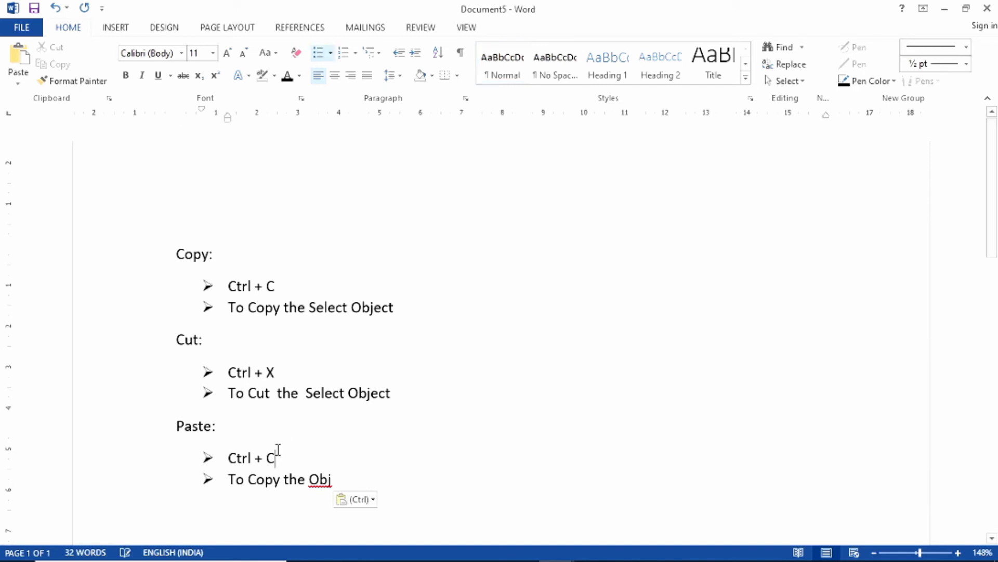
{"action": "key", "text": "BackSpace"}
{"action": "key", "text": "ctrl+v"}
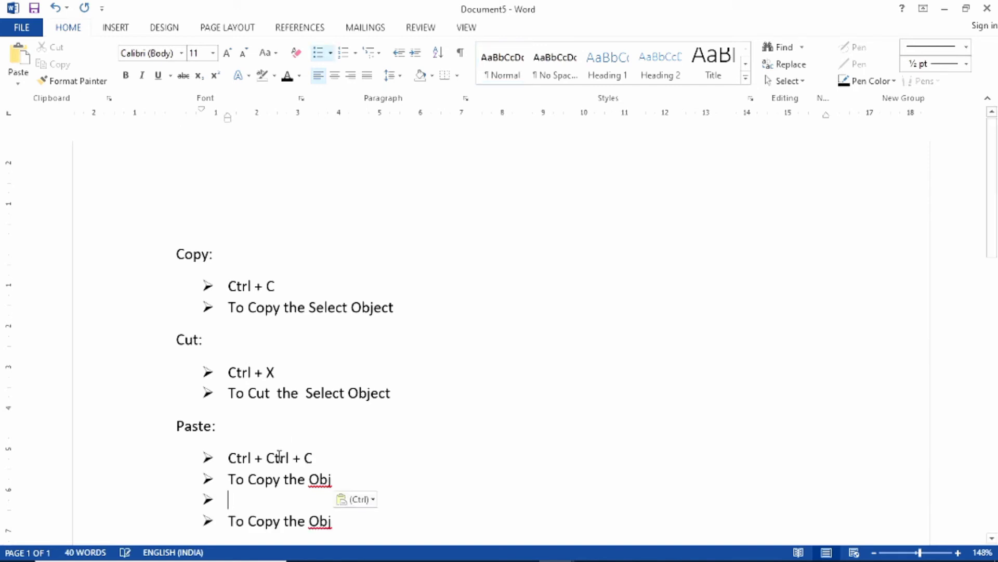
{"action": "key", "text": "ctrl+z"}
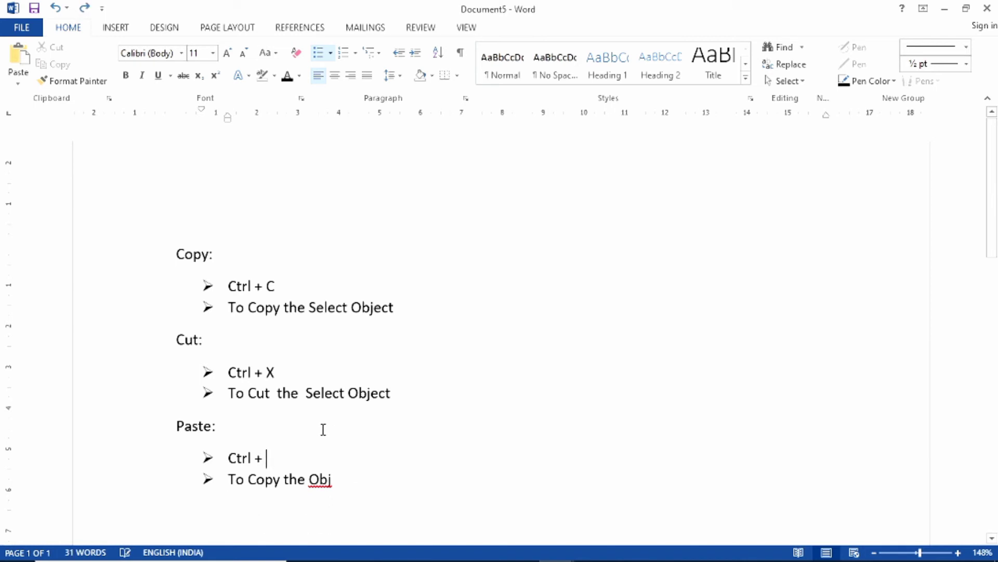
{"action": "type", "text": "V"}
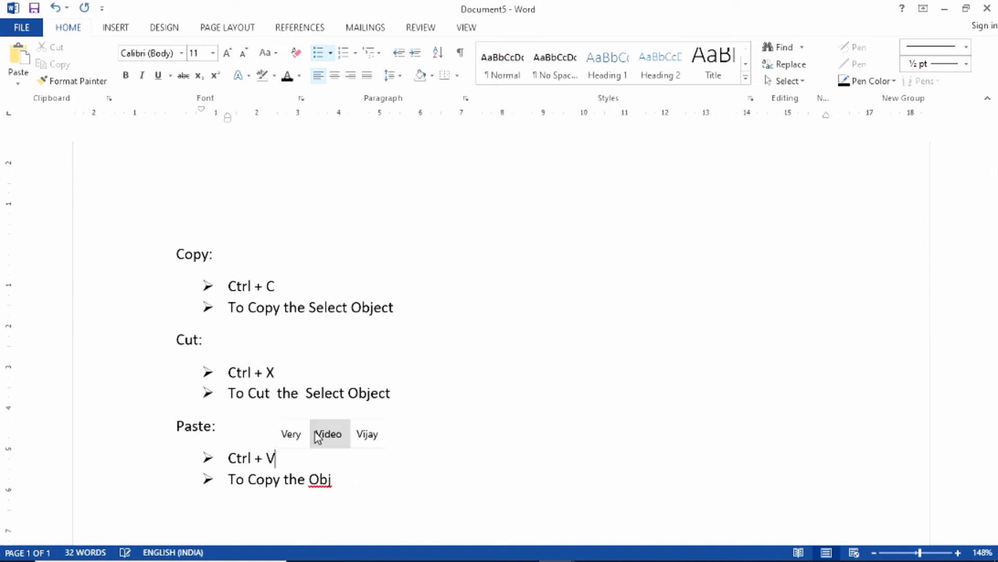
Step: Reword the second Paste bullet to 'To Paste the Cut / Copy Object' and leave the list
{"action": "left_click_drag", "start_coordinate": [281, 479], "coordinate": [249, 491]}
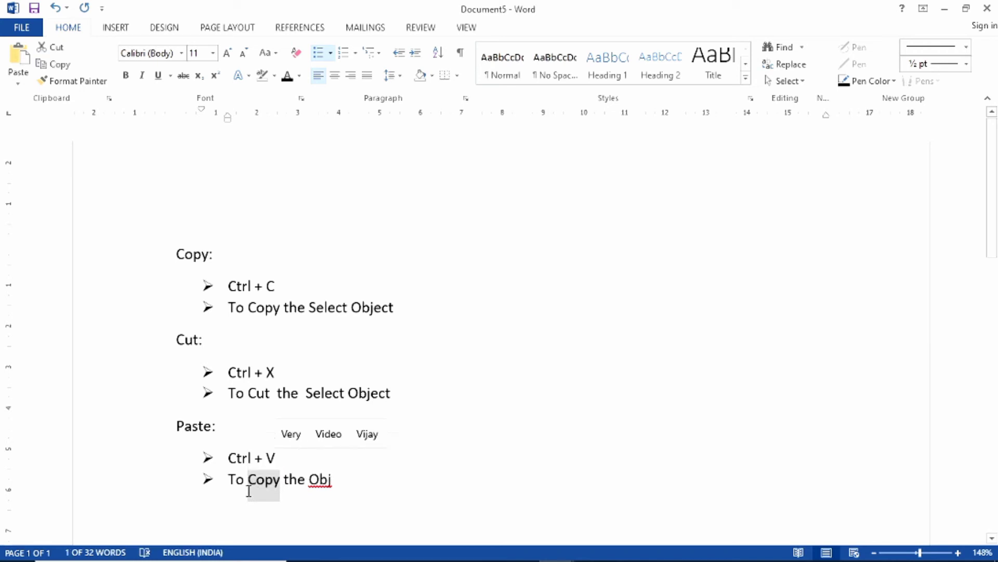
{"action": "type", "text": "Paste"}
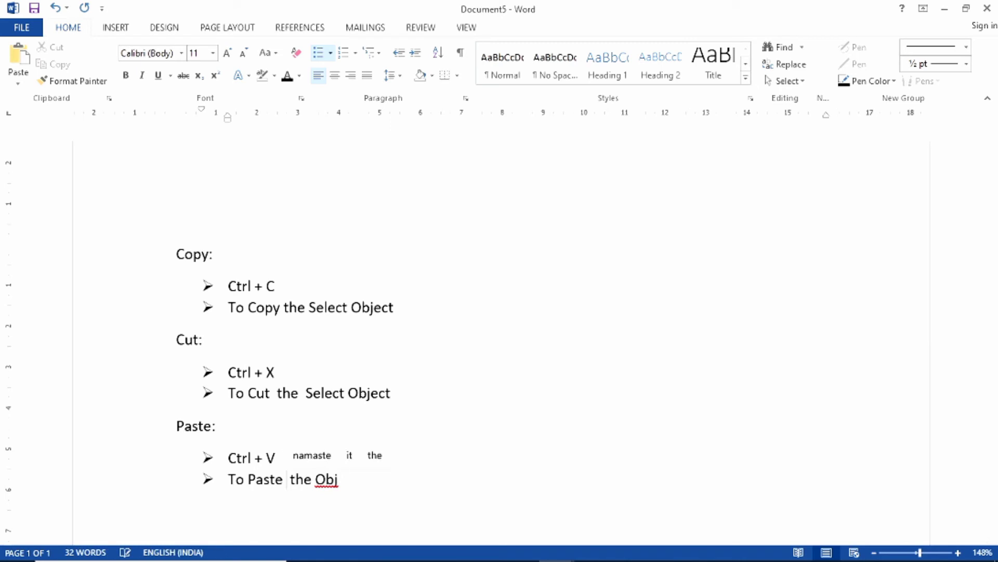
{"action": "key", "text": "Right"}
{"action": "key", "text": "Right"}
{"action": "key", "text": "Right"}
{"action": "type", "text": "C"}
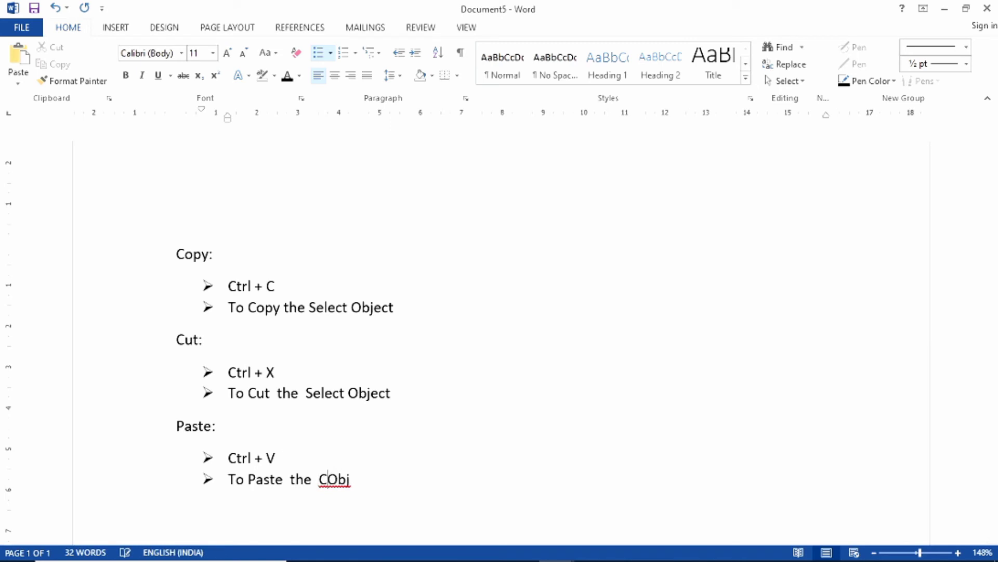
{"action": "type", "text": "ut "}
{"action": "type", "text": "?"}
{"action": "key", "text": "BackSpace"}
{"action": "key", "text": "BackSpace"}
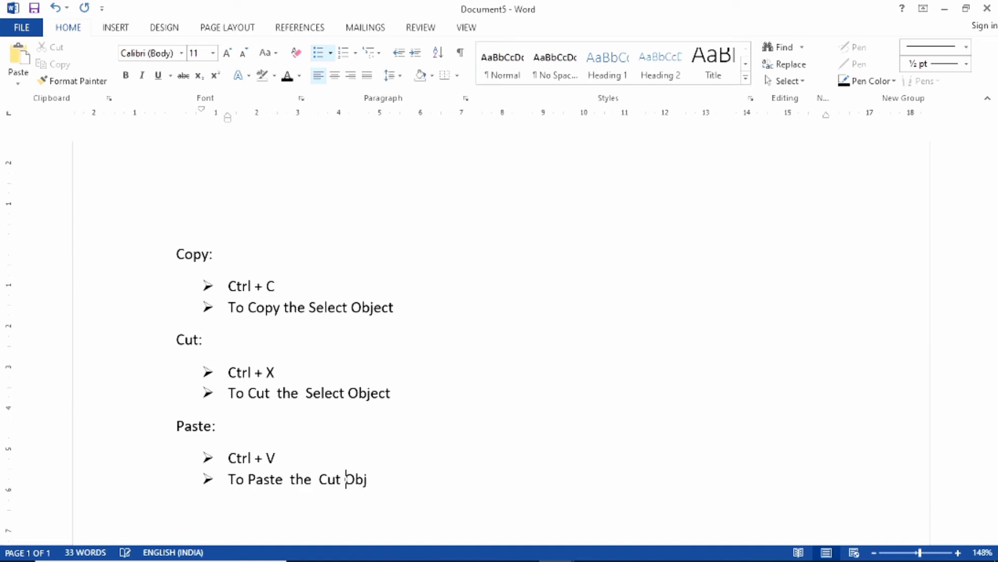
{"action": "type", "text": "/ "}
{"action": "type", "text": "Co"}
{"action": "type", "text": "py"}
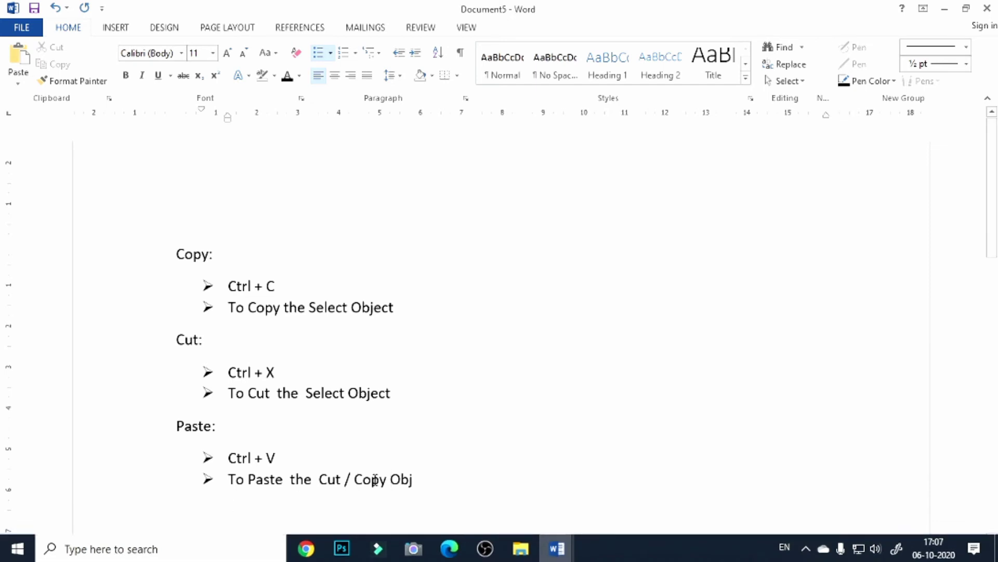
{"action": "left_click", "coordinate": [416, 477]}
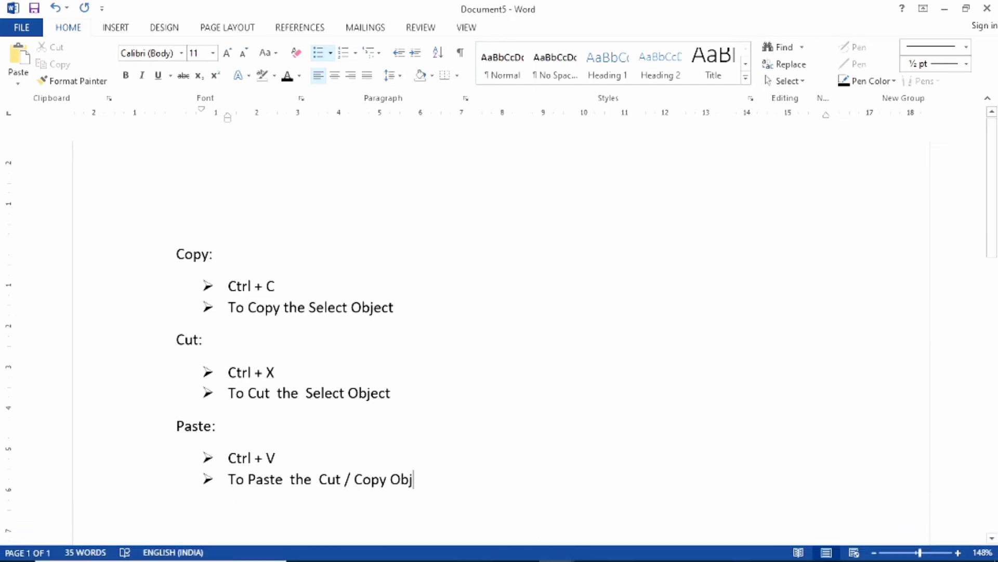
{"action": "type", "text": "ect"}
{"action": "key", "text": "Return"}
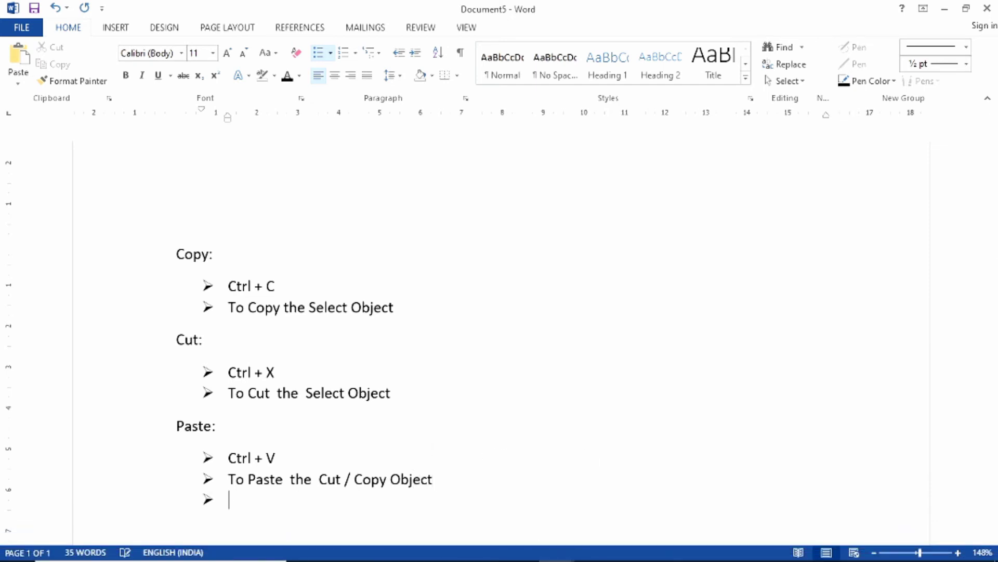
{"action": "key", "text": "Return"}
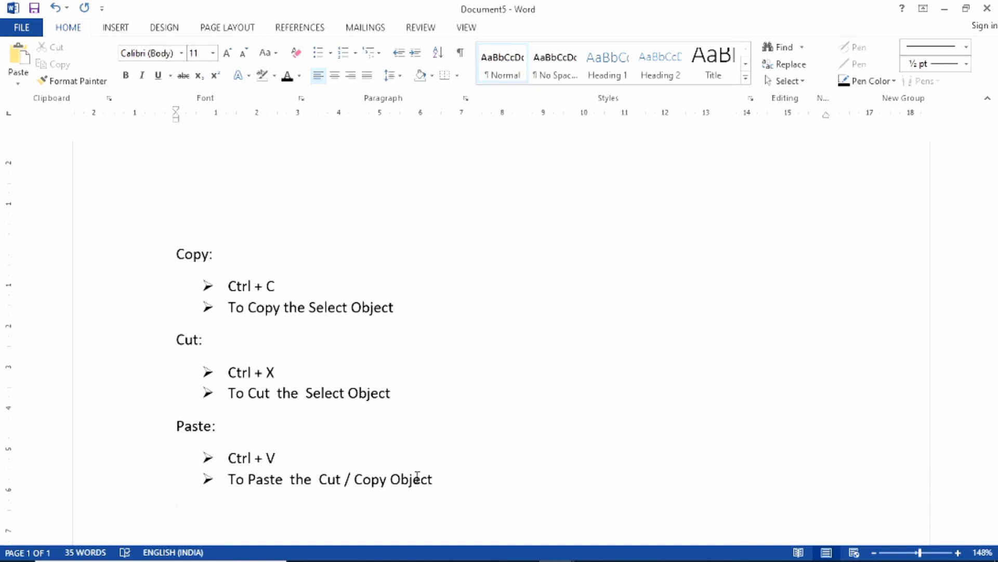
Step: Add a bold 'Bold:' heading with pasted bullets, changing the shortcut to 'Ctrl + B'
{"action": "key", "text": "ctrl+b"}
{"action": "type", "text": "Bo"}
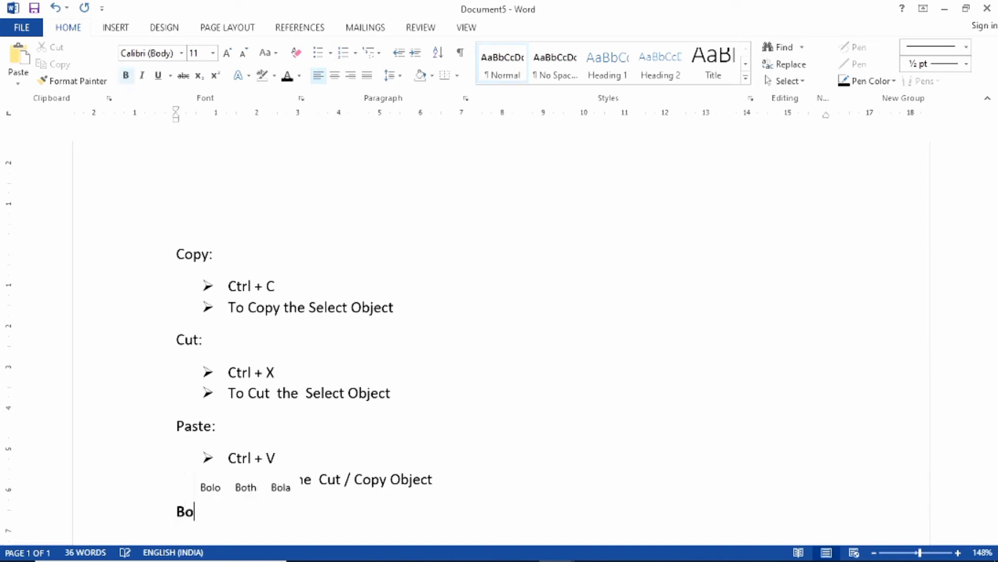
{"action": "type", "text": "ld"}
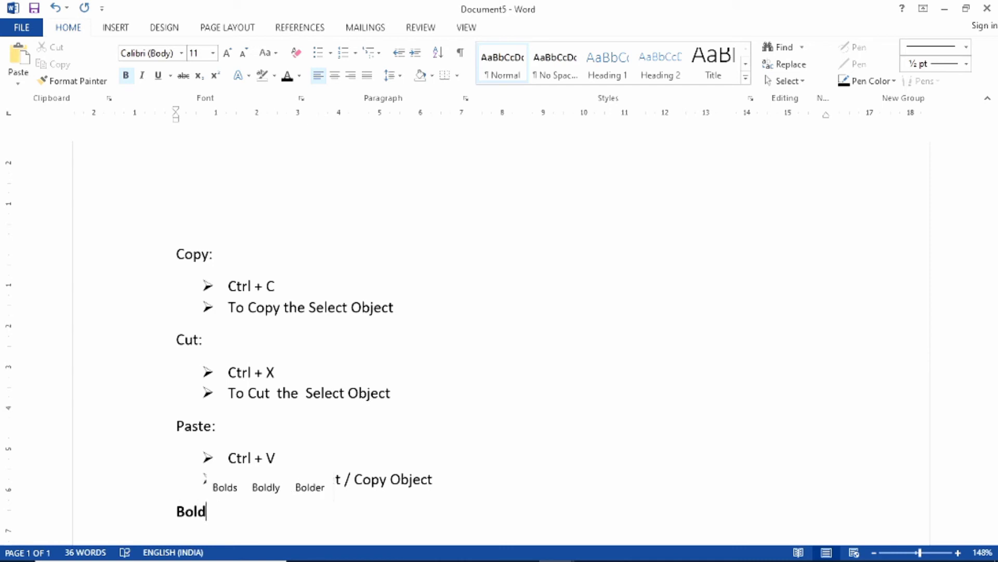
{"action": "type", "text": ":"}
{"action": "key", "text": "Return"}
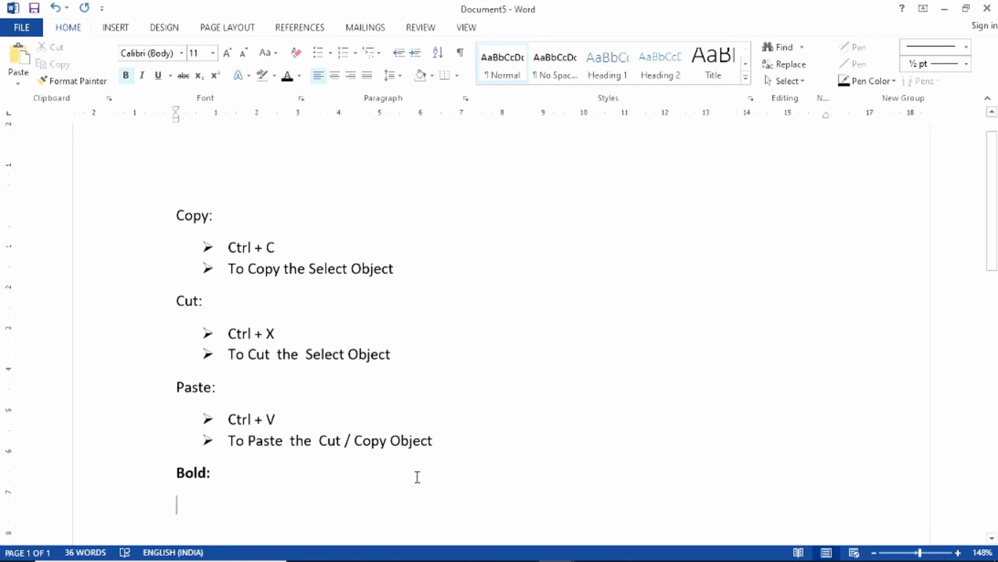
{"action": "type", "text": "Ctrl + C To Copy the Obj"}
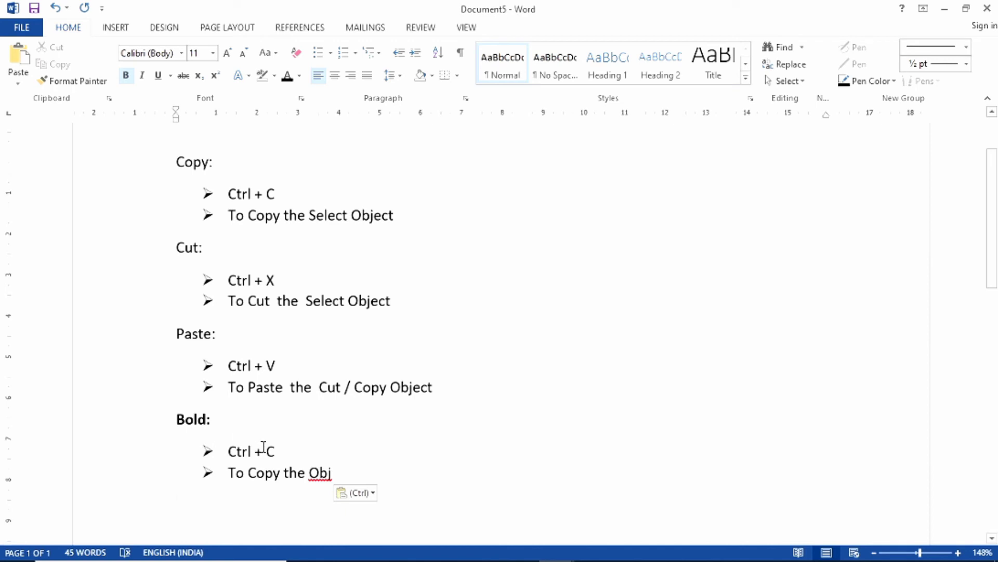
{"action": "left_click", "coordinate": [275, 452]}
{"action": "key", "text": "BackSpace"}
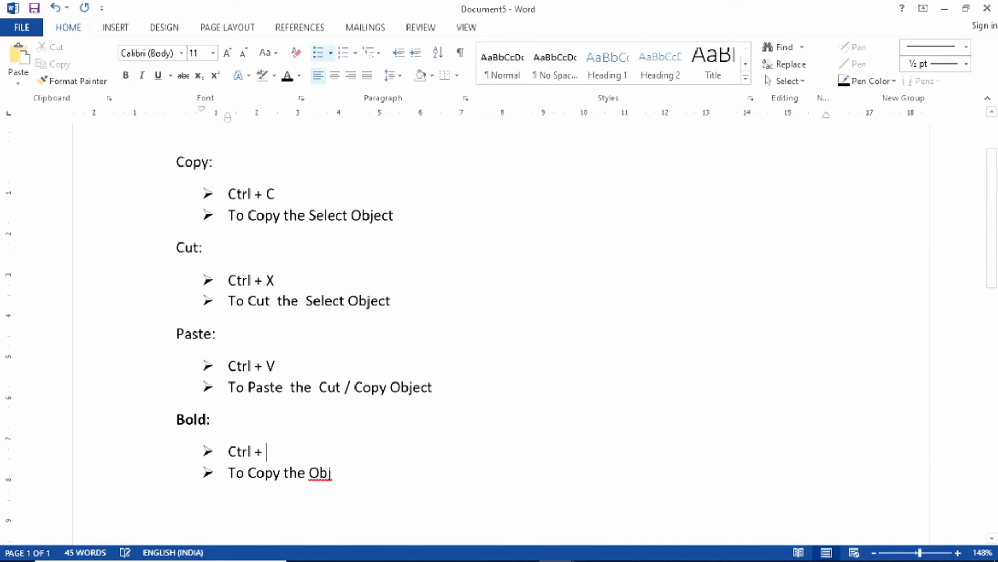
{"action": "type", "text": "B"}
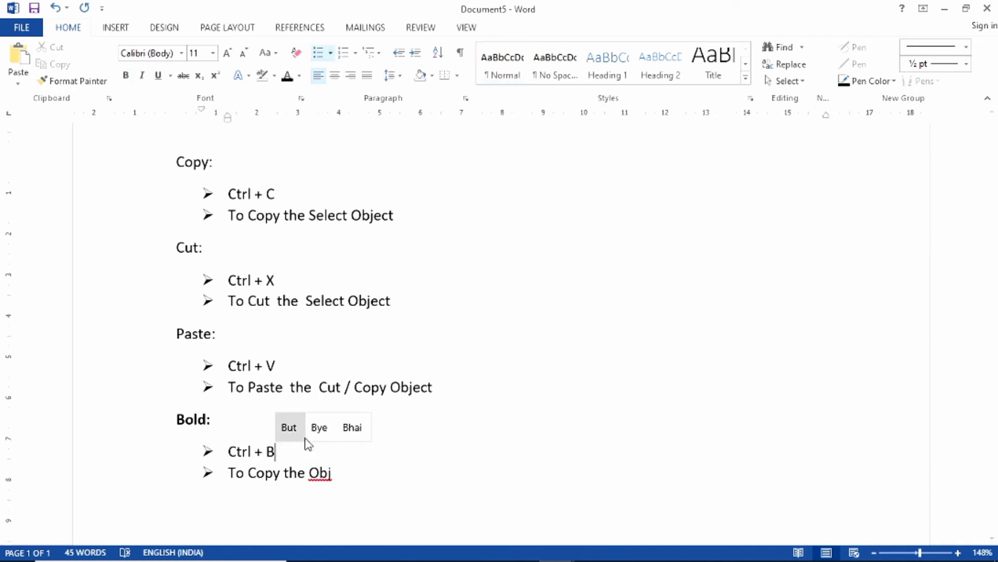
Step: Reword the second Bold bullet to 'To Bold the Select Font' and start a new paragraph
{"action": "left_click_drag", "start_coordinate": [249, 474], "coordinate": [332, 476]}
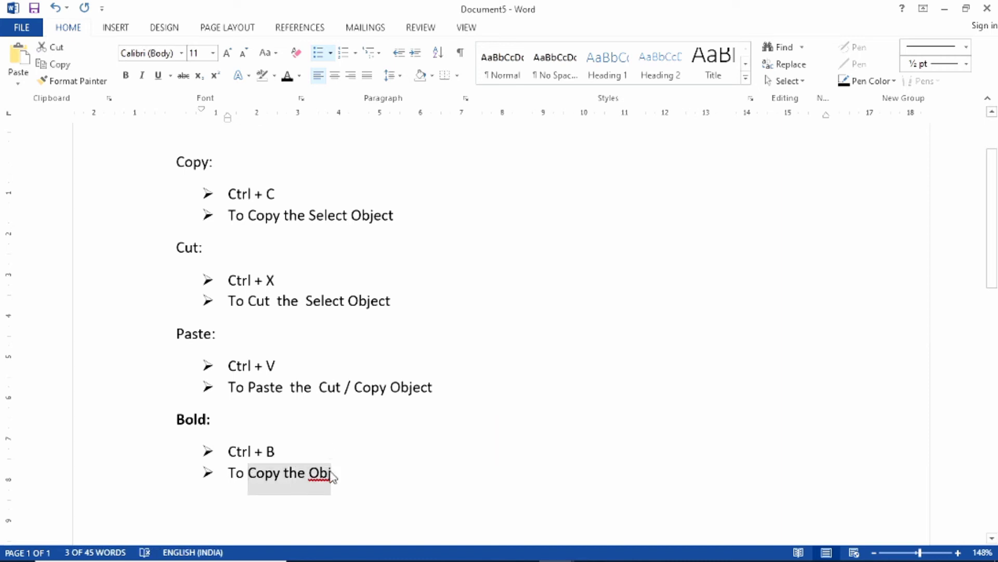
{"action": "type", "text": "Bo"}
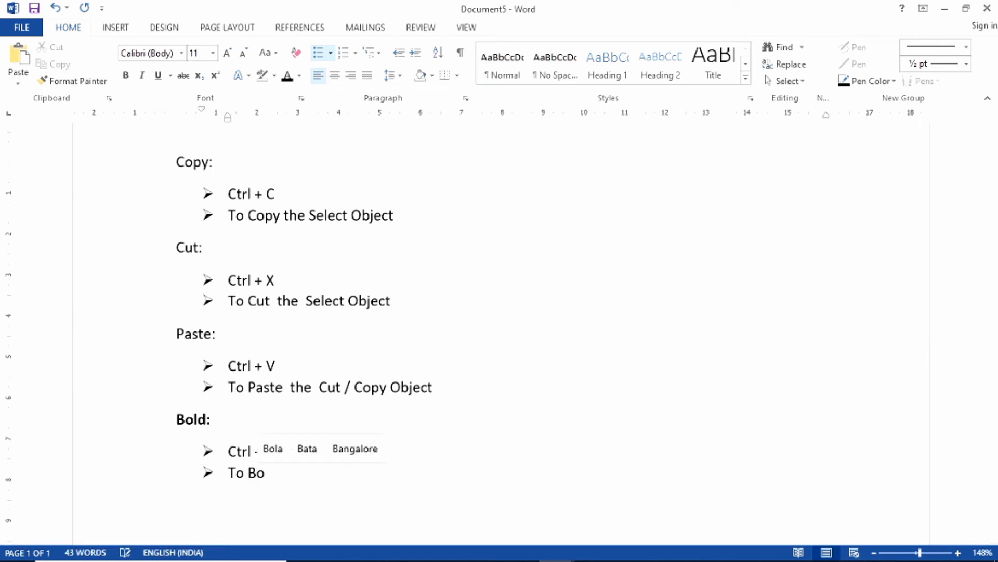
{"action": "type", "text": "ld t"}
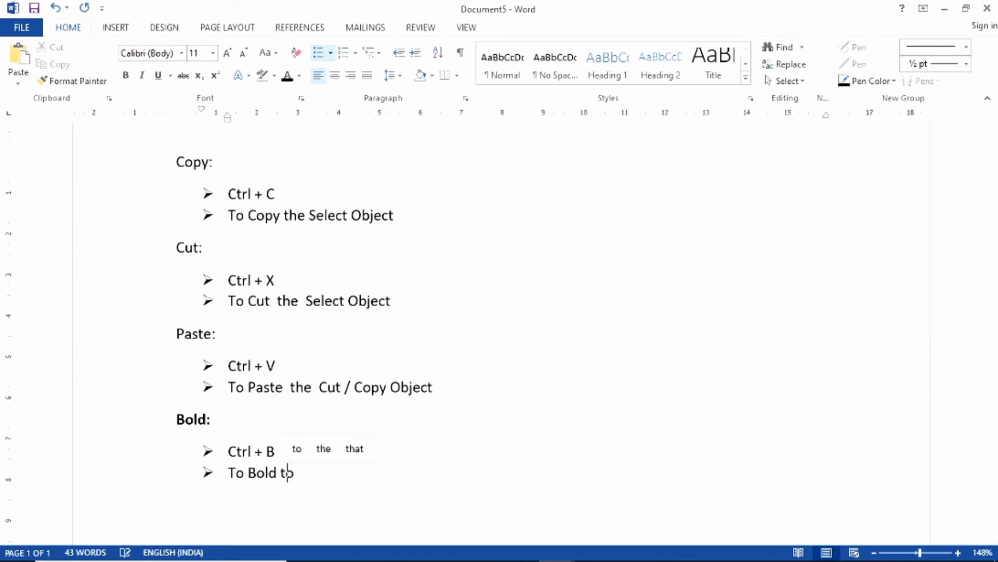
{"action": "type", "text": "o"}
{"action": "key", "text": "BackSpace"}
{"action": "key", "text": "BackSpace"}
{"action": "key", "text": "BackSpace"}
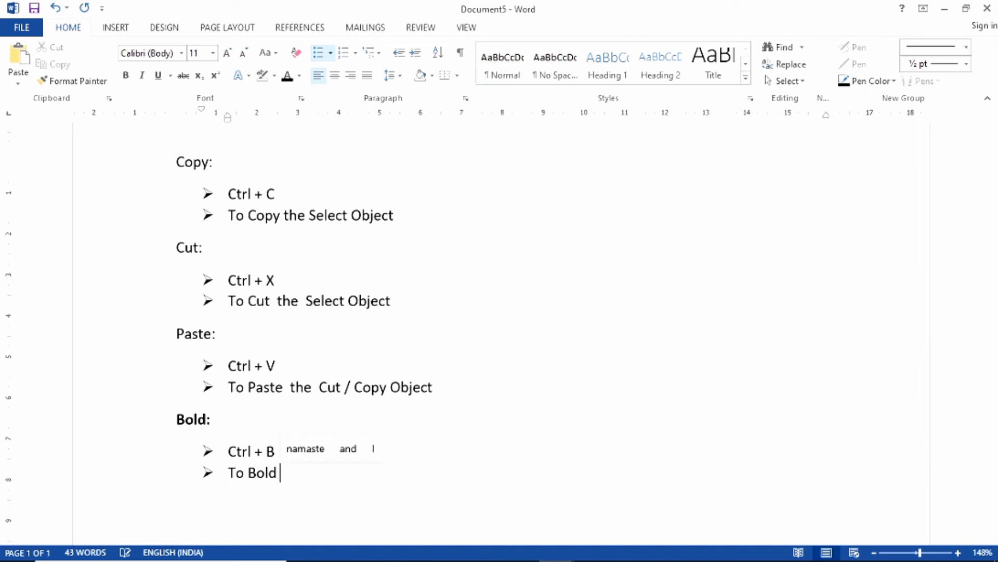
{"action": "type", "text": "the "}
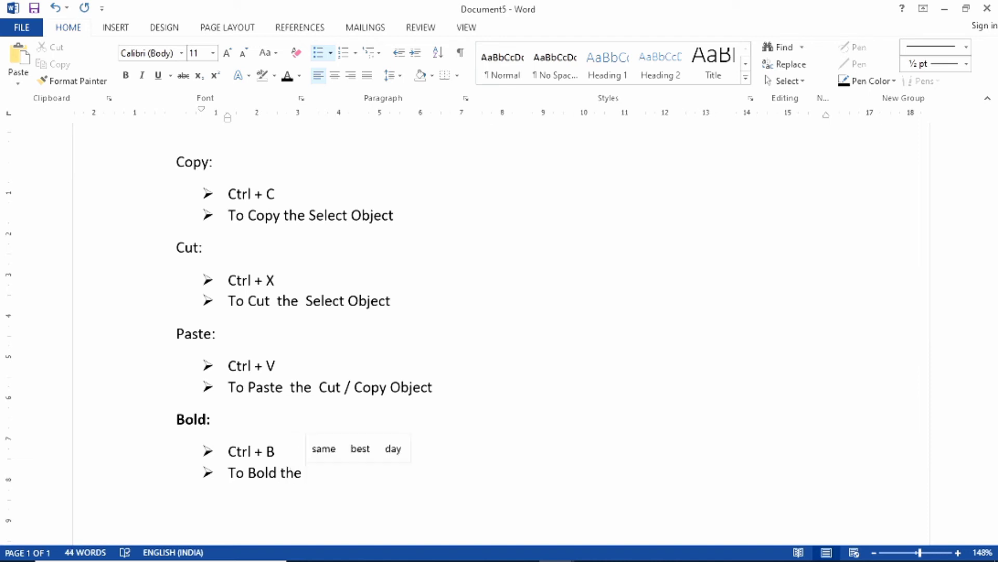
{"action": "type", "text": "Selec"}
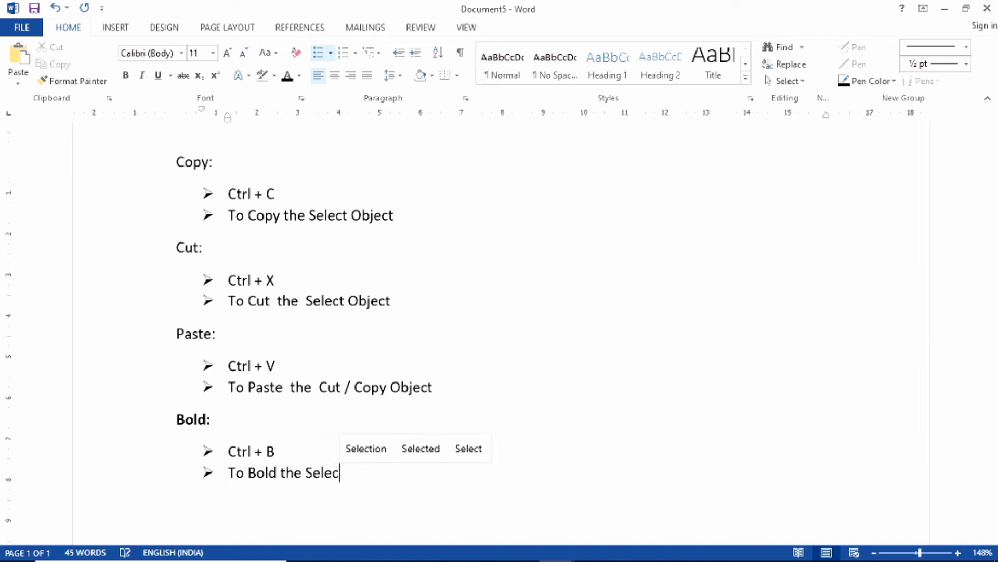
{"action": "type", "text": "t F"}
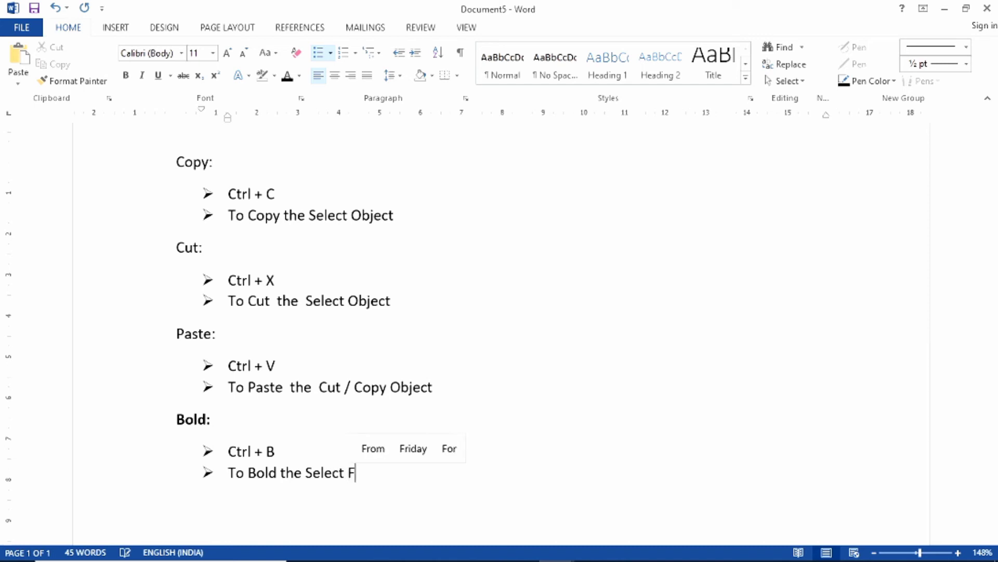
{"action": "type", "text": "ol"}
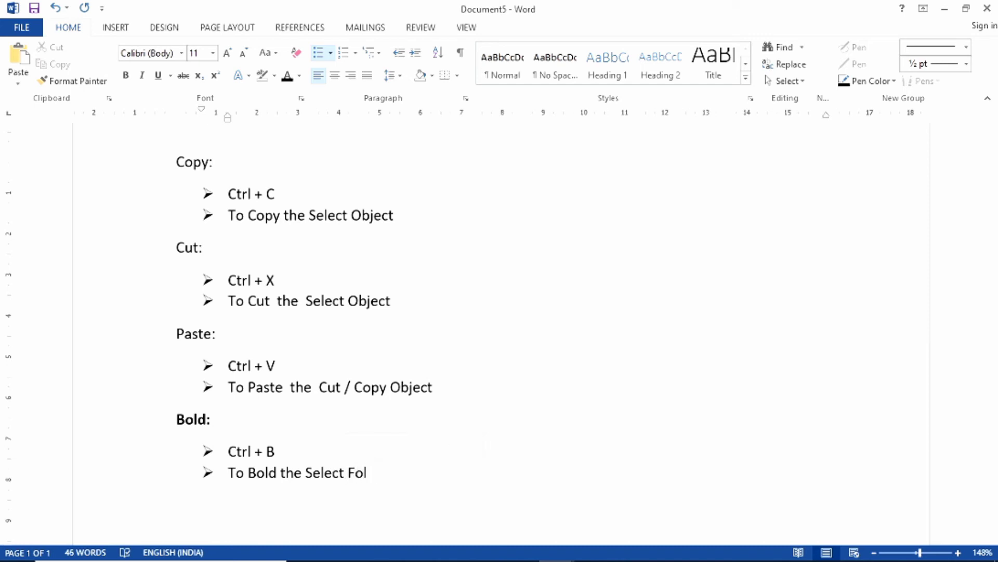
{"action": "key", "text": "BackSpace"}
{"action": "type", "text": "nt"}
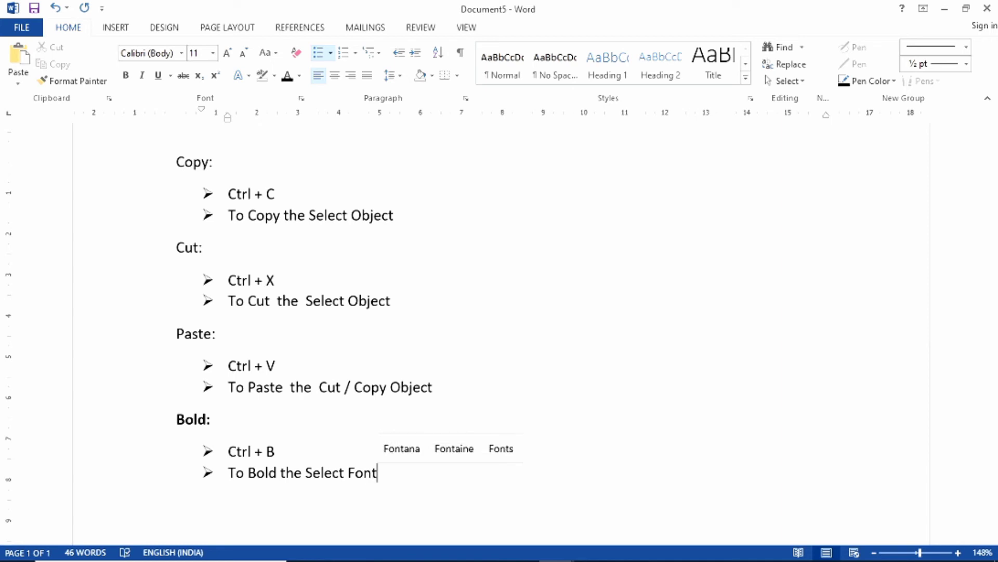
{"action": "key", "text": "Return"}
{"action": "key", "text": "Return"}
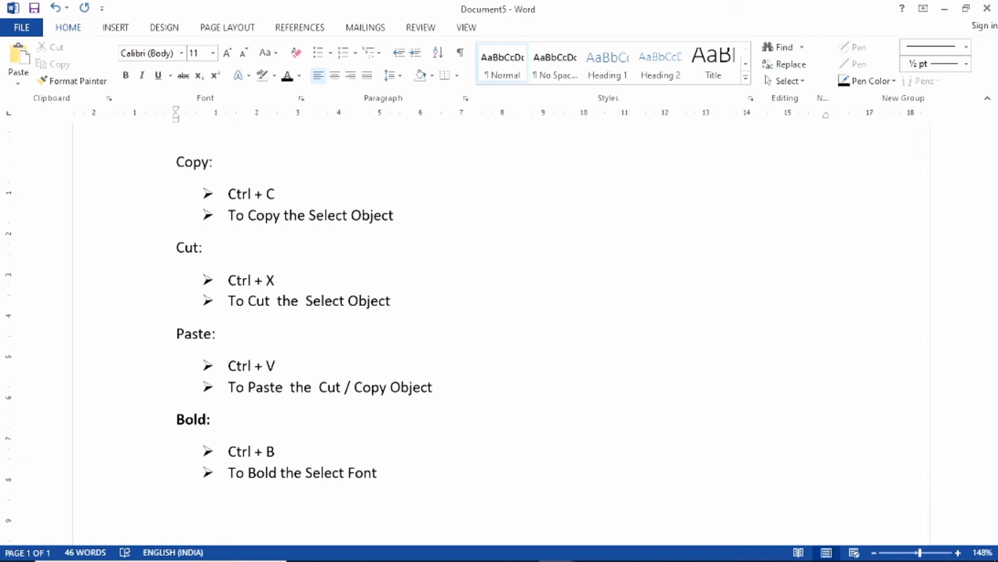
Step: Add an 'Italic:' heading and paste a copy of the two Bold bullets below it
{"action": "type", "text": "I"}
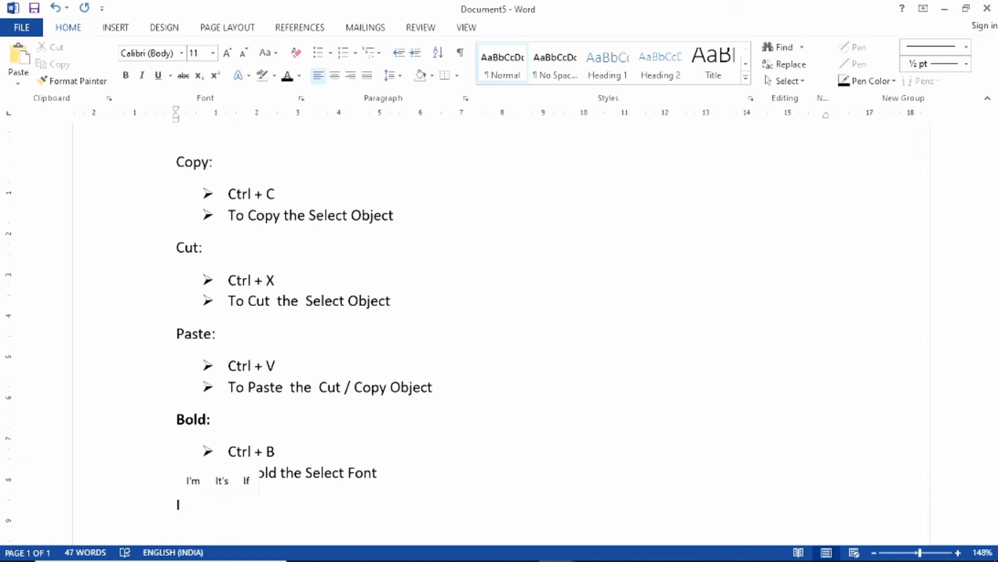
{"action": "type", "text": "talic"}
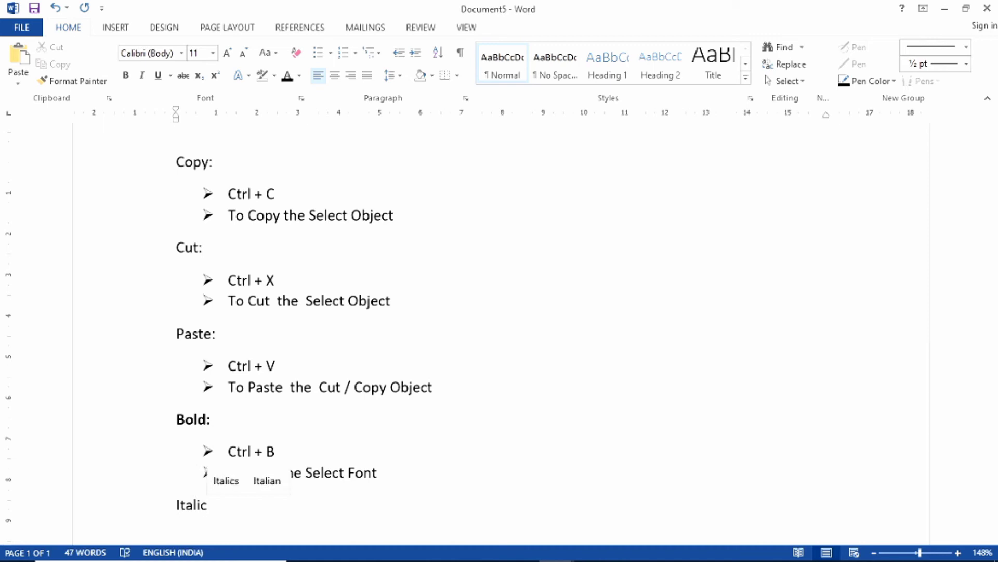
{"action": "type", "text": ":"}
{"action": "key", "text": "Return"}
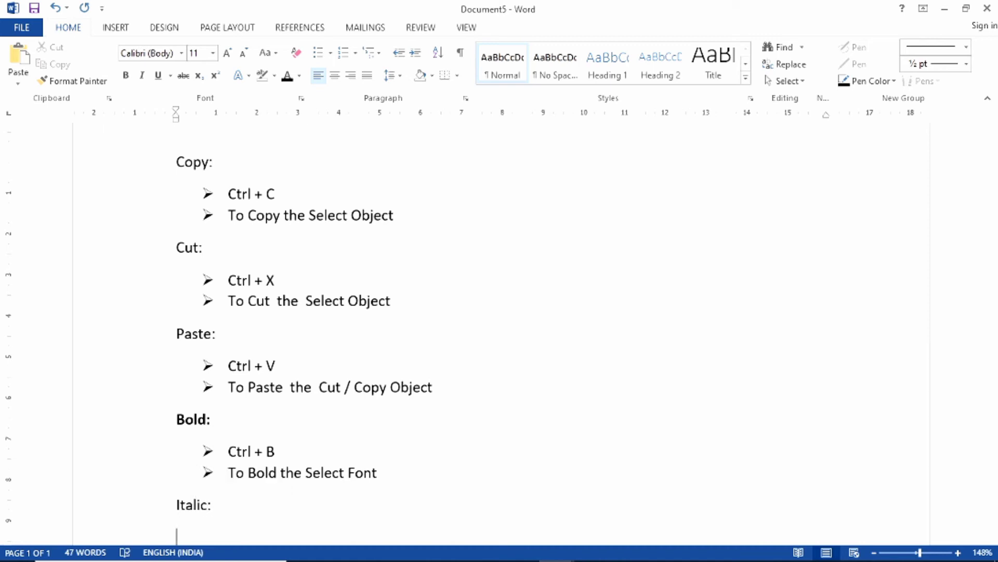
{"action": "scroll", "coordinate": [334, 437], "scroll_direction": "down", "scroll_amount": 3}
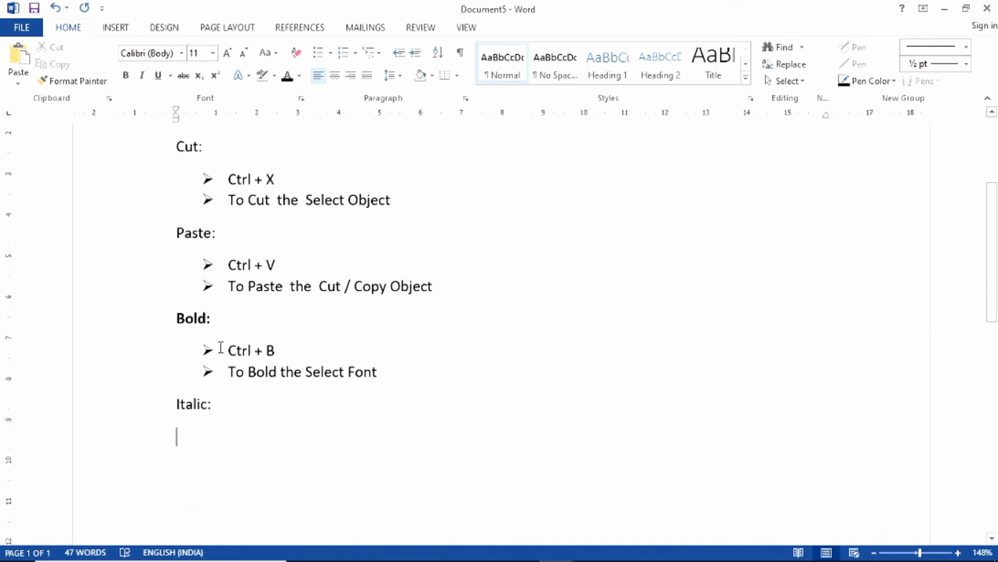
{"action": "left_click_drag", "start_coordinate": [221, 347], "coordinate": [375, 371]}
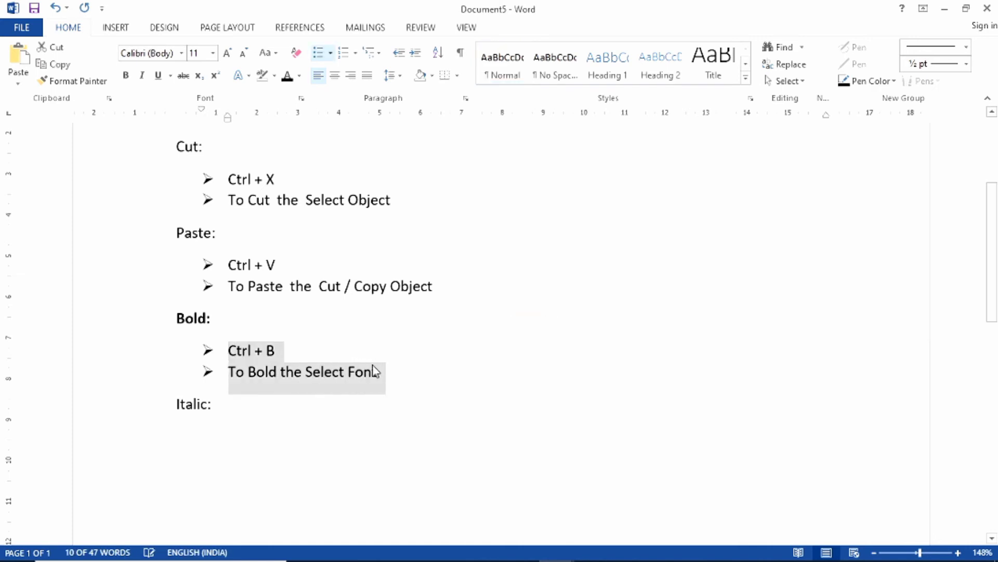
{"action": "key", "text": "ctrl+c"}
{"action": "left_click", "coordinate": [209, 440]}
{"action": "key", "text": "ctrl+v"}
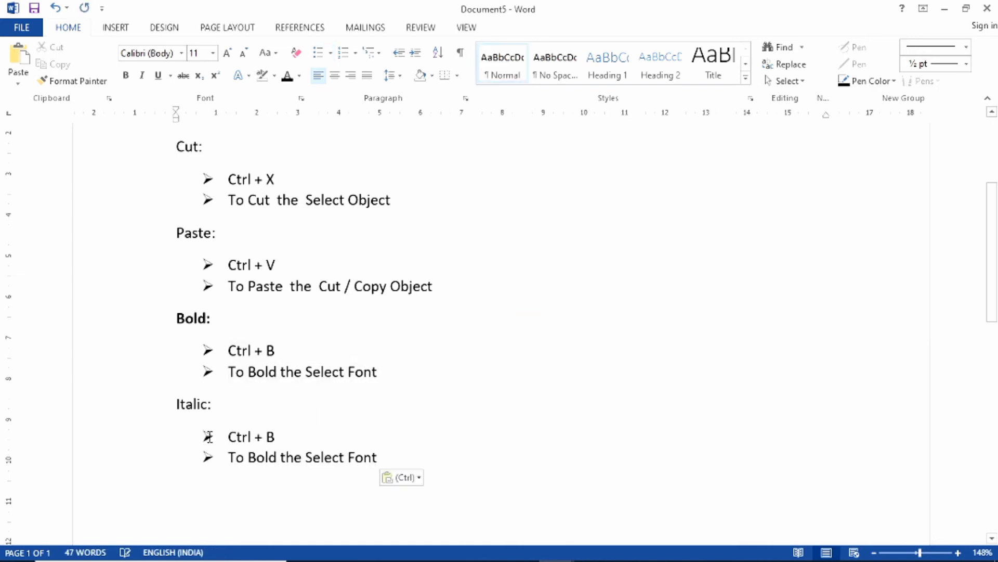
Step: Change the pasted bullets to 'Ctrl + I' and 'To Italic the Select Font'
{"action": "left_click", "coordinate": [286, 436]}
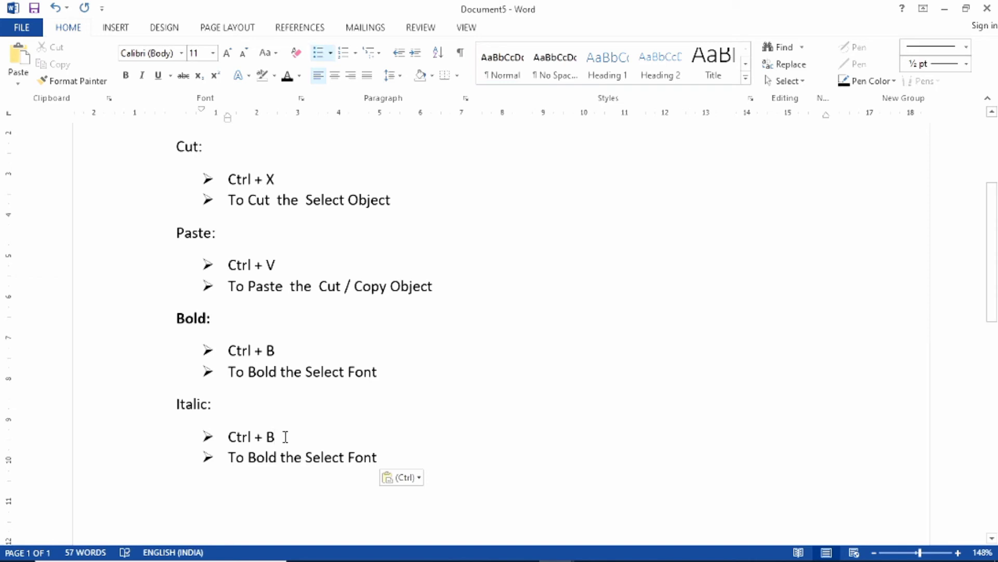
{"action": "key", "text": "BackSpace"}
{"action": "type", "text": "I"}
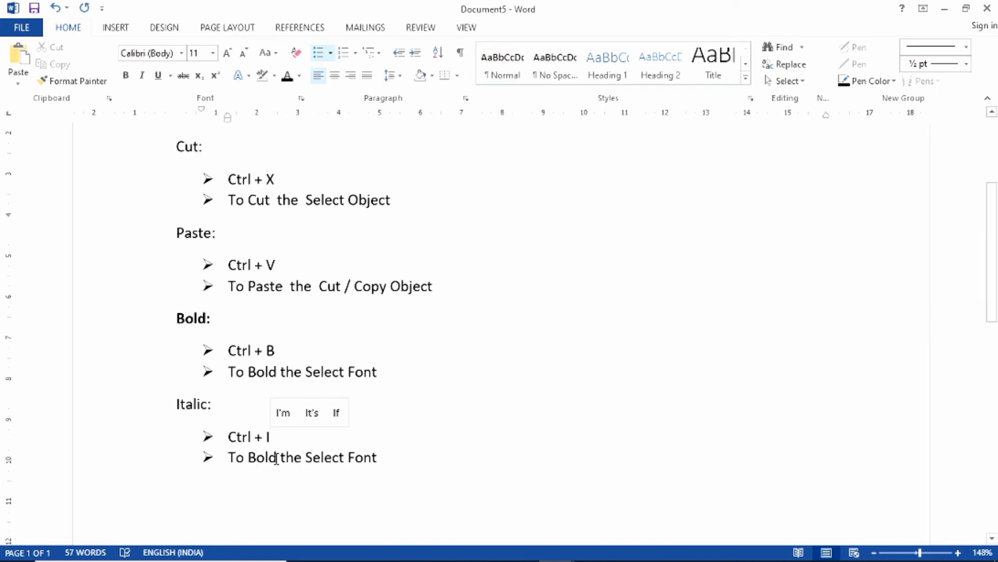
{"action": "left_click_drag", "start_coordinate": [277, 457], "coordinate": [249, 460]}
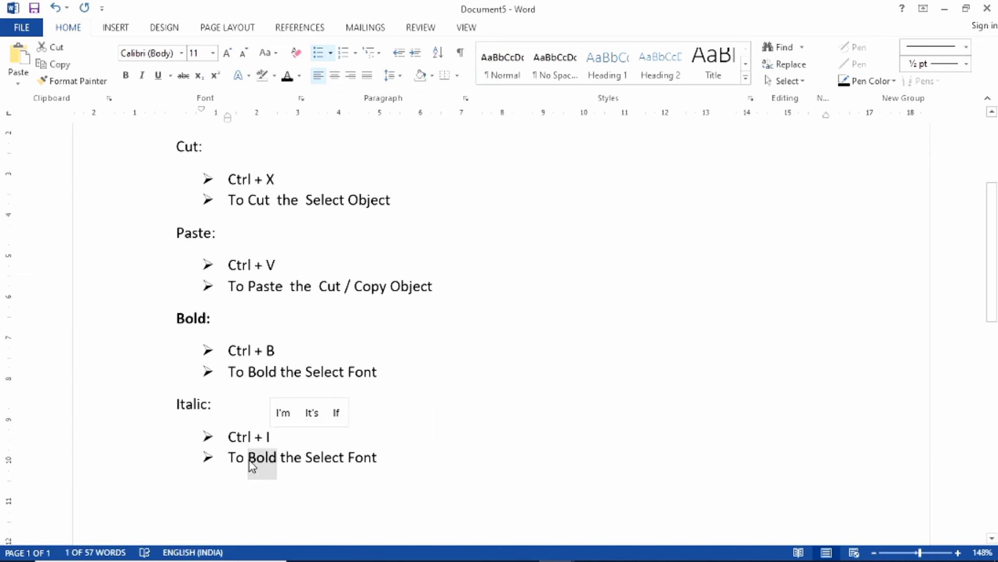
{"action": "type", "text": "Ital"}
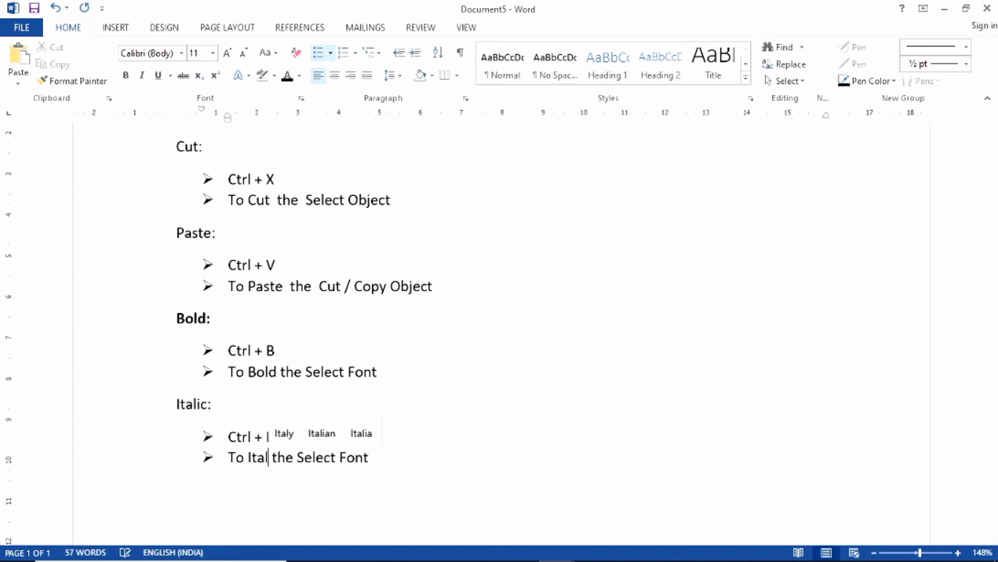
{"action": "type", "text": "ic"}
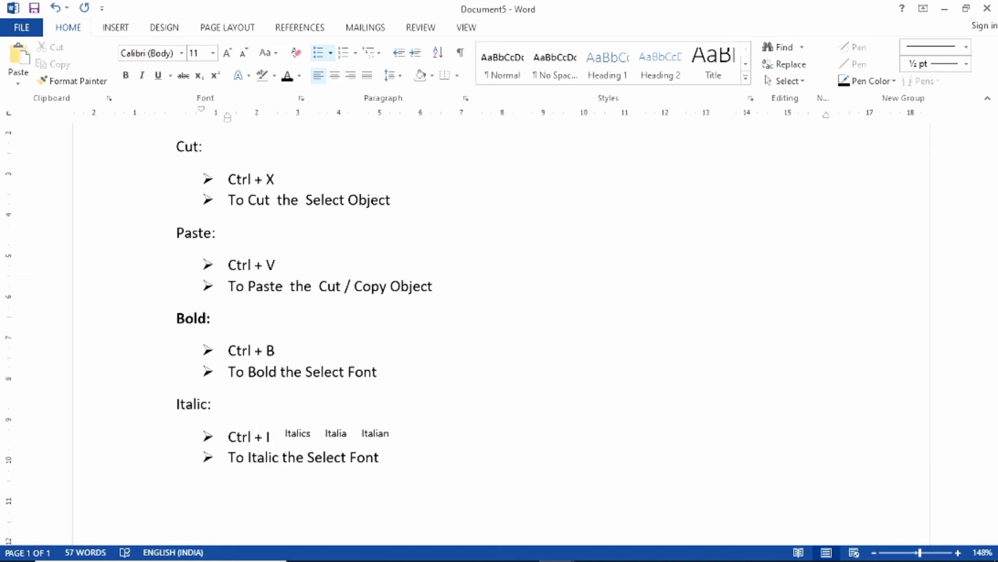
{"action": "left_click", "coordinate": [395, 466]}
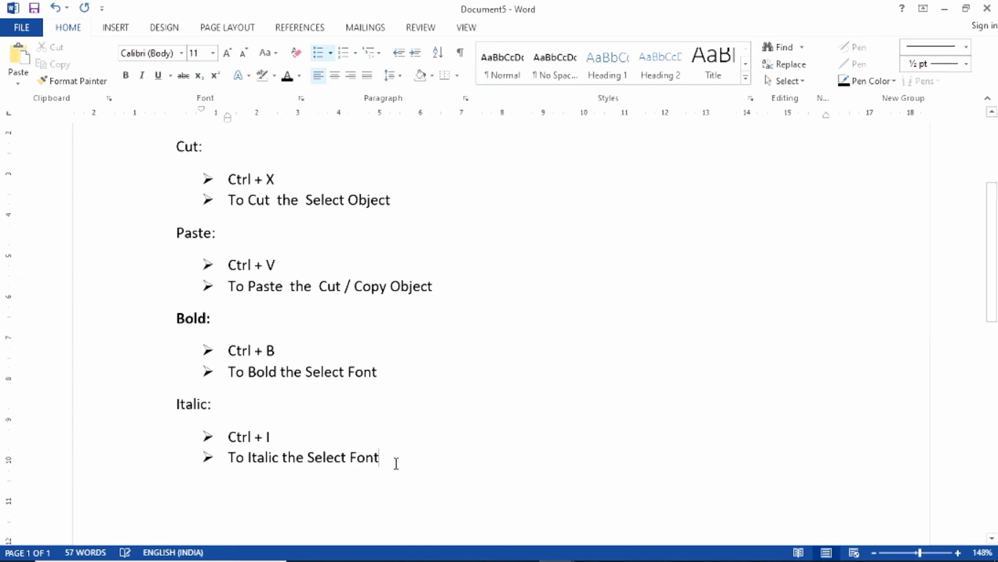
{"action": "key", "text": "Return"}
{"action": "key", "text": "Return"}
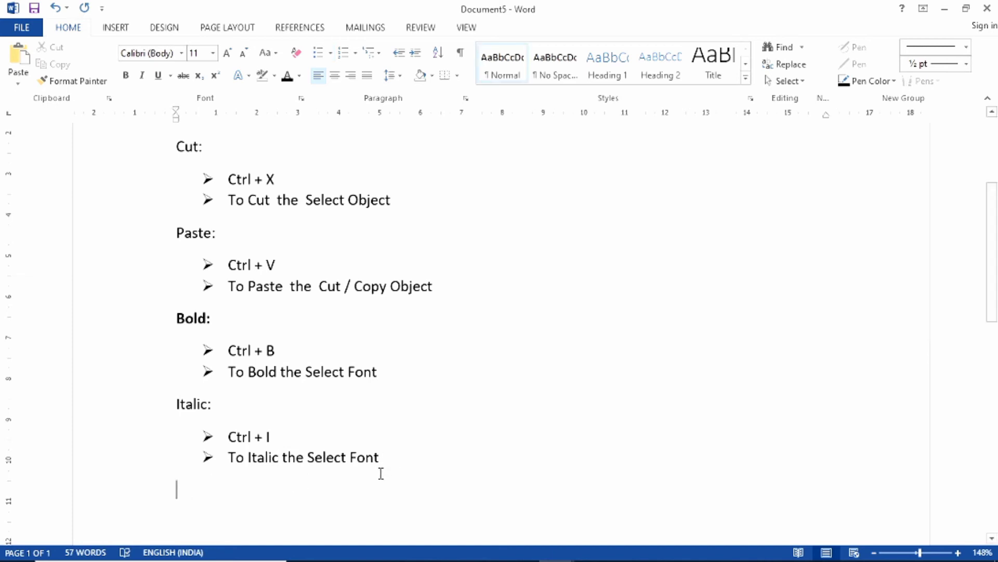
Step: Add an 'Underline:' heading with bullets 'Ctrl + U' and 'To Underline the Select Font'
{"action": "type", "text": "Und"}
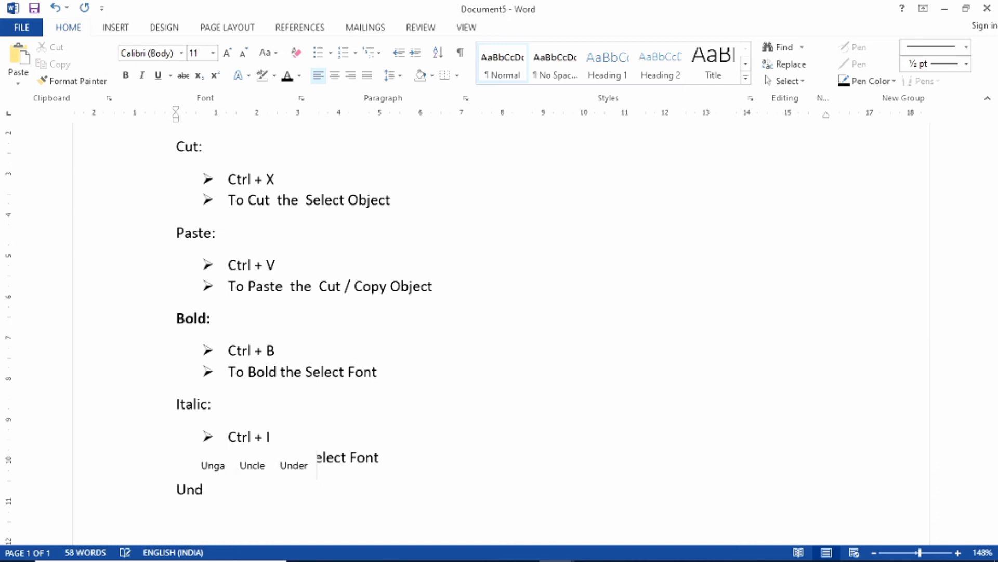
{"action": "type", "text": "erli"}
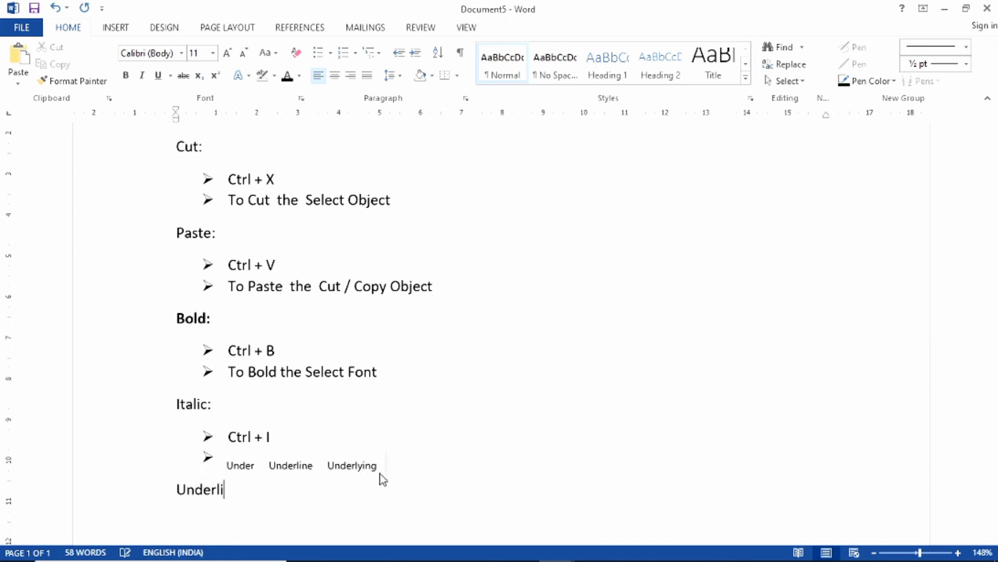
{"action": "type", "text": "n"}
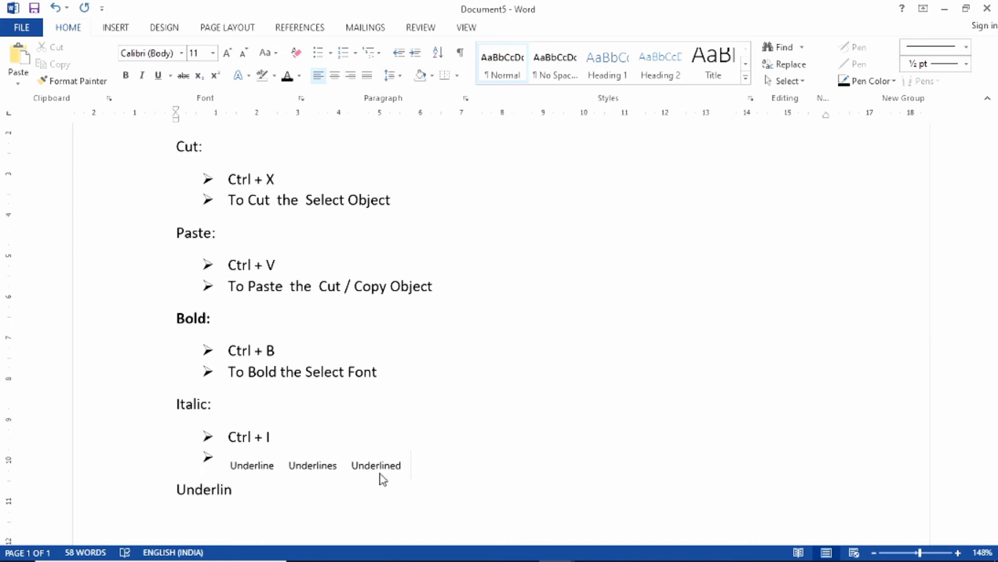
{"action": "type", "text": "e:"}
{"action": "key", "text": "Return"}
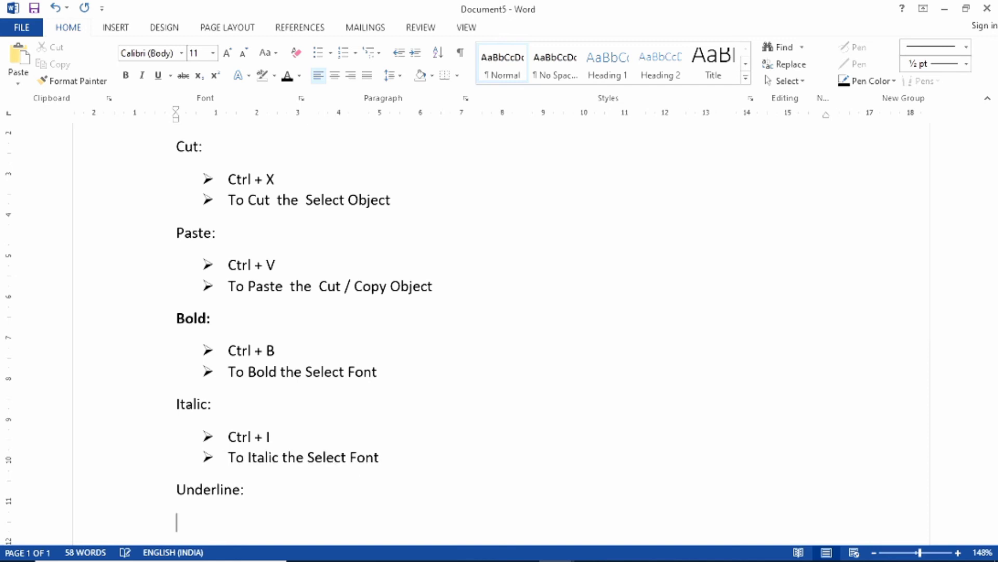
{"action": "key", "text": "ctrl+v"}
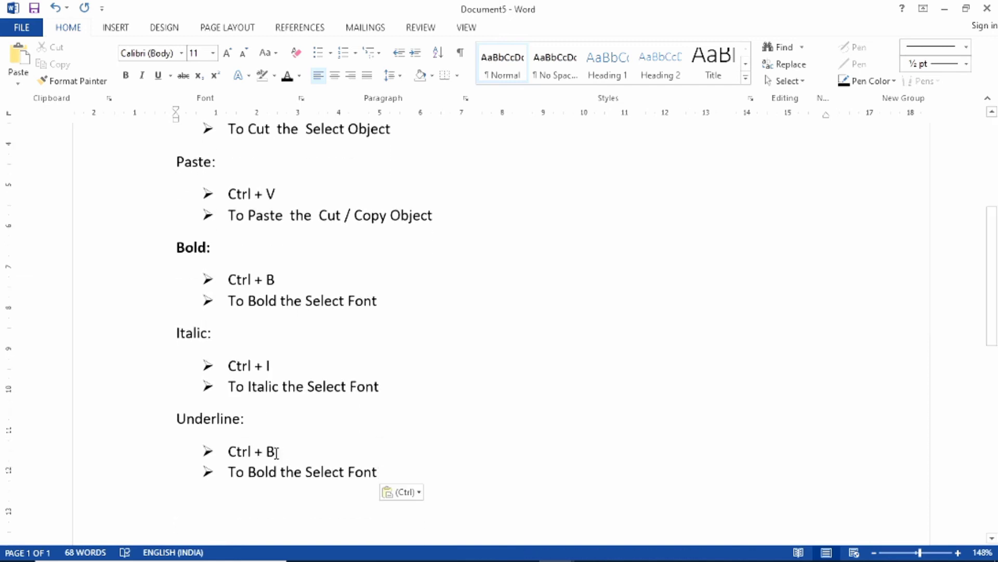
{"action": "left_click", "coordinate": [276, 452]}
{"action": "key", "text": "BackSpace"}
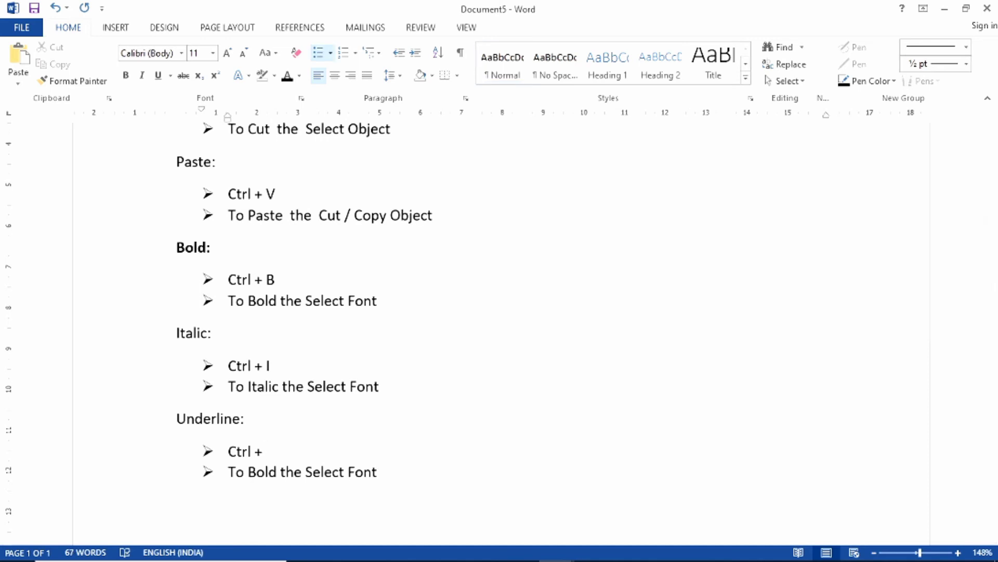
{"action": "type", "text": "U"}
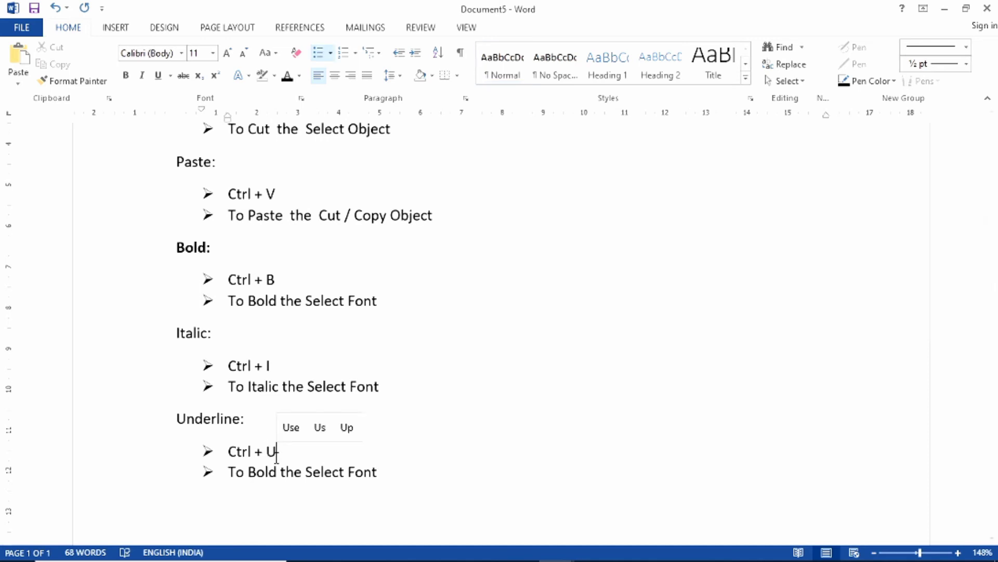
{"action": "left_click_drag", "start_coordinate": [278, 471], "coordinate": [251, 469]}
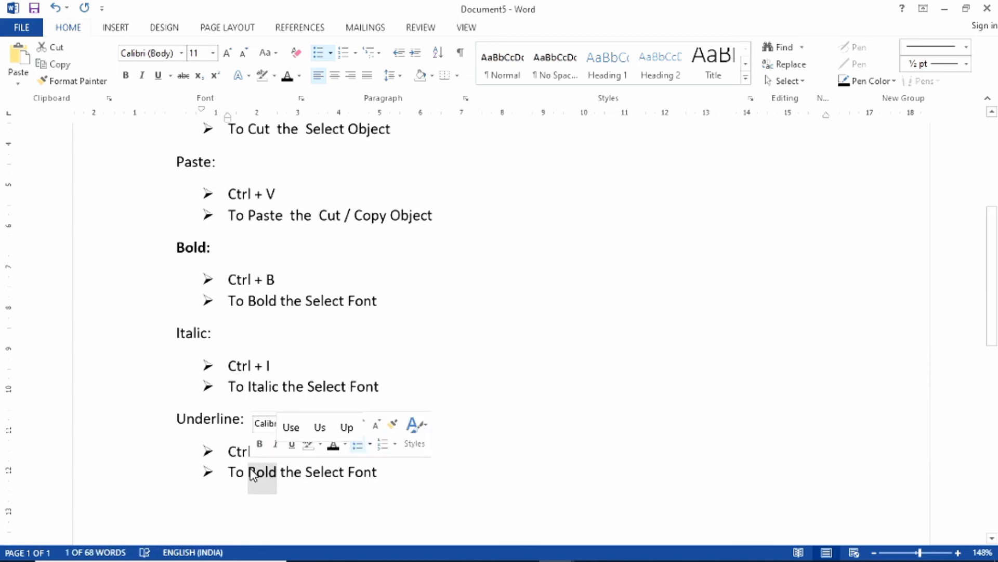
{"action": "type", "text": "U"}
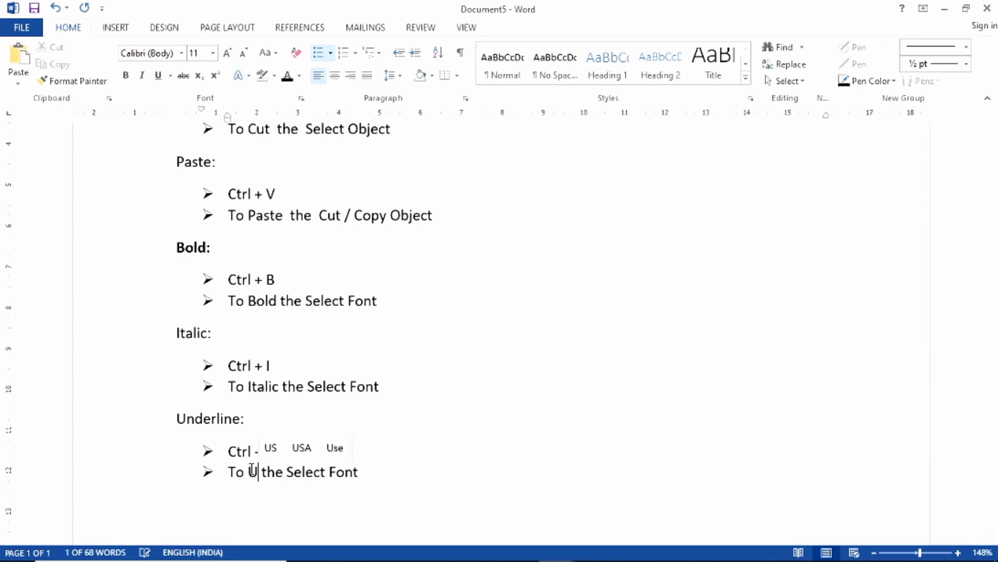
{"action": "type", "text": "nder"}
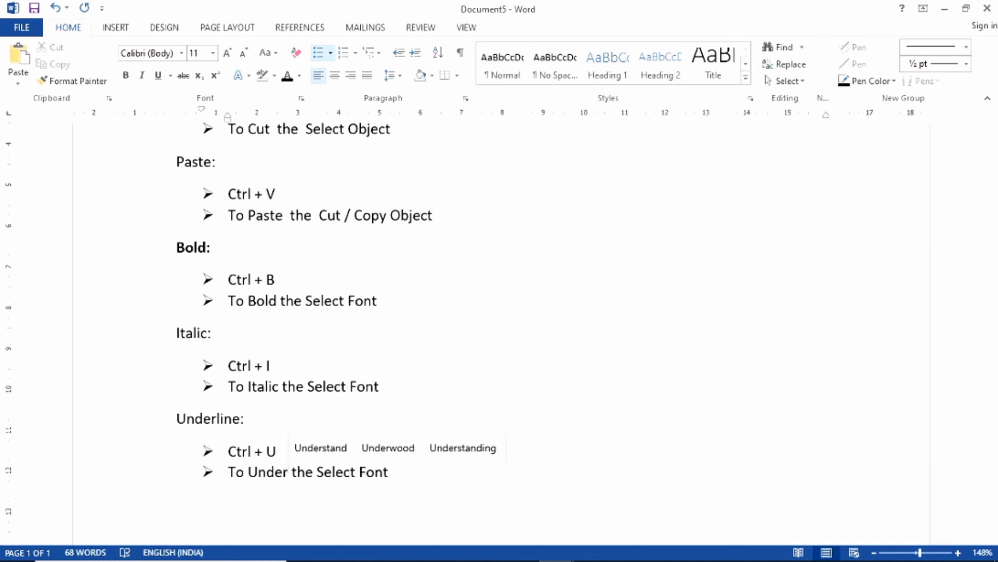
{"action": "type", "text": "lin"}
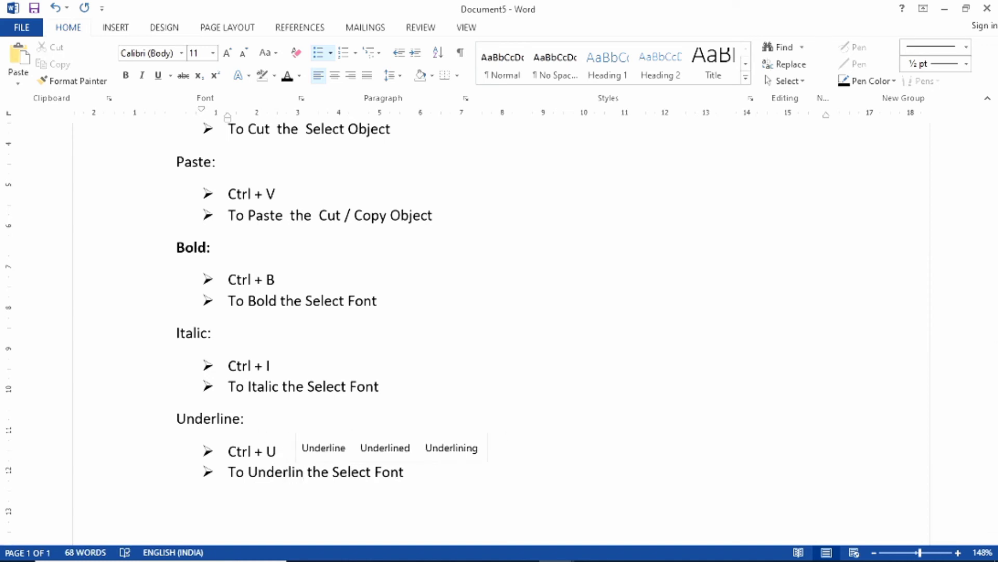
{"action": "type", "text": "e"}
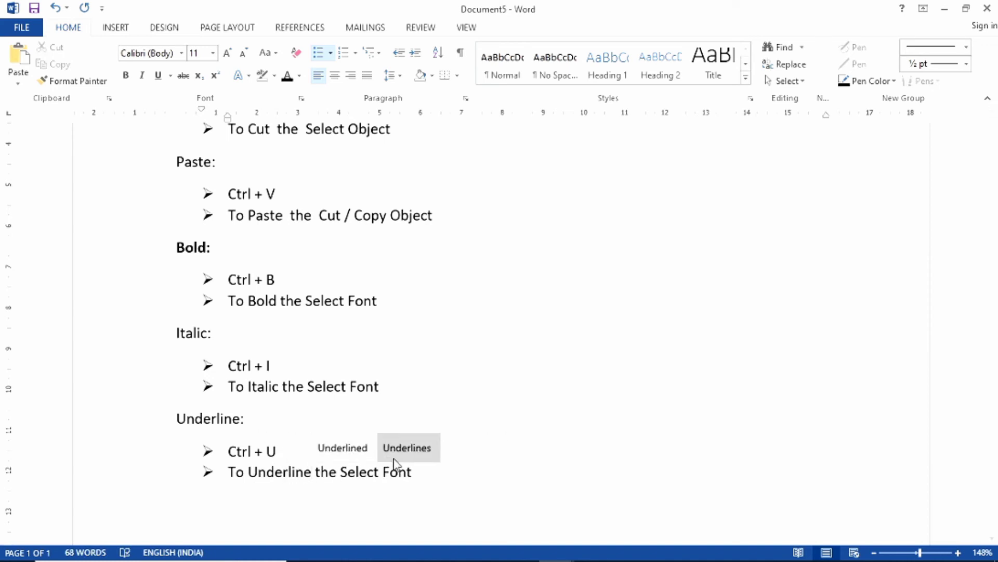
{"action": "left_click", "coordinate": [437, 475]}
Step: Type the line 'Font size Increase→ Ctrl +Shift + >' below the Underline bullets
{"action": "key", "text": "Return"}
{"action": "key", "text": "Return"}
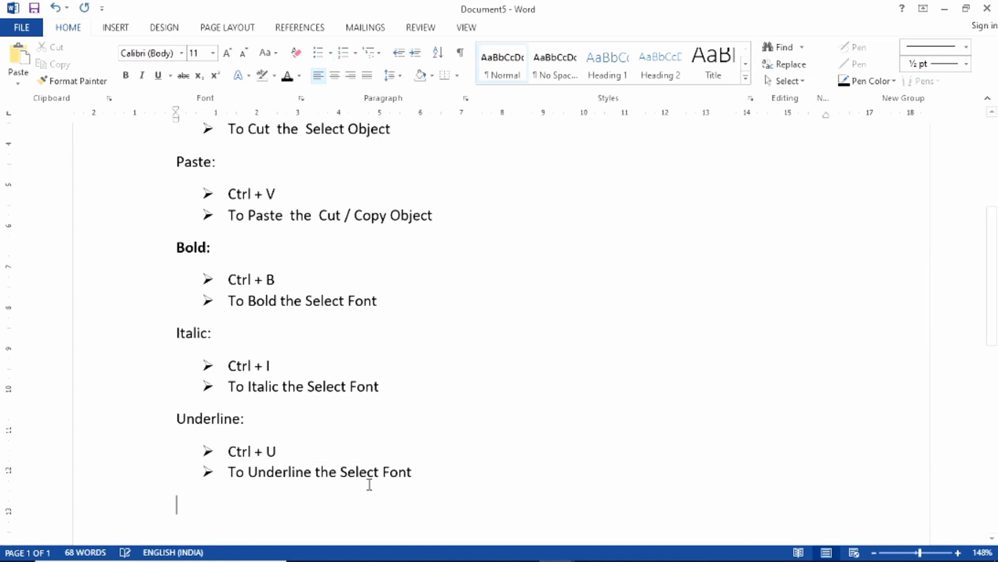
{"action": "scroll", "coordinate": [291, 463], "scroll_direction": "down", "scroll_amount": 1}
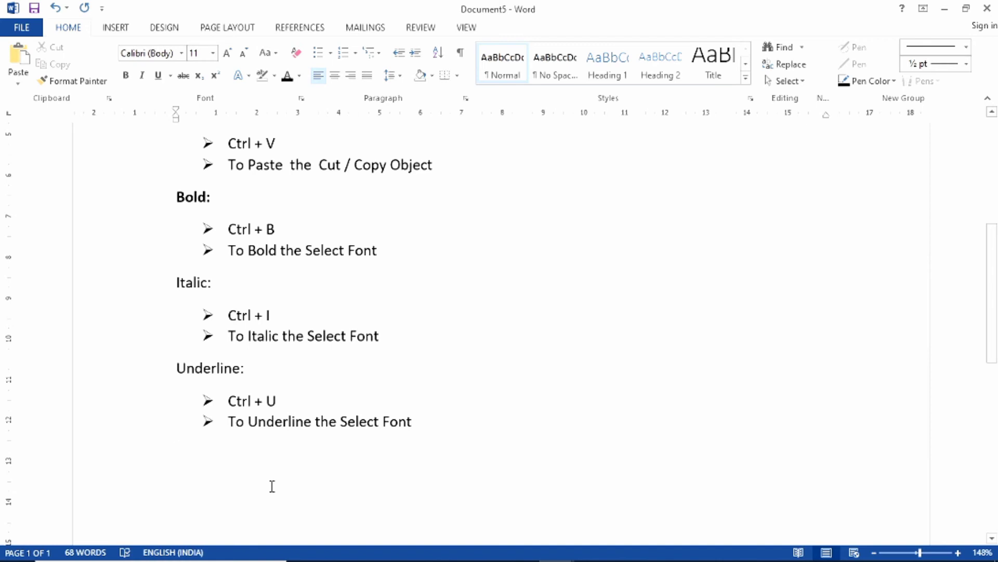
{"action": "type", "text": "F"}
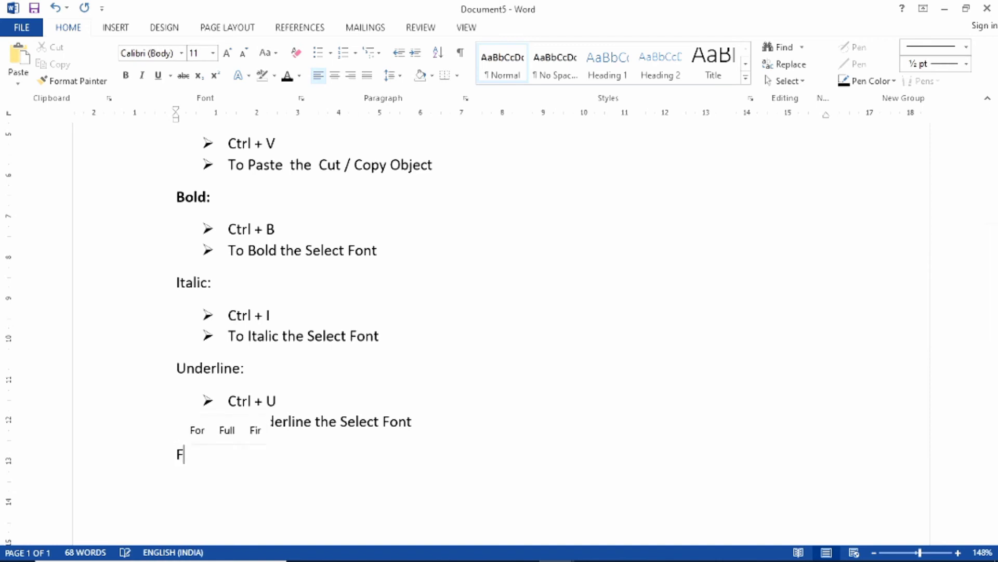
{"action": "type", "text": "ont"}
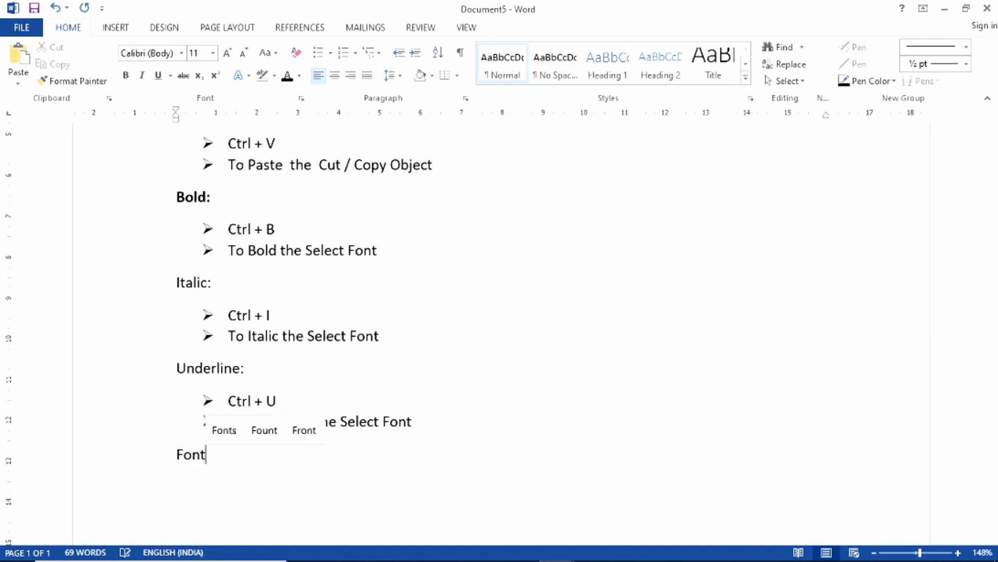
{"action": "type", "text": " s"}
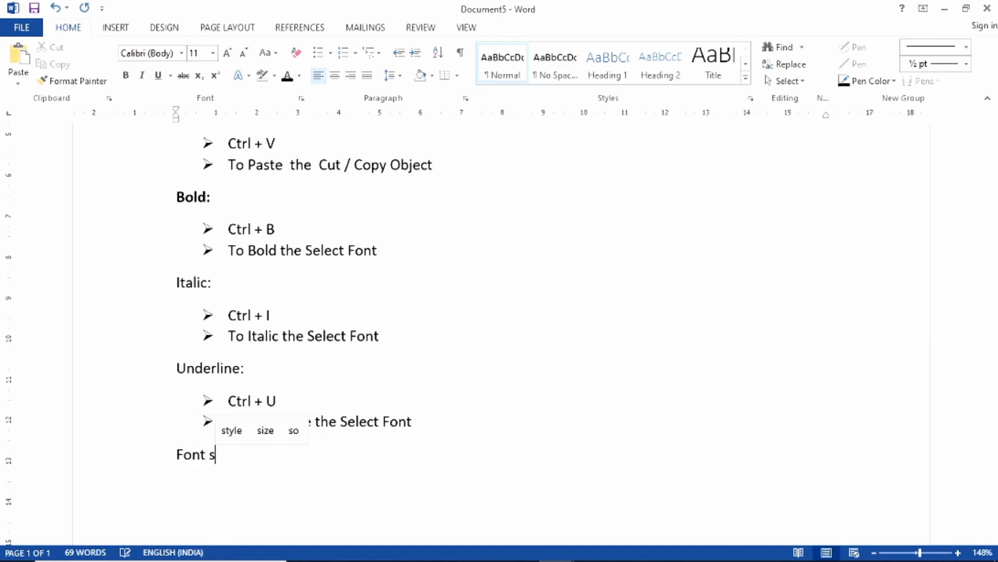
{"action": "type", "text": "ize "}
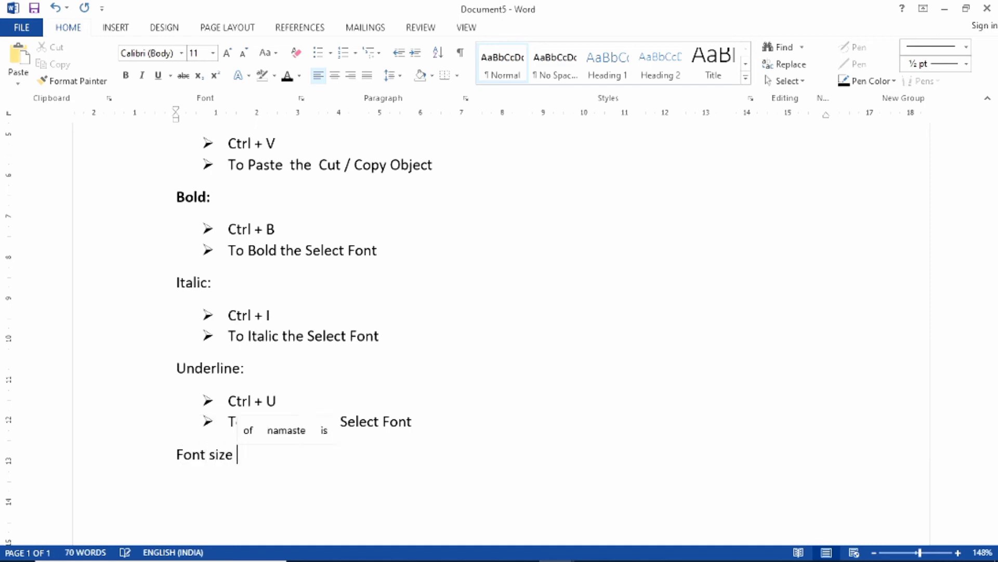
{"action": "type", "text": "Incre"}
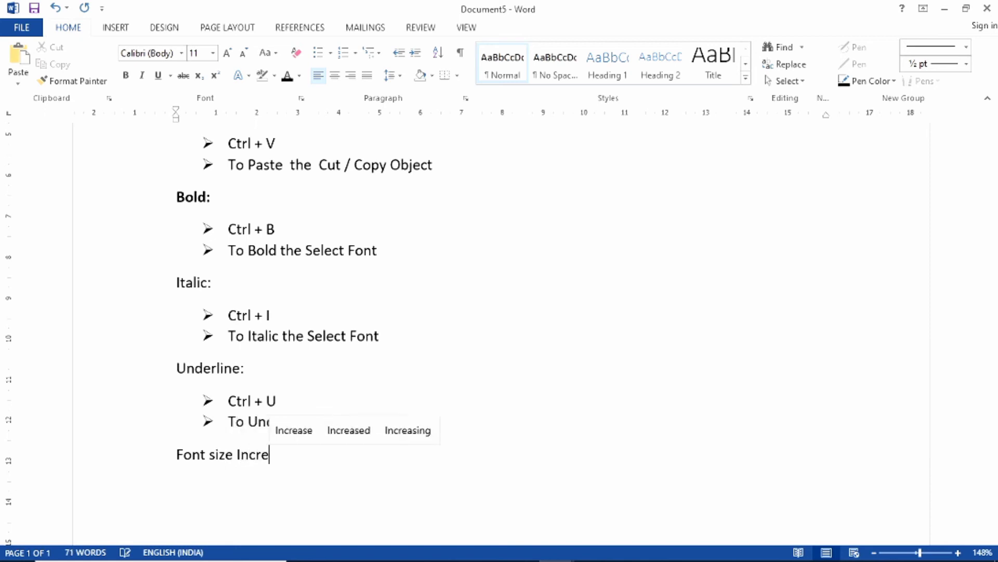
{"action": "type", "text": "as"}
{"action": "type", "text": "e:"}
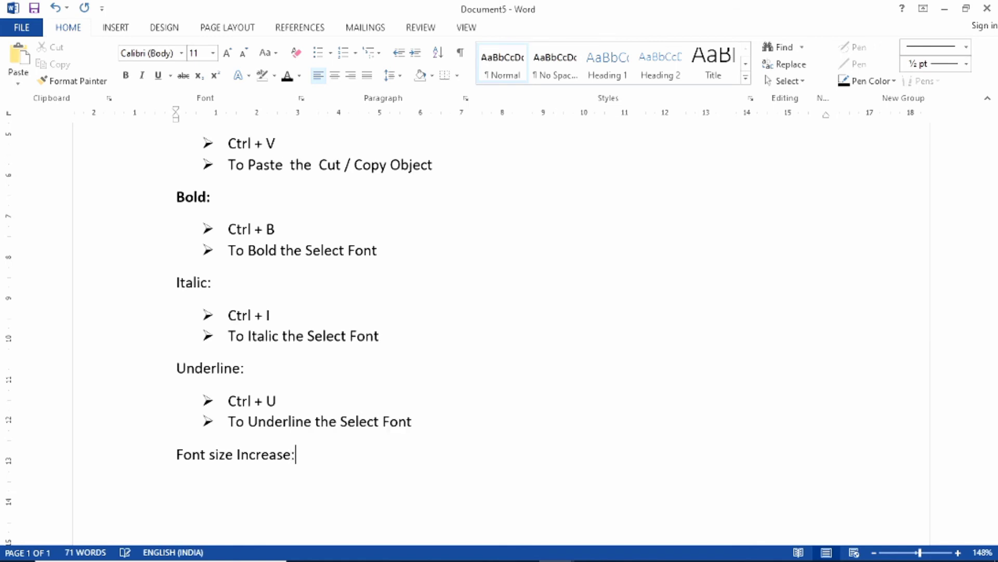
{"action": "key", "text": "BackSpace"}
{"action": "type", "text": "--"}
{"action": "type", "text": ">"}
{"action": "type", "text": "  C"}
{"action": "type", "text": "trl"}
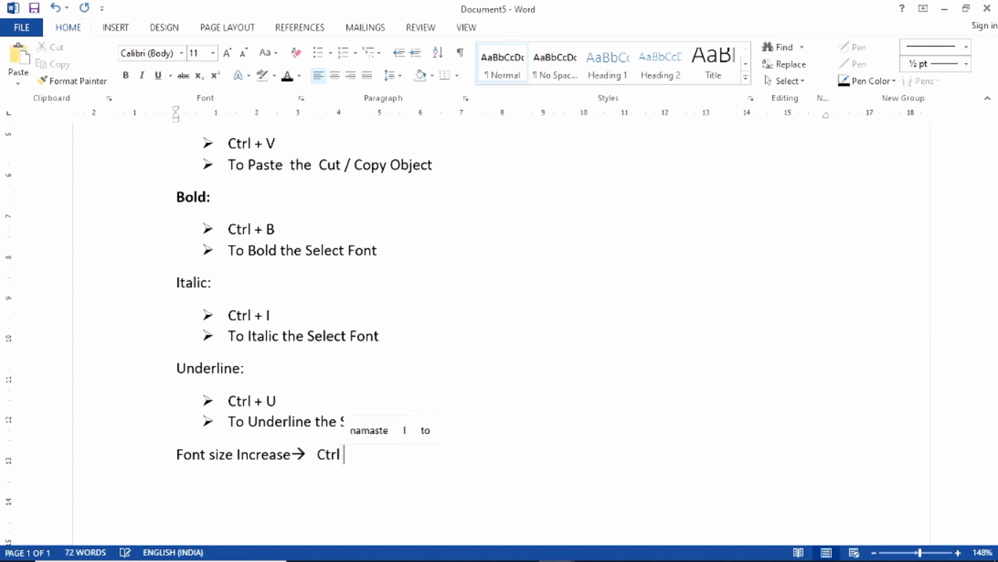
{"action": "type", "text": " +"}
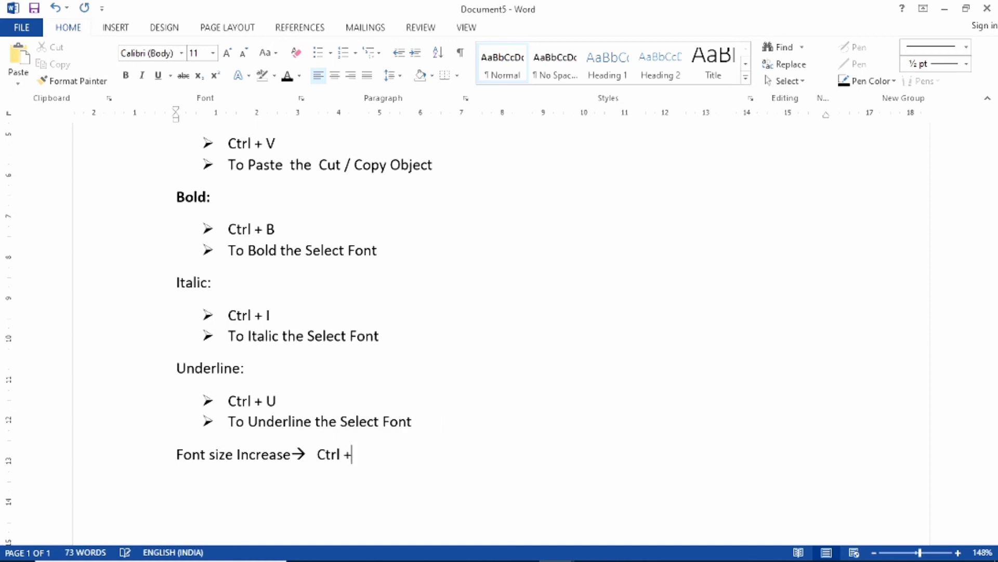
{"action": "type", "text": "s"}
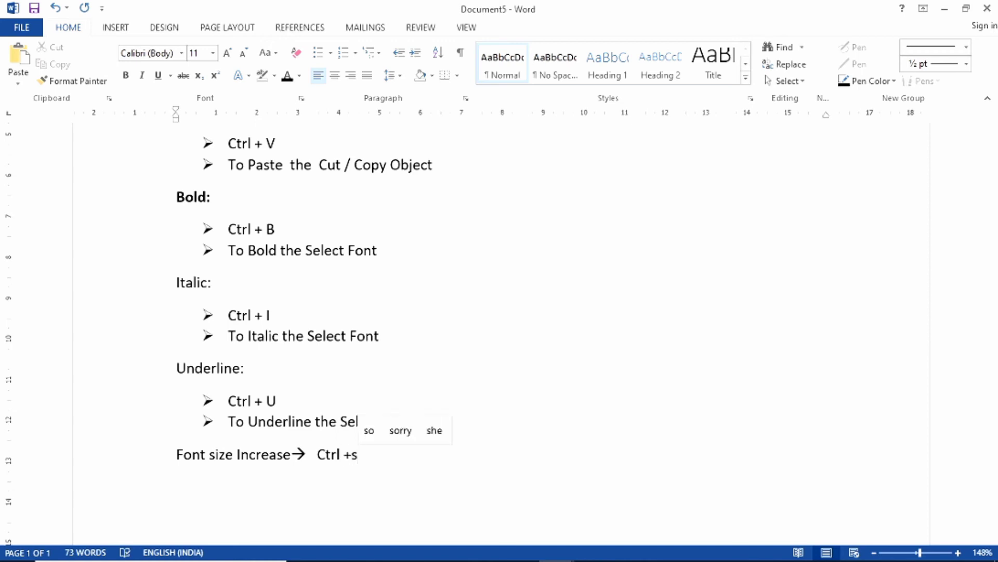
{"action": "key", "text": "BackSpace"}
{"action": "type", "text": "Sh"}
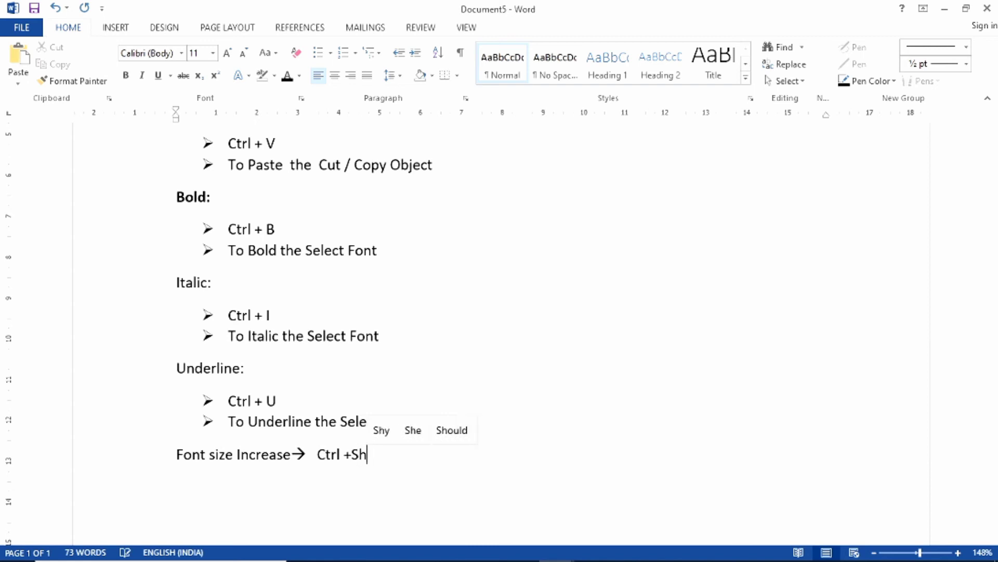
{"action": "type", "text": "ift "}
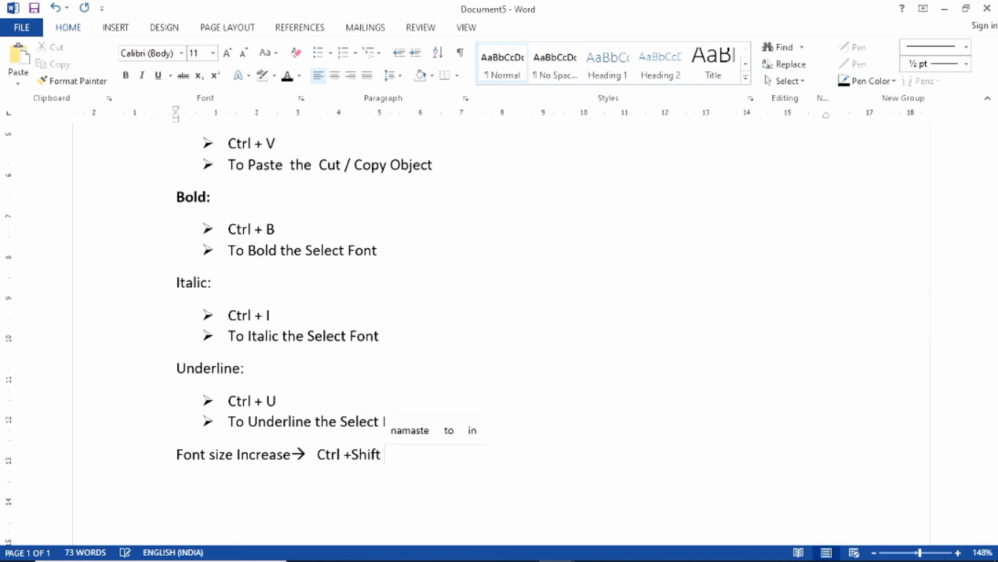
{"action": "type", "text": "+ "}
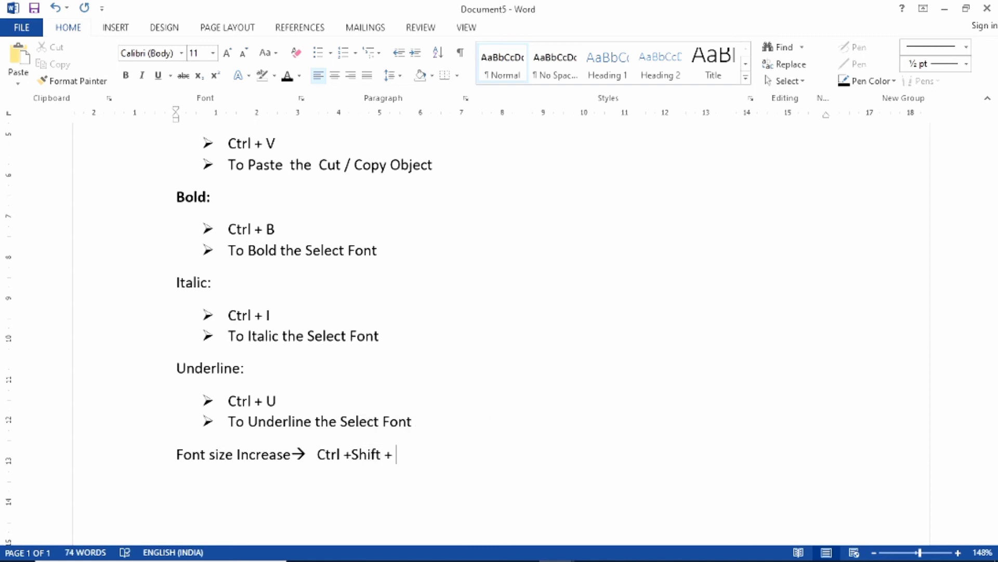
{"action": "type", "text": ">"}
{"action": "key", "text": "Return"}
Step: Duplicate the 'Font size Increase' line onto the empty line below
{"action": "left_click", "coordinate": [129, 468]}
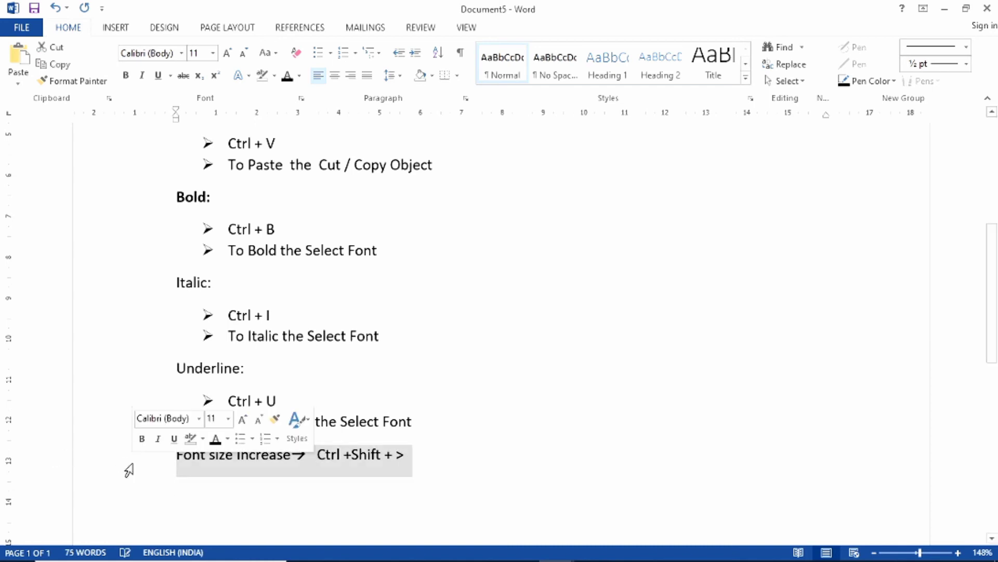
{"action": "key", "text": "ctrl+c"}
{"action": "left_click", "coordinate": [187, 494]}
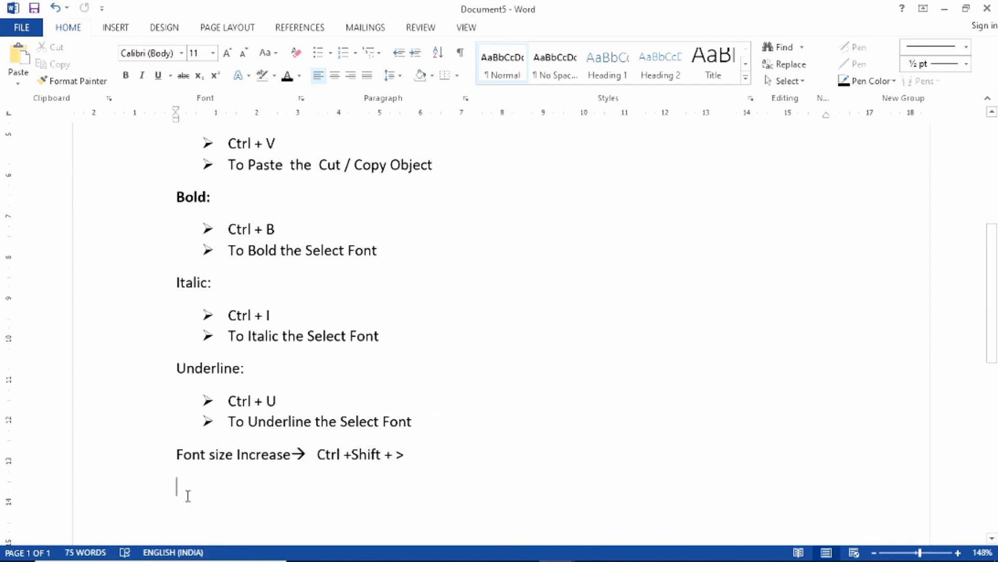
{"action": "key", "text": "ctrl+v"}
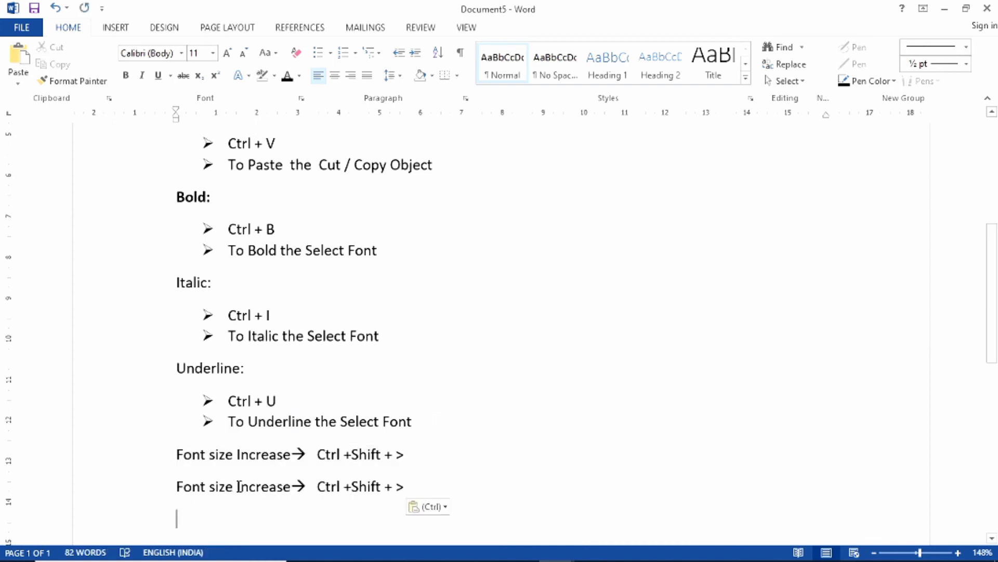
Step: Edit the copy to read 'Font size Decrease→ Ctrl +Shift + <'
{"action": "left_click", "coordinate": [238, 487]}
{"action": "key", "text": "Delete"}
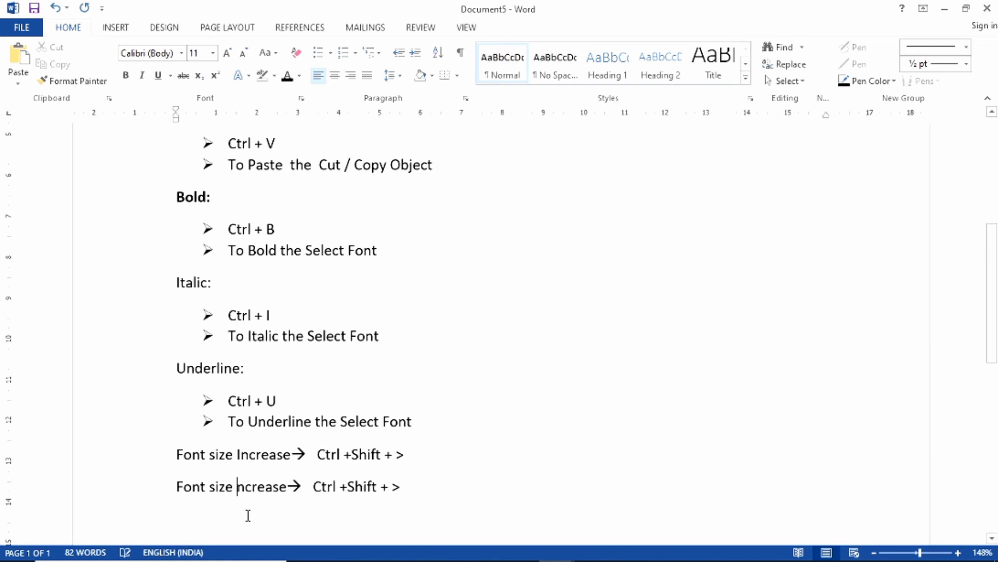
{"action": "key", "text": "Delete"}
{"action": "type", "text": "de"}
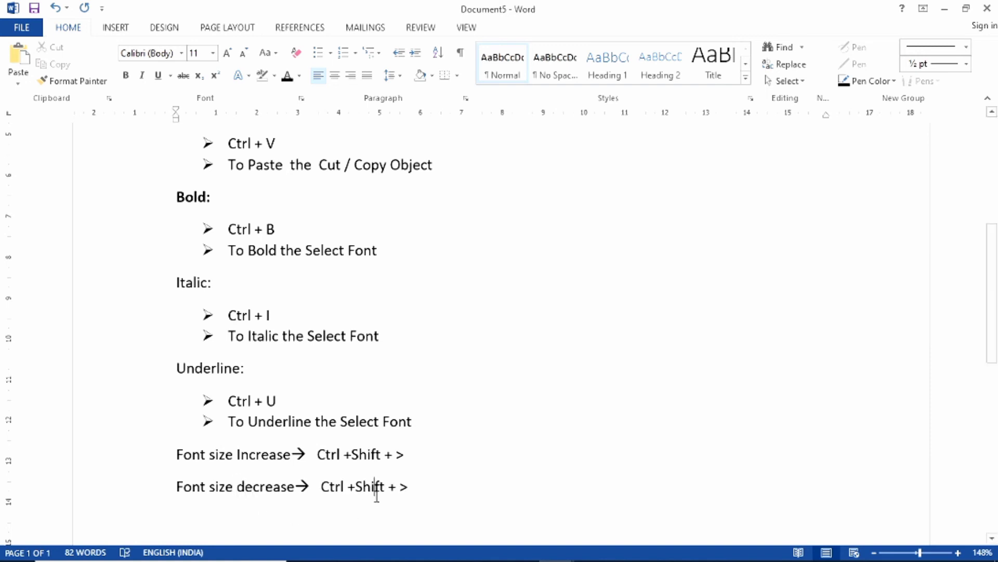
{"action": "left_click", "coordinate": [237, 487]}
{"action": "key", "text": "Delete"}
{"action": "type", "text": "D"}
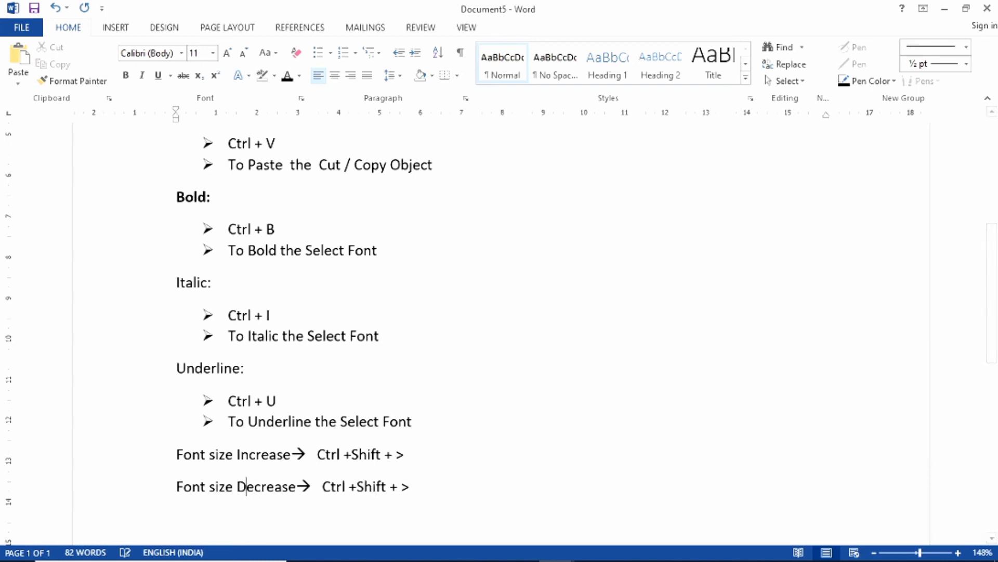
{"action": "left_click", "coordinate": [399, 487]}
{"action": "left_click", "coordinate": [413, 486]}
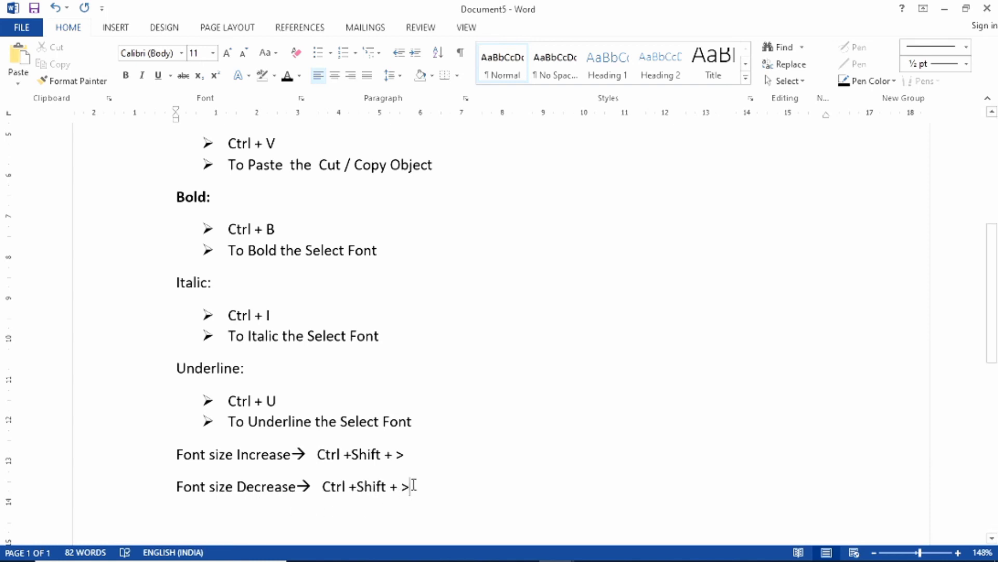
{"action": "key", "text": "BackSpace"}
{"action": "type", "text": "<"}
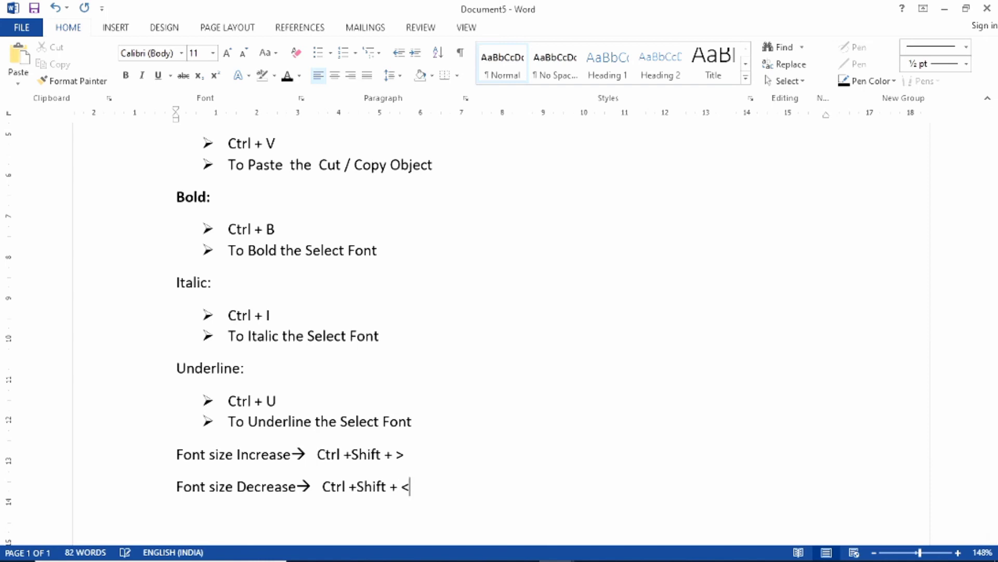
{"action": "scroll", "coordinate": [457, 463], "scroll_direction": "down", "scroll_amount": 1}
{"action": "scroll", "coordinate": [431, 460], "scroll_direction": "down", "scroll_amount": 1}
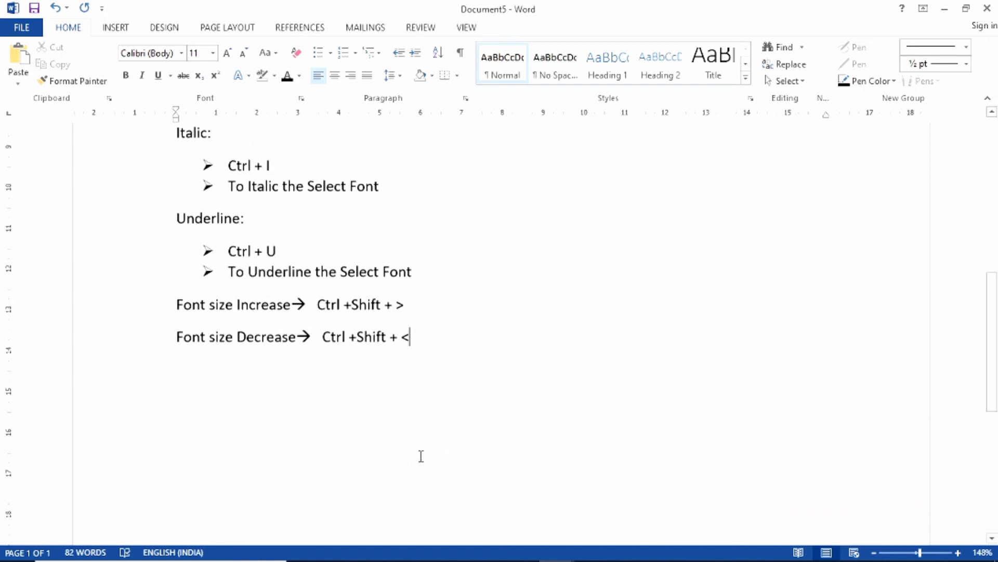
{"action": "scroll", "coordinate": [426, 450], "scroll_direction": "down", "scroll_amount": 1}
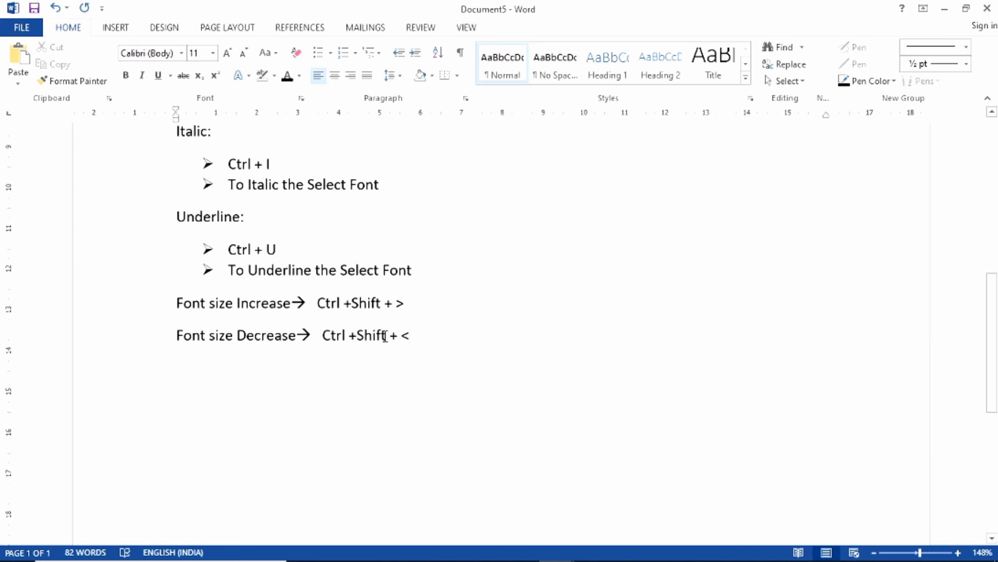
Step: Type the line 'Change case -→ Shift + F3' and start a new line after it
{"action": "key", "text": "Return"}
{"action": "type", "text": "Cha"}
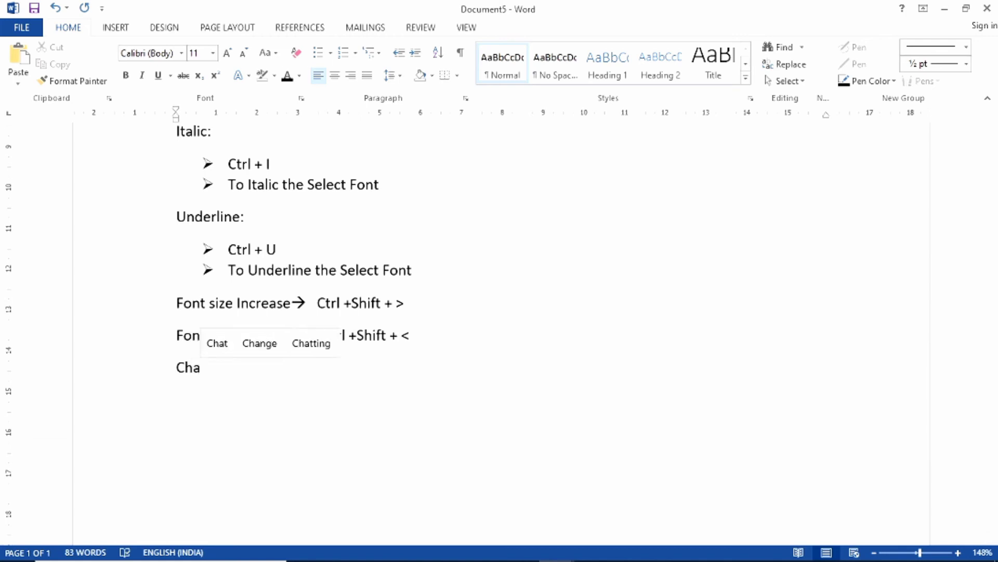
{"action": "type", "text": "nge "}
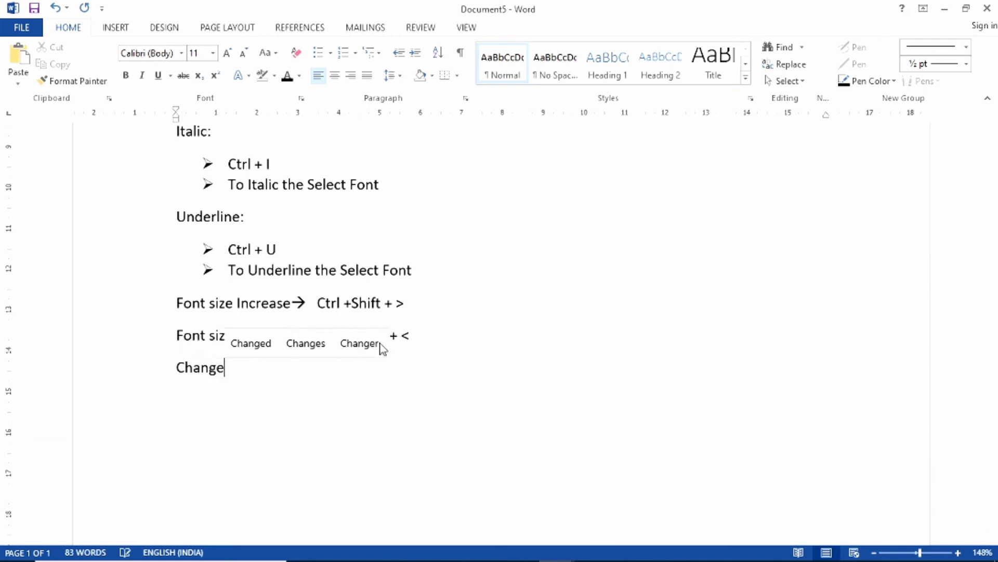
{"action": "type", "text": "case"}
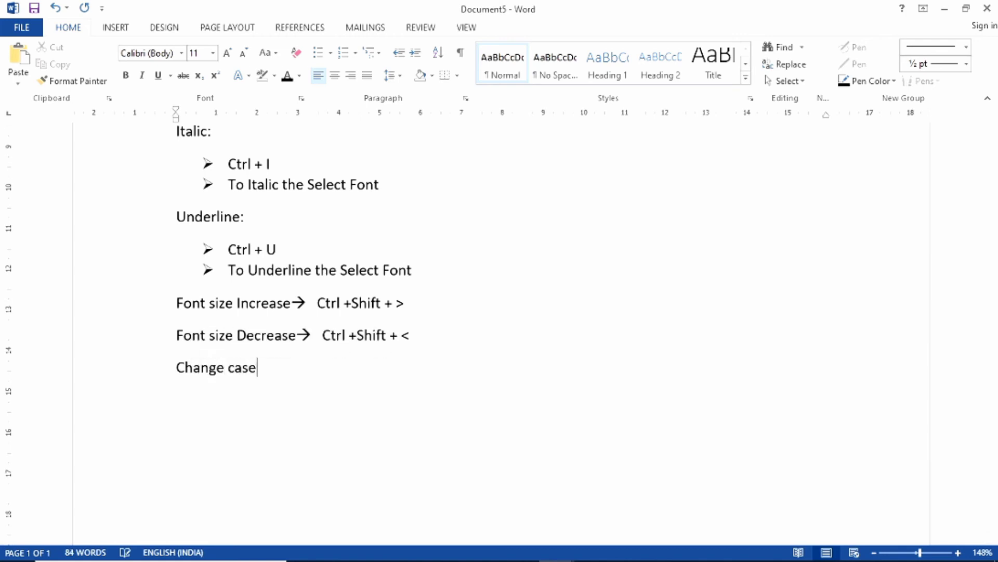
{"action": "type", "text": " :"}
{"action": "key", "text": "BackSpace"}
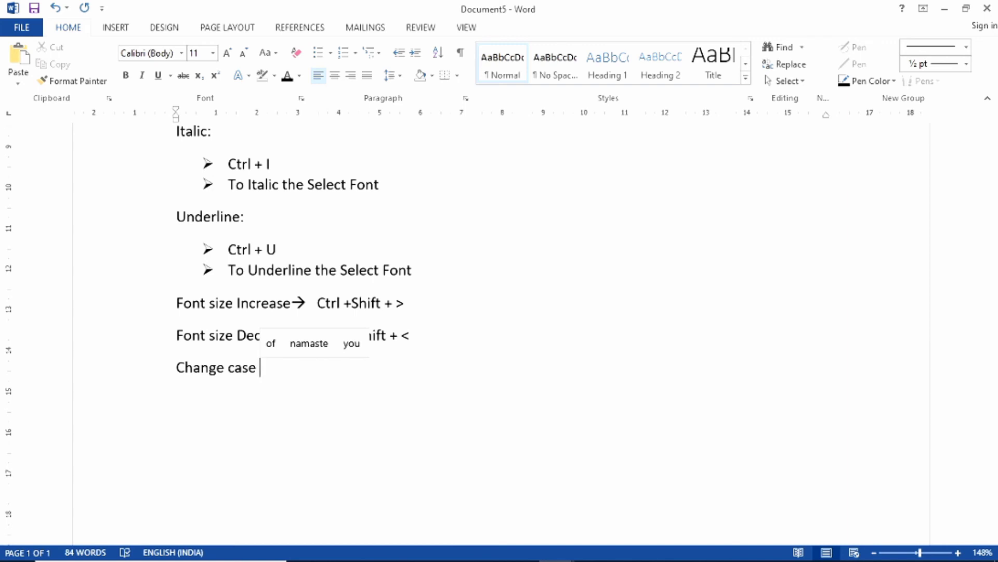
{"action": "type", "text": "---"}
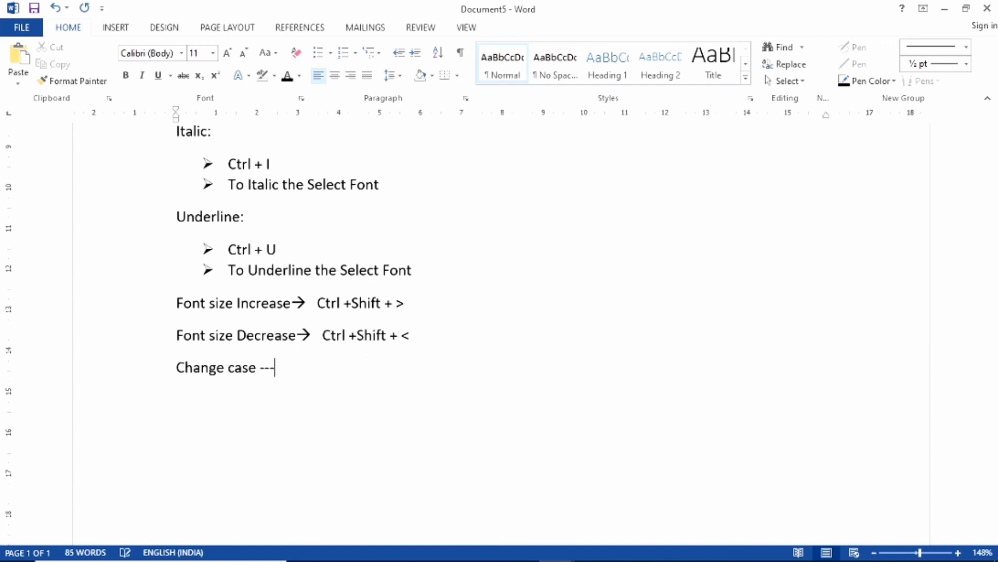
{"action": "type", "text": "->"}
{"action": "type", "text": " Shify"}
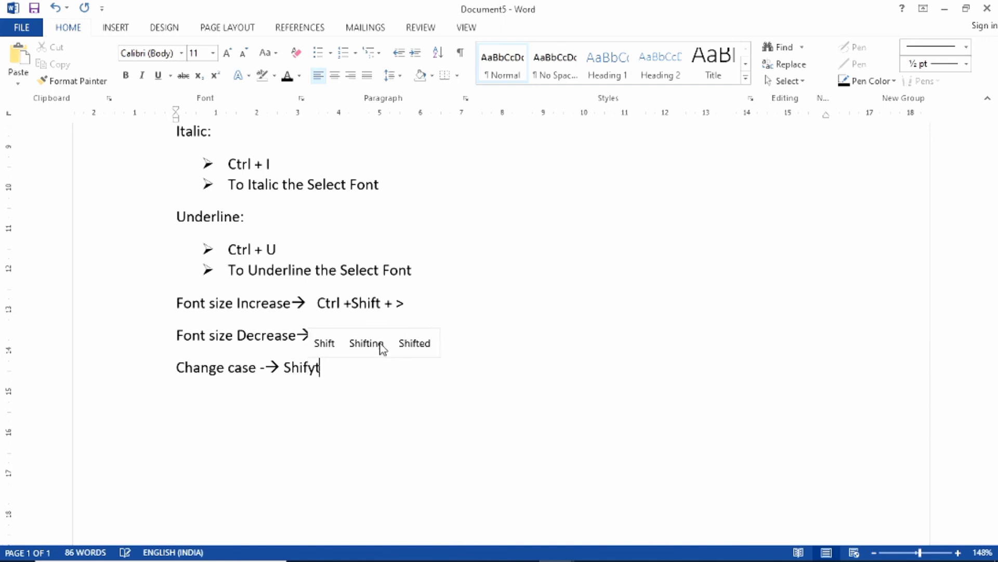
{"action": "key", "text": "BackSpace"}
{"action": "type", "text": "t "}
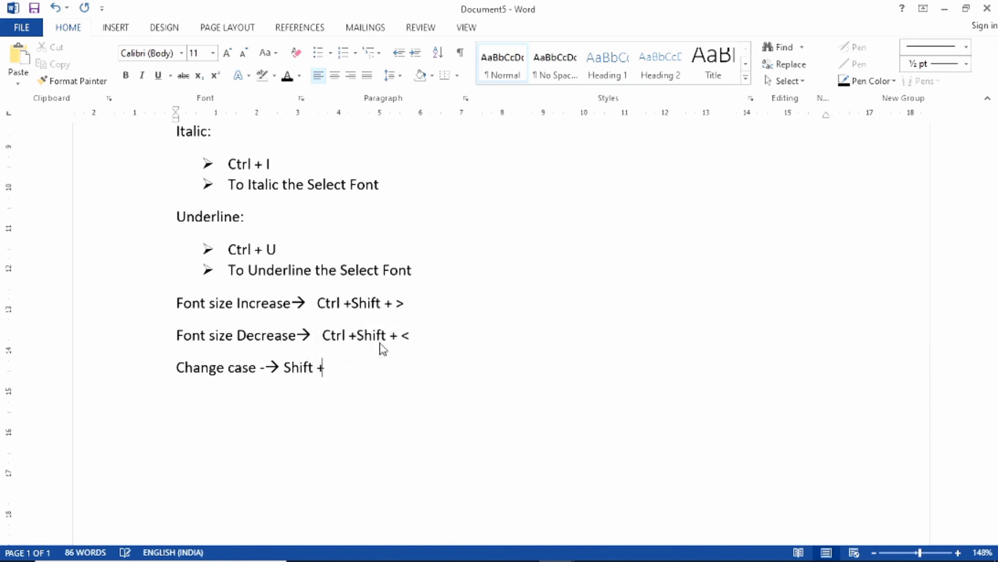
{"action": "type", "text": "+ F"}
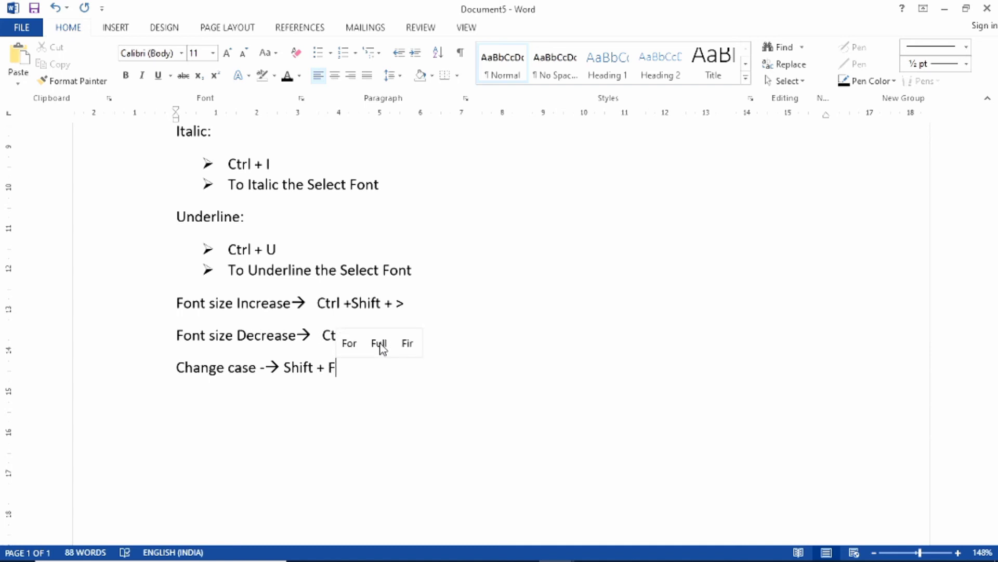
{"action": "type", "text": "3"}
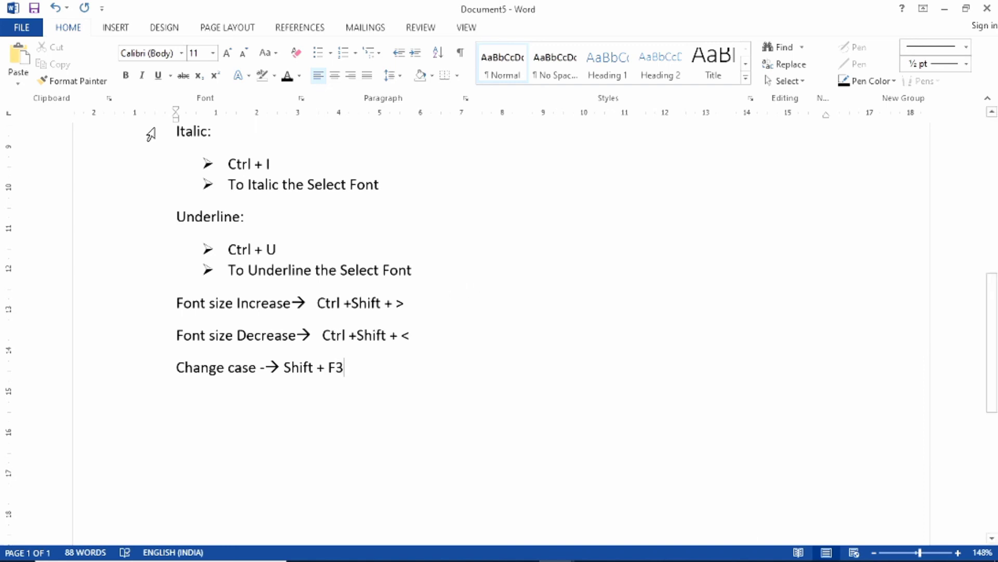
{"action": "key", "text": "Return"}
Step: Add the line 'Subscript---> Ctrl + =', correcting the 'Subscipt' misspelling, then start a new line
{"action": "type", "text": "S"}
{"action": "type", "text": "ub"}
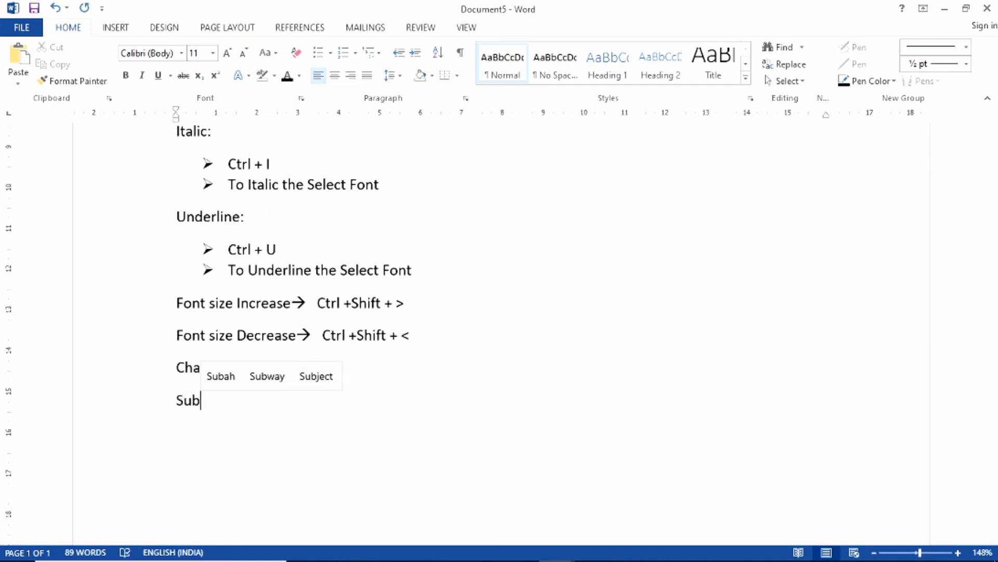
{"action": "type", "text": "sc"}
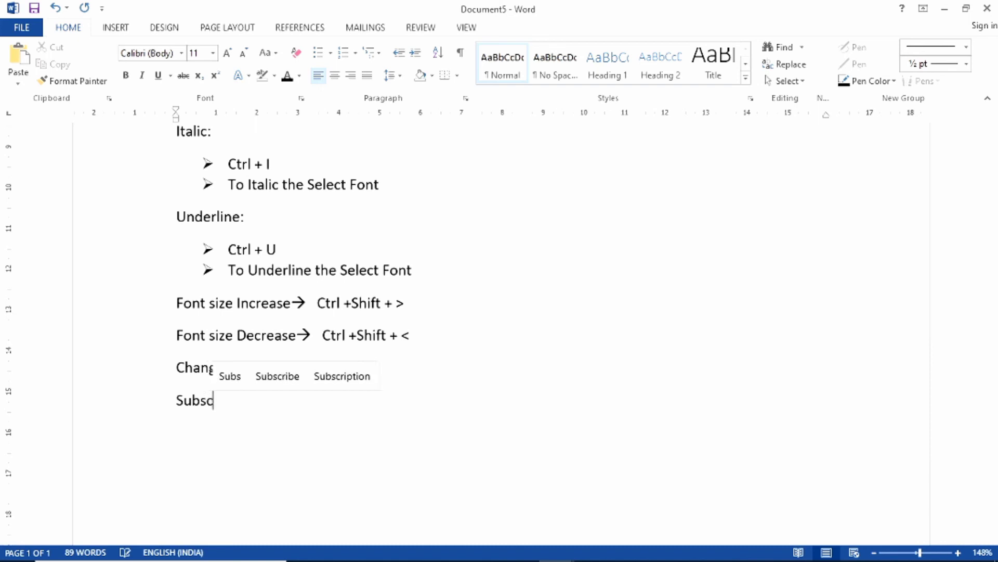
{"action": "type", "text": "i"}
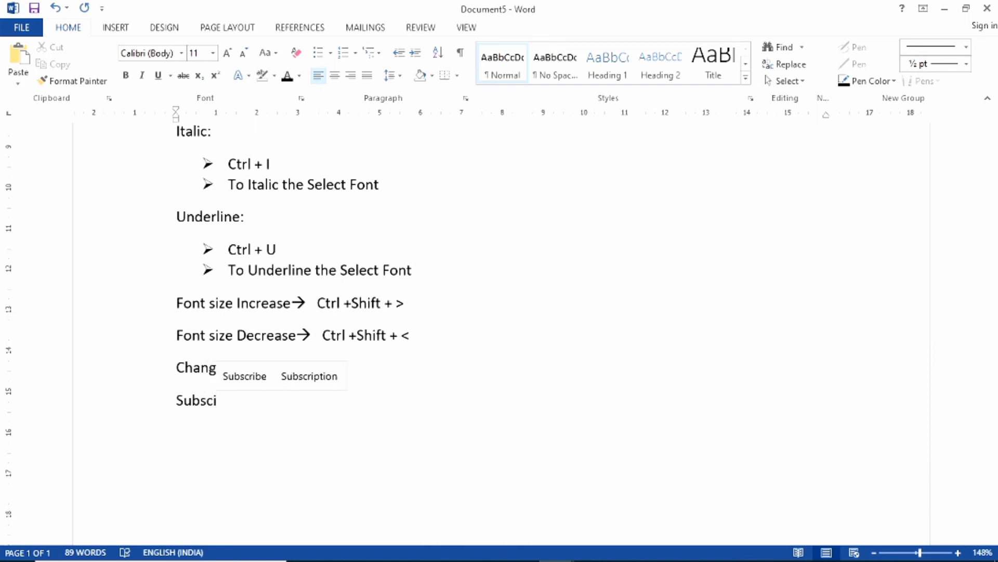
{"action": "type", "text": "pt"}
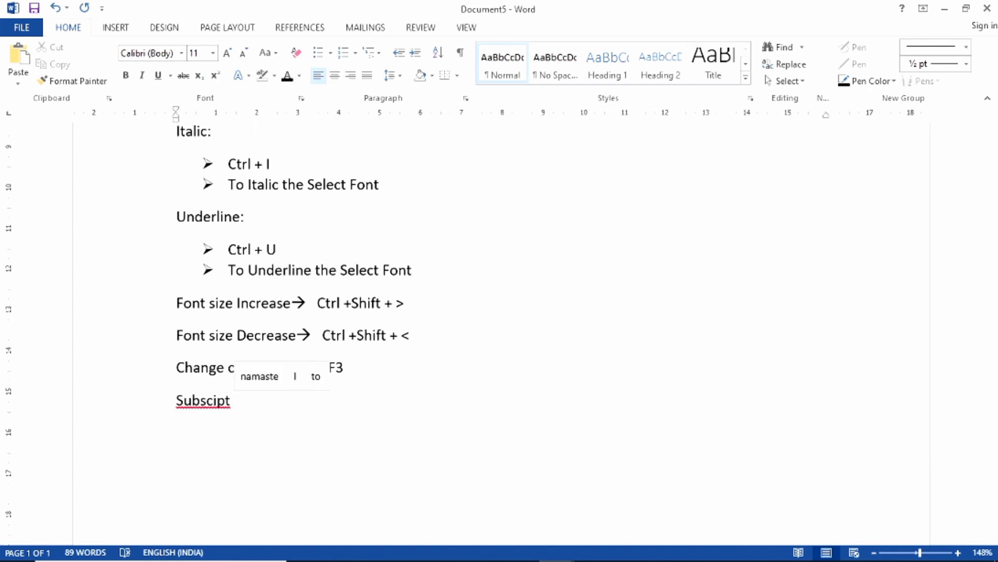
{"action": "right_click", "coordinate": [202, 404]}
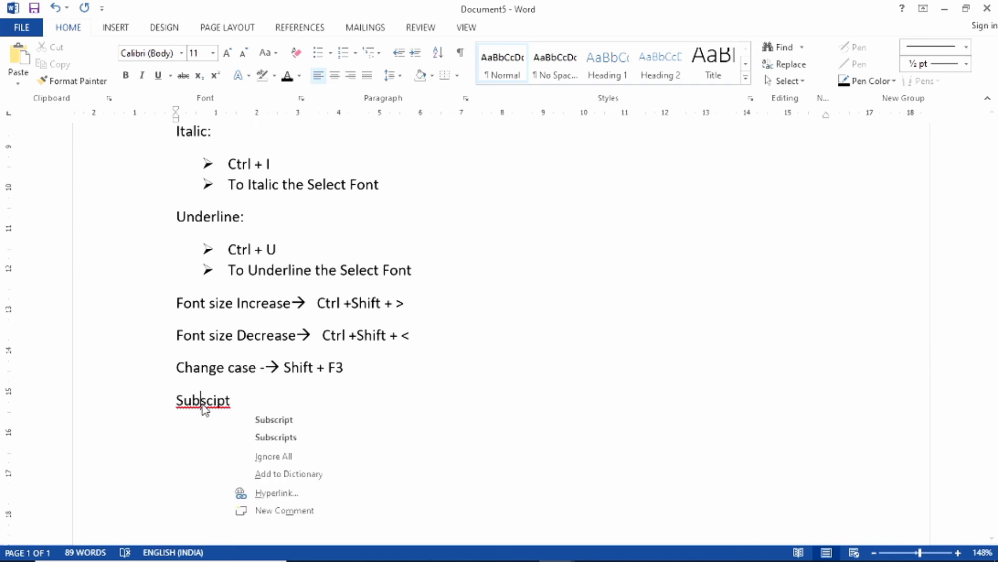
{"action": "left_click", "coordinate": [285, 421]}
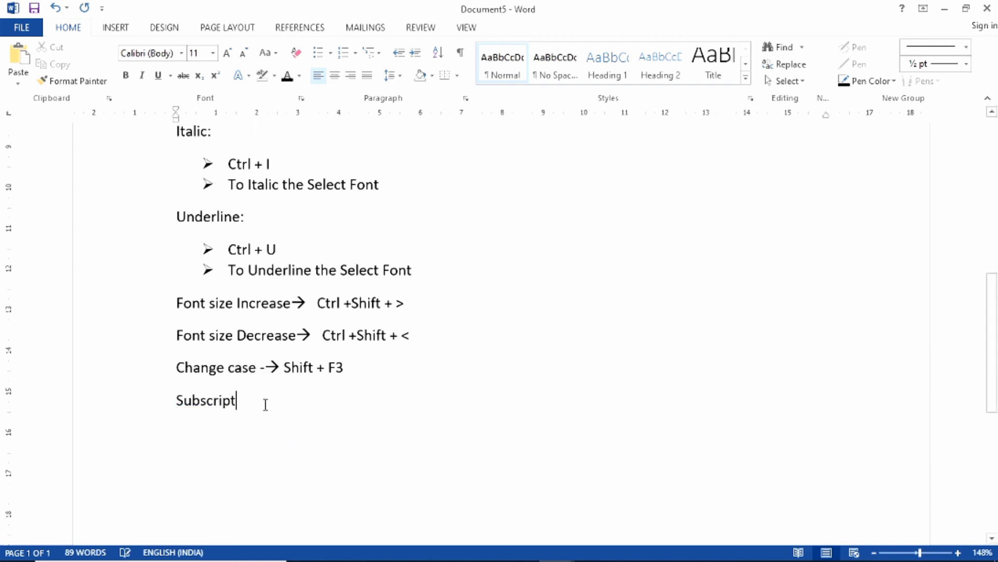
{"action": "type", "text": "..."}
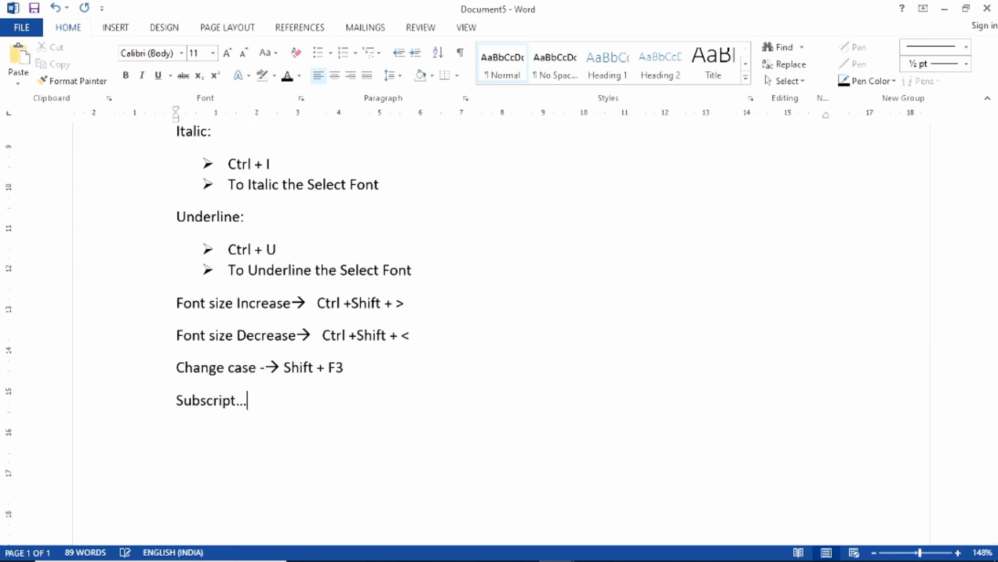
{"action": "key", "text": "BackSpace"}
{"action": "key", "text": "BackSpace"}
{"action": "key", "text": "BackSpace"}
{"action": "type", "text": "---"}
{"action": "type", "text": ">"}
{"action": "type", "text": "CT"}
{"action": "key", "text": "BackSpace"}
{"action": "type", "text": "trl "}
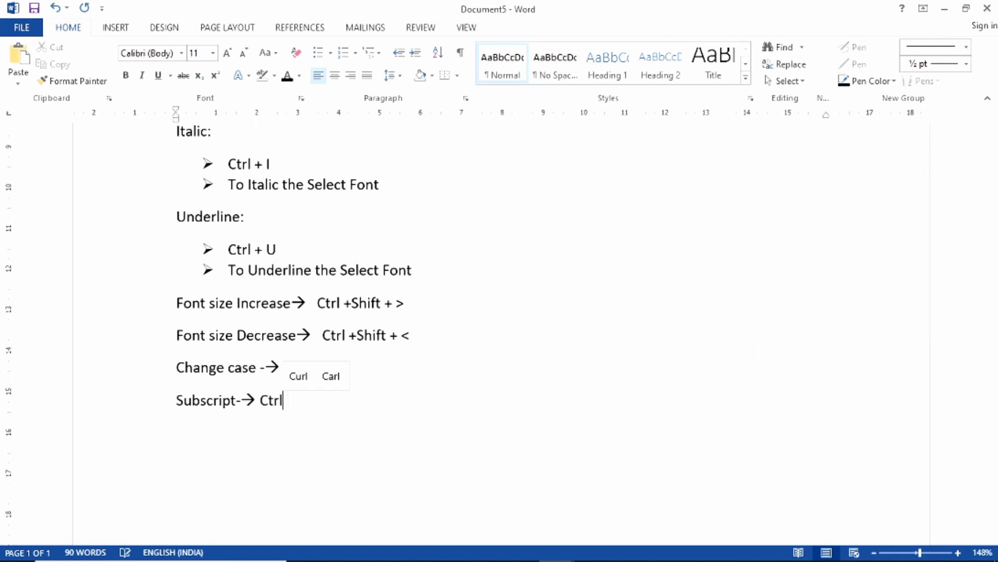
{"action": "type", "text": "+"}
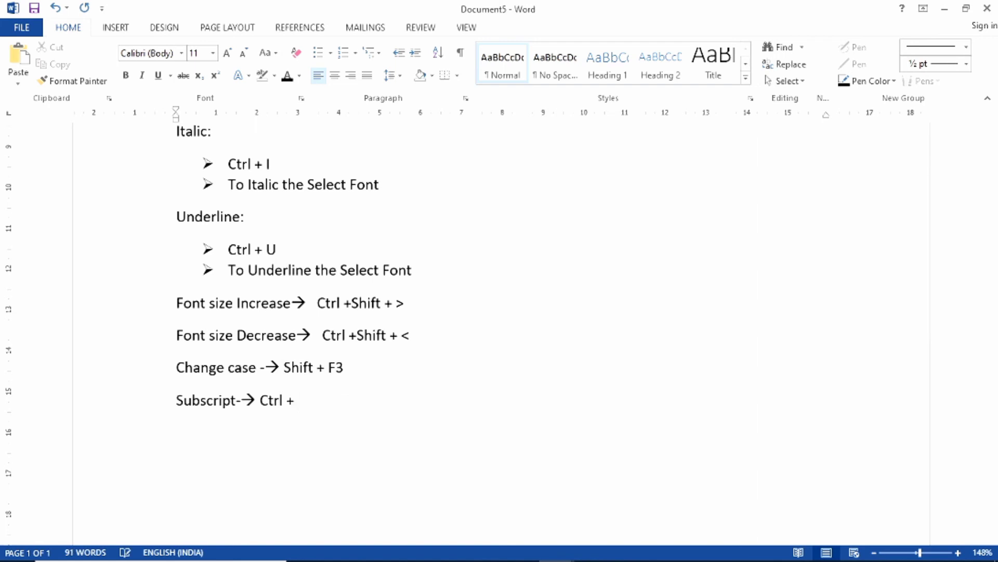
{"action": "type", "text": " ="}
{"action": "key", "text": "Return"}
Step: Type the example 'Ex:- H20 -->H20' under the Subscript line and start a new line
{"action": "type", "text": "Ex"}
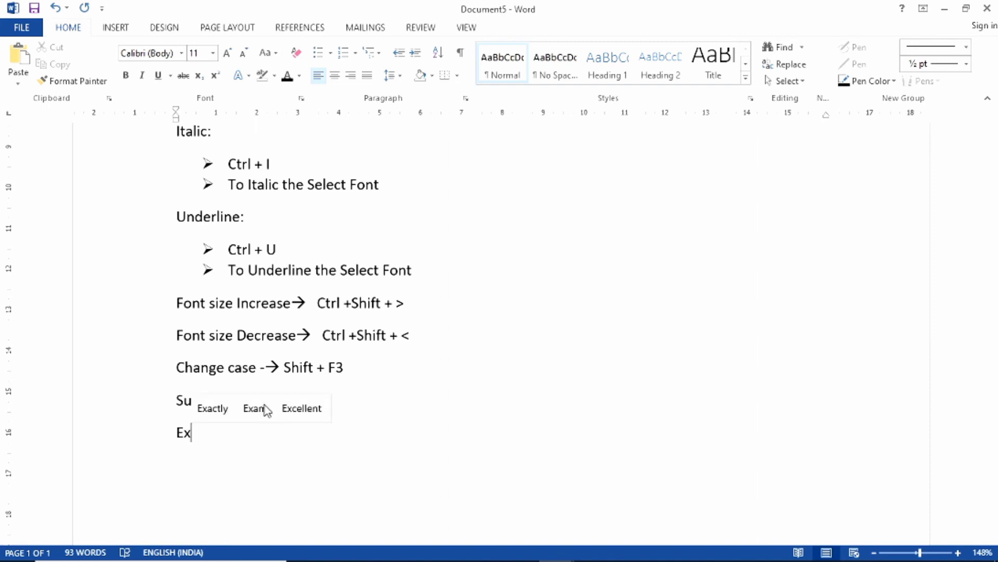
{"action": "type", "text": ":-"}
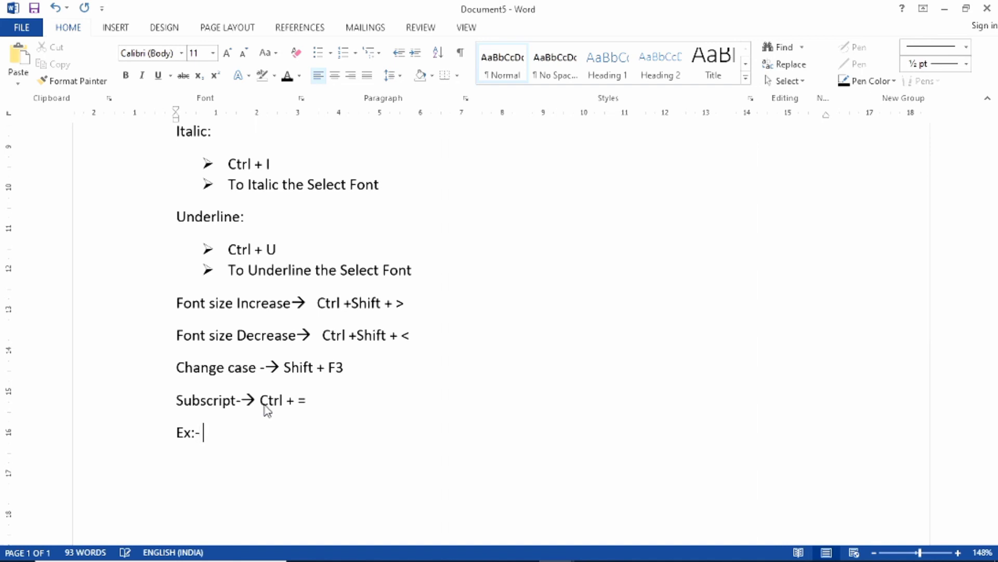
{"action": "type", "text": " H"}
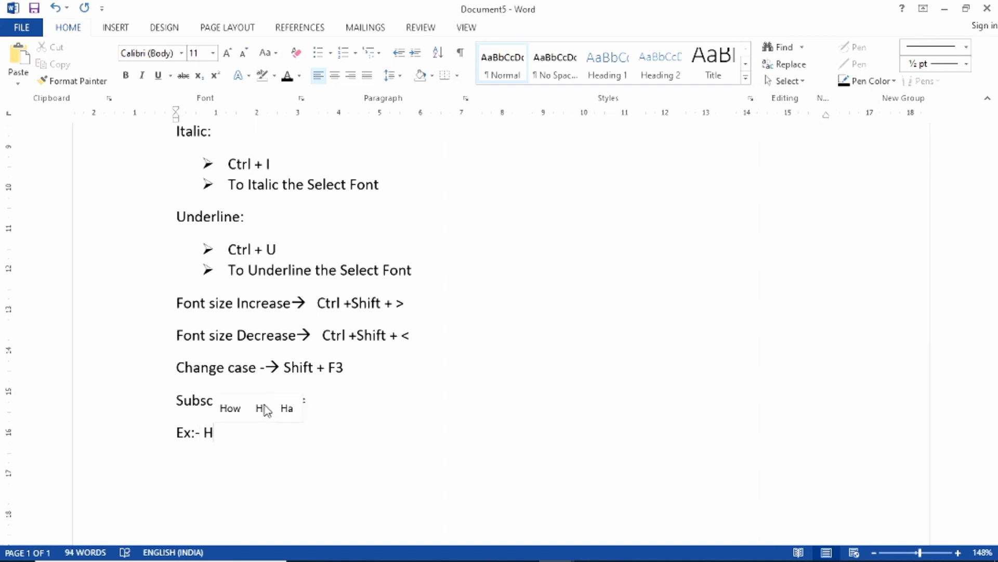
{"action": "type", "text": "20"}
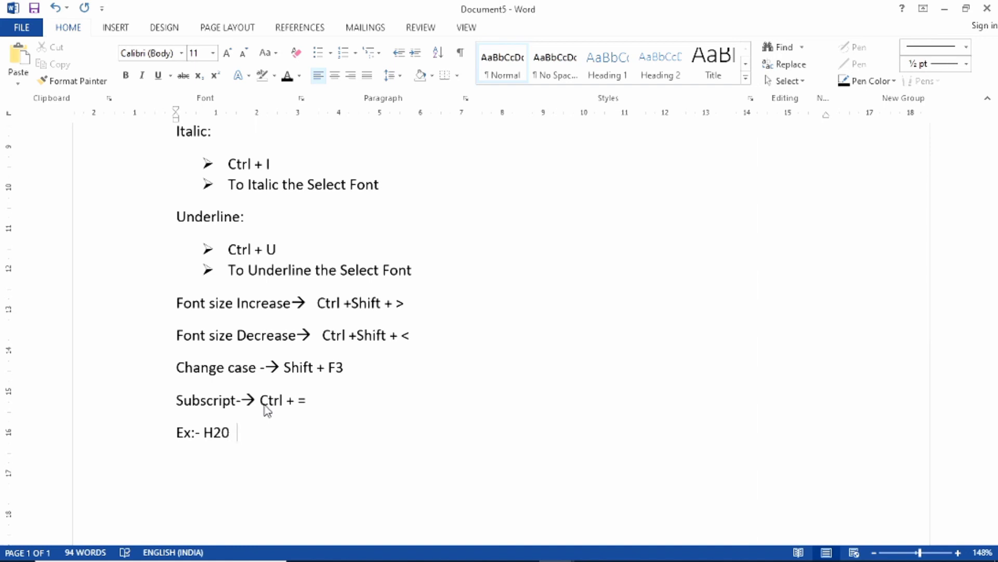
{"action": "type", "text": " --"}
{"action": "type", "text": ">"}
{"action": "type", "text": "H"}
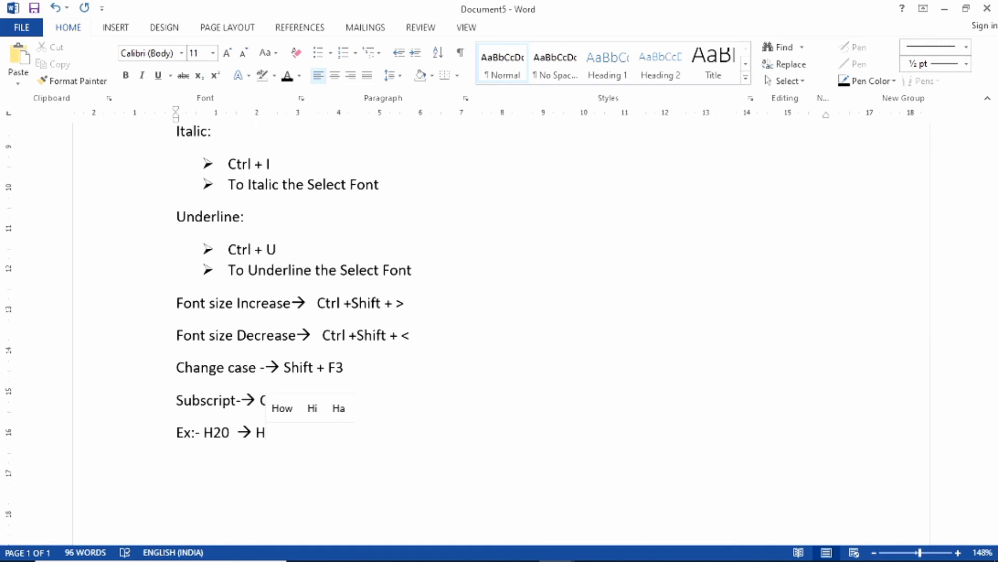
{"action": "type", "text": "20"}
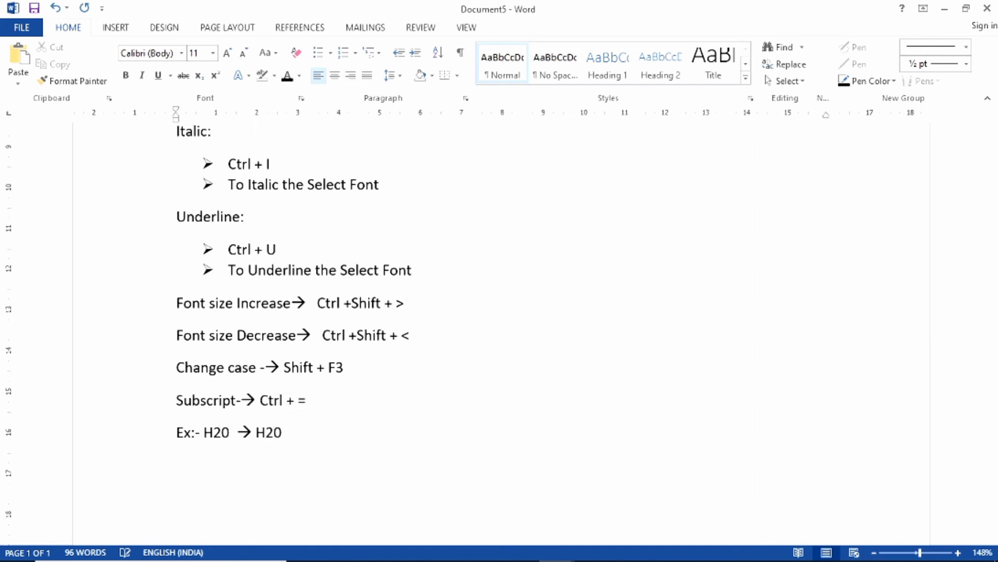
{"action": "key", "text": "Return"}
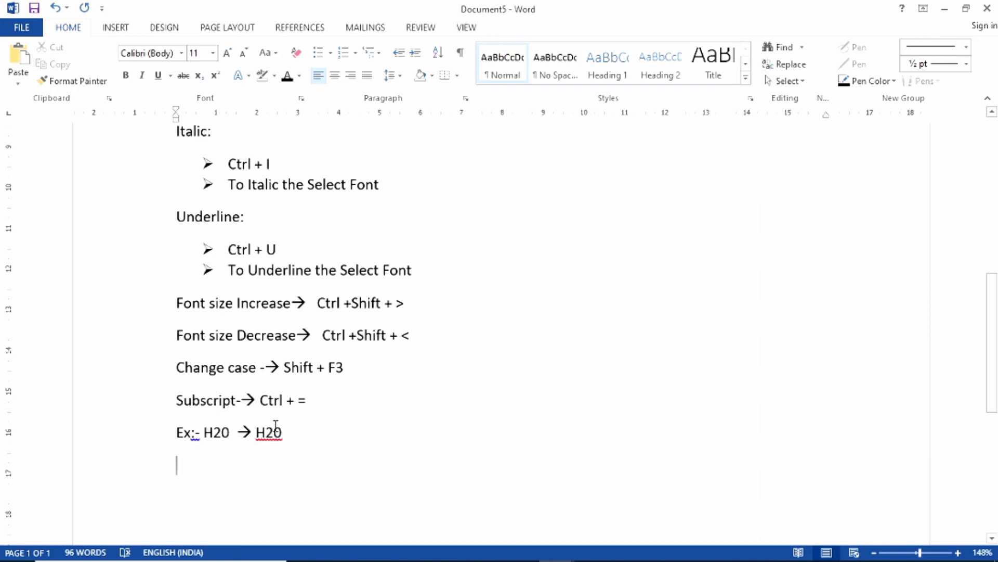
Step: Make the 2 in the second H20 subscript with Ctrl+= and change its 0 to o, giving H₂o
{"action": "left_click_drag", "start_coordinate": [276, 425], "coordinate": [269, 434]}
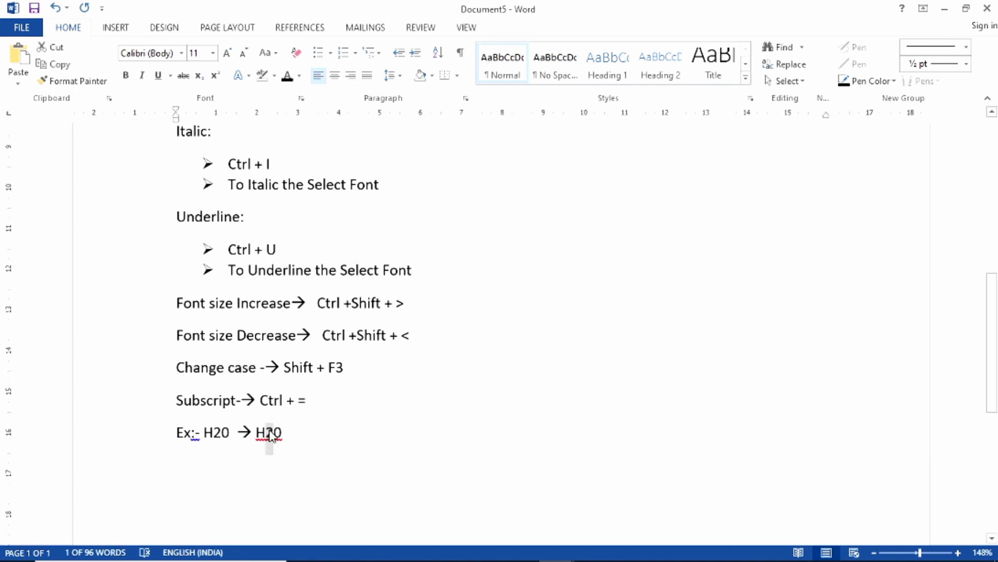
{"action": "key", "text": "ctrl+equal"}
{"action": "right_click", "coordinate": [280, 441]}
{"action": "left_click", "coordinate": [454, 445]}
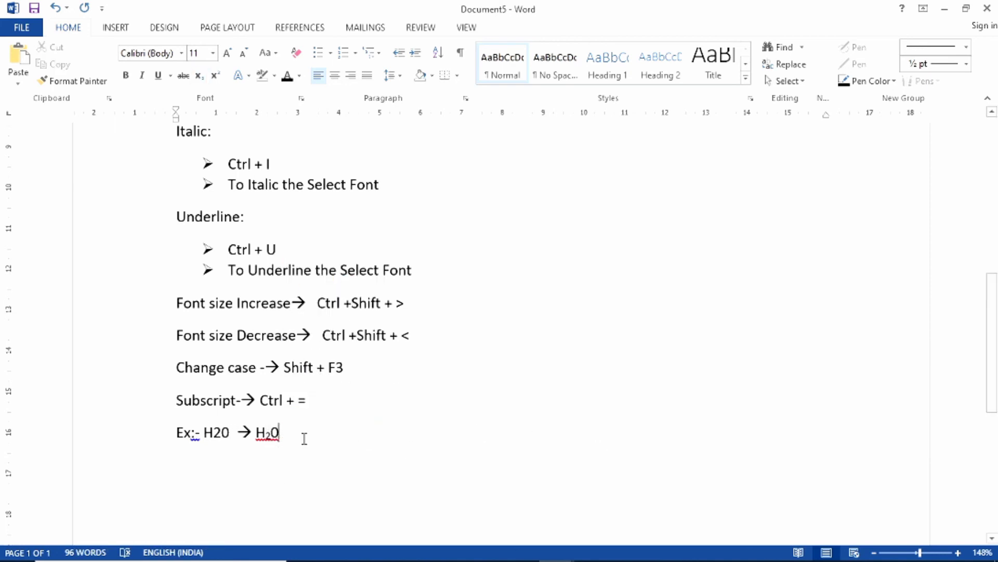
{"action": "right_click", "coordinate": [274, 436]}
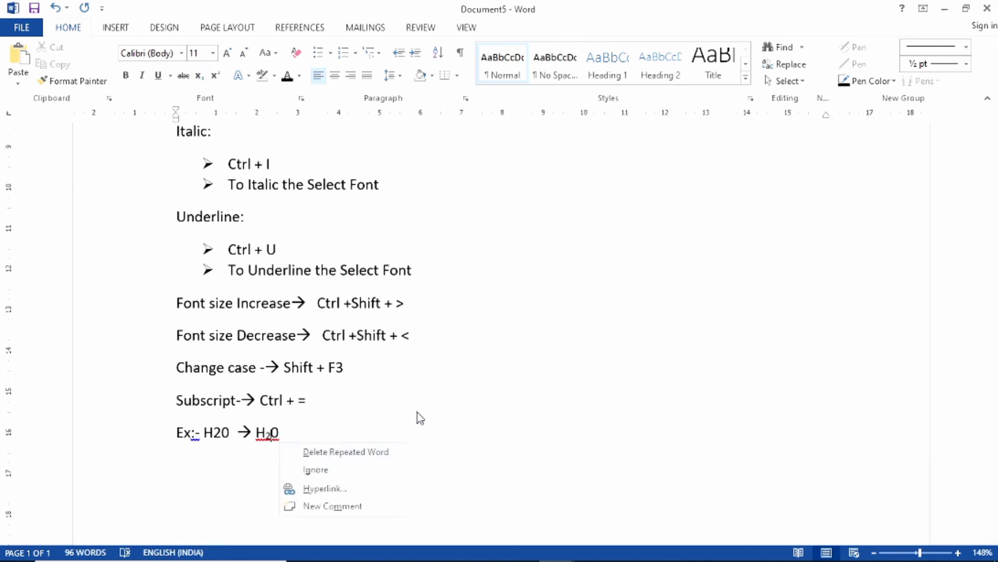
{"action": "left_click", "coordinate": [281, 435]}
{"action": "key", "text": "BackSpace"}
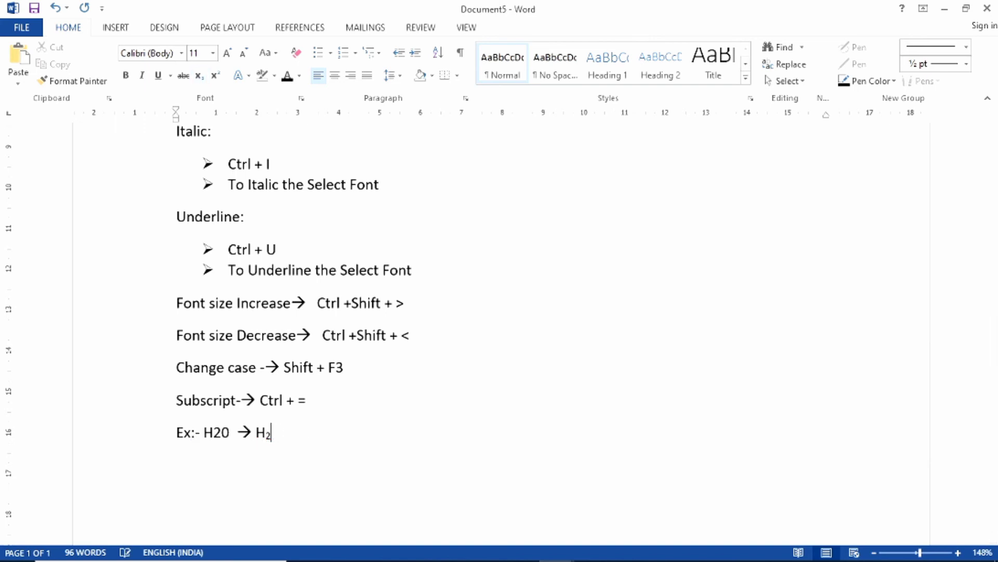
{"action": "type", "text": "o"}
{"action": "key", "text": "Return"}
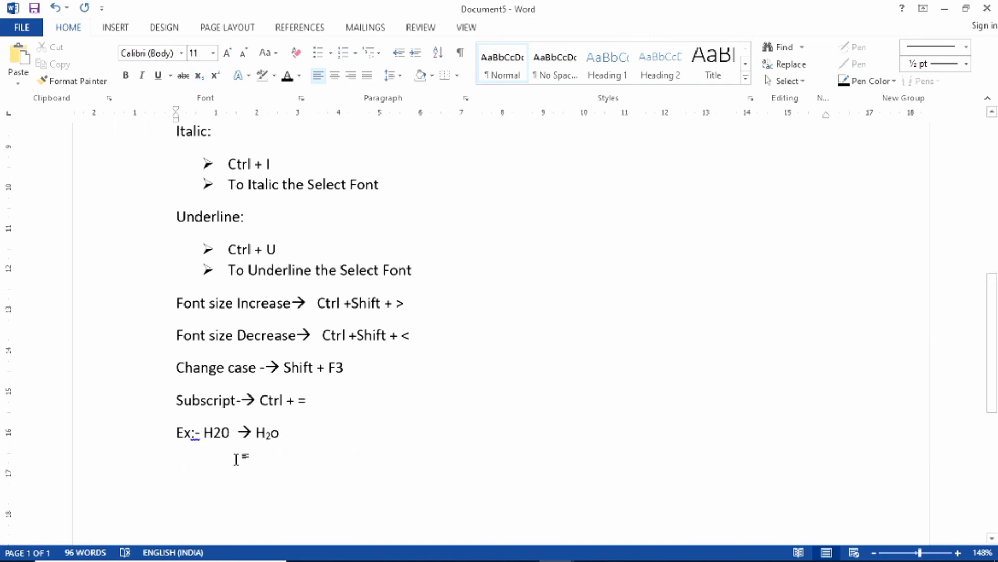
Step: Change the first H20 to H2o and return the cursor to the end of the example line
{"action": "left_click", "coordinate": [231, 435]}
{"action": "key", "text": "BackSpace"}
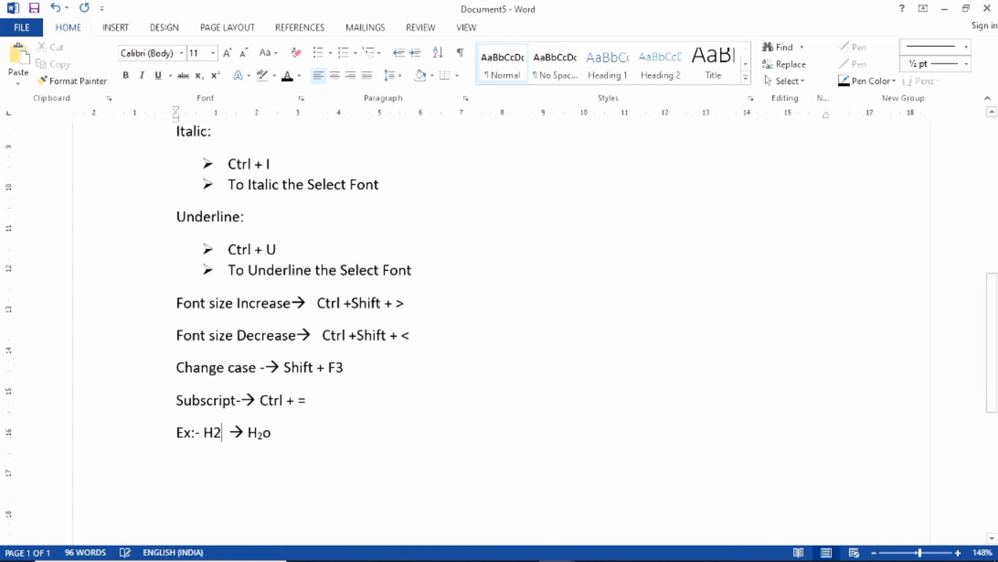
{"action": "type", "text": "o"}
{"action": "left_click", "coordinate": [282, 443]}
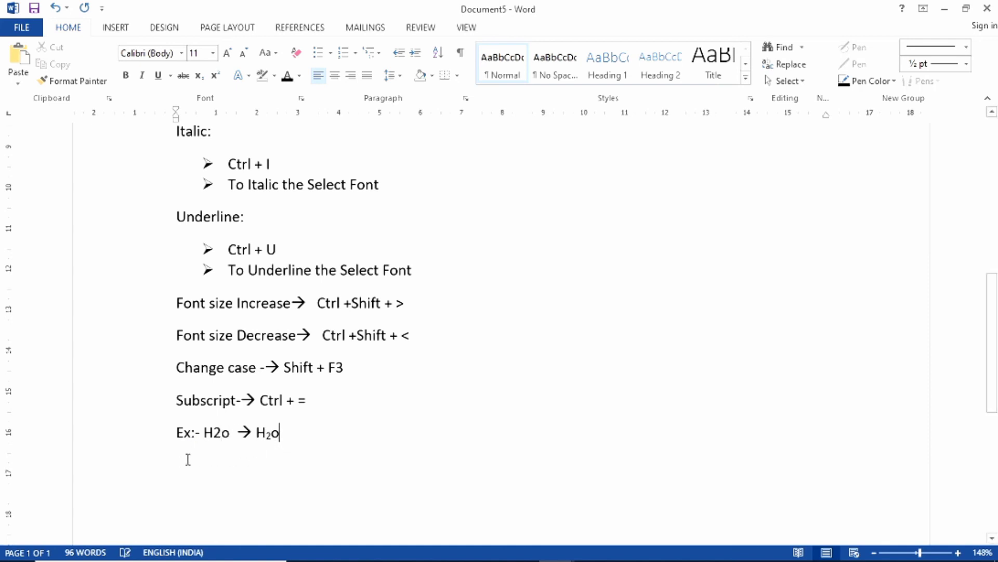
{"action": "key", "text": "Return"}
{"action": "right_click", "coordinate": [273, 435]}
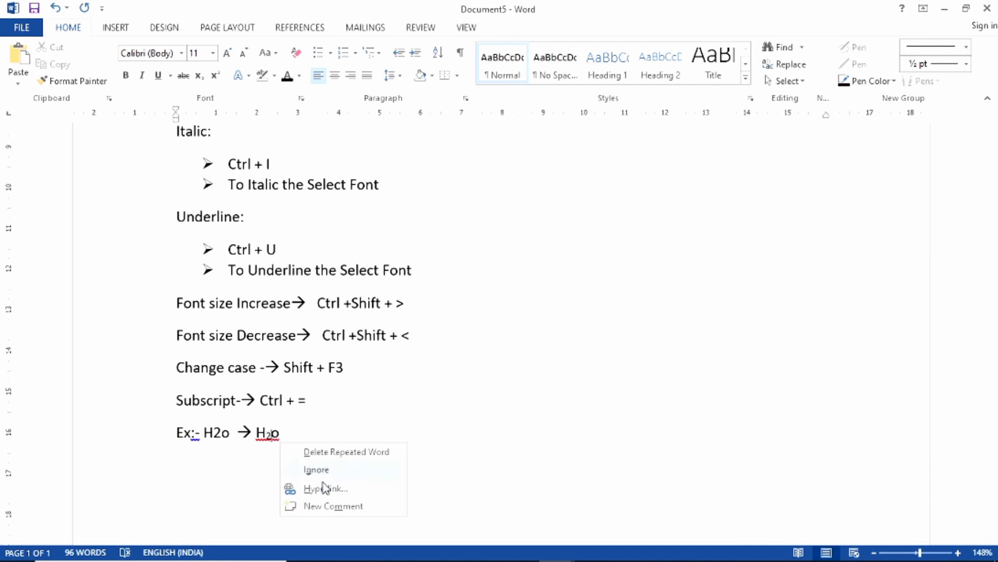
{"action": "left_click", "coordinate": [256, 460]}
{"action": "left_click", "coordinate": [279, 445]}
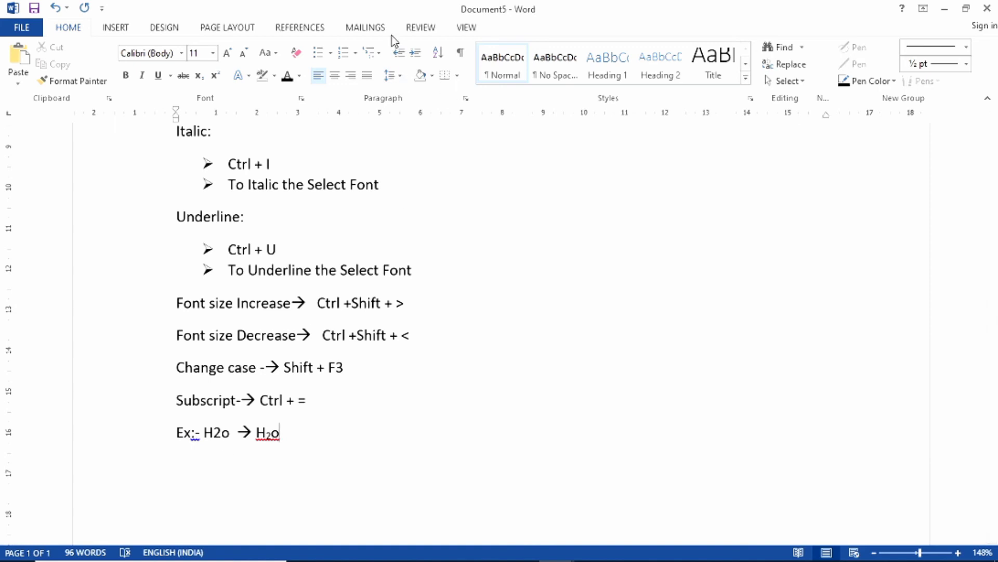
Step: Add the line 'Superscript-->Ctrl +Shift + =', using autocomplete for Superscript
{"action": "key", "text": "Return"}
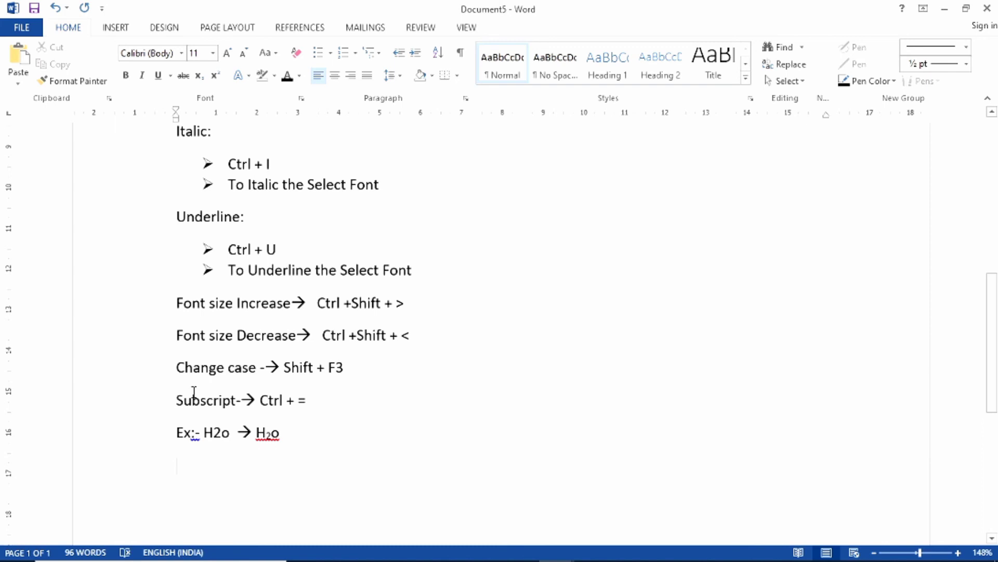
{"action": "type", "text": "sup"}
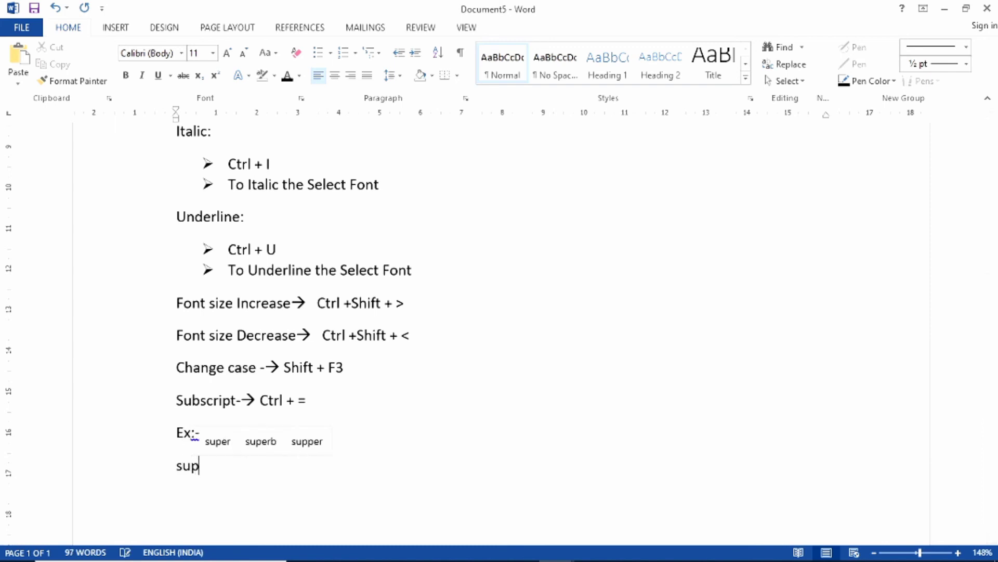
{"action": "type", "text": "er"}
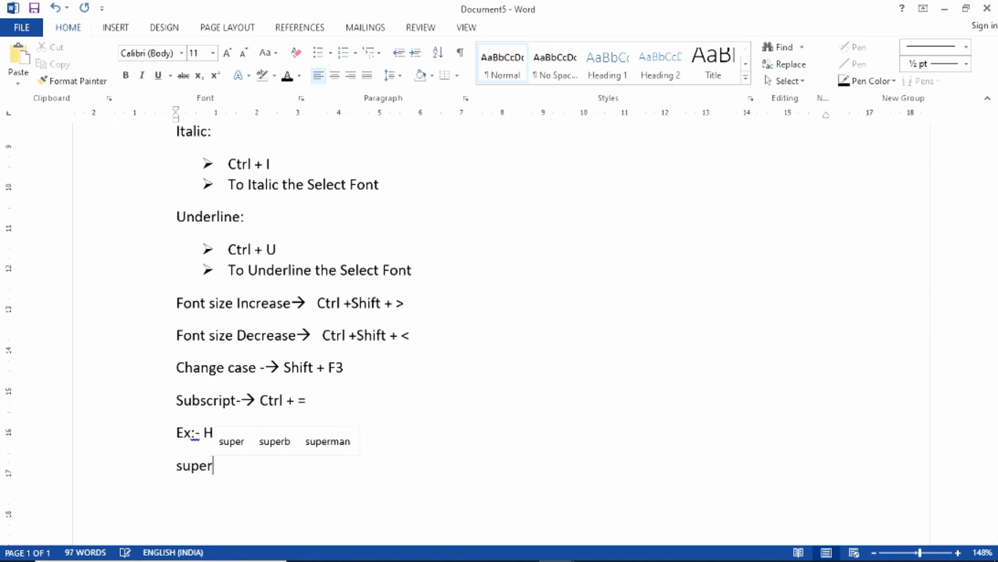
{"action": "type", "text": "sc"}
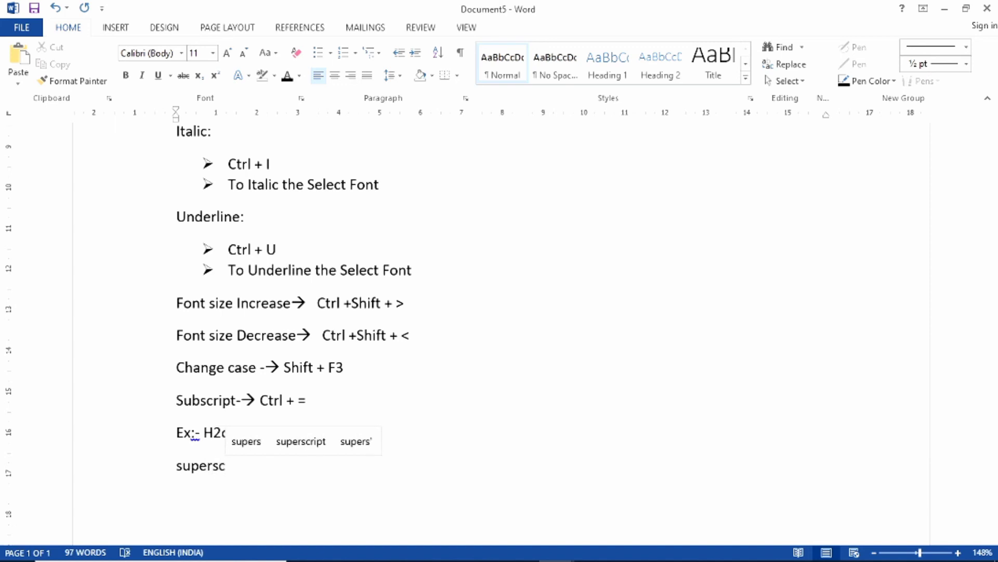
{"action": "left_click", "coordinate": [303, 448]}
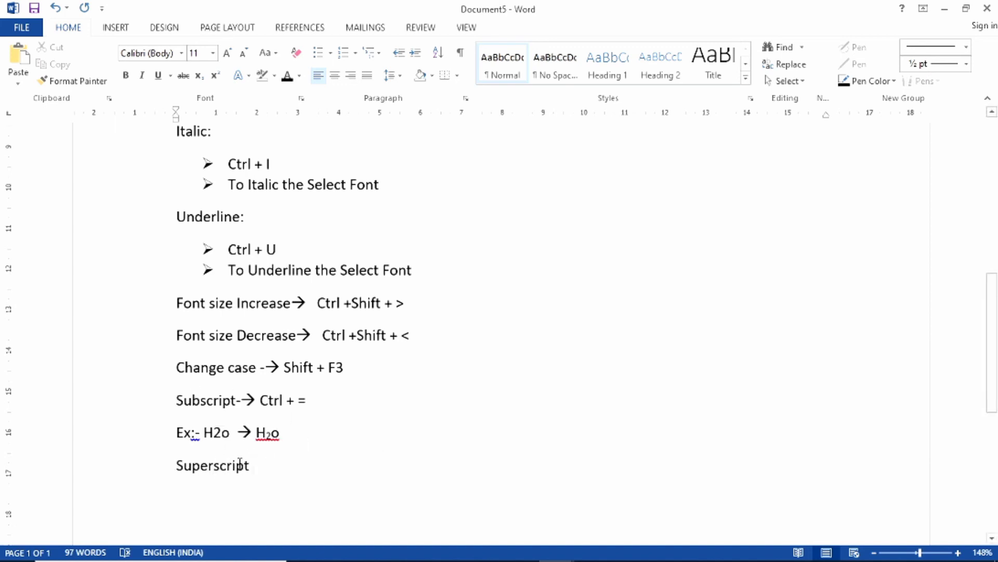
{"action": "type", "text": " --"}
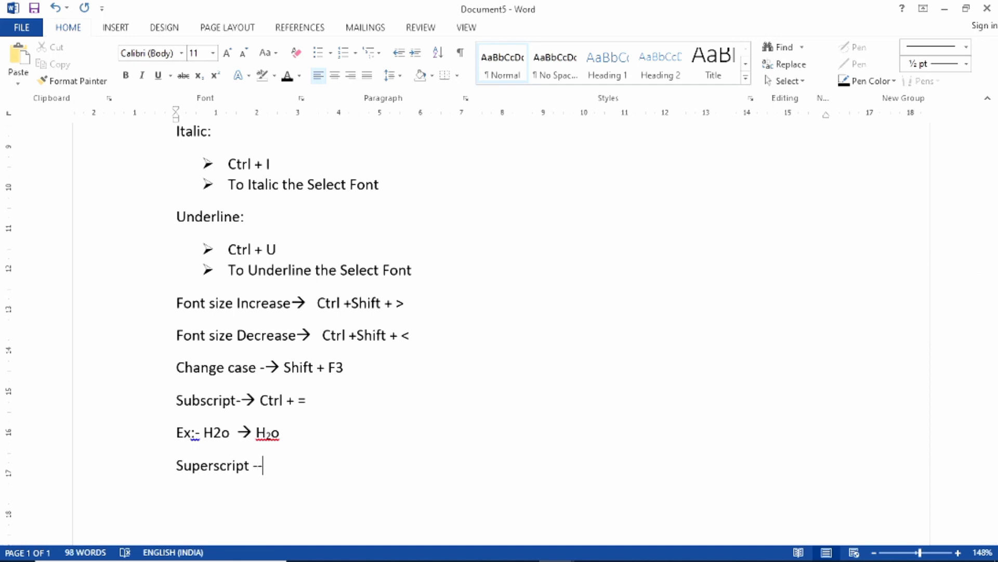
{"action": "type", "text": ">"}
{"action": "type", "text": "Ctrl "}
{"action": "type", "text": "+"}
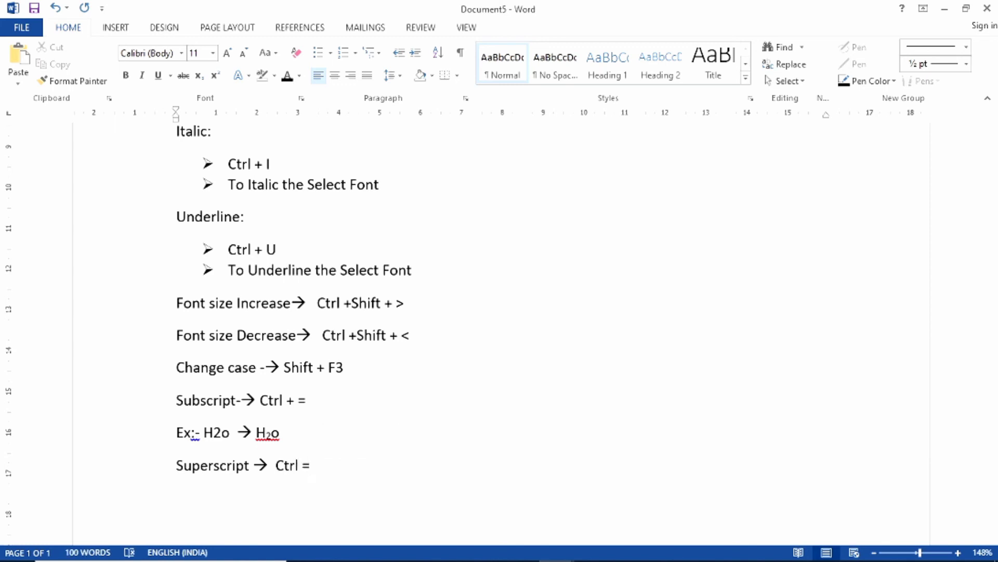
{"action": "key", "text": "BackSpace"}
{"action": "type", "text": "+"}
{"action": "type", "text": "s"}
{"action": "key", "text": "BackSpace"}
{"action": "type", "text": "Sh"}
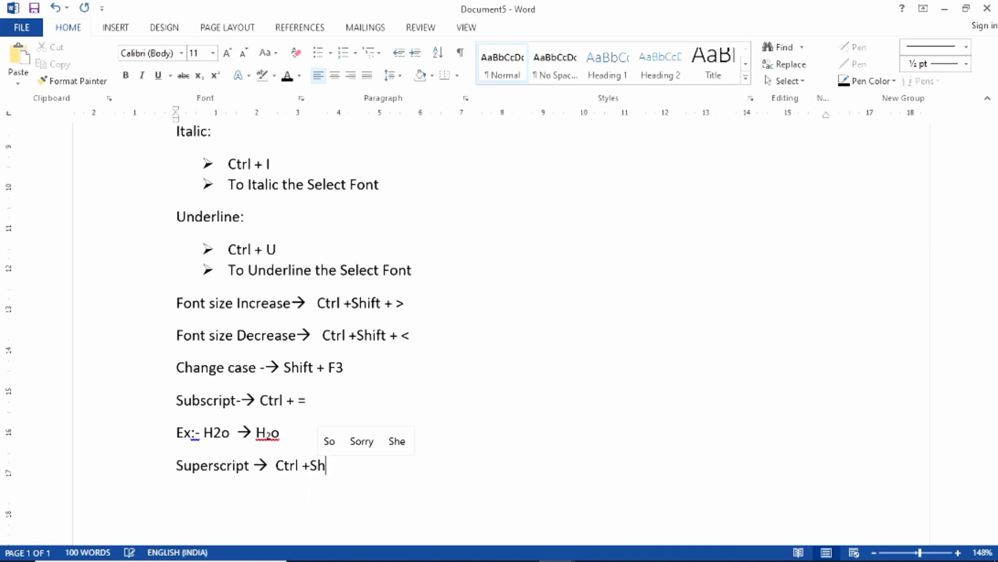
{"action": "type", "text": "ift"}
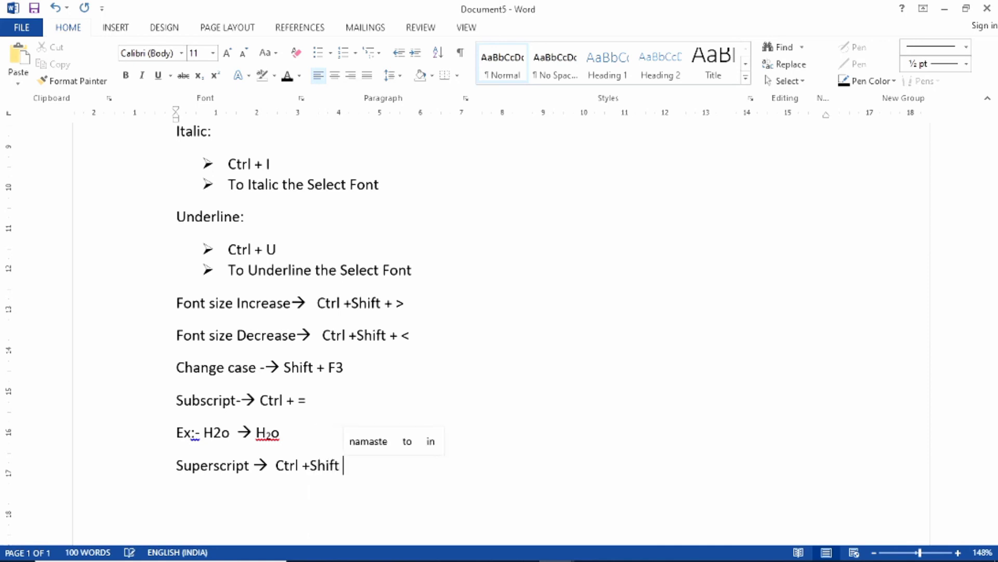
{"action": "type", "text": " + "}
{"action": "type", "text": "="}
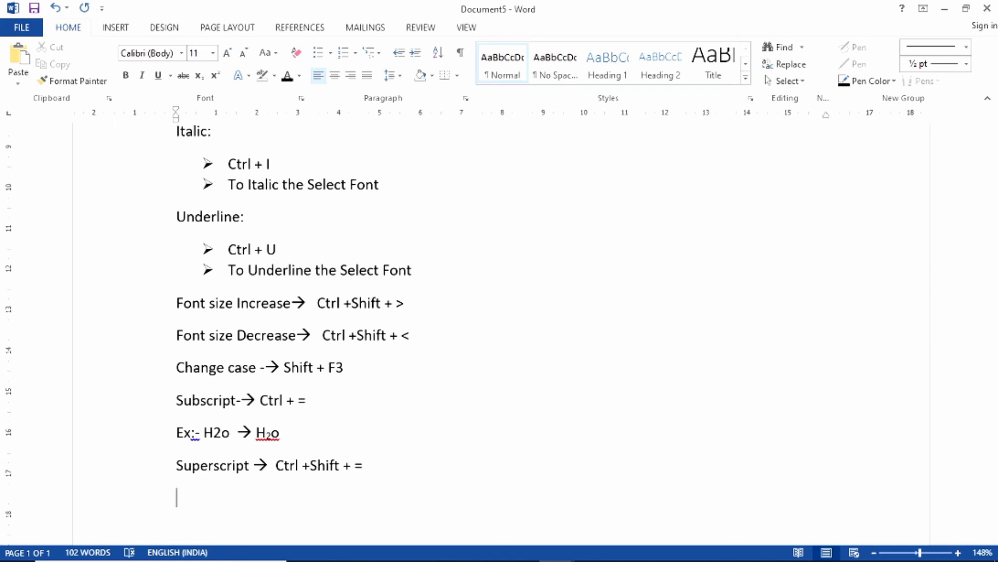
Step: Paste a copy of the H2o example below Superscript and replace its first H2o with A2
{"action": "left_click", "coordinate": [136, 439]}
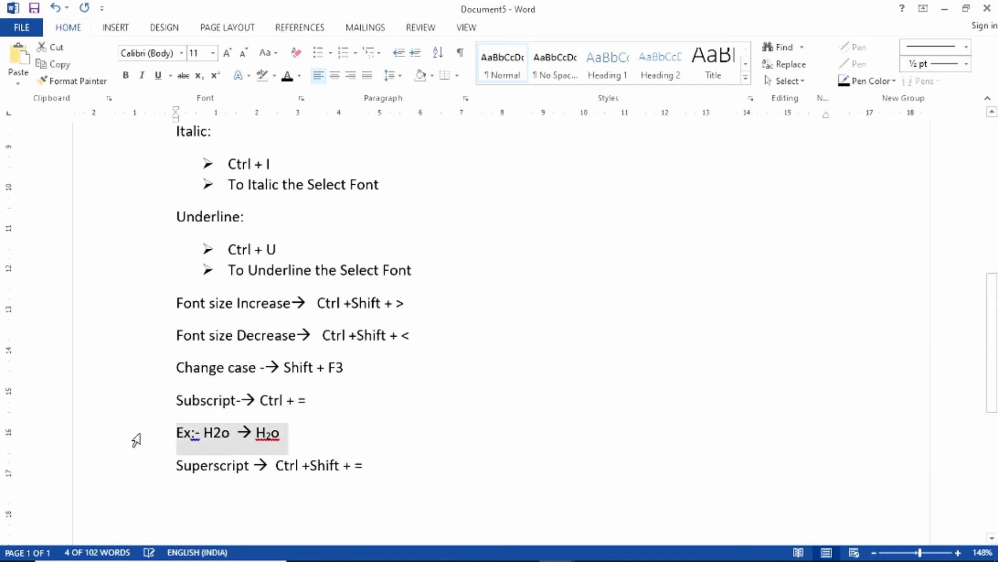
{"action": "left_click", "coordinate": [175, 493]}
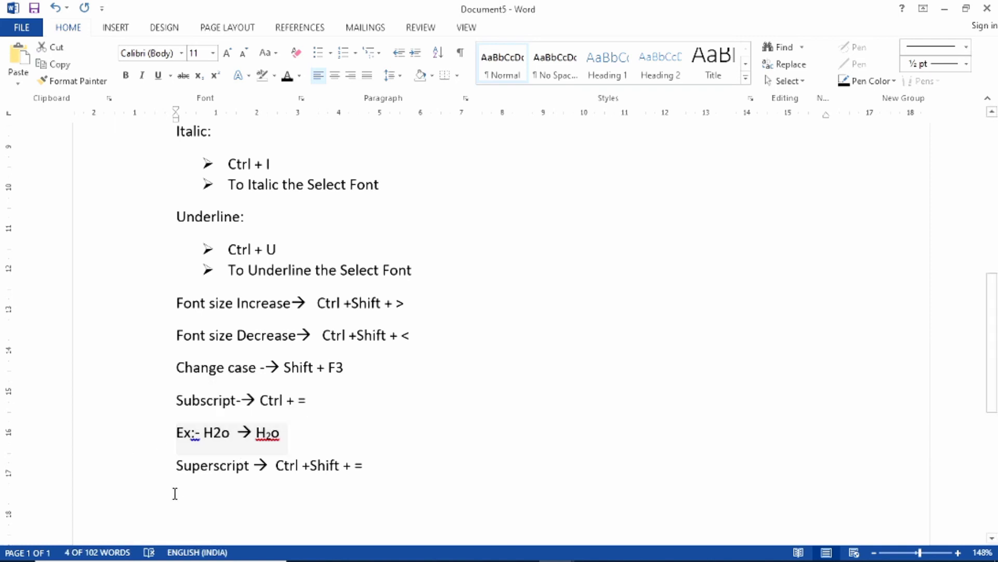
{"action": "key", "text": "ctrl+v"}
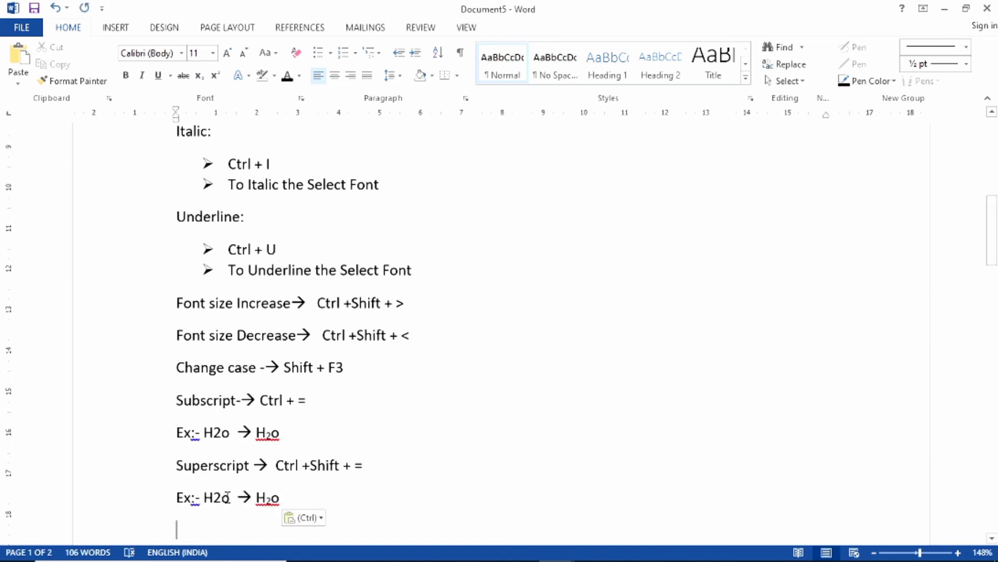
{"action": "left_click_drag", "start_coordinate": [230, 494], "coordinate": [203, 493]}
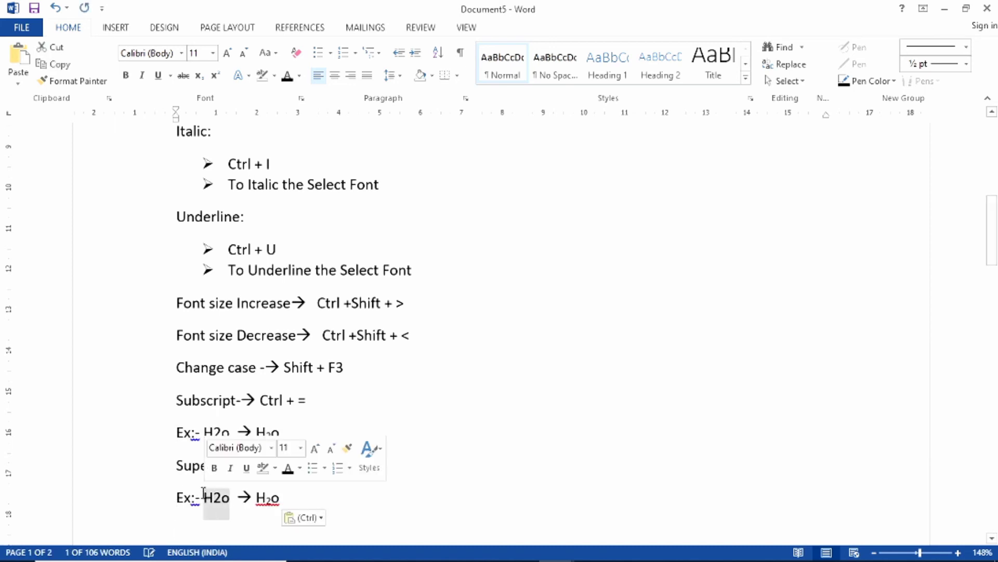
{"action": "type", "text": "A"}
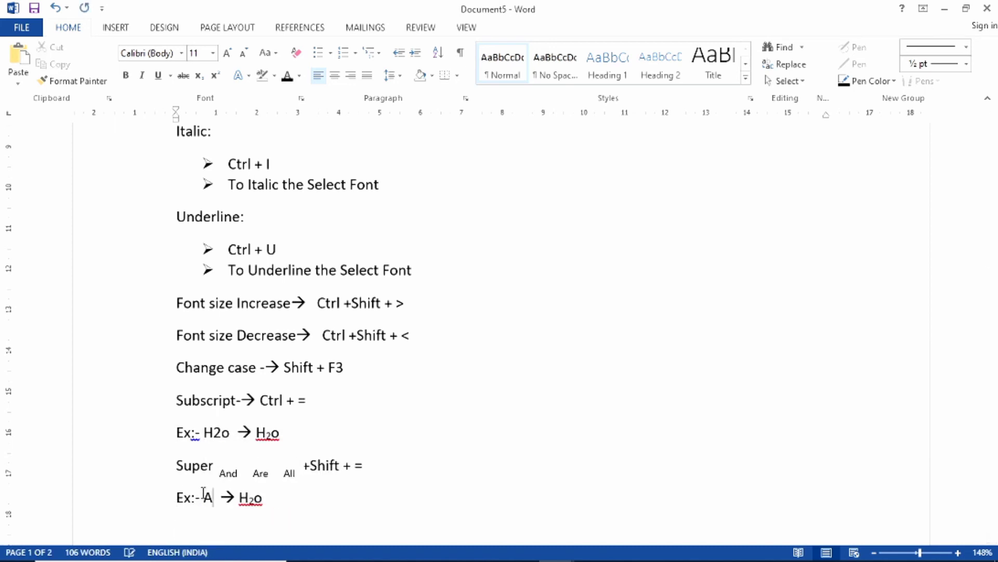
{"action": "type", "text": "2"}
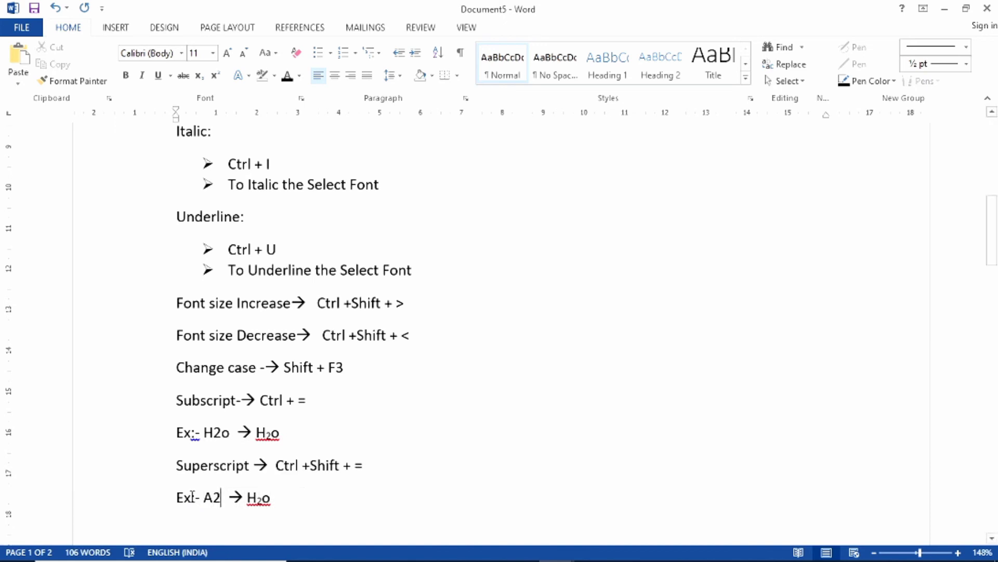
Step: Replace the old H₂o result with A² using Ctrl+Shift+= for the superscript 2
{"action": "left_click_drag", "start_coordinate": [229, 497], "coordinate": [266, 500]}
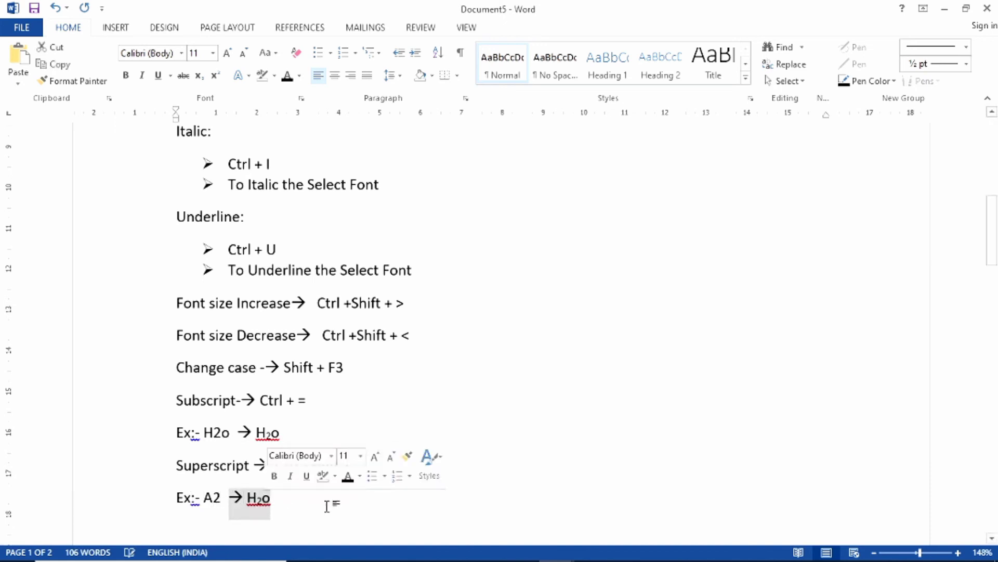
{"action": "left_click", "coordinate": [284, 500]}
{"action": "key", "text": "BackSpace"}
{"action": "key", "text": "BackSpace"}
{"action": "key", "text": "BackSpace"}
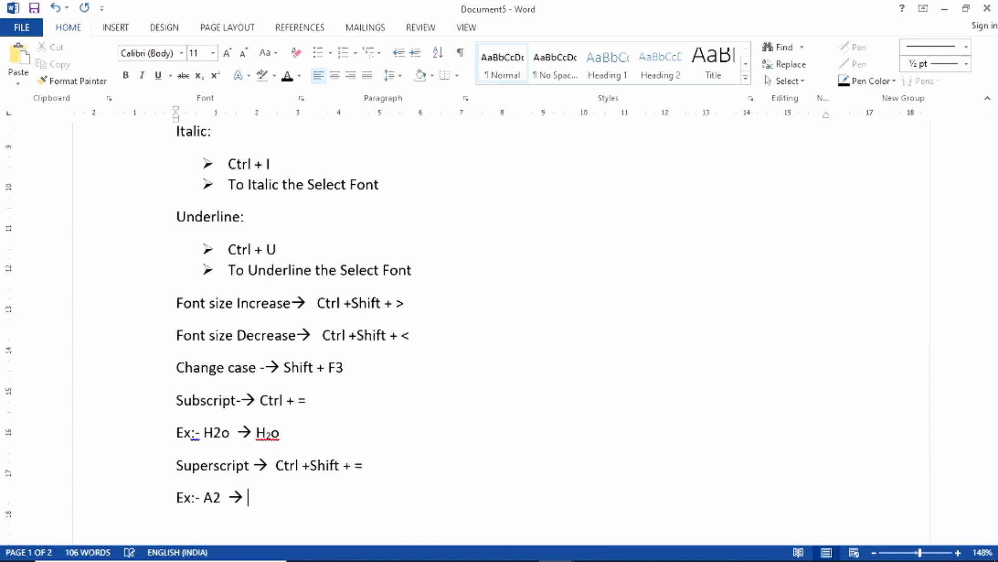
{"action": "type", "text": "a"}
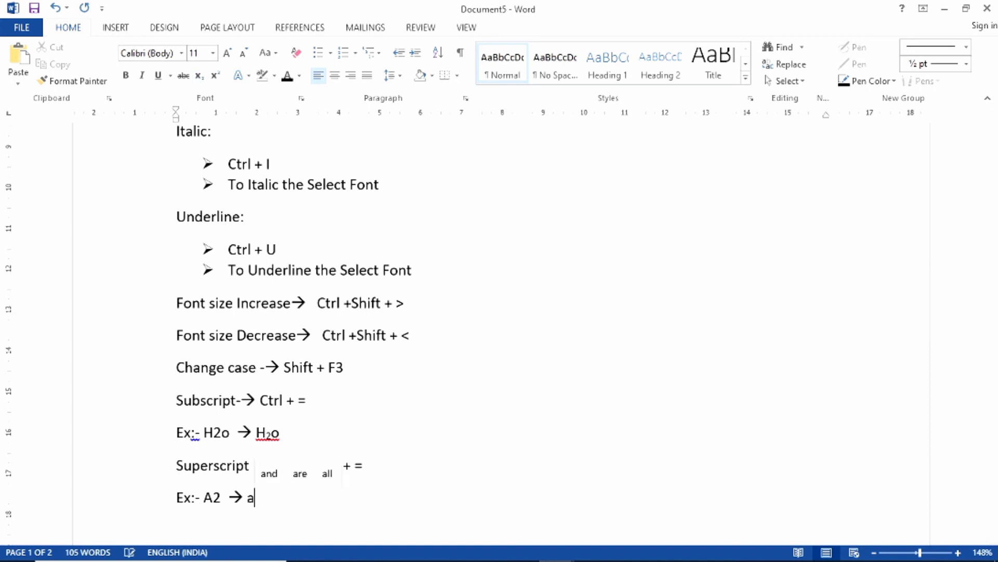
{"action": "key", "text": "ctrl+shift+equal"}
{"action": "key", "text": "BackSpace"}
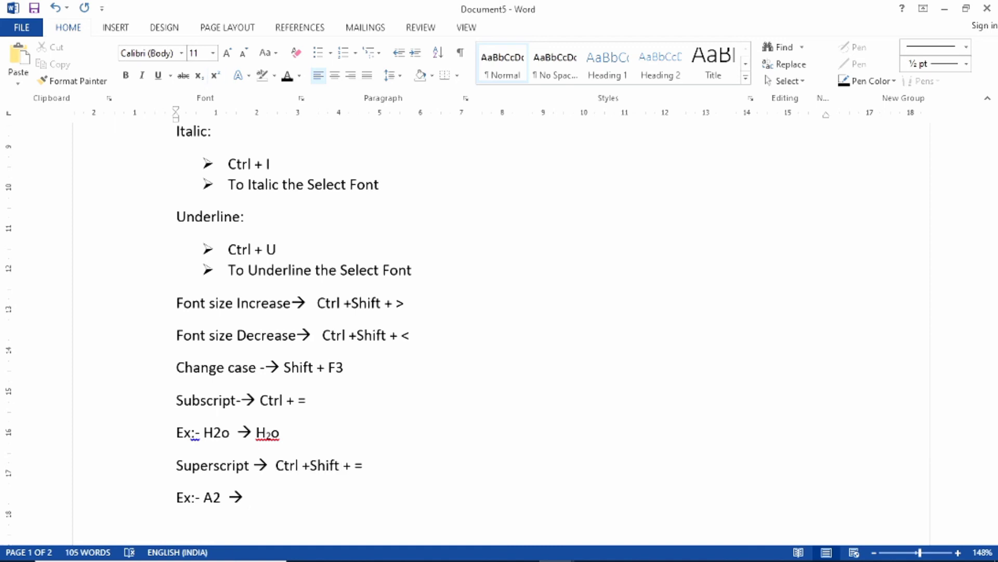
{"action": "type", "text": "A"}
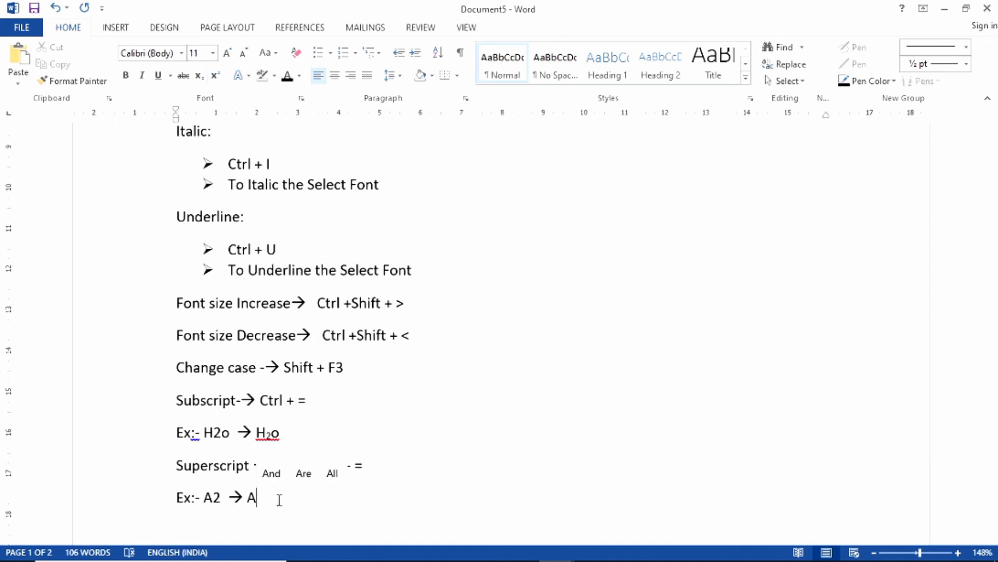
{"action": "key", "text": "ctrl+shift+equal"}
{"action": "type", "text": "2 → A2"}
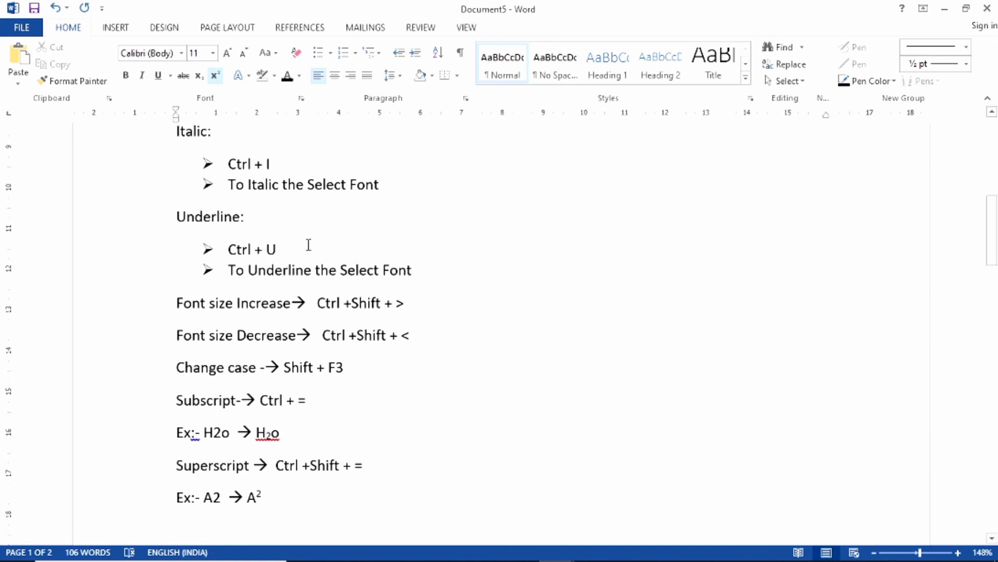
Step: Scroll up to the top of the document to show the Copy, Cut and Paste entries
{"action": "scroll", "coordinate": [335, 337], "scroll_direction": "up", "scroll_amount": 3}
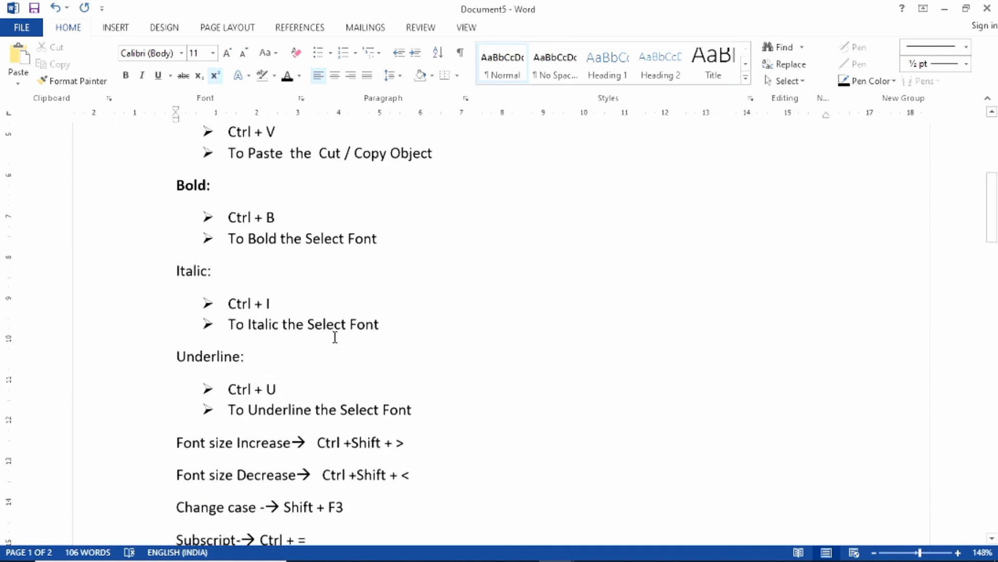
{"action": "scroll", "coordinate": [335, 337], "scroll_direction": "up", "scroll_amount": 3}
{"action": "scroll", "coordinate": [335, 337], "scroll_direction": "up", "scroll_amount": 3}
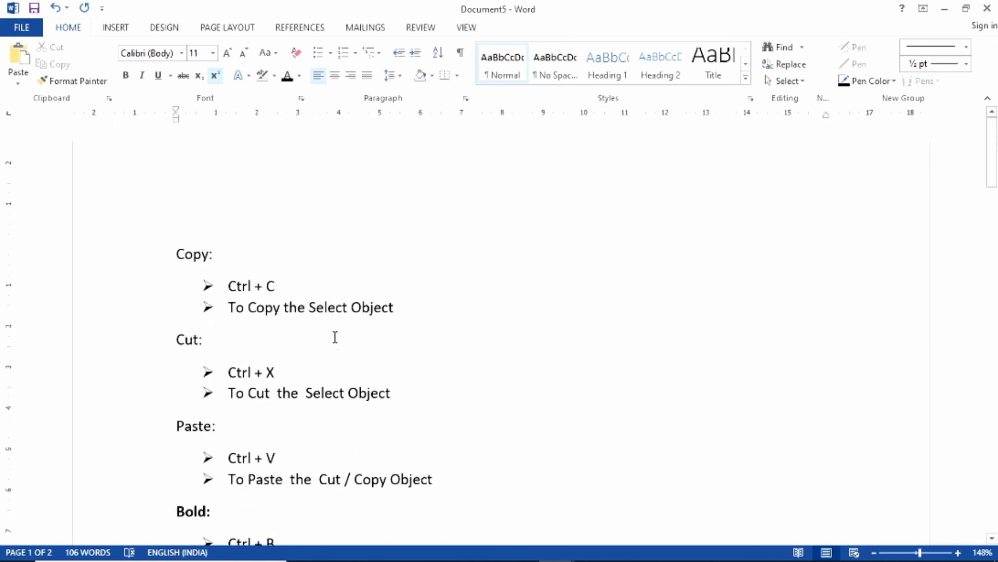
{"action": "scroll", "coordinate": [335, 337], "scroll_direction": "down", "scroll_amount": 3}
{"action": "scroll", "coordinate": [334, 337], "scroll_direction": "up", "scroll_amount": 3}
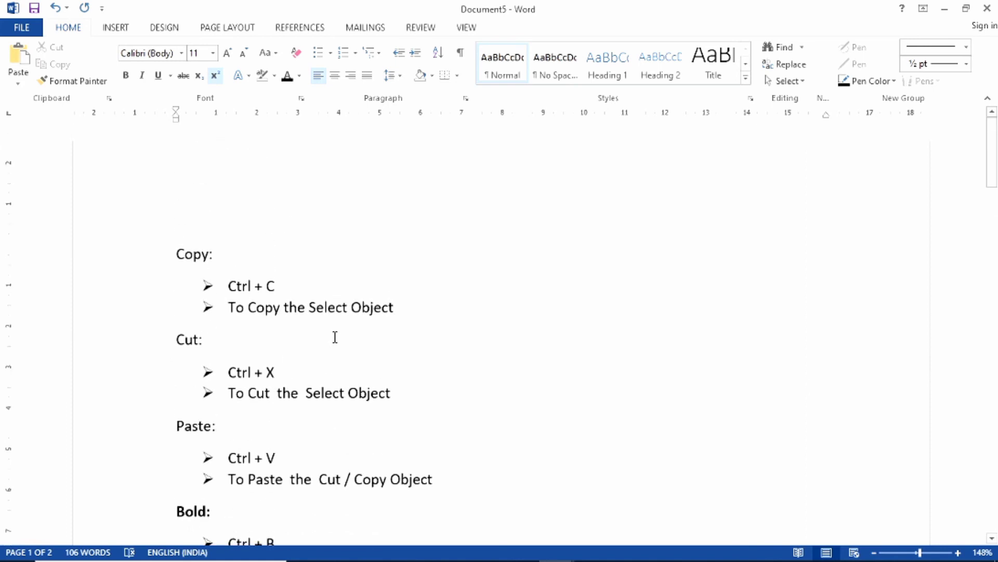